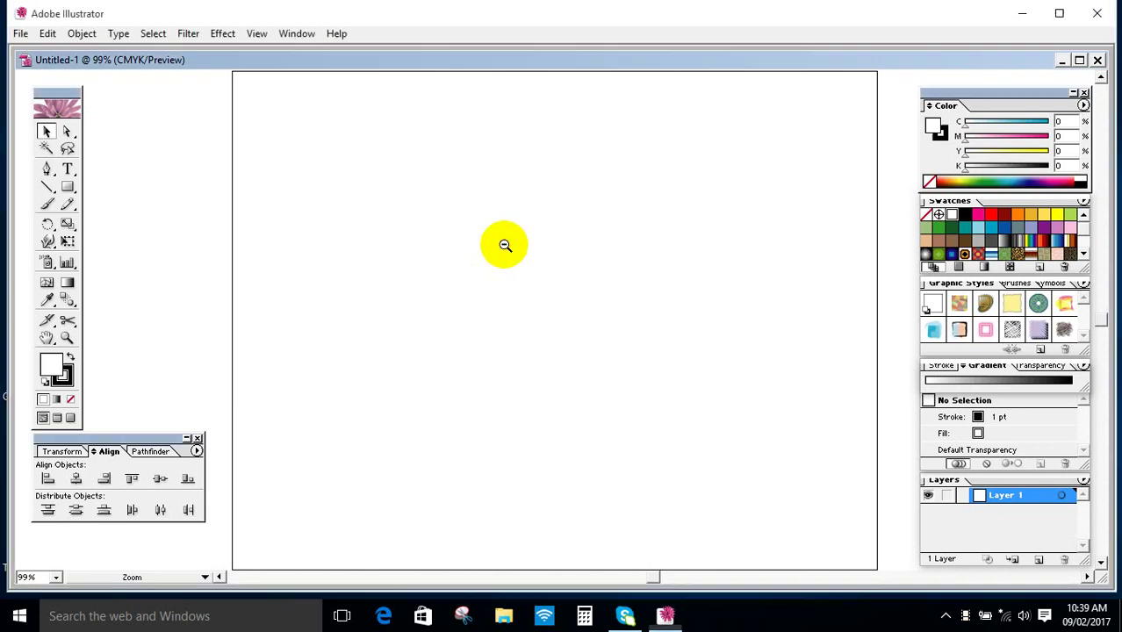
# Draw a rectangle about 486 × 498 pt in the empty area beside the artboard and select it.
pyautogui.keyDown('ctrl'); pyautogui.keyDown('alt'); pyautogui.click(503, 243); pyautogui.keyUp('alt'); pyautogui.keyUp('ctrl')
pyautogui.keyDown('ctrl'); pyautogui.keyDown('alt'); pyautogui.click(507, 292); pyautogui.keyUp('alt'); pyautogui.keyUp('ctrl')
pyautogui.moveTo(419, 352); pyautogui.dragTo(506, 230)
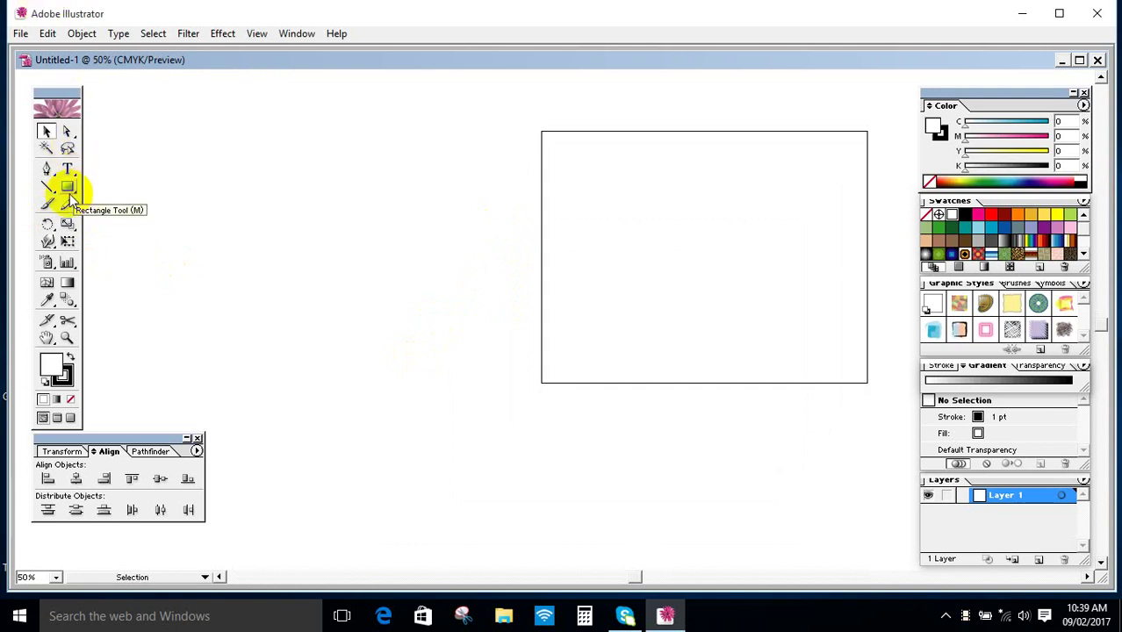
pyautogui.click(69, 192)
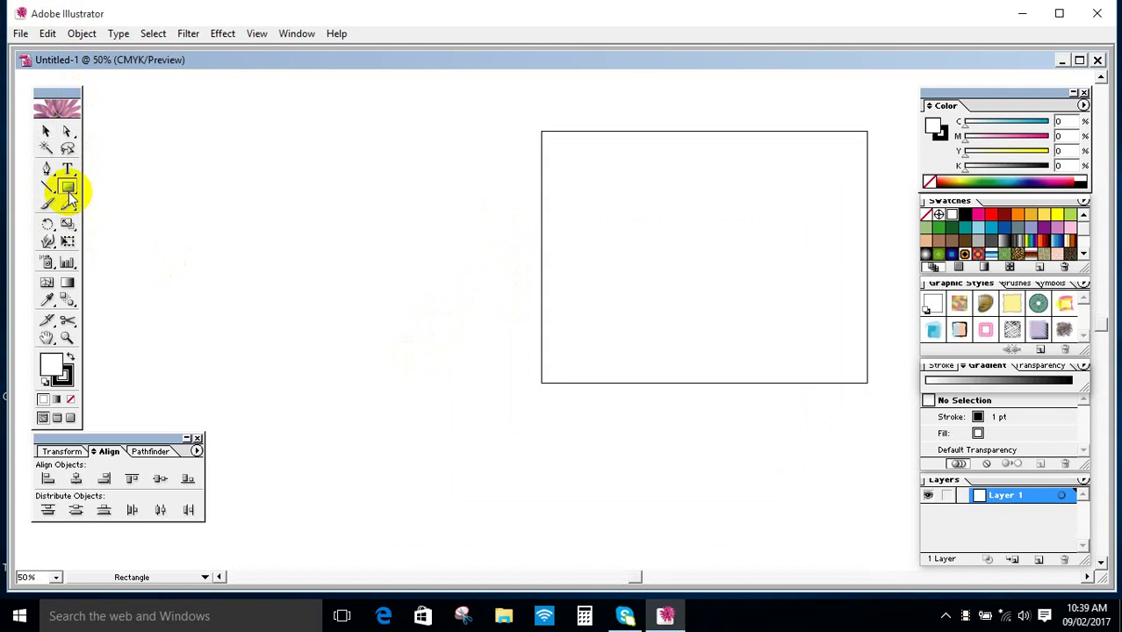
pyautogui.moveTo(302, 178); pyautogui.dragTo(503, 383)
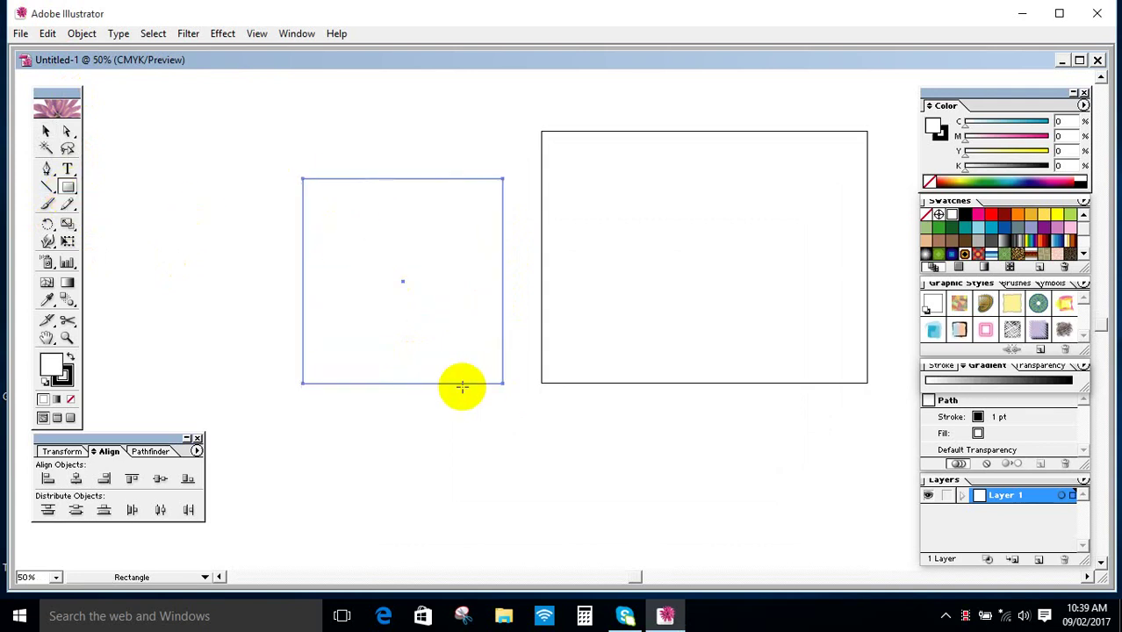
pyautogui.click(47, 131)
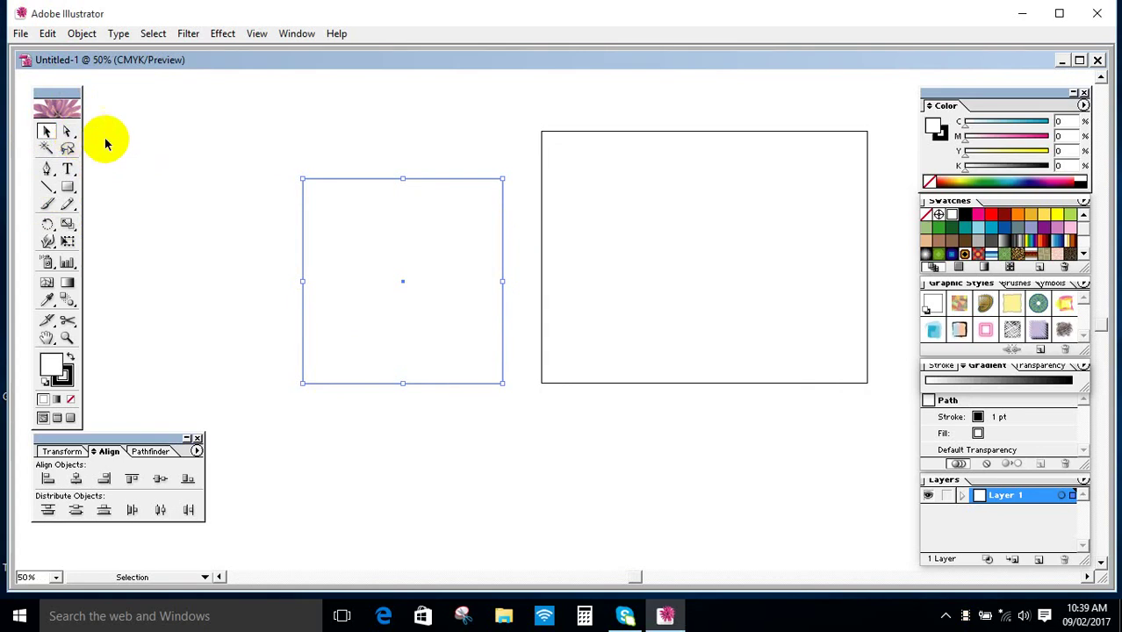
pyautogui.moveTo(281, 165); pyautogui.dragTo(564, 430)
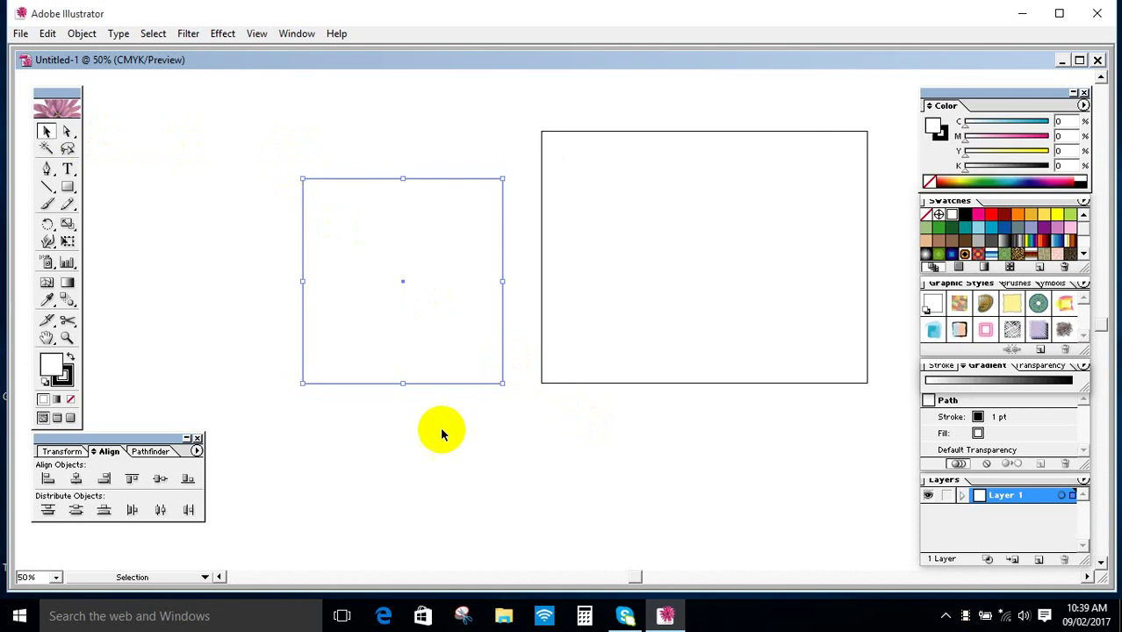
# Bring up the selected rectangle's transform values, including its width and height.
pyautogui.click(75, 453)
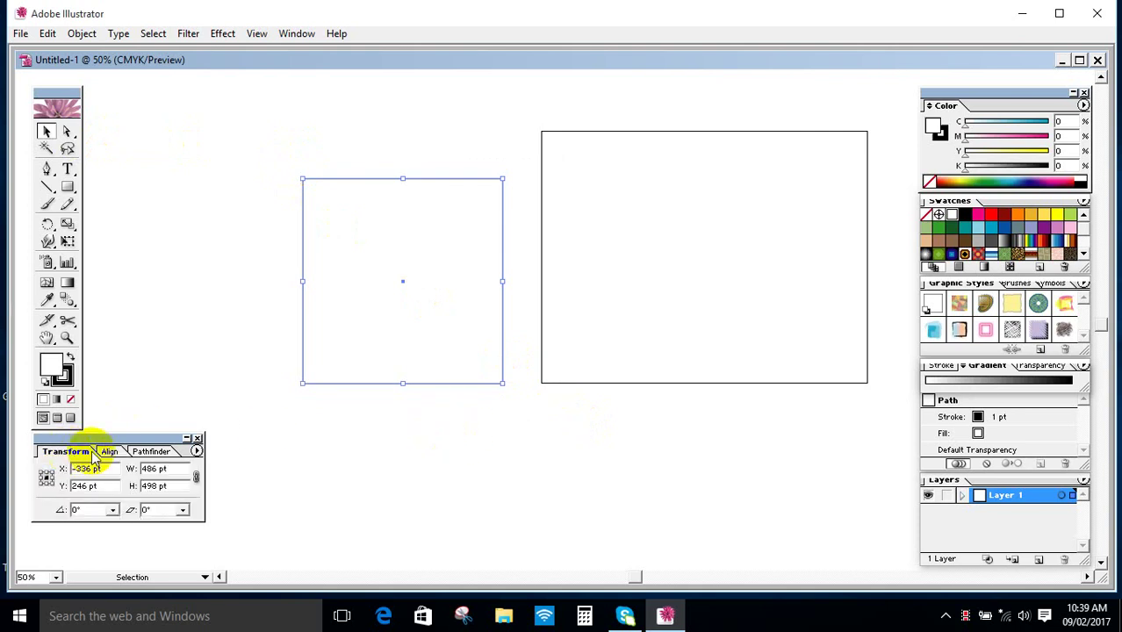
pyautogui.click(290, 34)
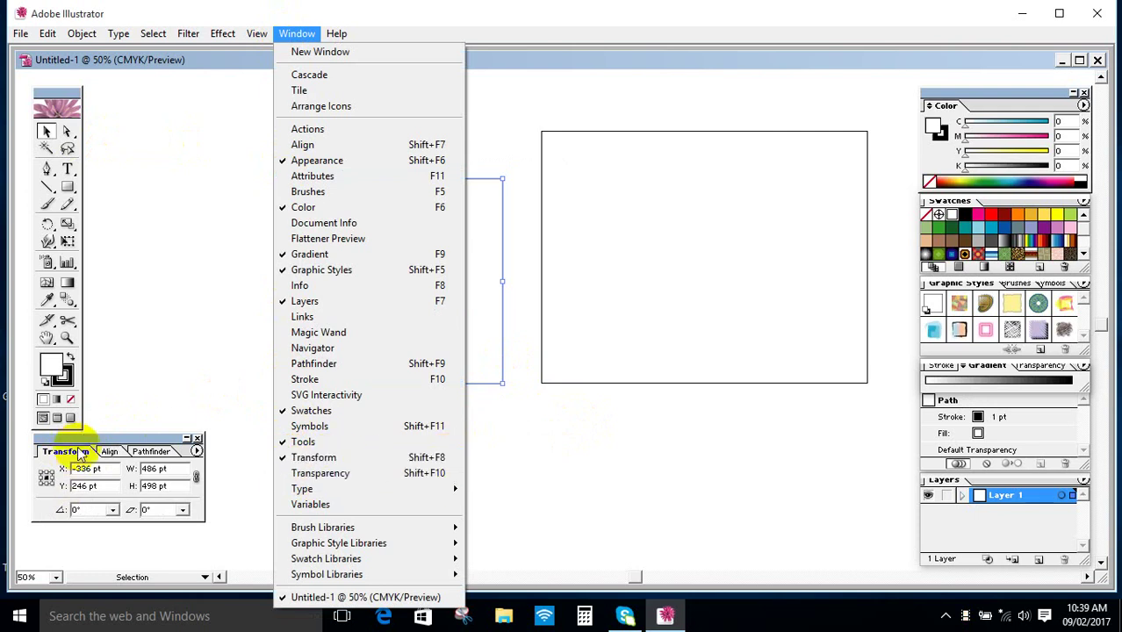
pyautogui.click(114, 450)
pyautogui.click(134, 468)
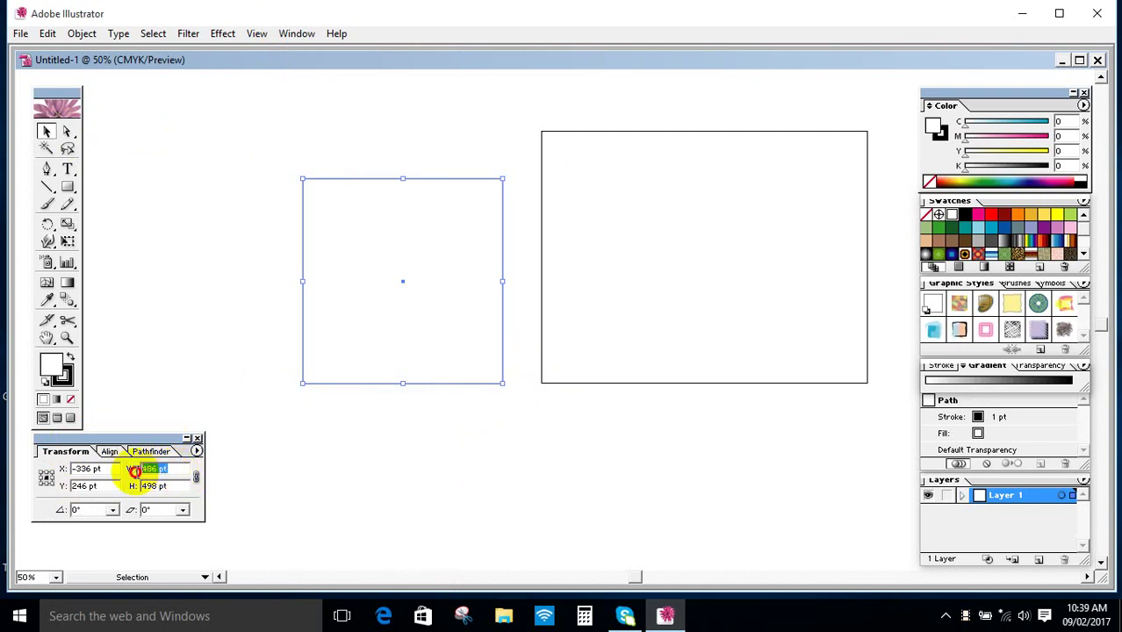
pyautogui.click(163, 486)
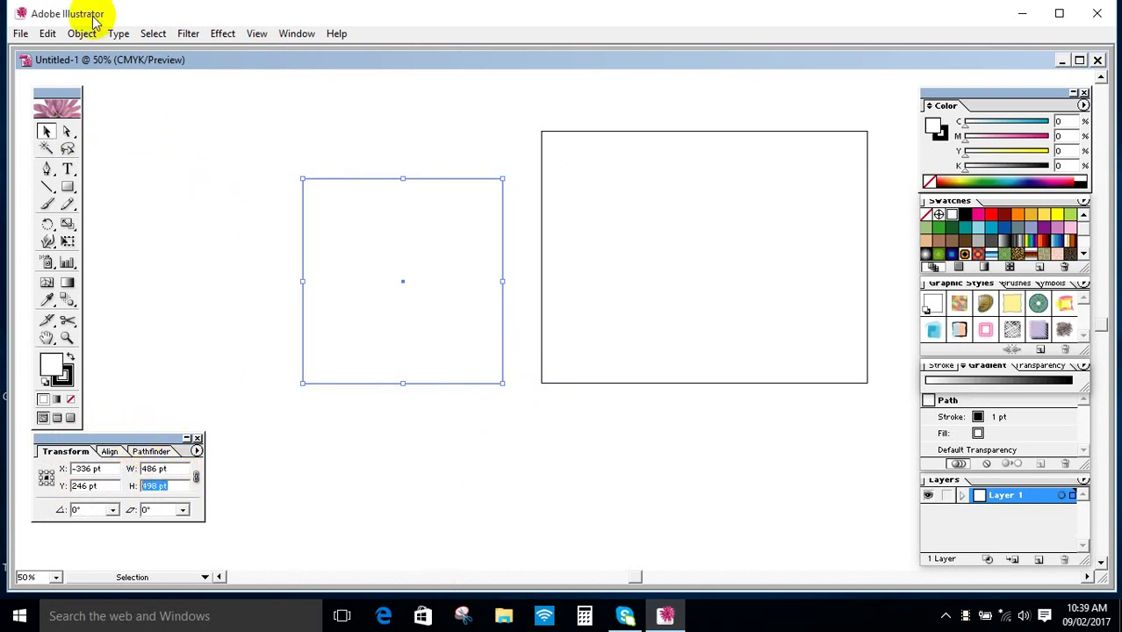
pyautogui.click(47, 34)
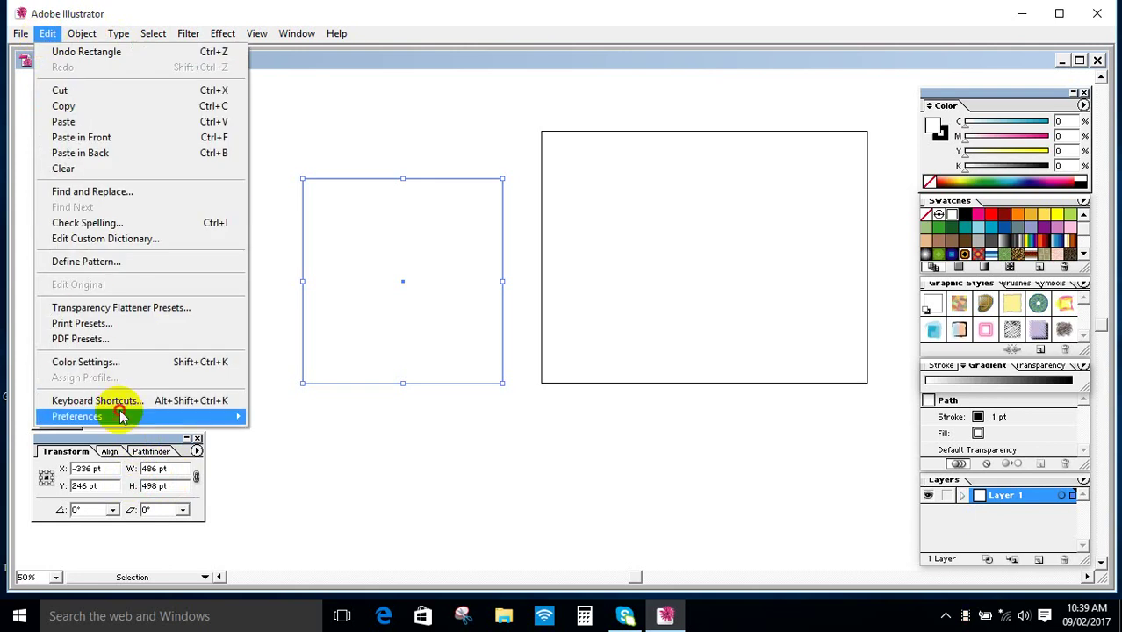
pyautogui.moveTo(123, 417)
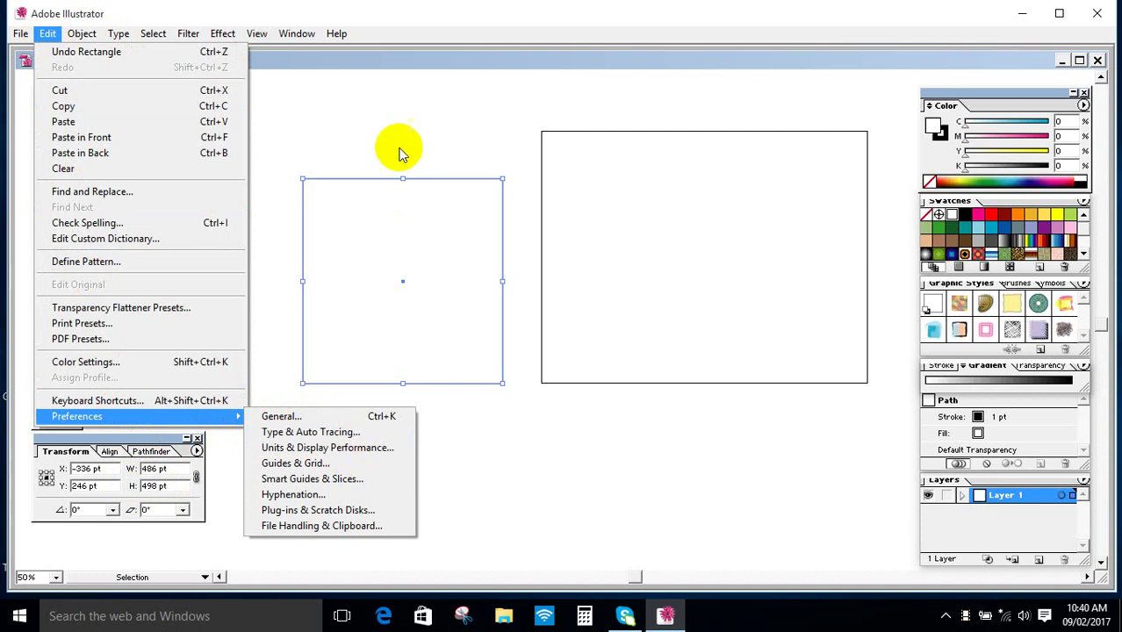
pyautogui.click(382, 60)
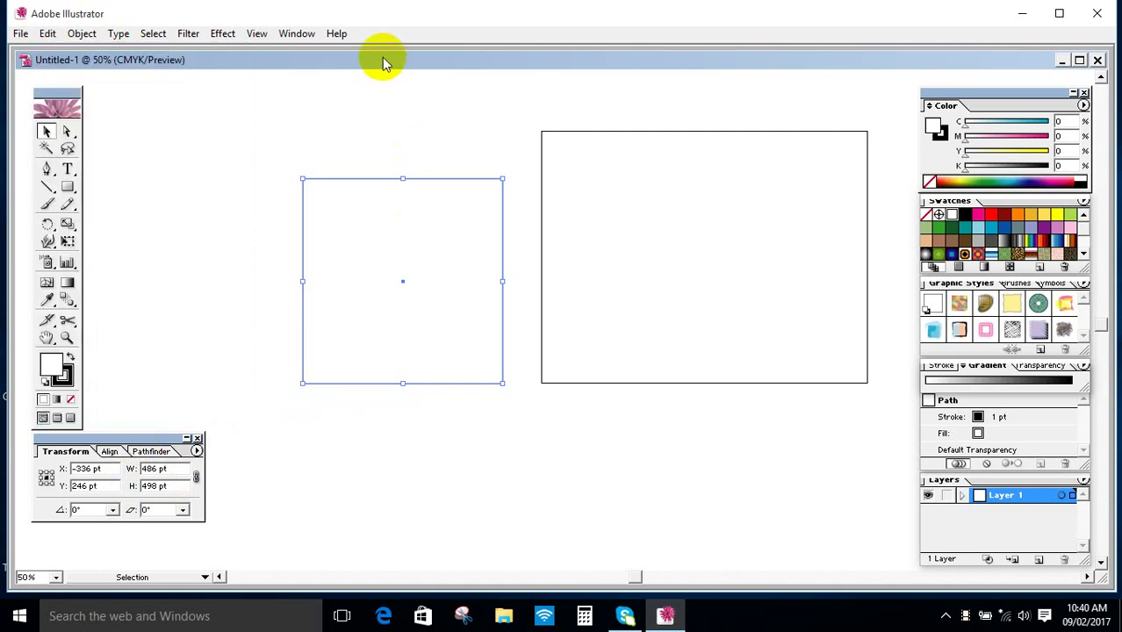
# Show the rulers and set their measurement unit to inches.
pyautogui.hotkey('ctrl', 'r')
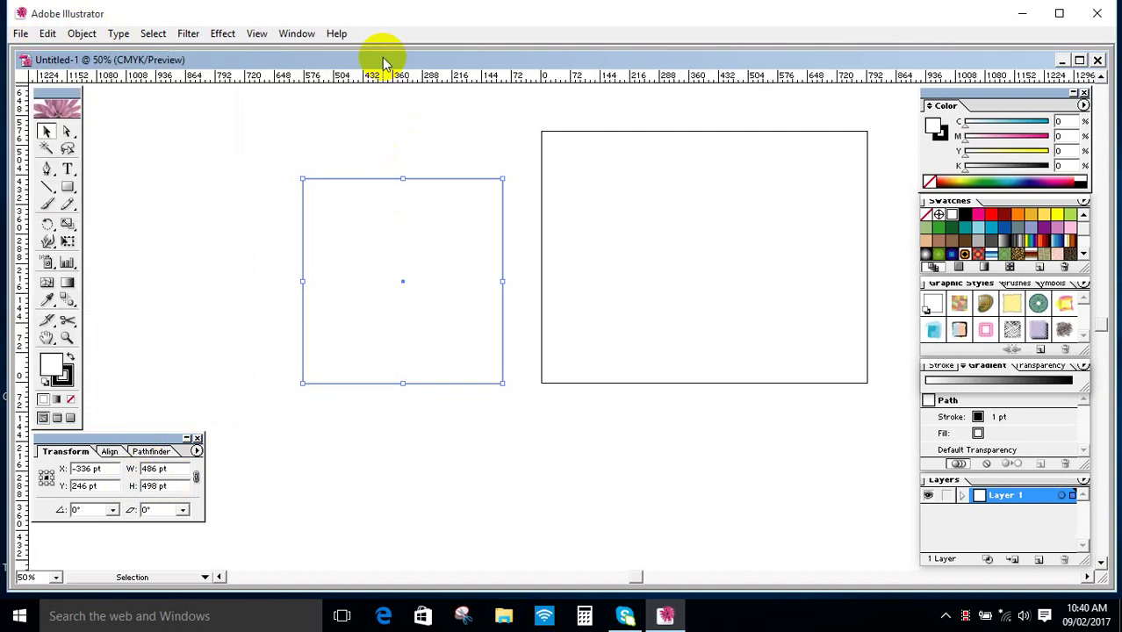
pyautogui.rightClick(333, 79)
pyautogui.click(359, 119)
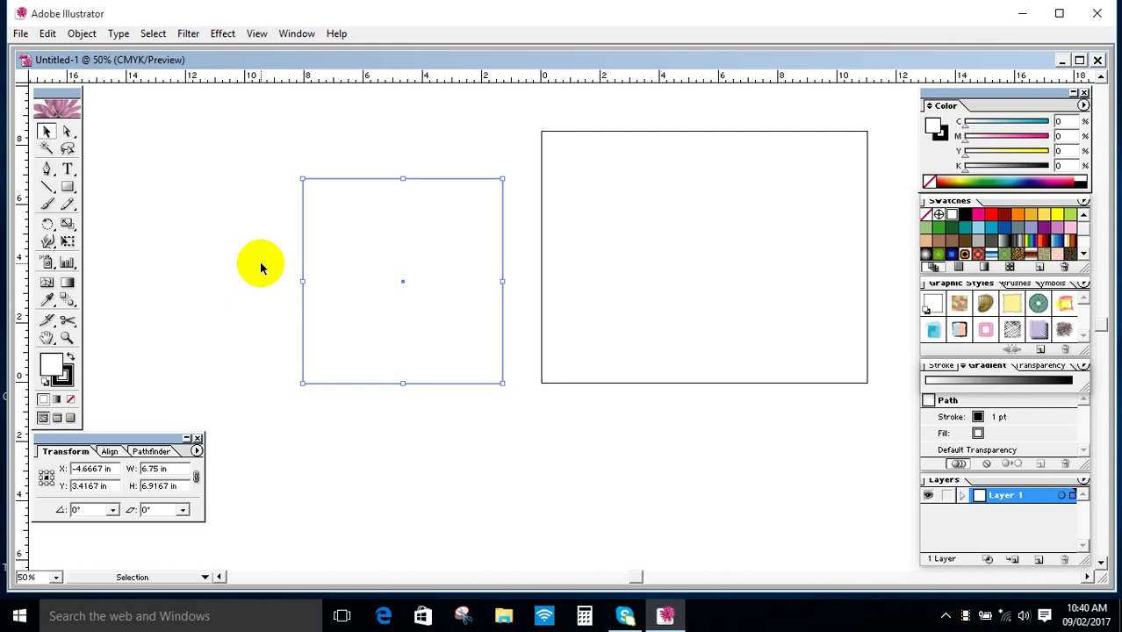
# Set the rectangle's width to 14 in and its height to 20 in.
pyautogui.click(171, 469)
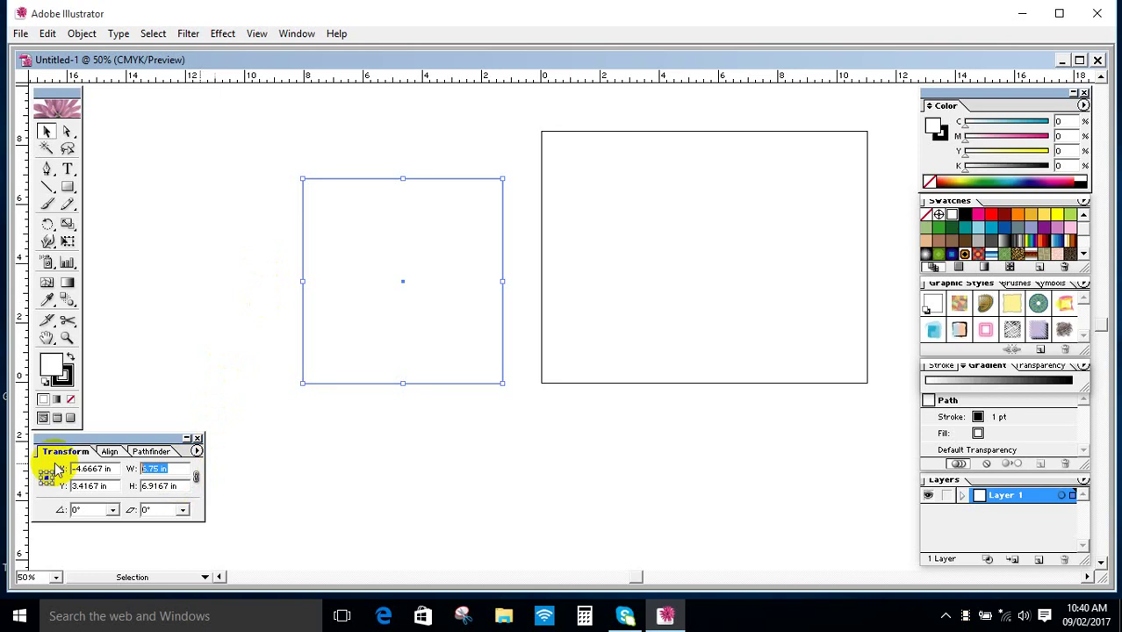
pyautogui.write('14')
pyautogui.press('Tab')
pyautogui.write('20')
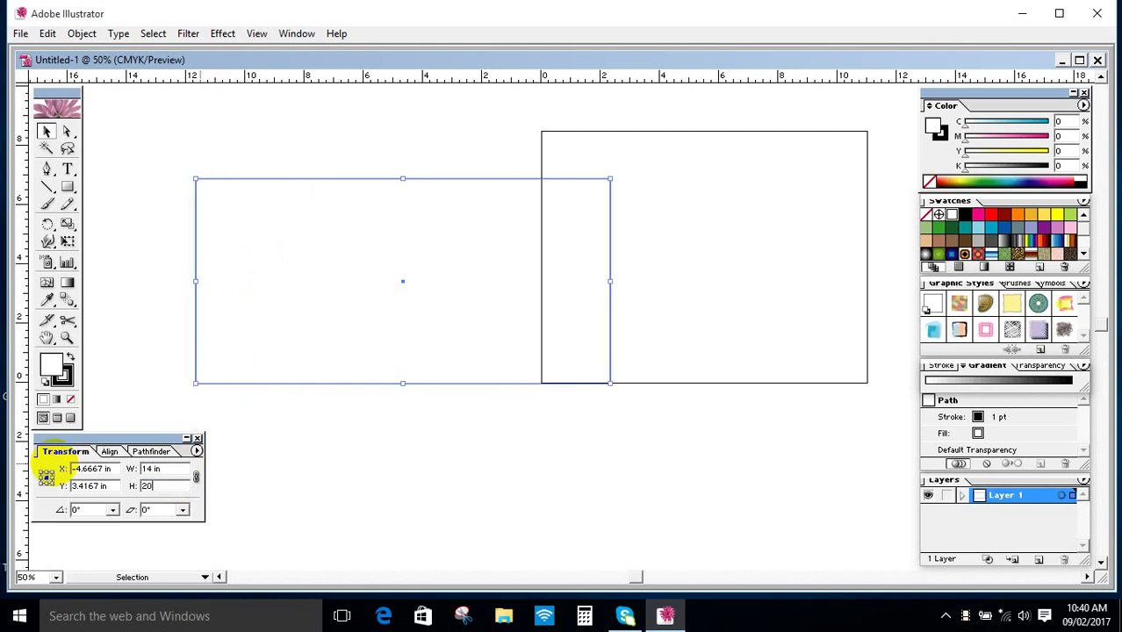
pyautogui.press('Tab')
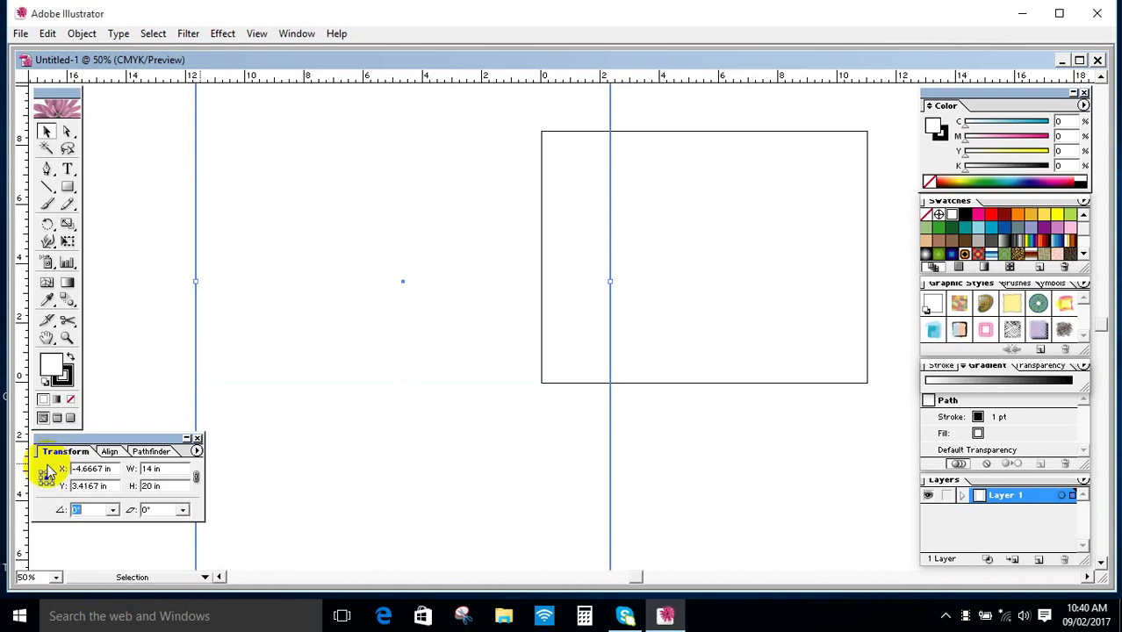
# Move the resized rectangle away from the artboard so the two no longer overlap, and deselect it.
pyautogui.hotkey('ctrl', 'alt', 'space')
pyautogui.click(414, 412)
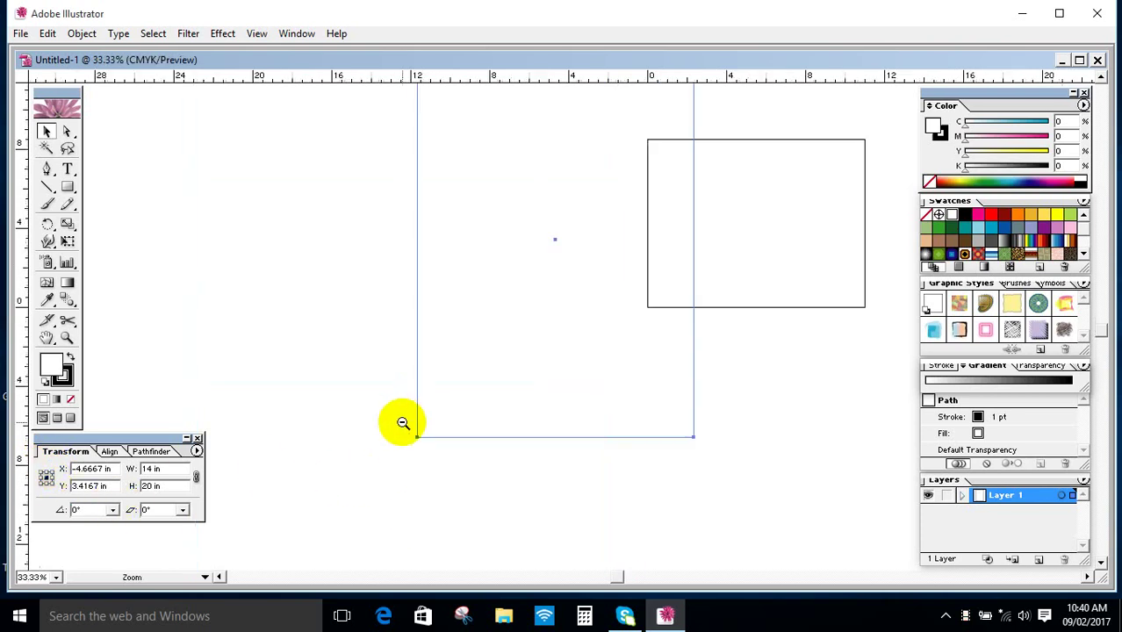
pyautogui.click(404, 418)
pyautogui.moveTo(546, 301); pyautogui.dragTo(490, 486)
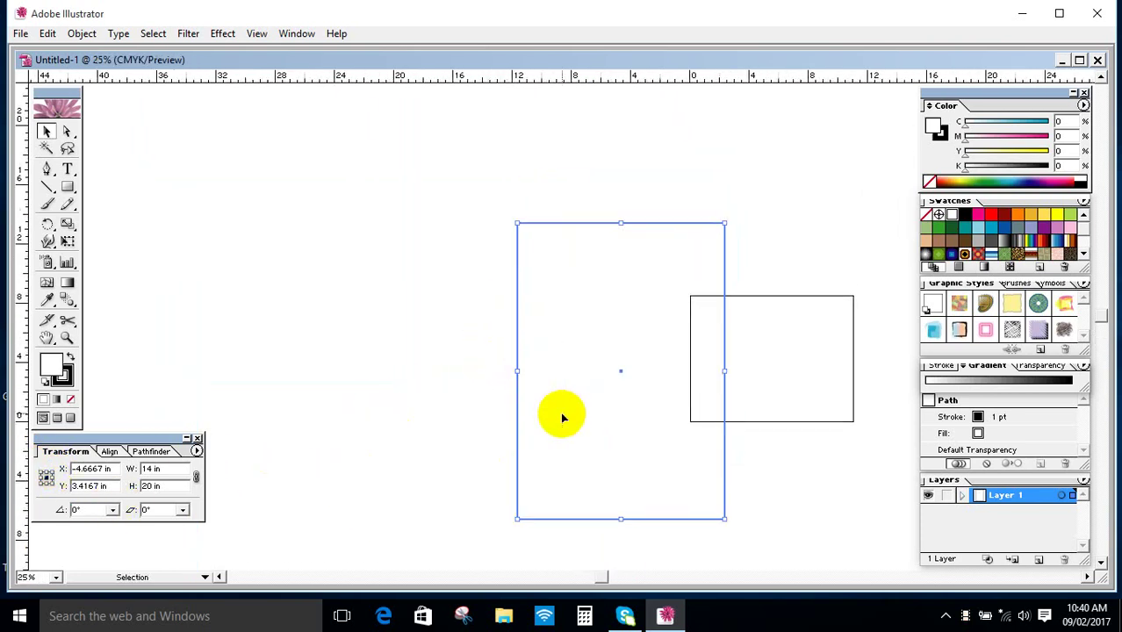
pyautogui.moveTo(561, 413); pyautogui.dragTo(335, 354)
pyautogui.click(581, 471)
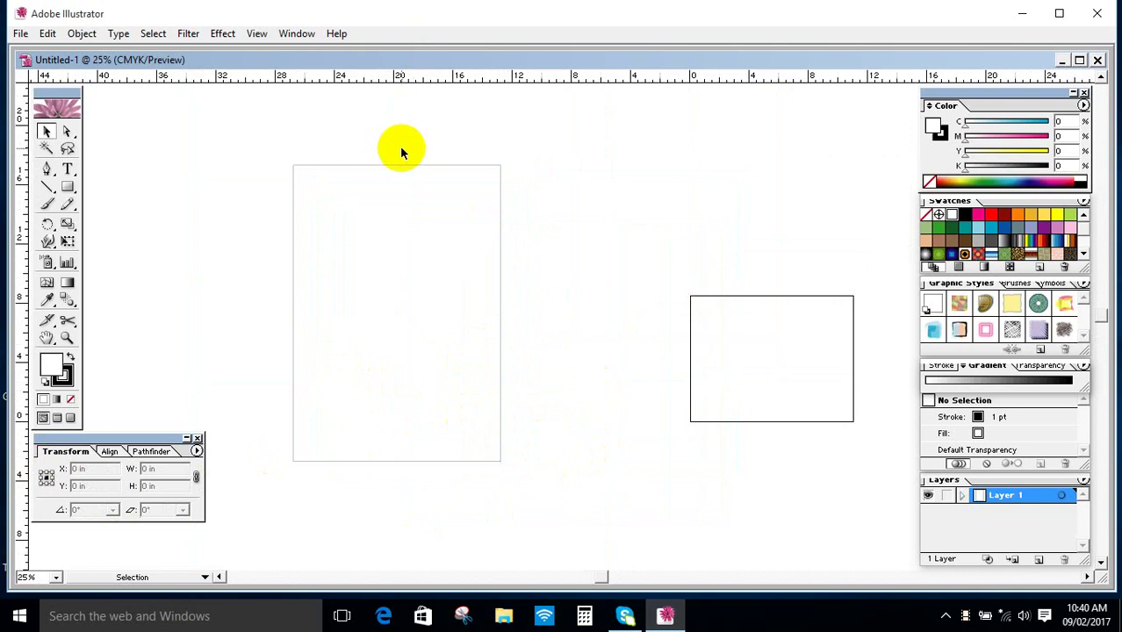
# Add a vertical and a horizontal ruler guide crossing at the rectangle's center.
pyautogui.click(406, 251)
pyautogui.click(608, 320)
pyautogui.moveTo(530, 289); pyautogui.dragTo(475, 319)
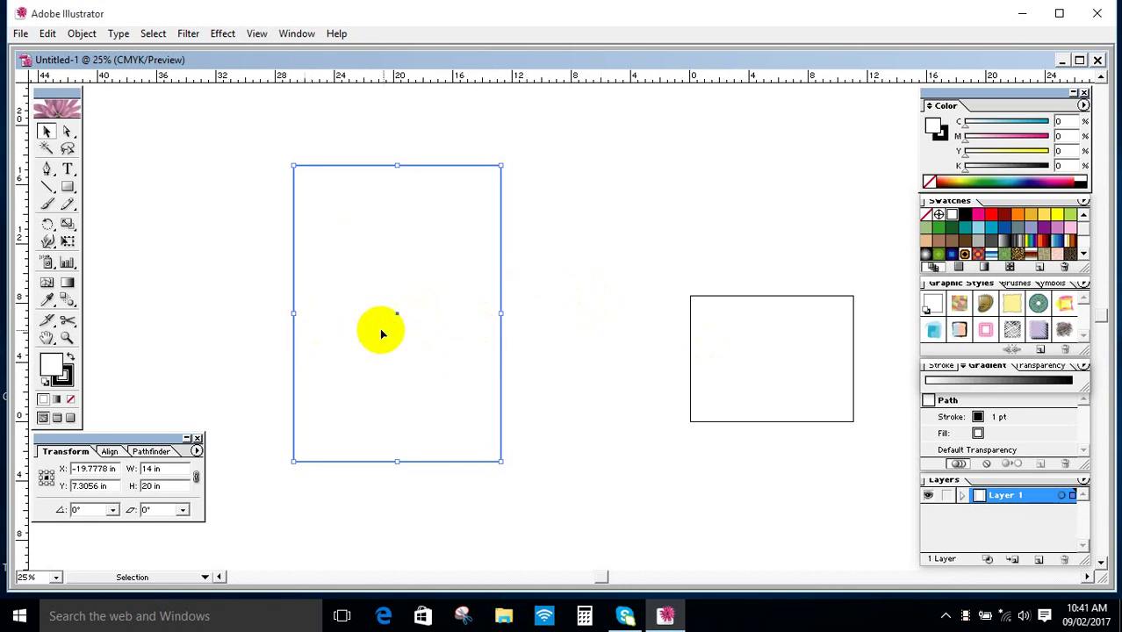
pyautogui.moveTo(22, 345); pyautogui.dragTo(397, 426)
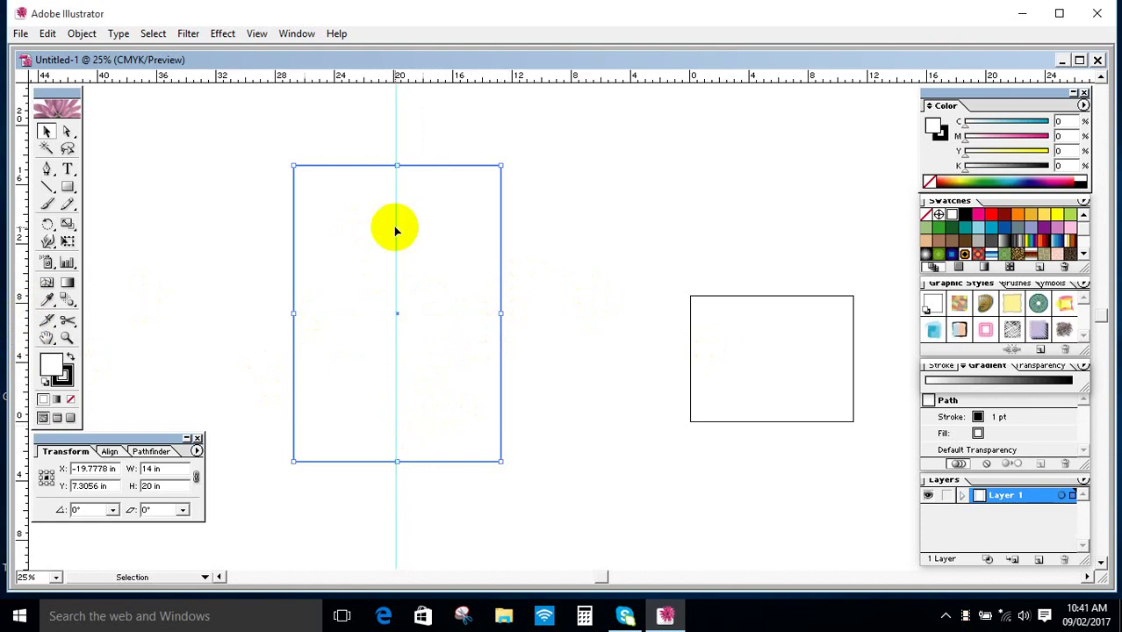
pyautogui.moveTo(388, 76); pyautogui.dragTo(402, 316)
pyautogui.click(578, 402)
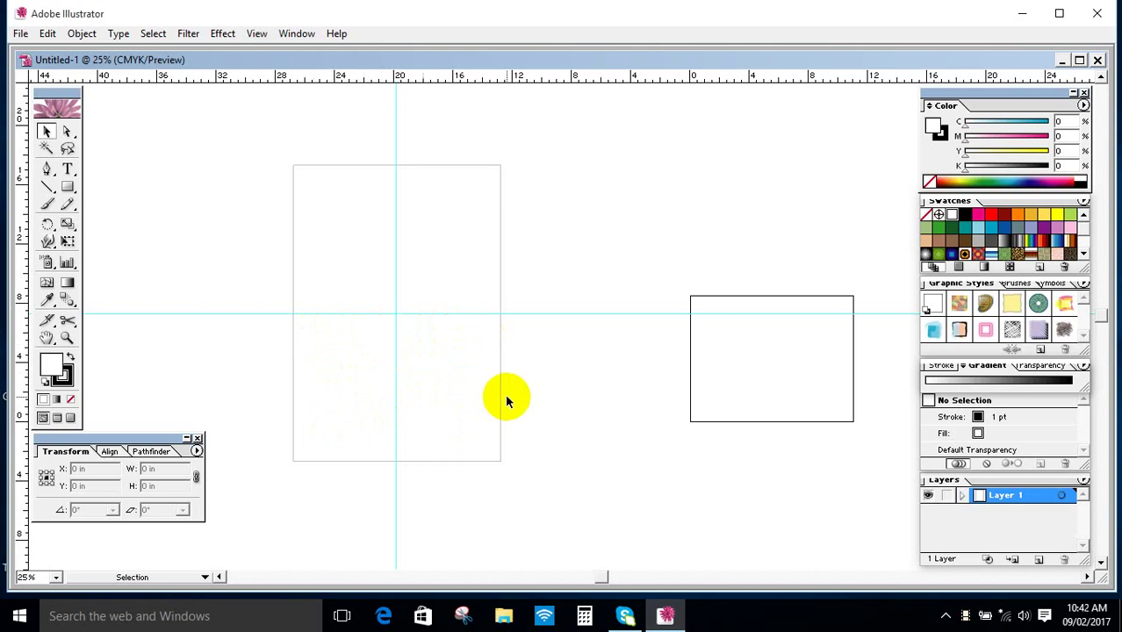
# Unlock the guides and delete the vertical guide running through the rectangle's center.
pyautogui.press('z')
pyautogui.keyDown('alt'); pyautogui.click(465, 381); pyautogui.keyUp('alt')
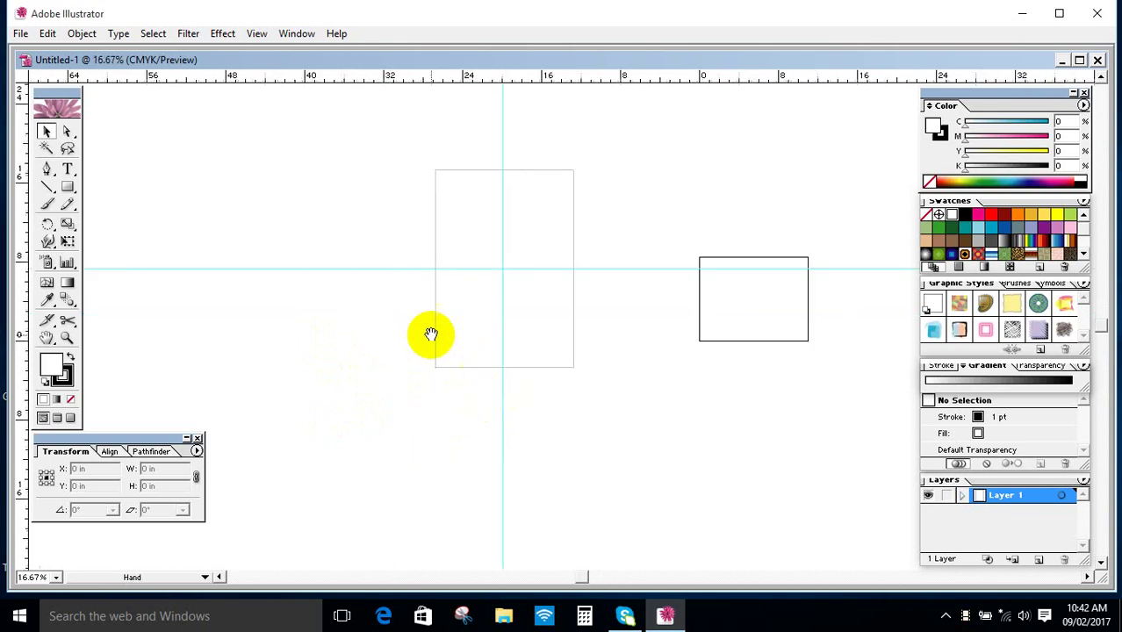
pyautogui.click(519, 278)
pyautogui.click(588, 346)
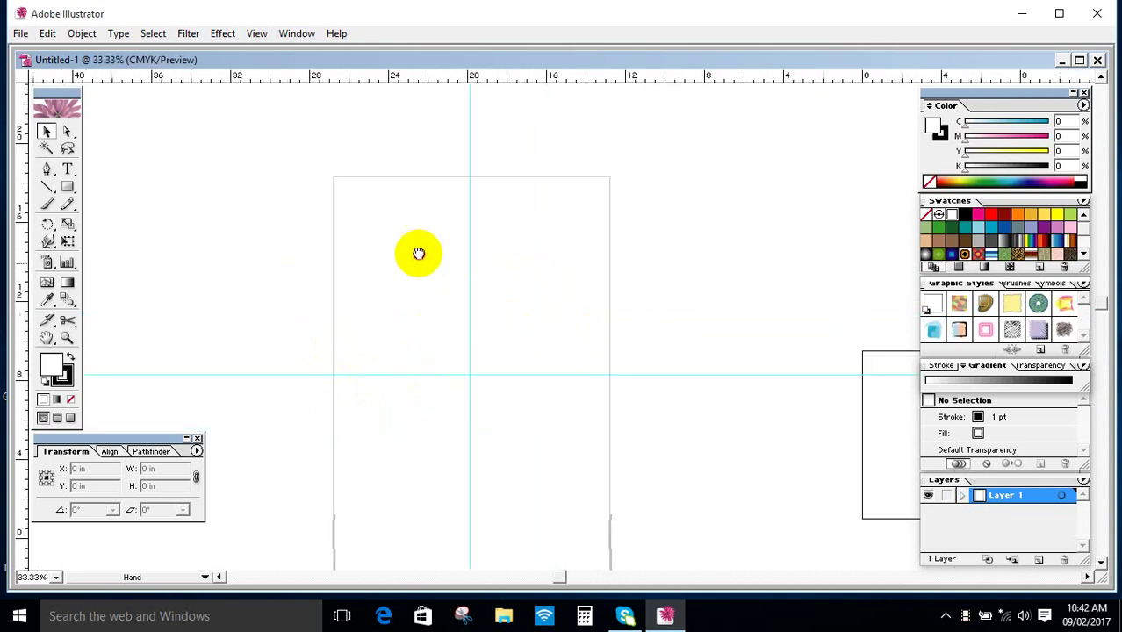
pyautogui.moveTo(417, 251); pyautogui.dragTo(385, 209)
pyautogui.moveTo(409, 262); pyautogui.dragTo(414, 252)
pyautogui.press('v')
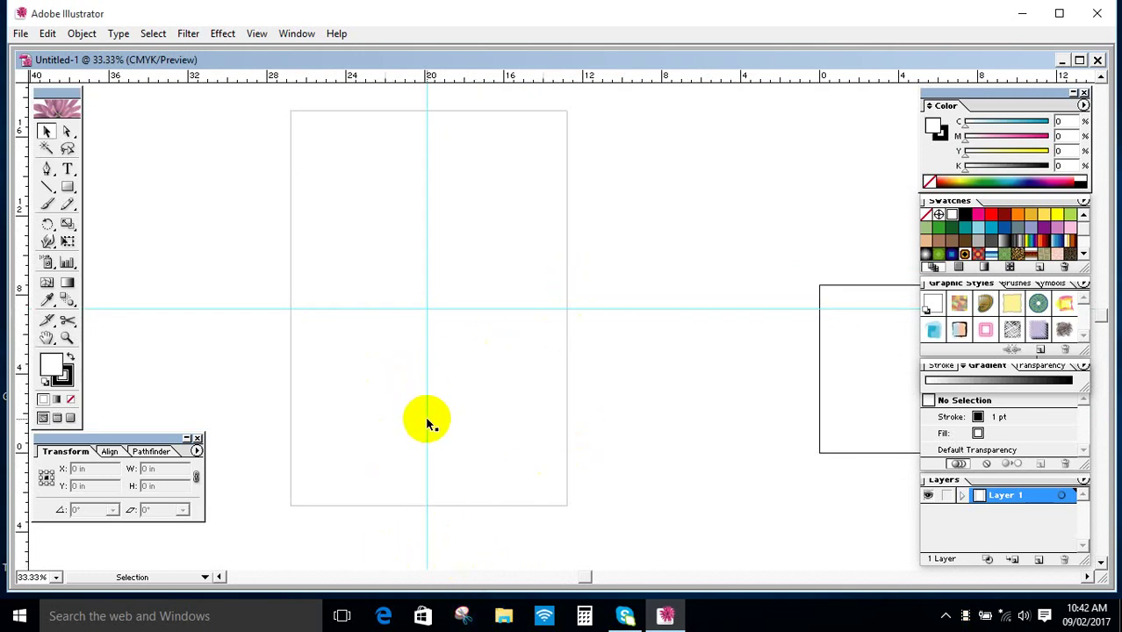
pyautogui.rightClick(648, 378)
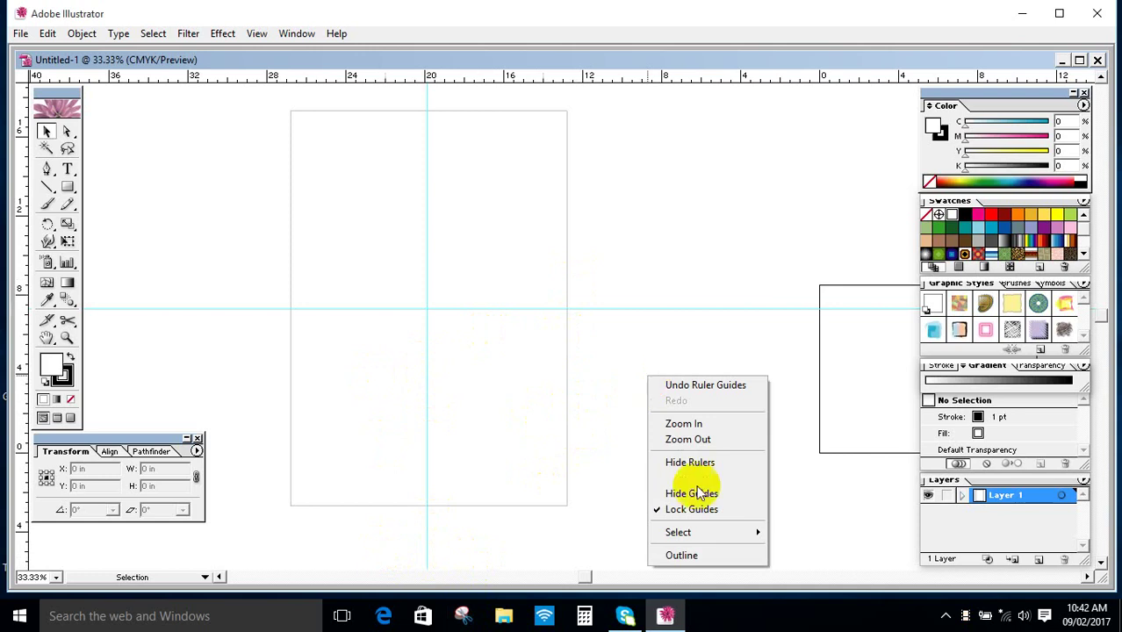
pyautogui.click(726, 513)
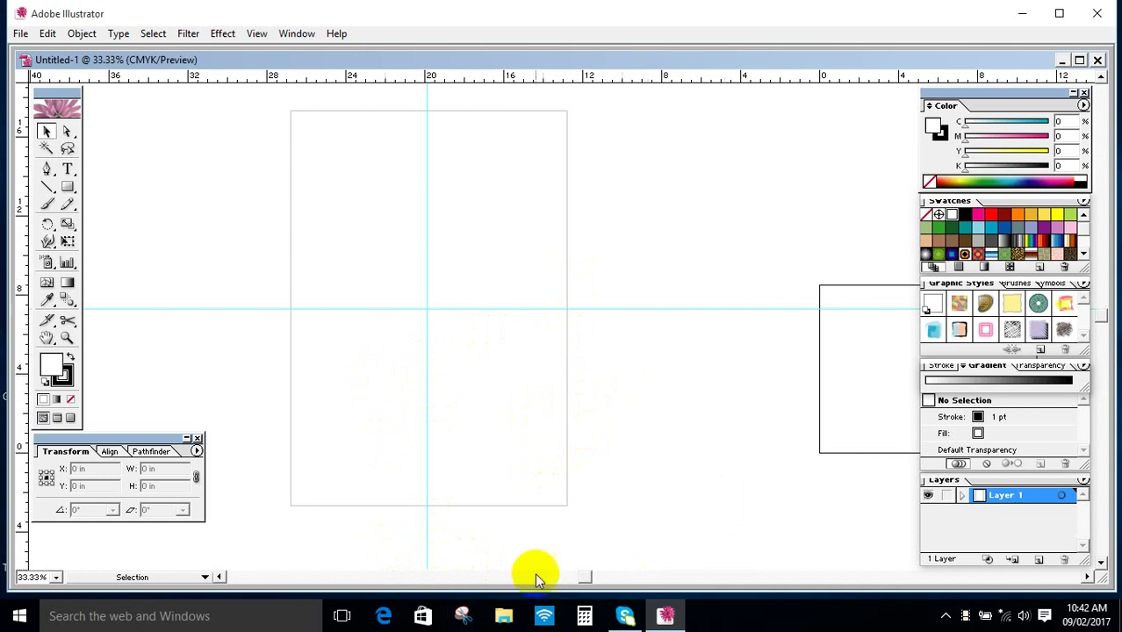
pyautogui.moveTo(486, 522); pyautogui.dragTo(346, 540)
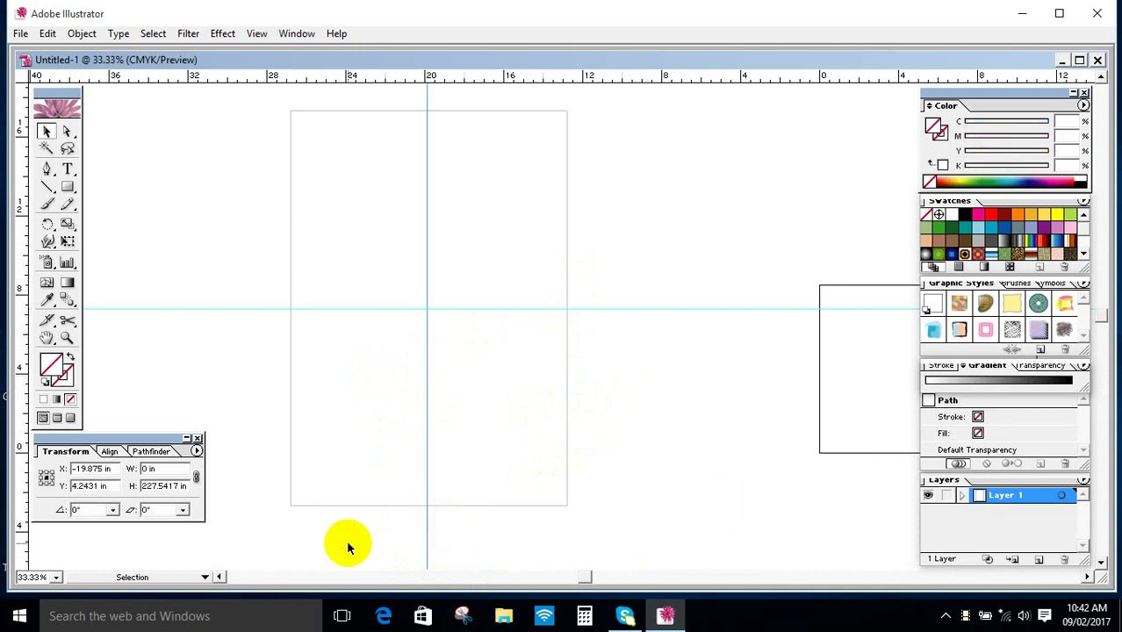
pyautogui.press('Delete')
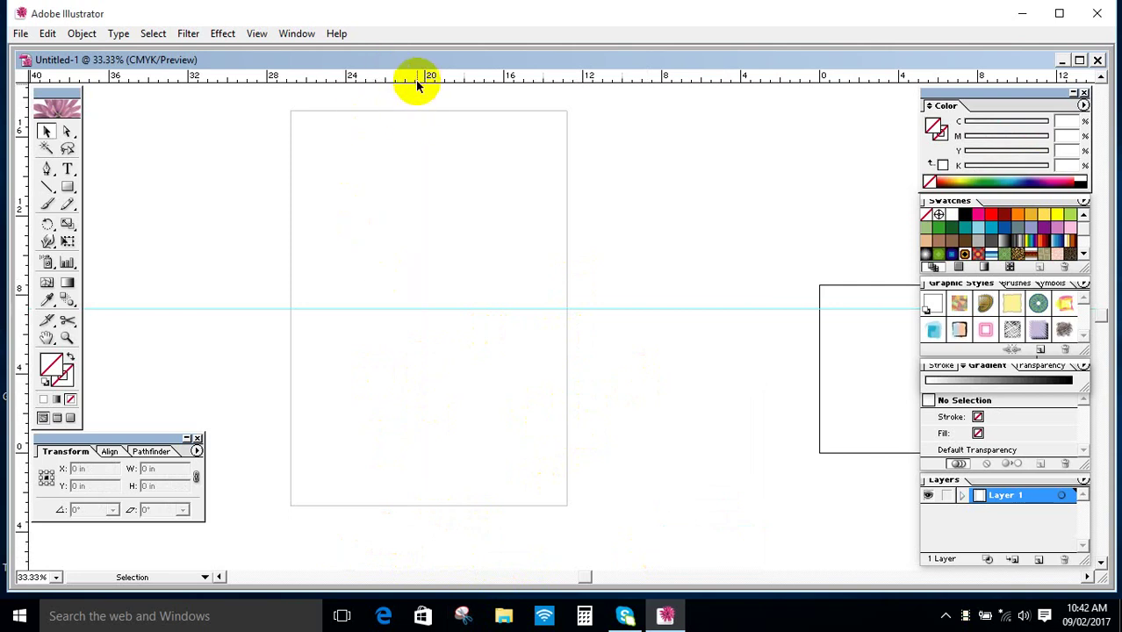
# Place a horizontal ruler guide slightly below the rectangle's upper edge, and select the rectangle.
pyautogui.moveTo(419, 76); pyautogui.dragTo(427, 132)
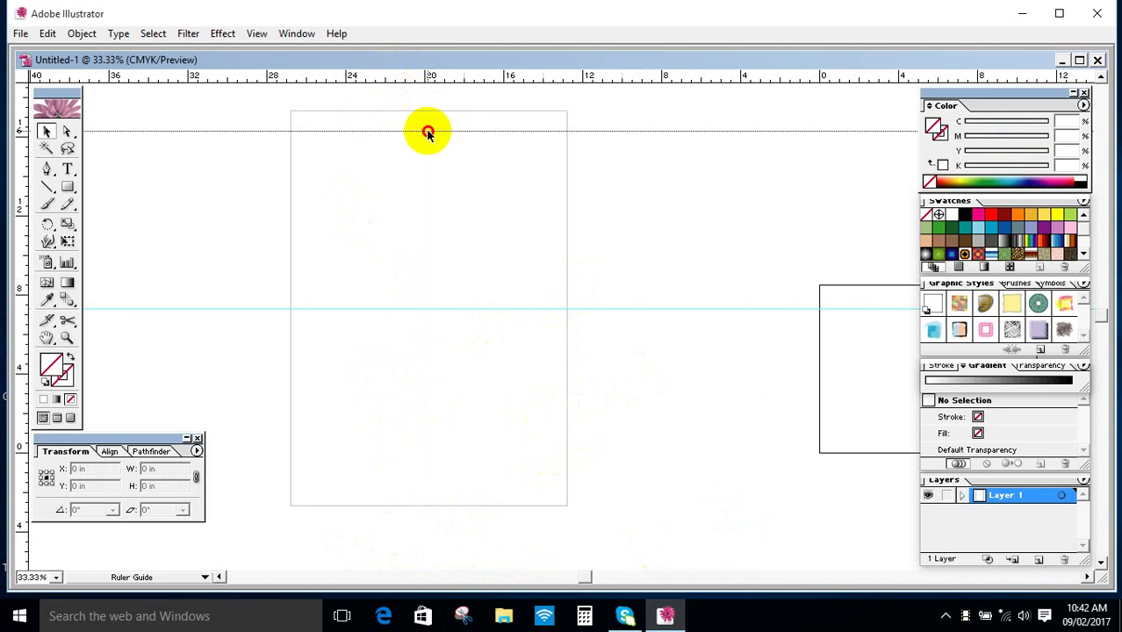
pyautogui.moveTo(429, 132); pyautogui.dragTo(438, 134)
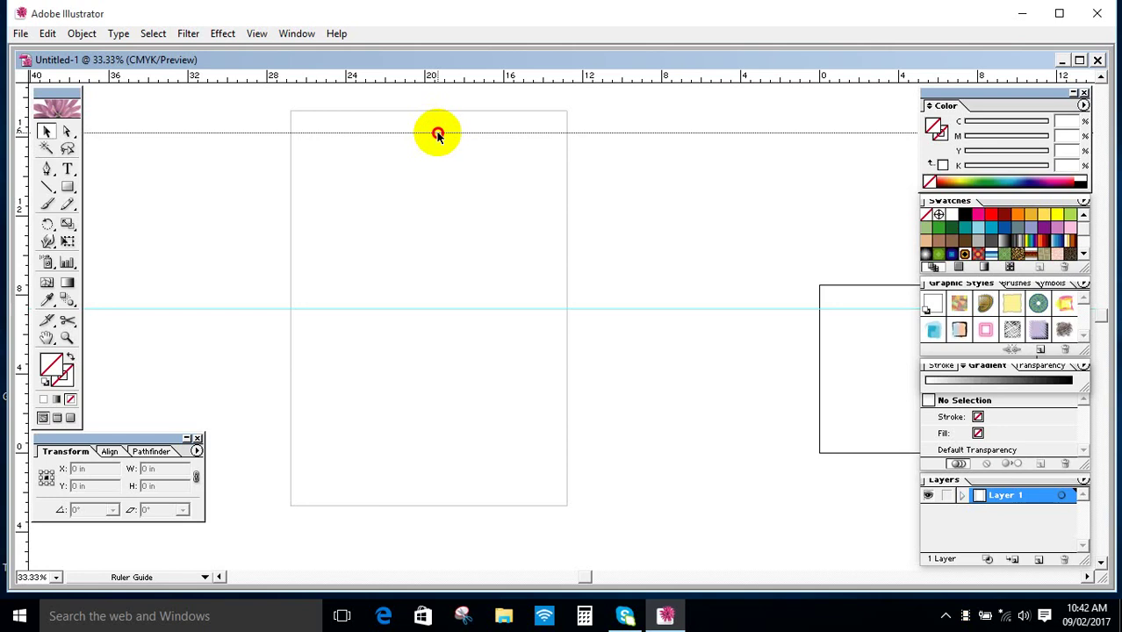
pyautogui.moveTo(437, 134); pyautogui.dragTo(427, 129)
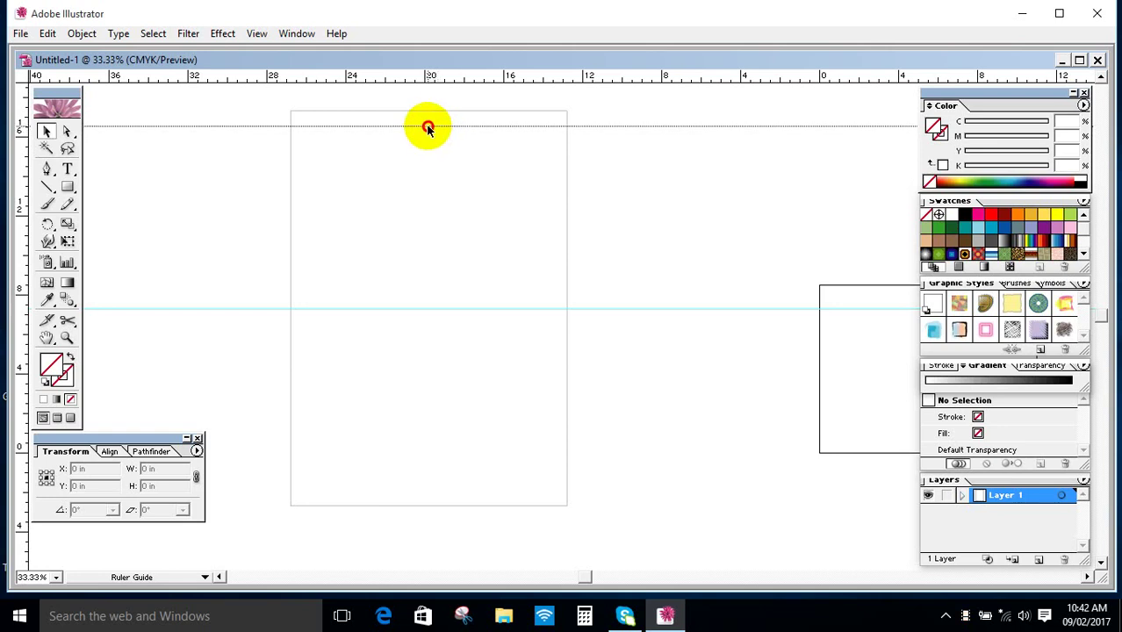
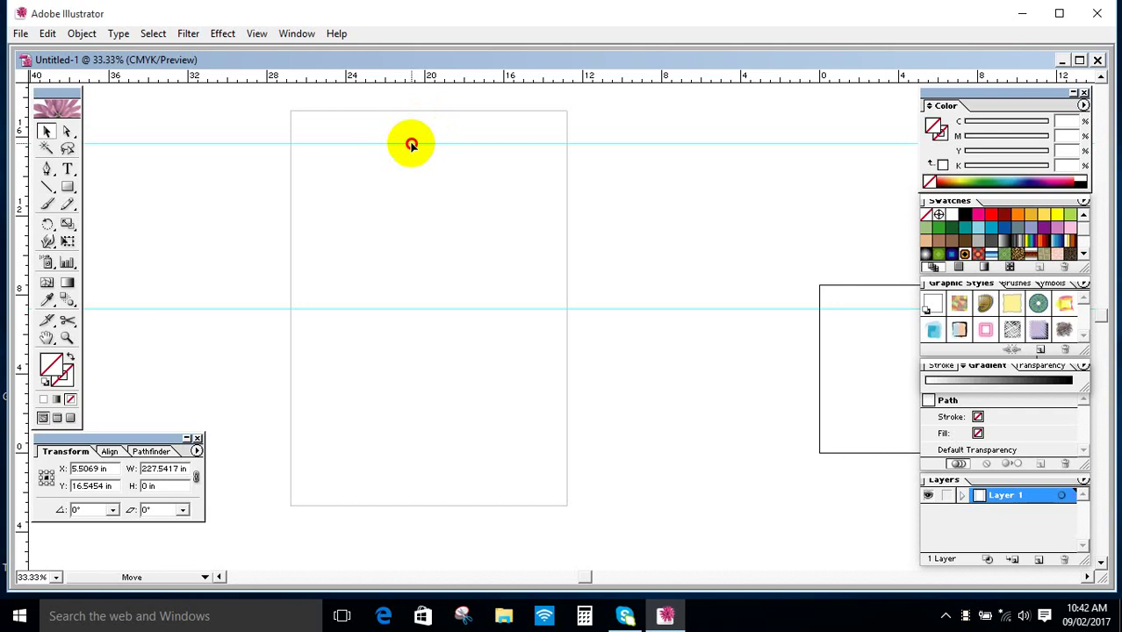
pyautogui.moveTo(411, 145); pyautogui.dragTo(419, 131)
pyautogui.click(656, 223)
pyautogui.click(418, 314)
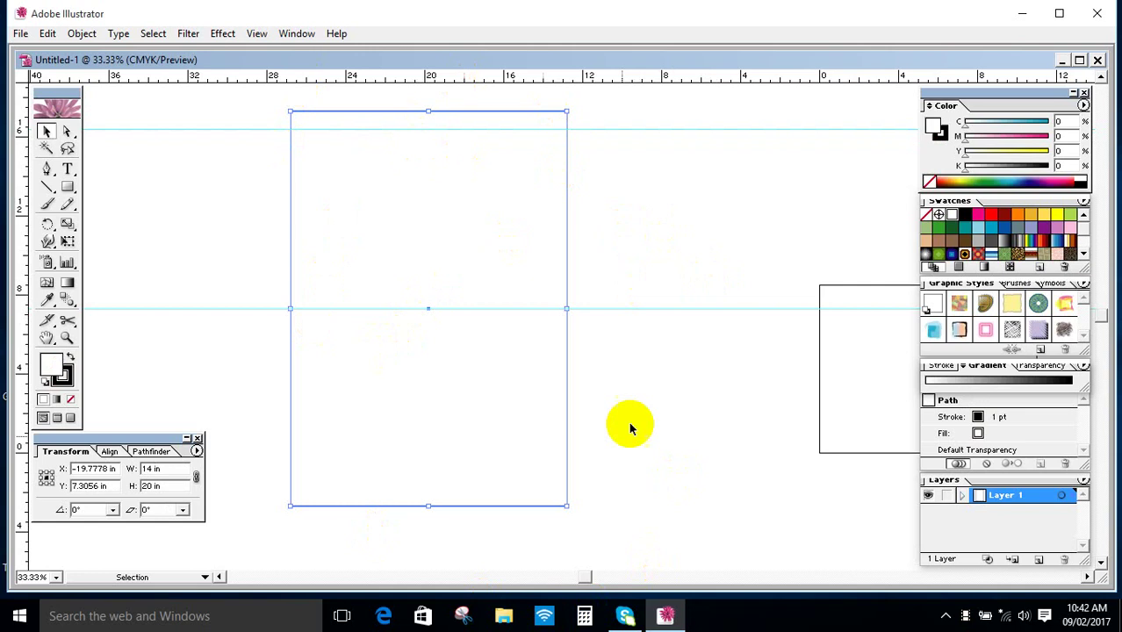
# Fill the 14 × 20 in rectangle with light green (C 12.94, M 0, Y 38.04, K 0) and deselect it.
pyautogui.click(638, 283)
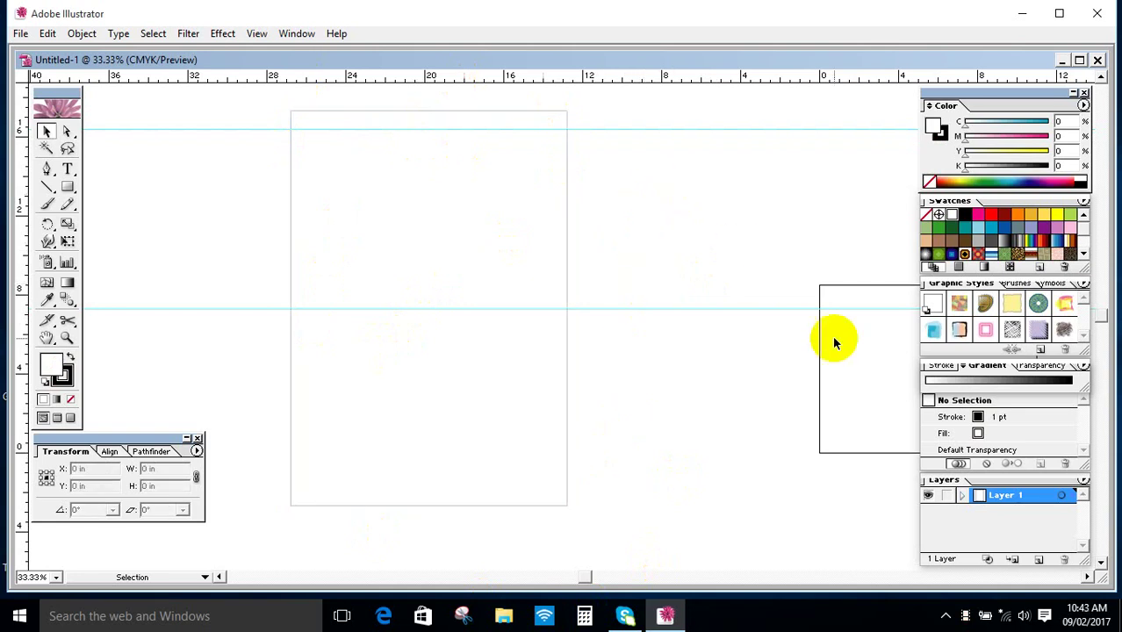
pyautogui.moveTo(652, 200); pyautogui.dragTo(488, 238)
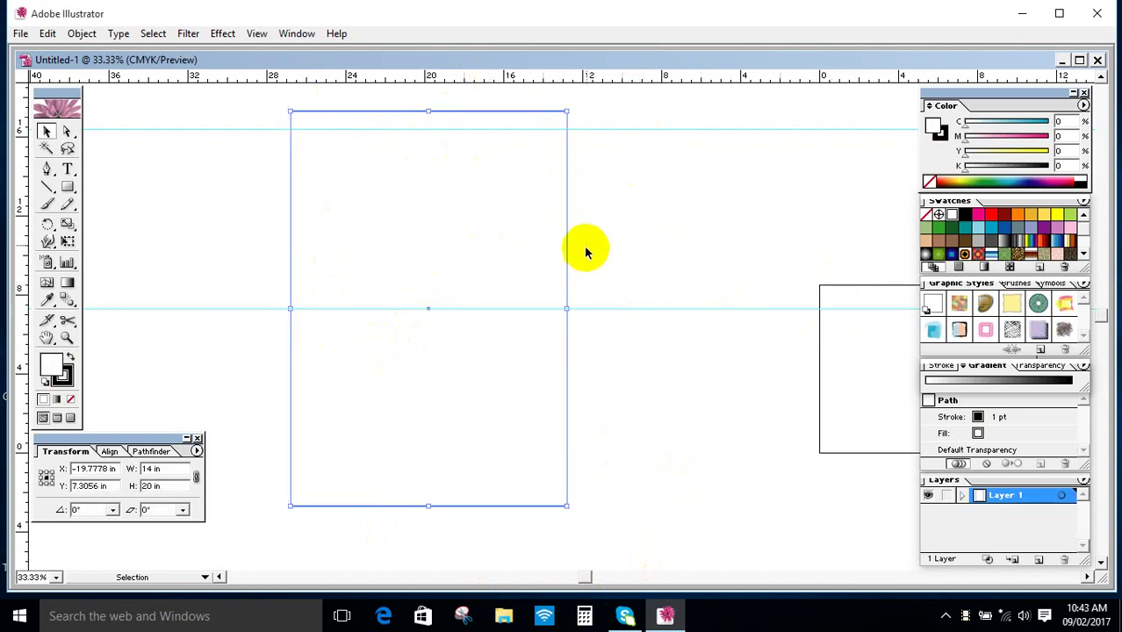
pyautogui.moveTo(632, 212); pyautogui.dragTo(196, 357)
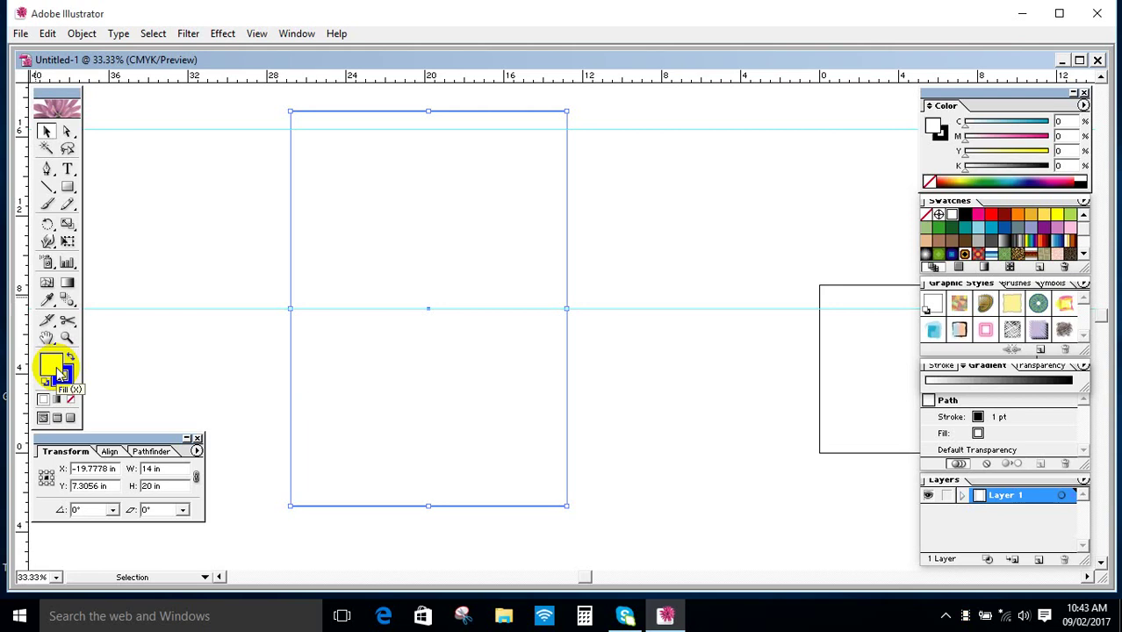
pyautogui.click(987, 125)
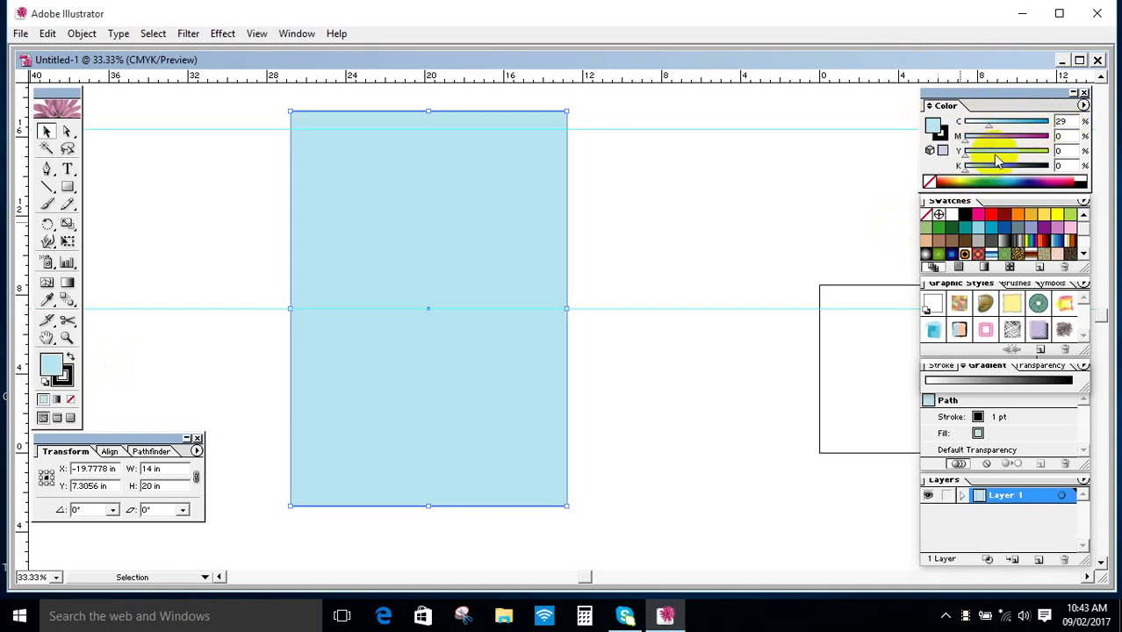
pyautogui.click(983, 178)
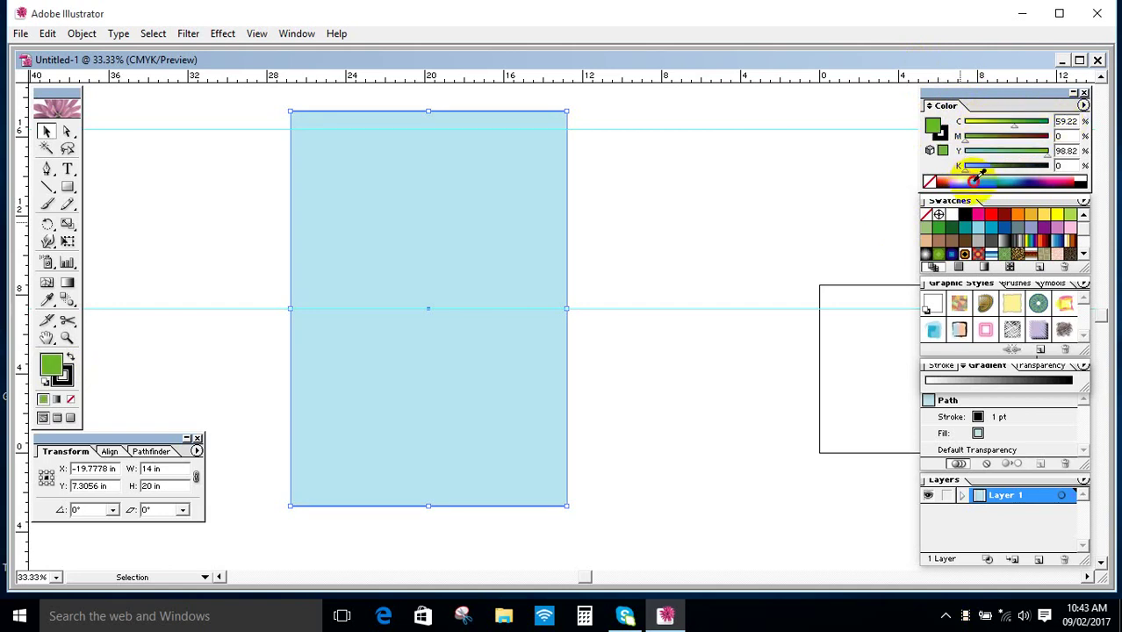
pyautogui.moveTo(987, 177); pyautogui.dragTo(962, 174)
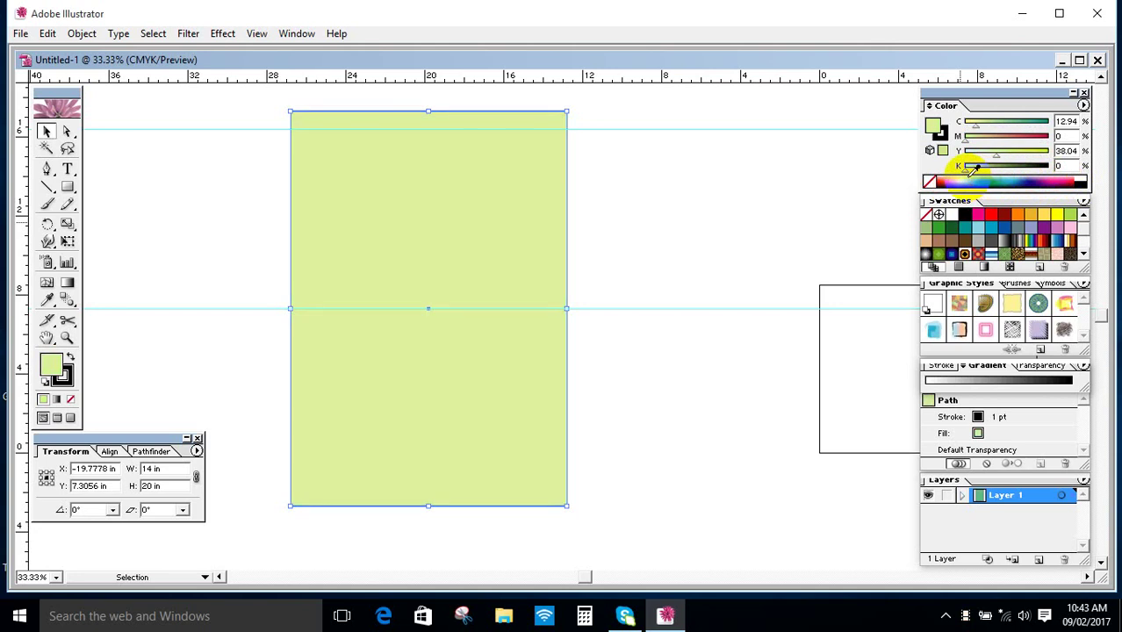
pyautogui.click(672, 250)
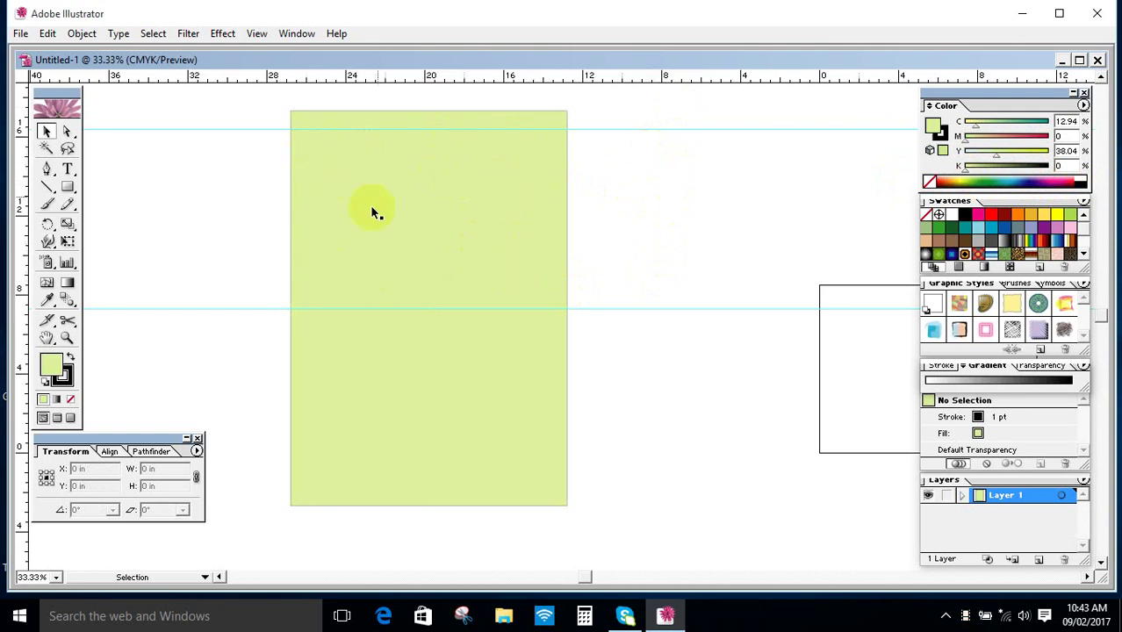
# Display the Symbols collection and make its display area taller.
pyautogui.click(1021, 283)
pyautogui.click(1051, 284)
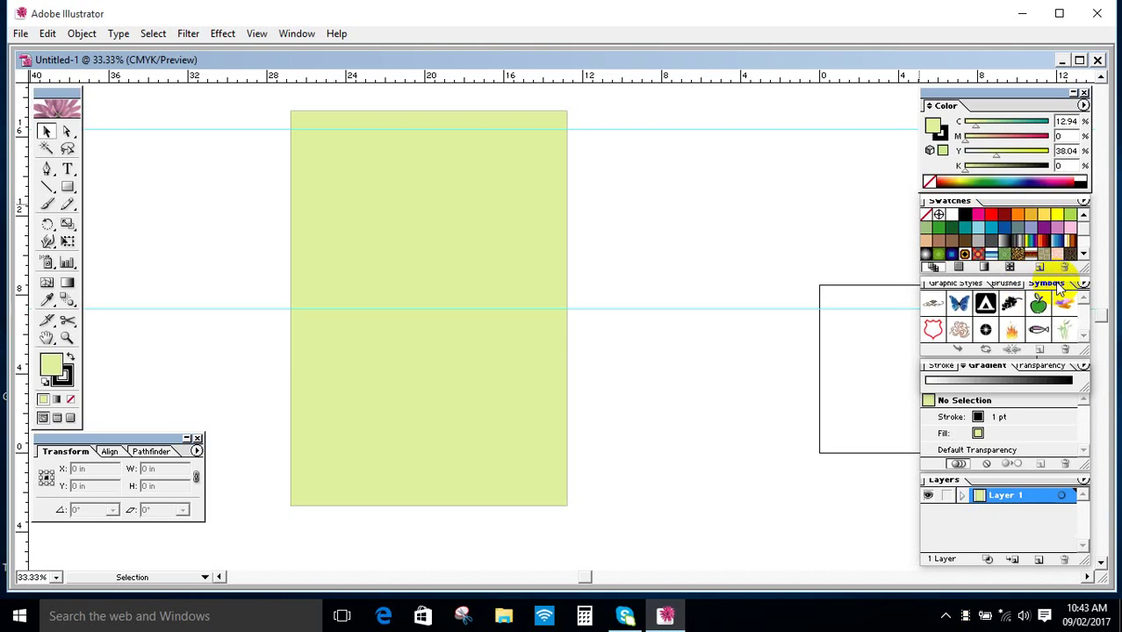
pyautogui.moveTo(1085, 350); pyautogui.dragTo(1083, 377)
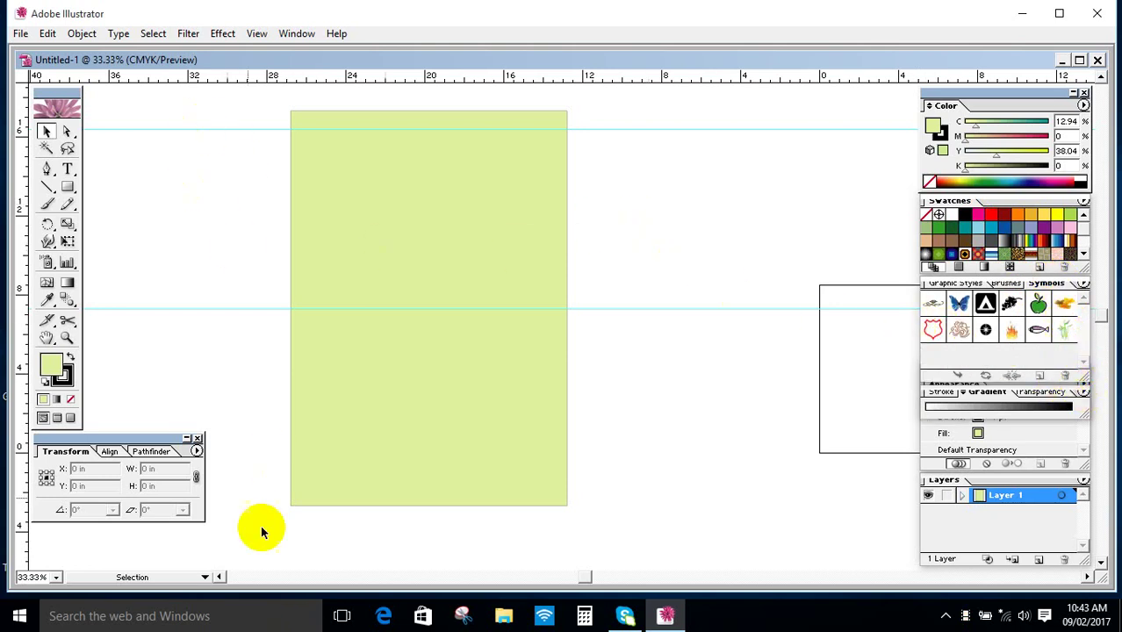
# Place the floral-vector5 image from the desktop's graphic tea shortcut folder as a linked file.
pyautogui.click(21, 35)
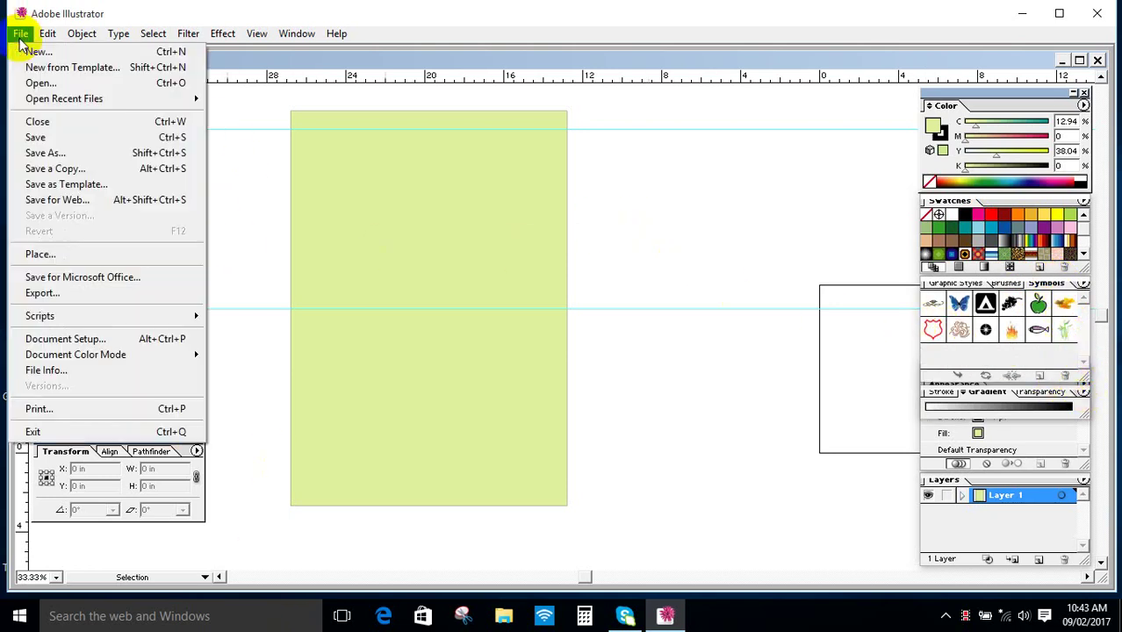
pyautogui.click(100, 260)
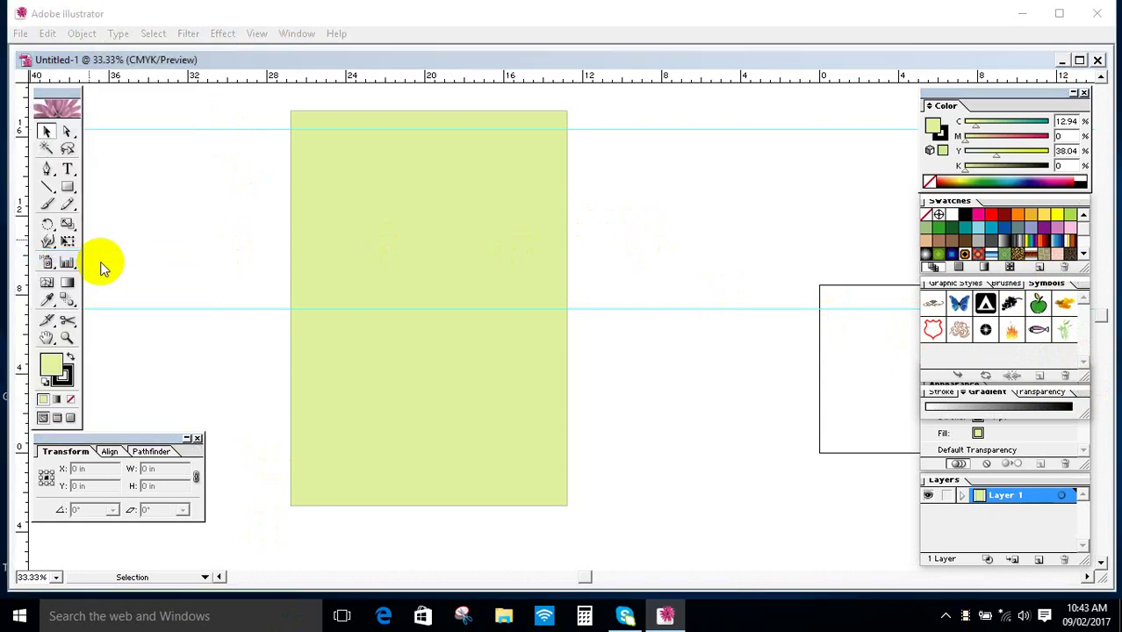
pyautogui.click(54, 169)
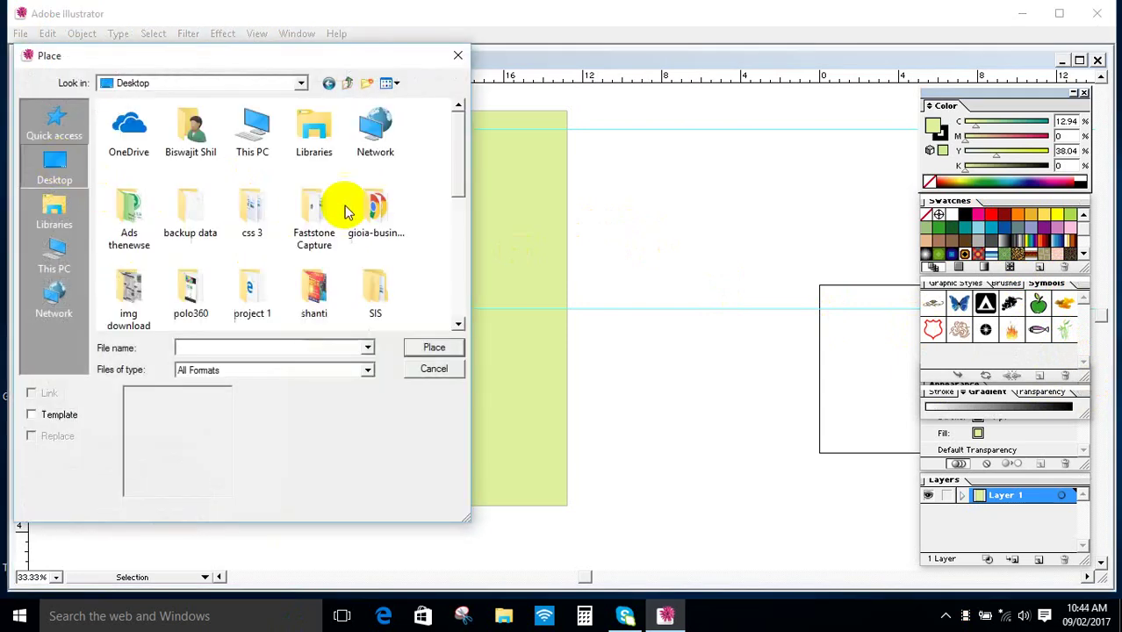
pyautogui.moveTo(453, 161); pyautogui.dragTo(451, 240)
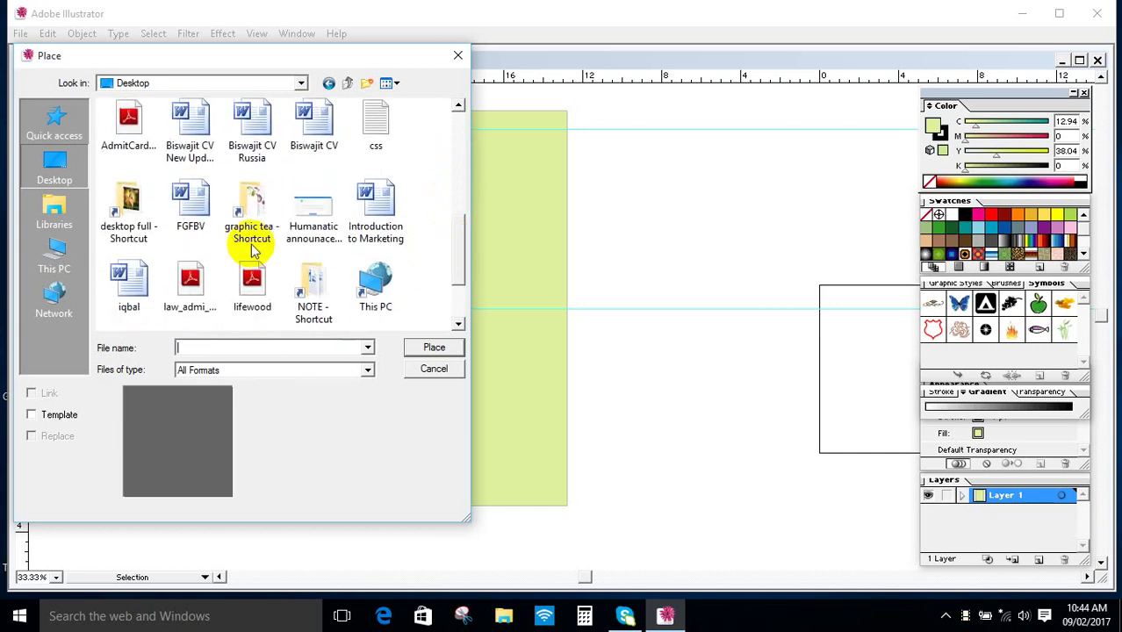
pyautogui.doubleClick(235, 230)
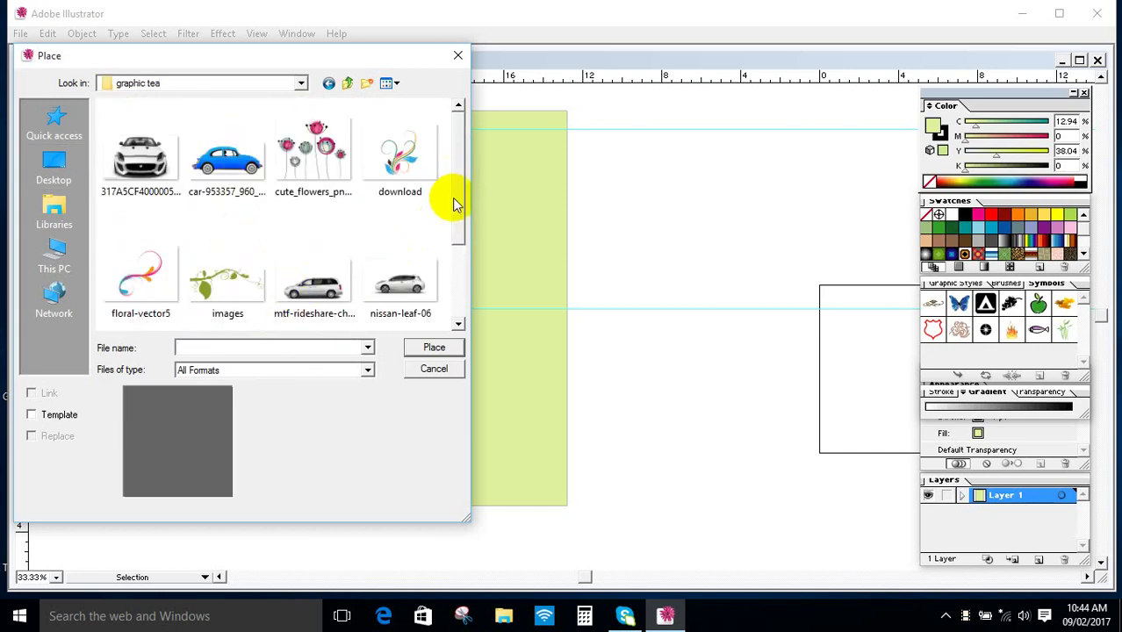
pyautogui.moveTo(450, 200); pyautogui.dragTo(456, 263)
pyautogui.click(153, 275)
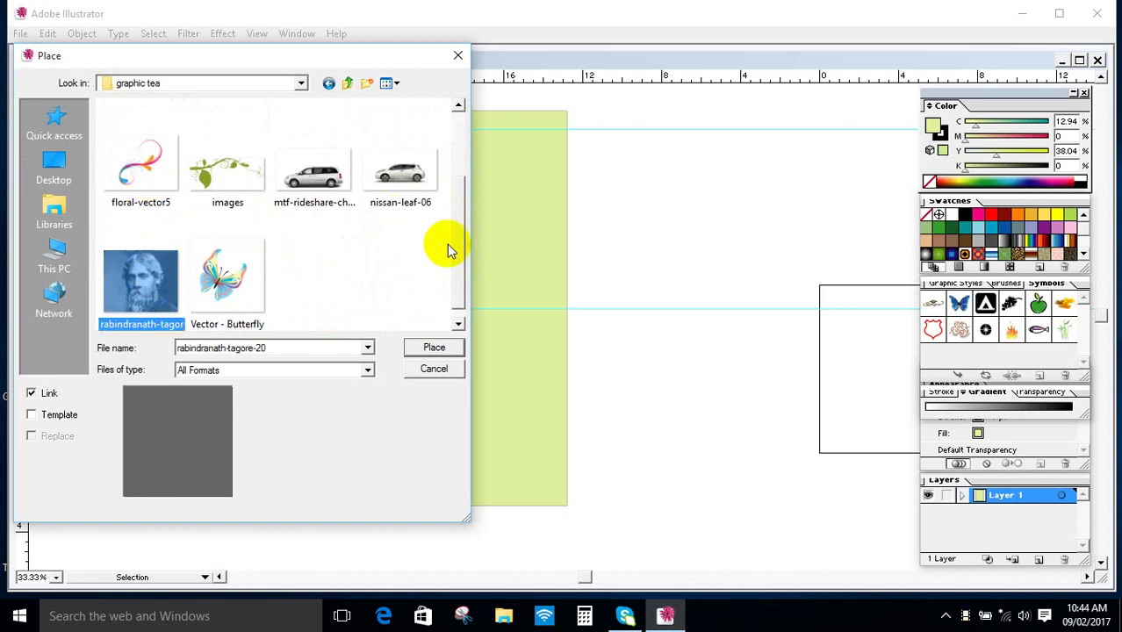
pyautogui.click(167, 198)
pyautogui.click(434, 347)
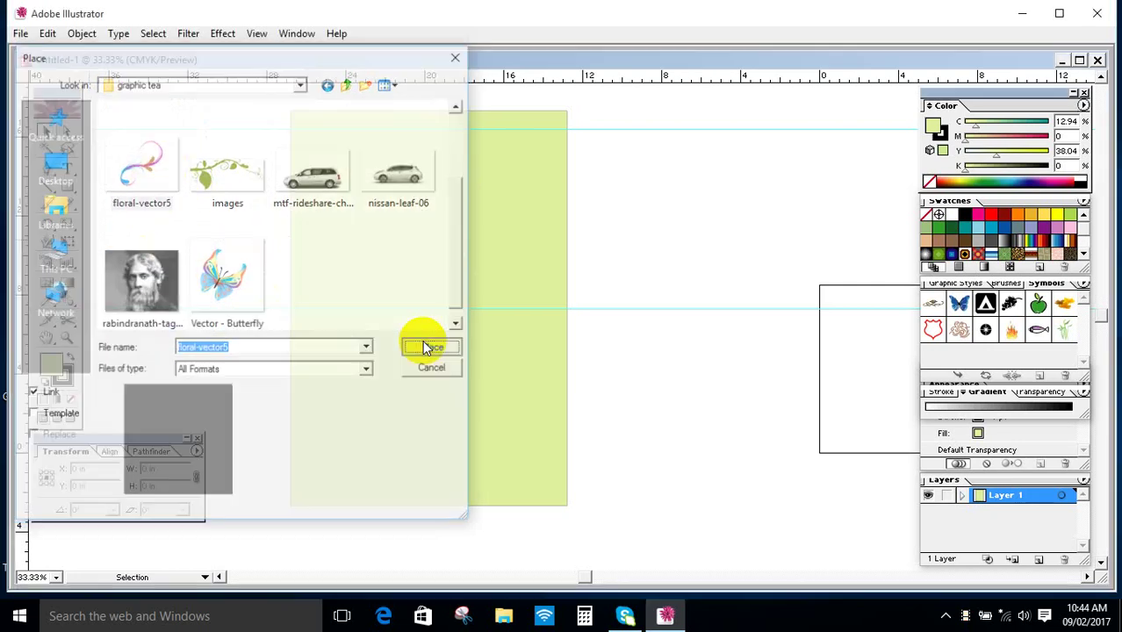
# Place the rabindranath-tagore-20 portrait image from the graphic tea folder into the document.
pyautogui.click(21, 33)
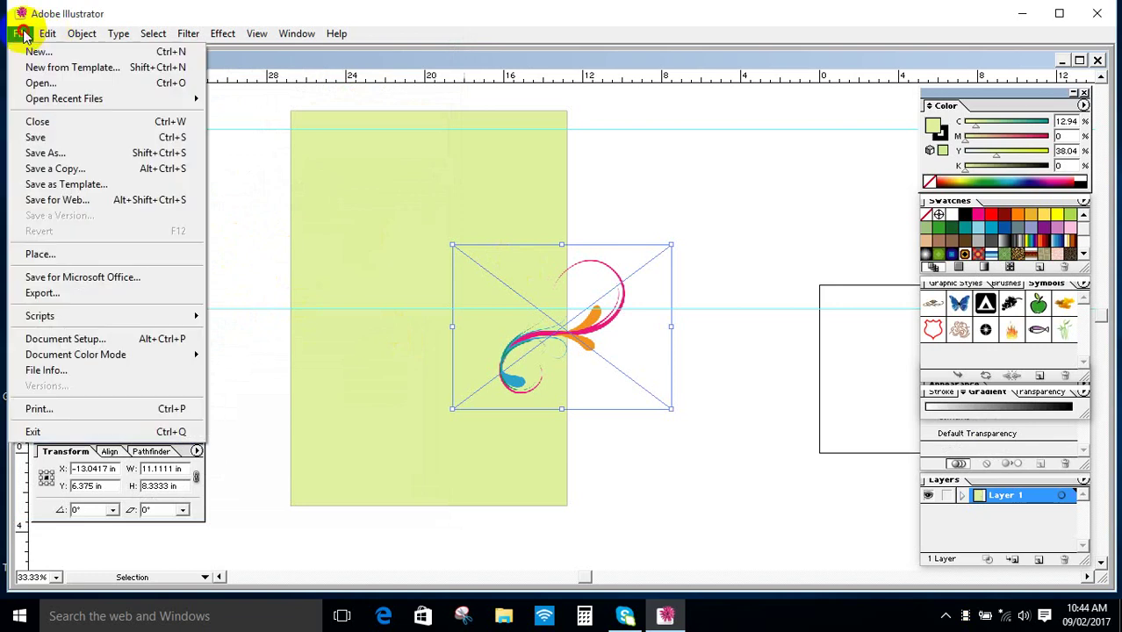
pyautogui.click(93, 254)
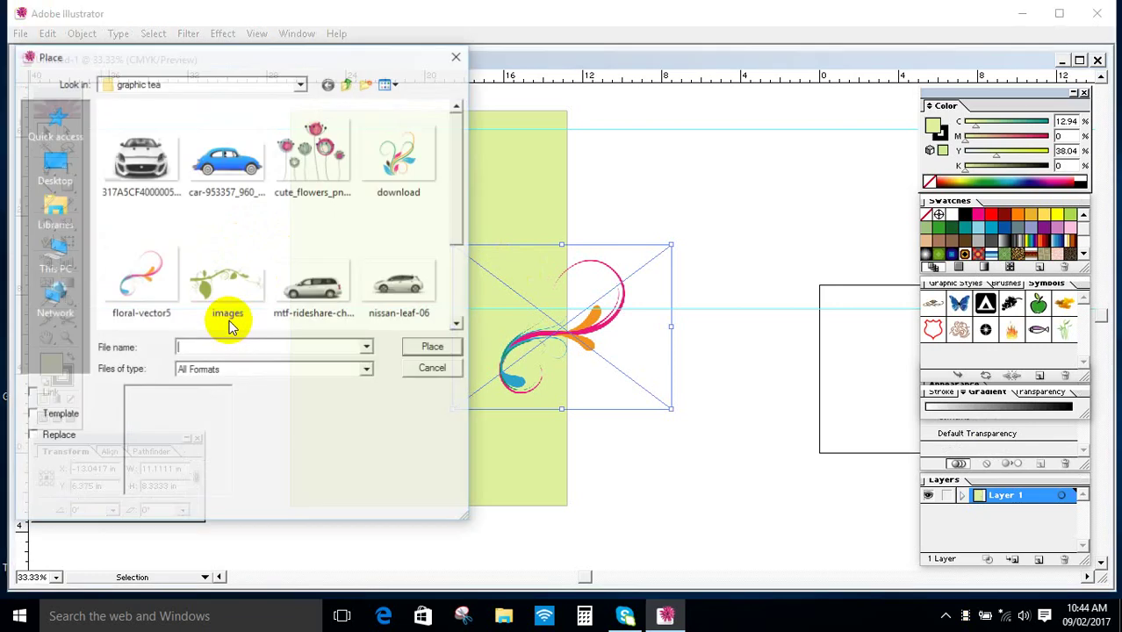
pyautogui.moveTo(459, 226); pyautogui.dragTo(452, 303)
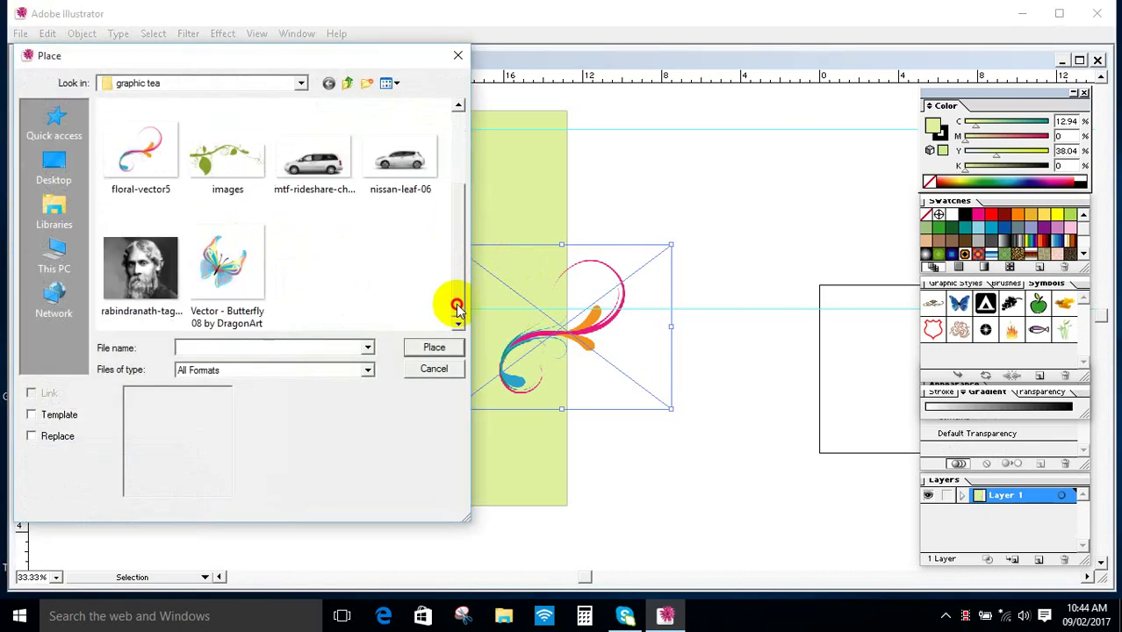
pyautogui.click(142, 268)
pyautogui.click(411, 348)
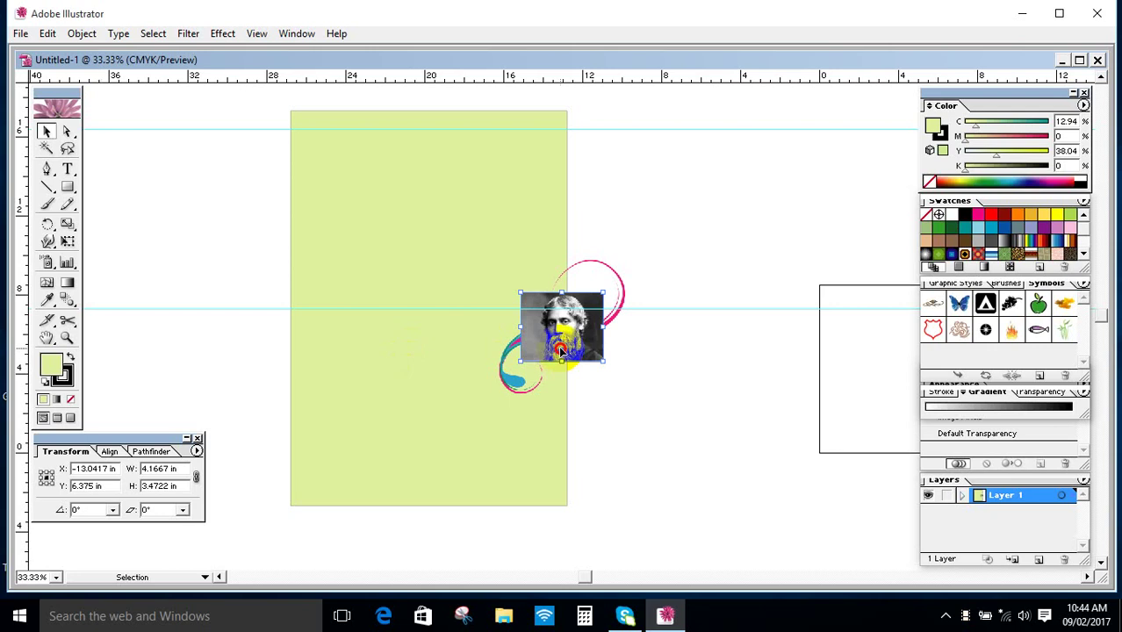
# Move the portrait and the floral ornament into the green rectangle's upper half, and rotate the ornament clockwise until its swirl lies roughly horizontal.
pyautogui.moveTo(413, 223)
pyautogui.mouseDown()
pyautogui.moveTo(365, 206)
pyautogui.moveTo(431, 218)
pyautogui.mouseUp()
pyautogui.moveTo(580, 338); pyautogui.dragTo(448, 247)
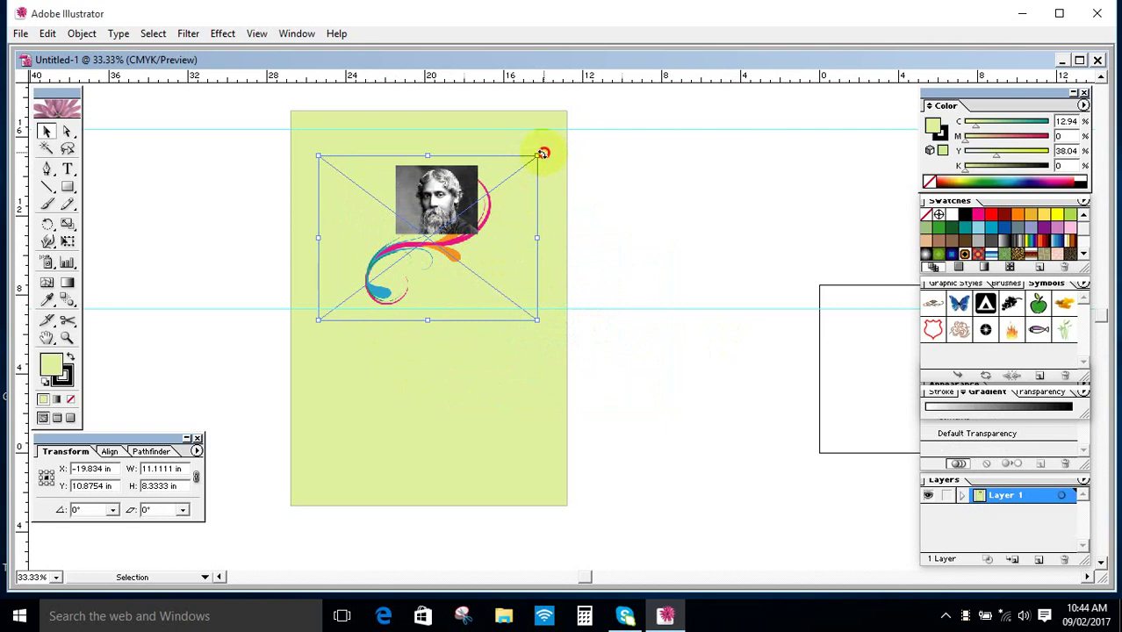
pyautogui.moveTo(542, 154); pyautogui.dragTo(480, 281)
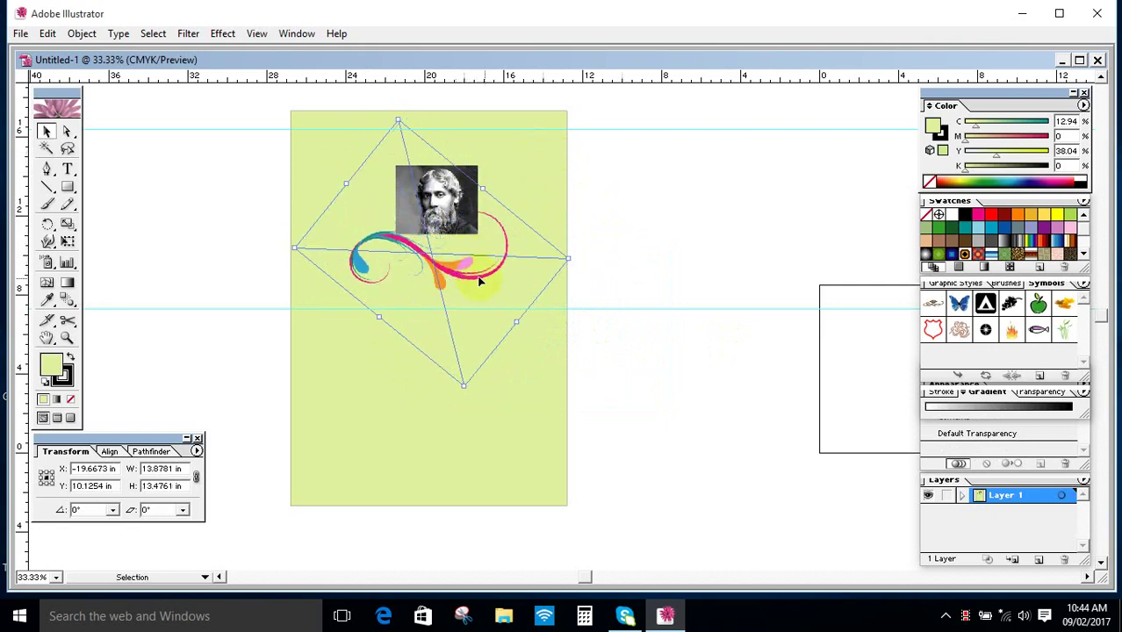
pyautogui.click(712, 204)
# Enlarge the portrait to about 5 × 4.6 in and position it just above the floral ornament.
pyautogui.moveTo(462, 205); pyautogui.dragTo(430, 256)
pyautogui.click(714, 253)
# Arrange the floral ornament in front of the portrait in the stacking order.
pyautogui.rightClick(436, 255)
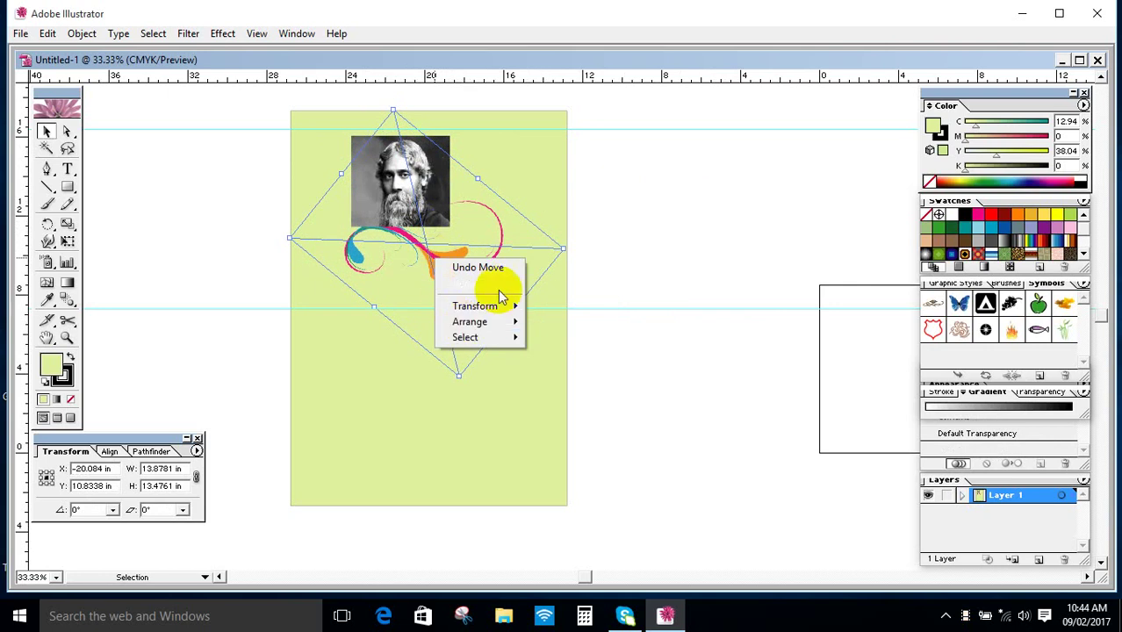
pyautogui.click(590, 247)
pyautogui.click(432, 261)
pyautogui.rightClick(431, 264)
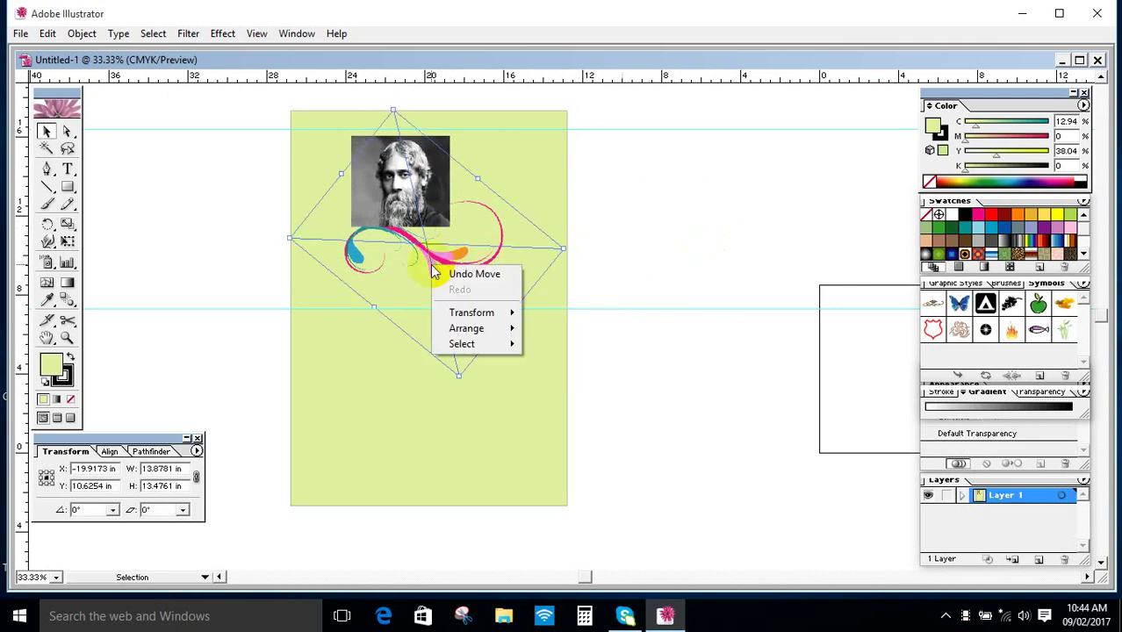
pyautogui.moveTo(463, 330)
pyautogui.click(549, 327)
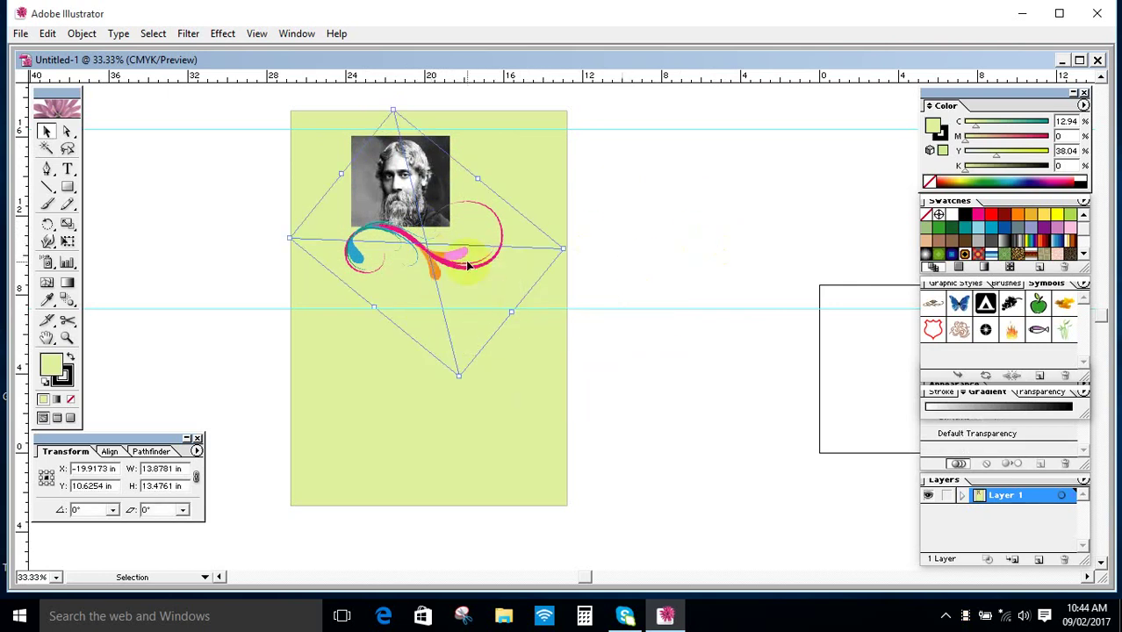
# Shift the floral ornament slightly left so its swirl overlaps the portrait's lower edge, and deselect it.
pyautogui.moveTo(431, 260); pyautogui.dragTo(422, 254)
pyautogui.click(629, 195)
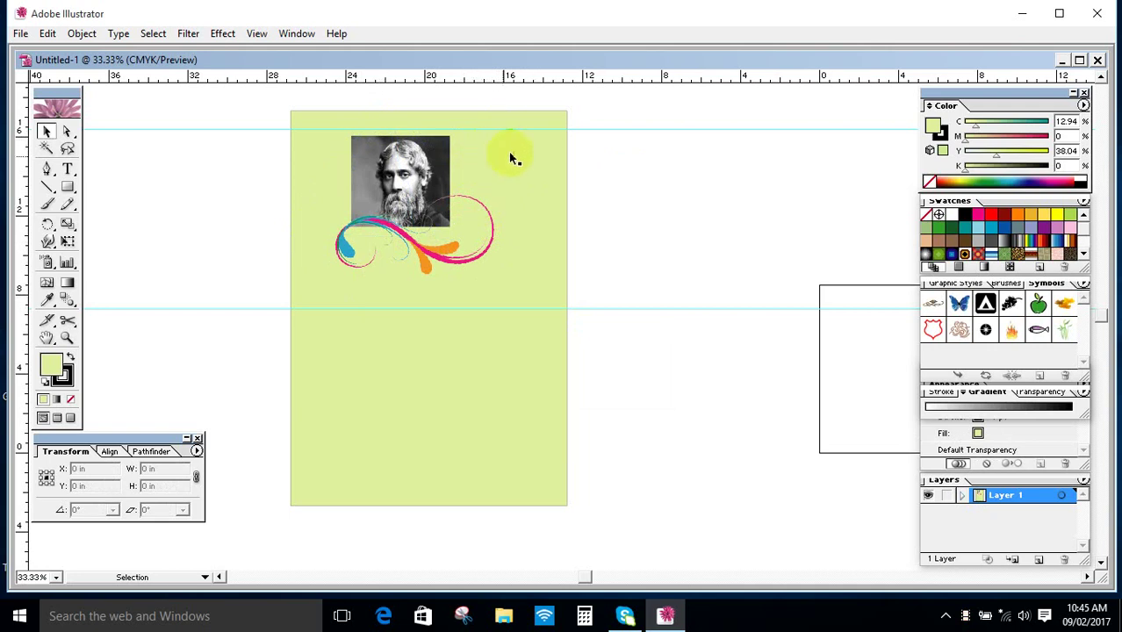
pyautogui.moveTo(500, 211); pyautogui.dragTo(430, 215)
pyautogui.moveTo(391, 232); pyautogui.dragTo(380, 226)
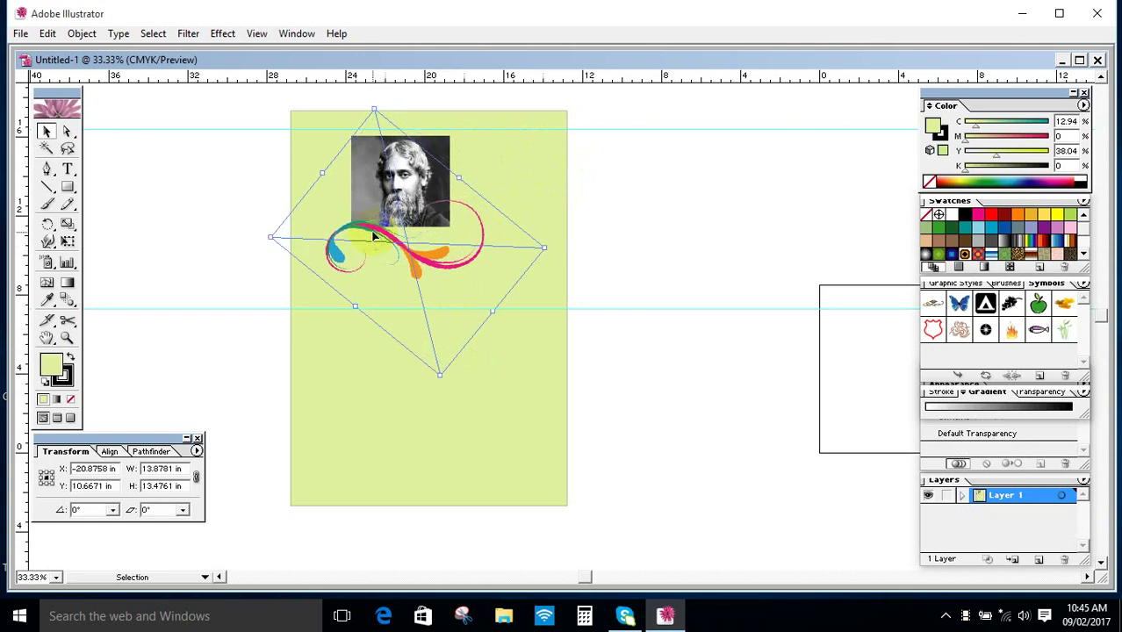
pyautogui.click(546, 186)
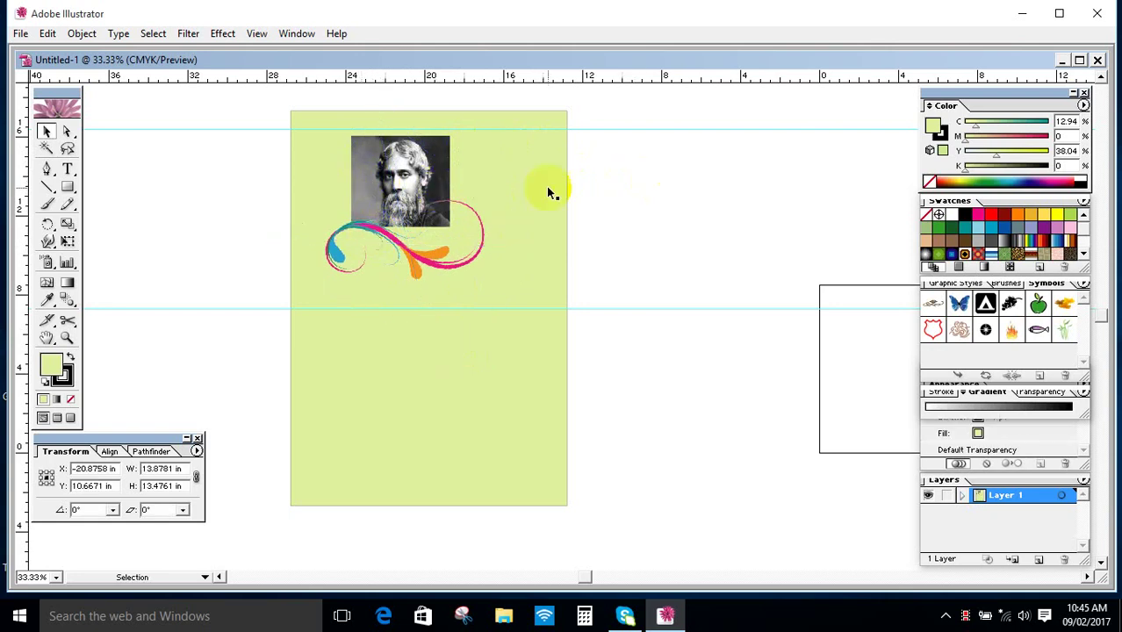
# Move the portrait left, keeping it below the upper guide and above the ornament's teal curl, and deselect it.
pyautogui.moveTo(413, 171)
pyautogui.mouseDown()
pyautogui.moveTo(398, 173)
pyautogui.moveTo(411, 151)
pyautogui.mouseUp()
pyautogui.click(432, 151)
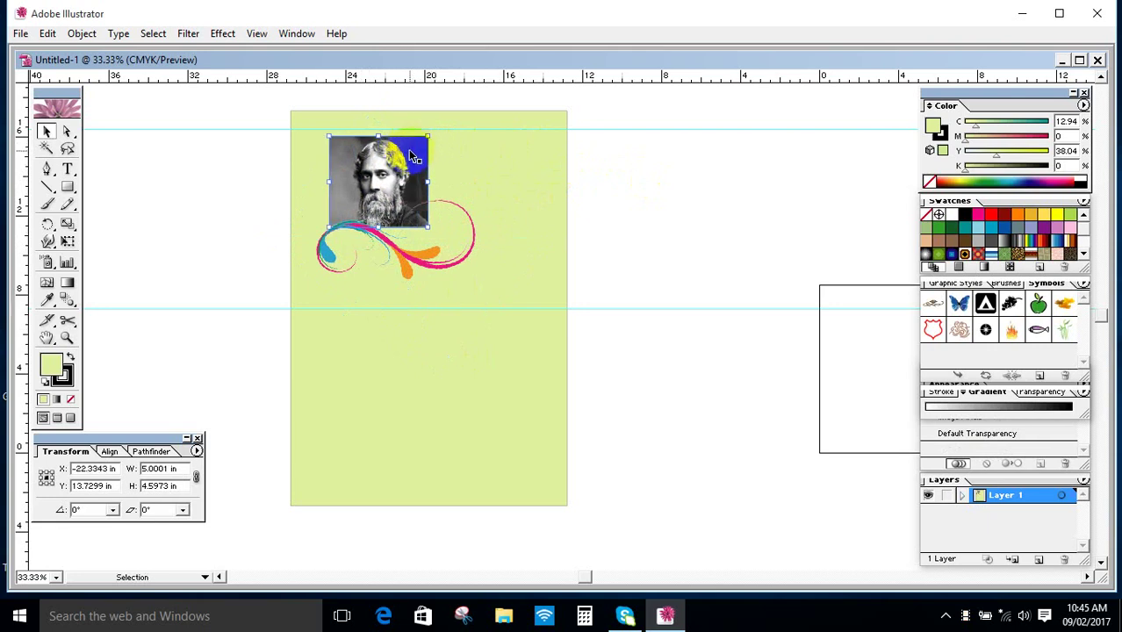
pyautogui.click(669, 202)
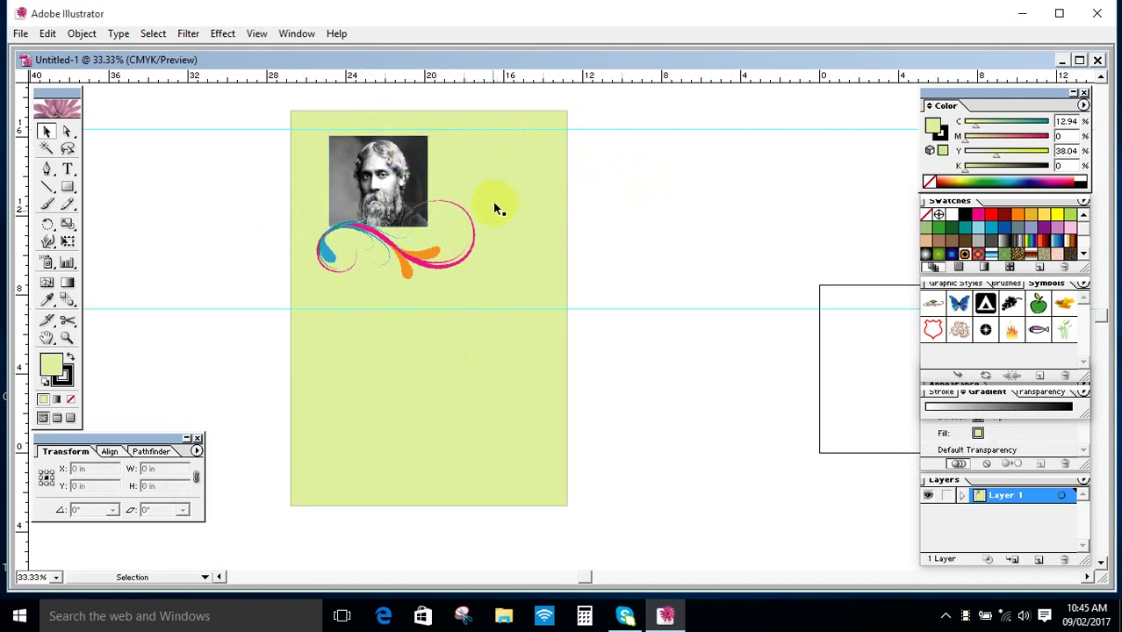
# Check the width and height of the floral ornament and the portrait, leaving nothing selected.
pyautogui.click(391, 255)
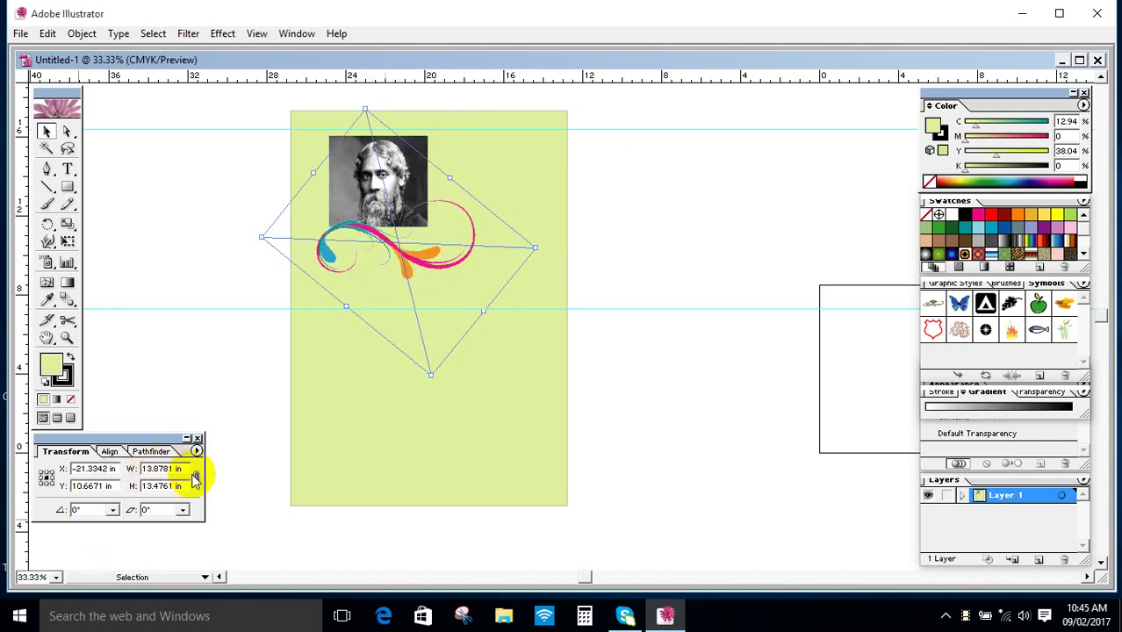
pyautogui.moveTo(183, 470); pyautogui.dragTo(106, 468)
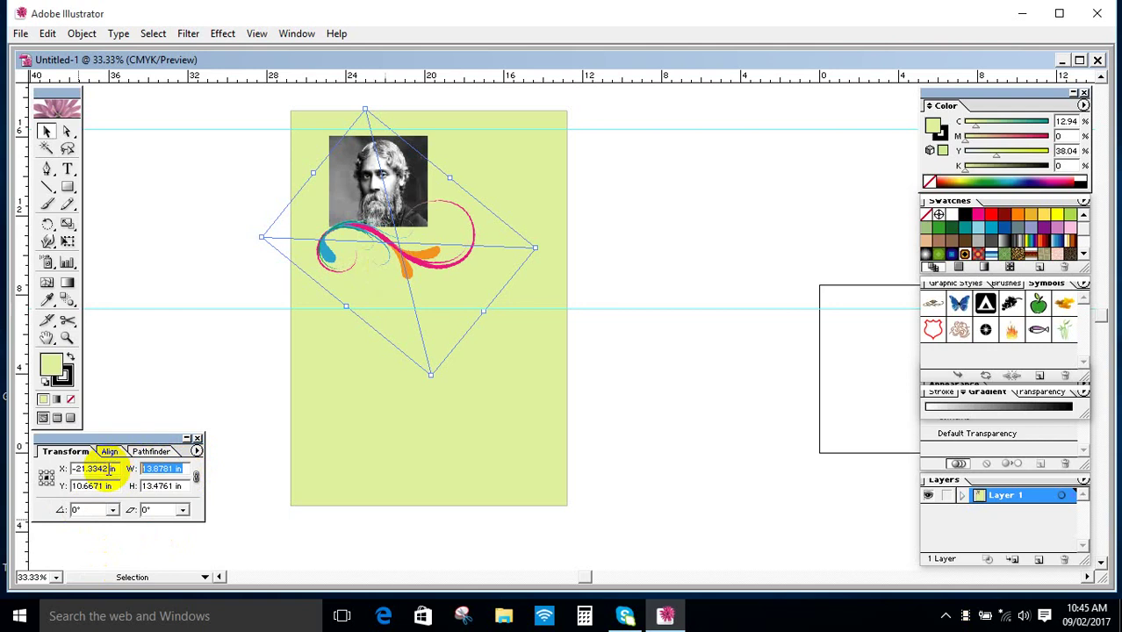
pyautogui.click(755, 199)
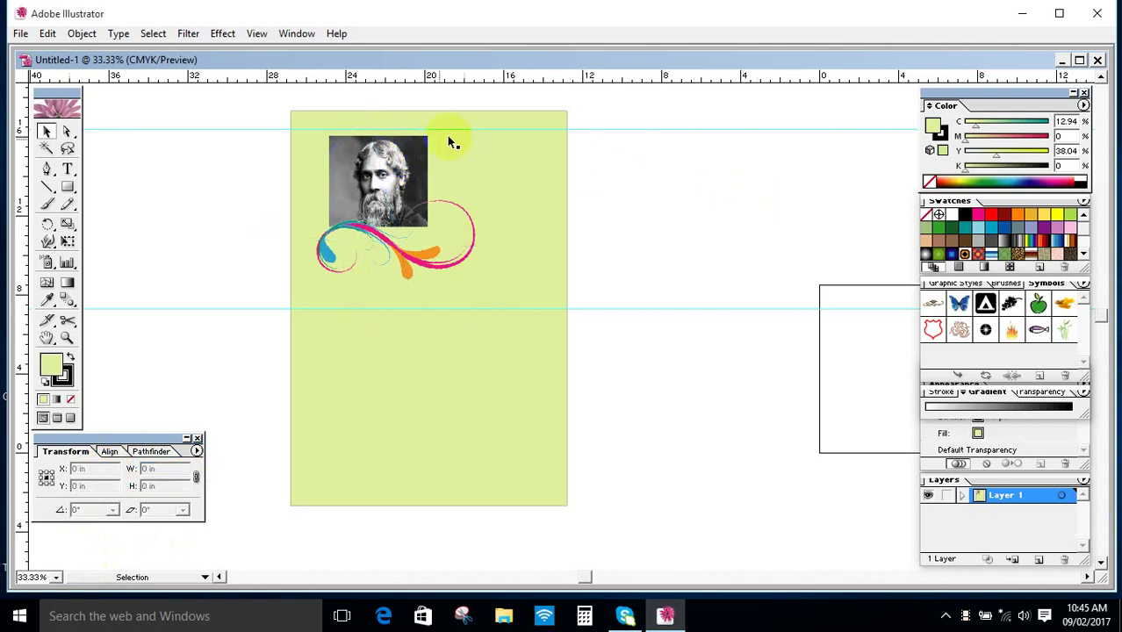
pyautogui.click(448, 142)
pyautogui.click(424, 142)
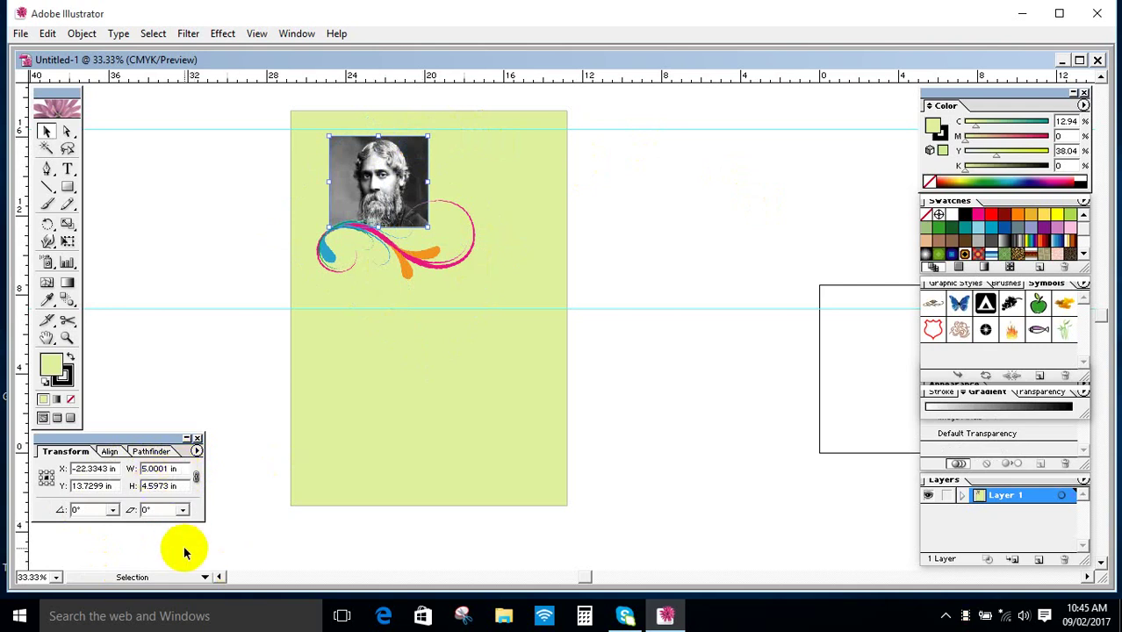
pyautogui.click(641, 307)
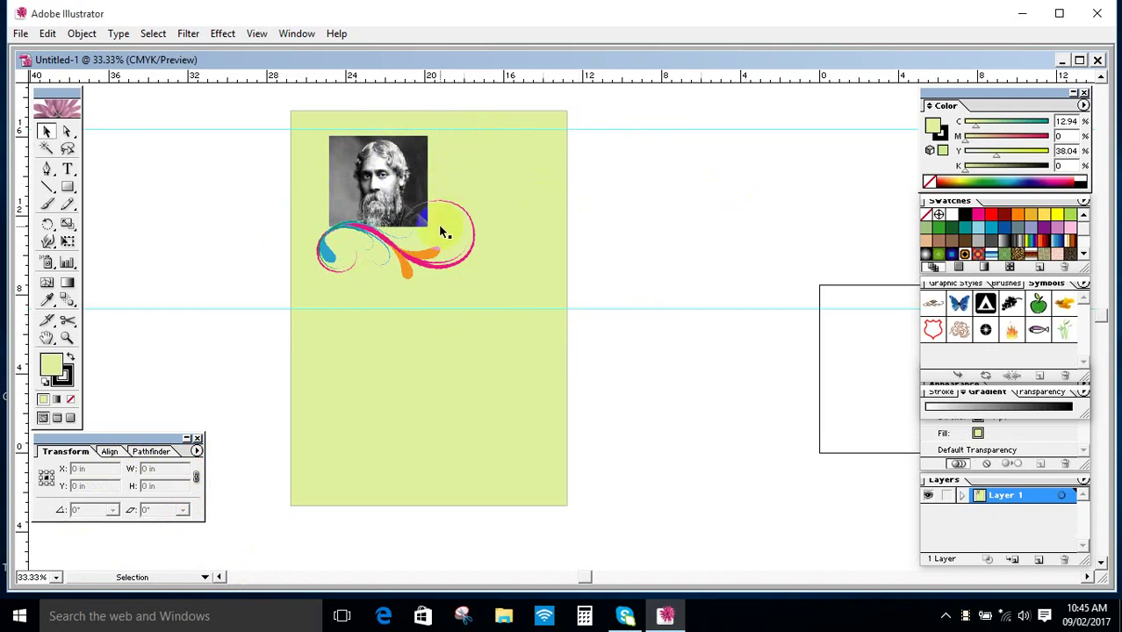
# Add the text "UCB Bank ltd", scale it to about 6.5 in wide, place it beside the portrait's upper part, and deselect it.
pyautogui.click(68, 169)
pyautogui.click(593, 198)
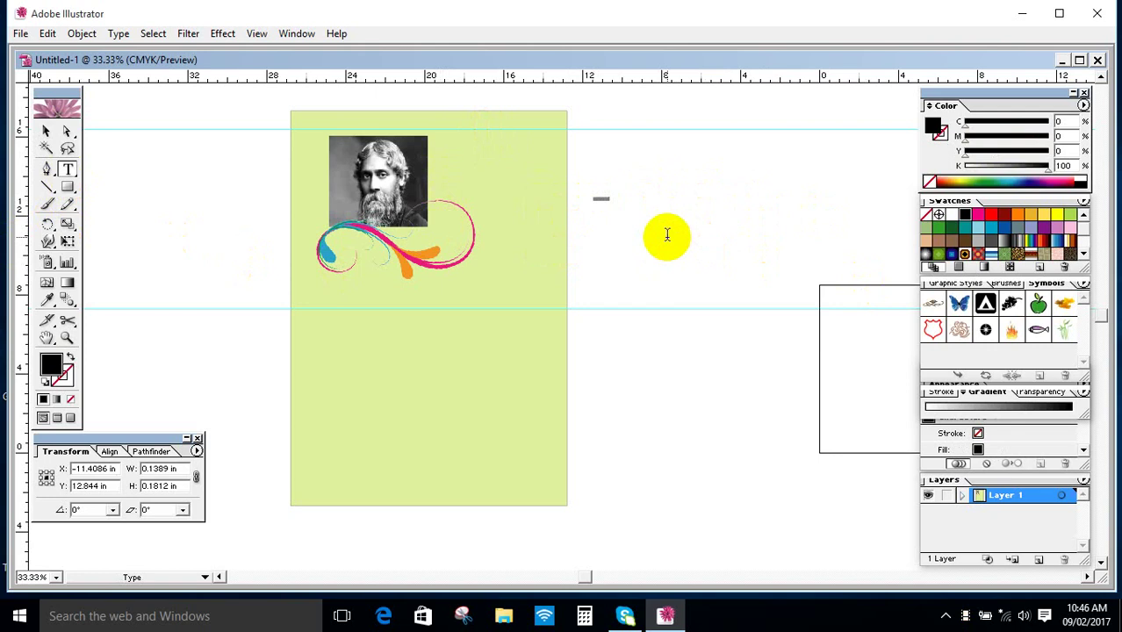
pyautogui.click(47, 130)
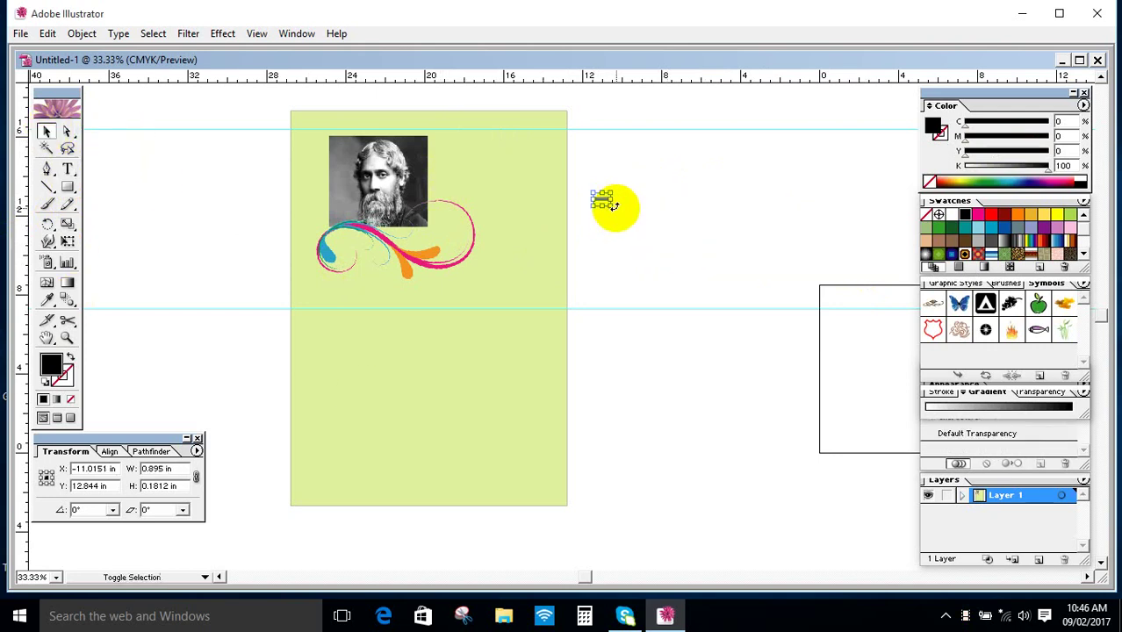
pyautogui.moveTo(614, 206); pyautogui.dragTo(602, 173)
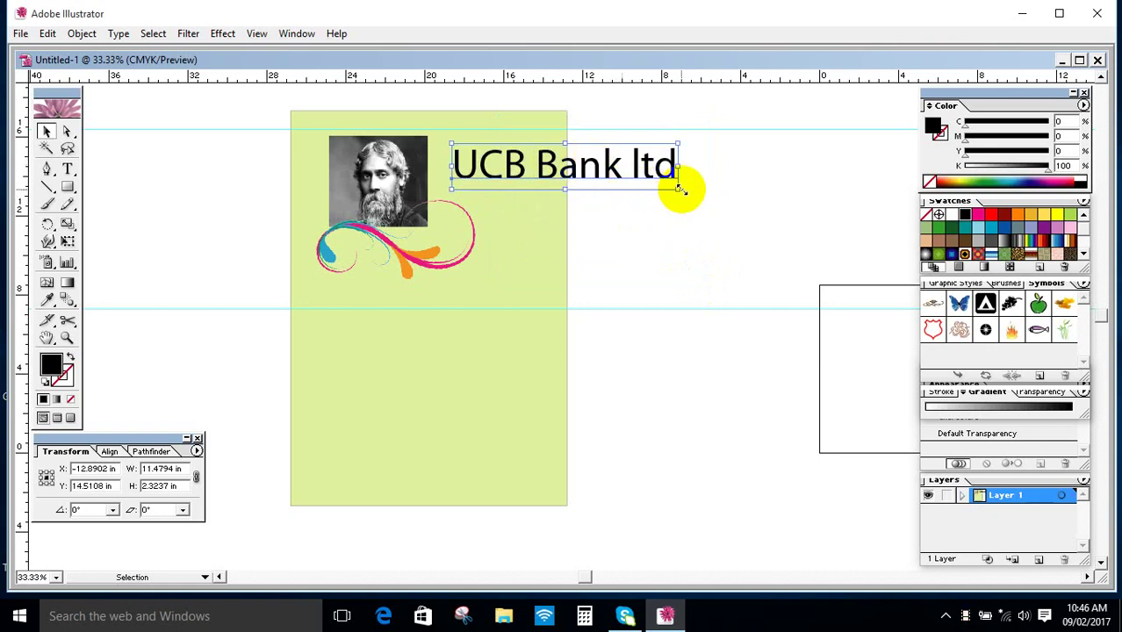
pyautogui.moveTo(676, 186); pyautogui.dragTo(516, 169)
pyautogui.click(526, 202)
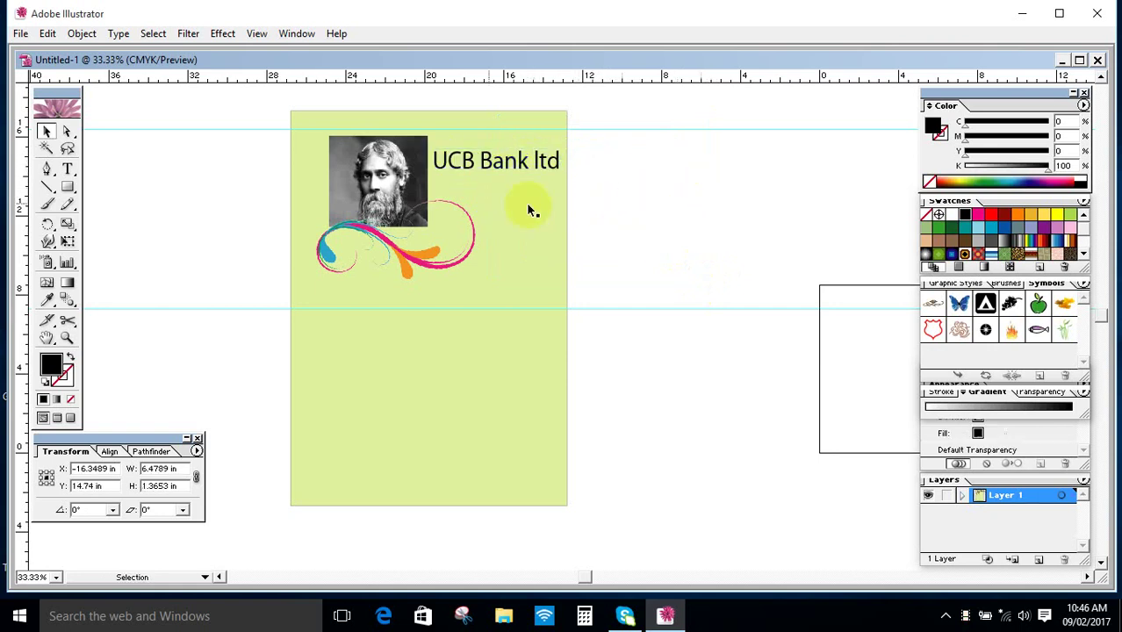
# Try to adjust the height of the "UCB Bank ltd" text slightly, and deselect it.
pyautogui.click(494, 169)
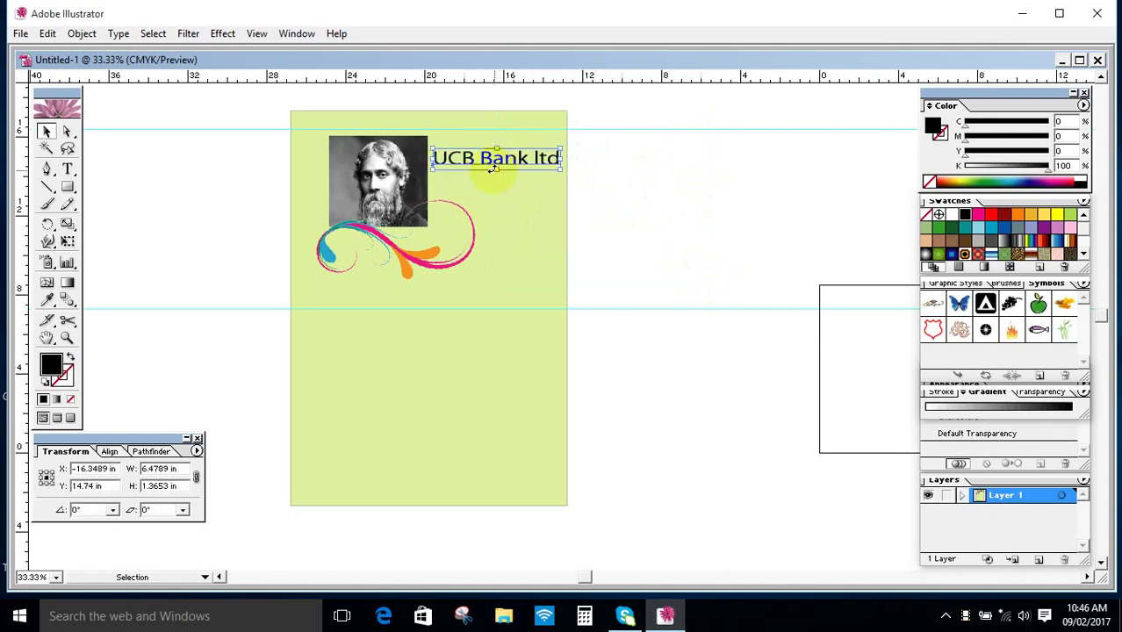
pyautogui.click(652, 168)
pyautogui.click(500, 166)
pyautogui.moveTo(496, 170); pyautogui.dragTo(496, 172)
pyautogui.click(676, 181)
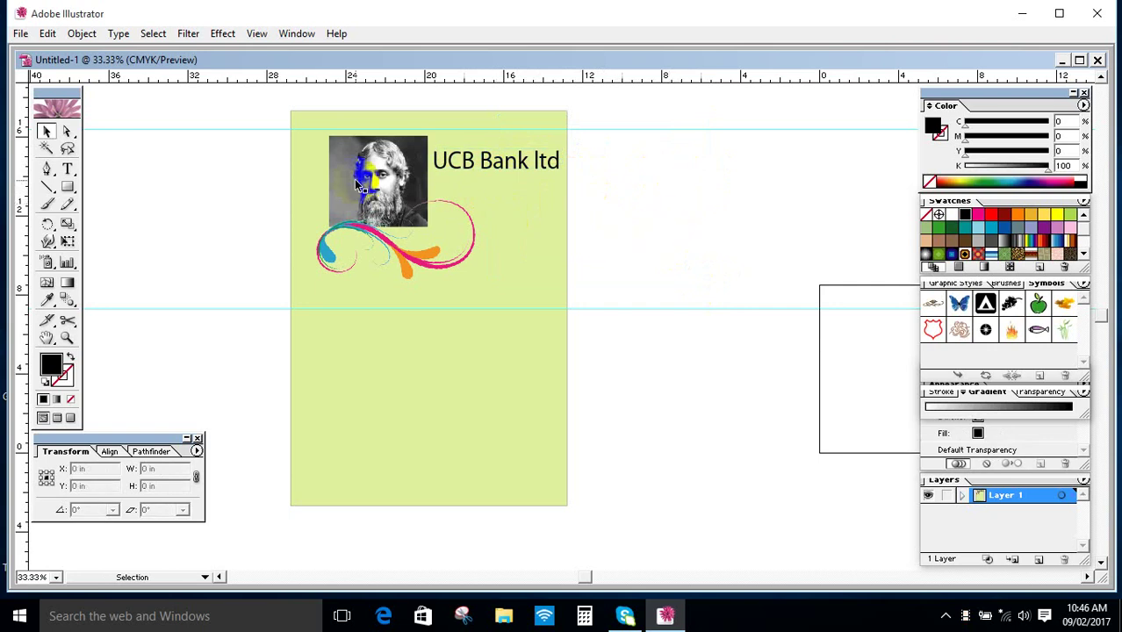
# Fill the "UCB Bank ltd" text with pinkish red (C 0, M 76.47, Y 37.25, K 0), and deselect it.
pyautogui.click(513, 173)
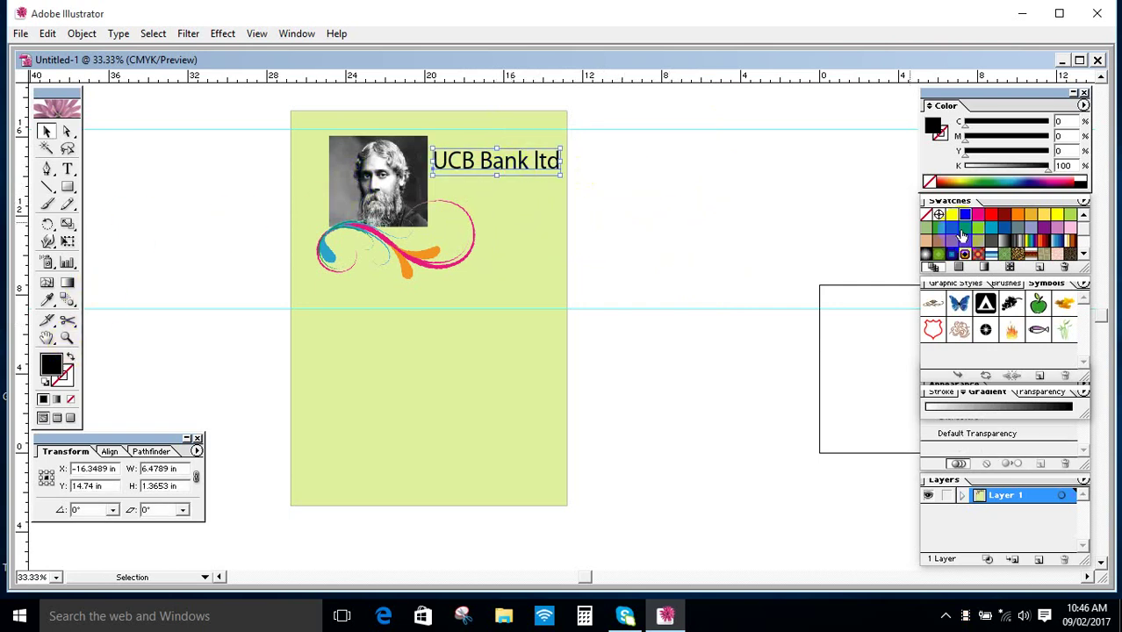
pyautogui.click(991, 215)
pyautogui.moveTo(1050, 182); pyautogui.dragTo(1077, 172)
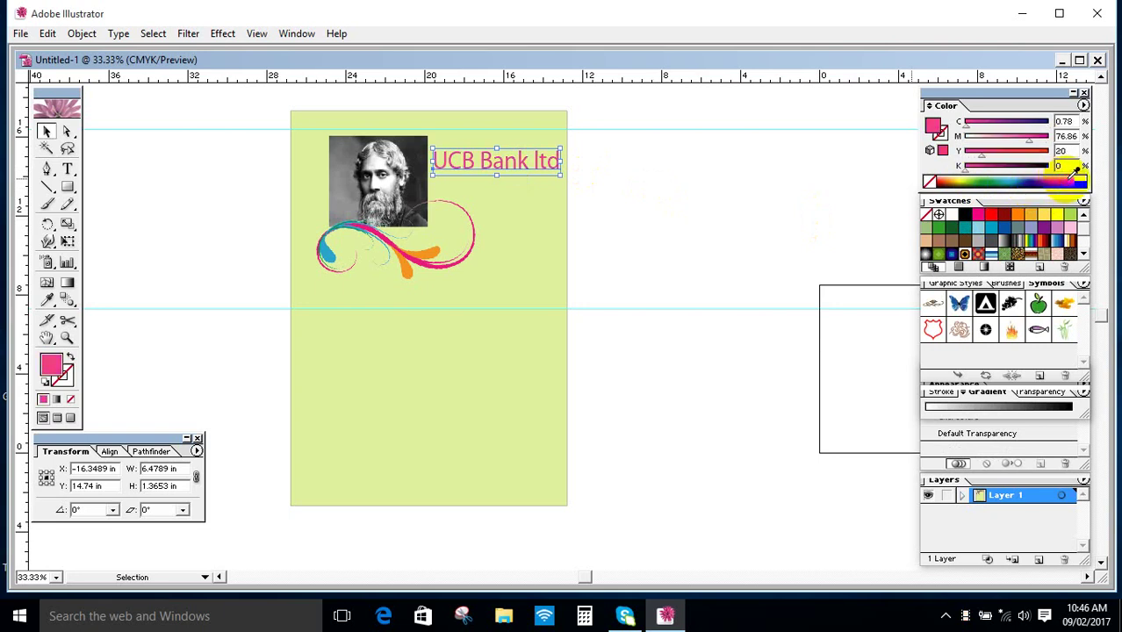
pyautogui.click(641, 225)
# Reduce the height of the "UCB Bank ltd" text to about 1.2 in while keeping its width, and leave it deselected.
pyautogui.click(487, 172)
pyautogui.doubleClick(496, 172)
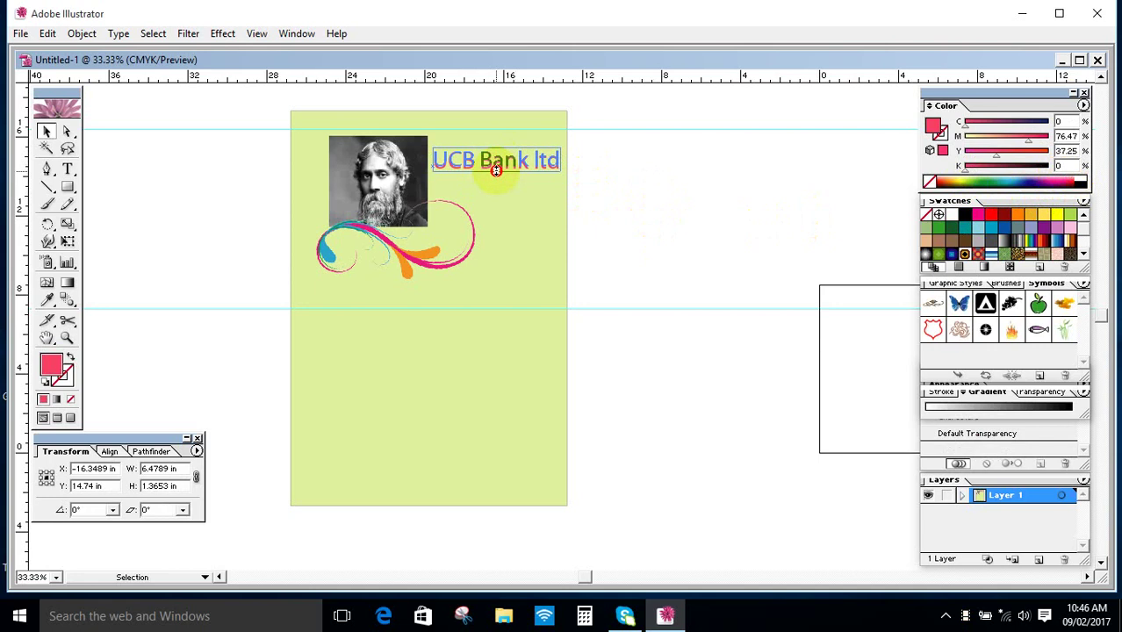
pyautogui.click(555, 177)
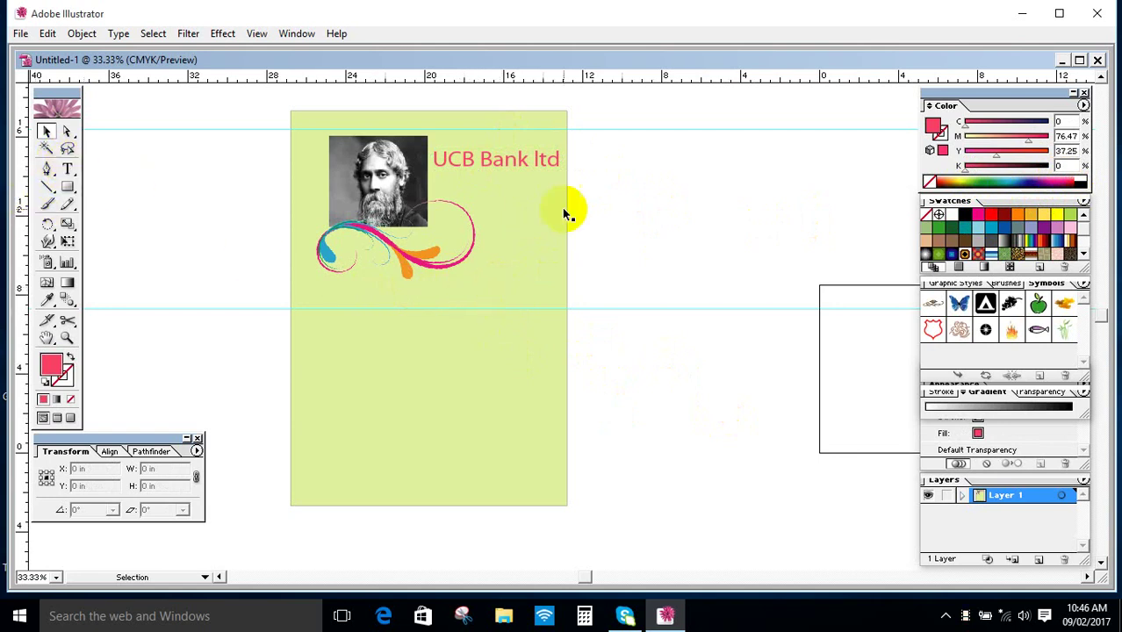
pyautogui.click(523, 159)
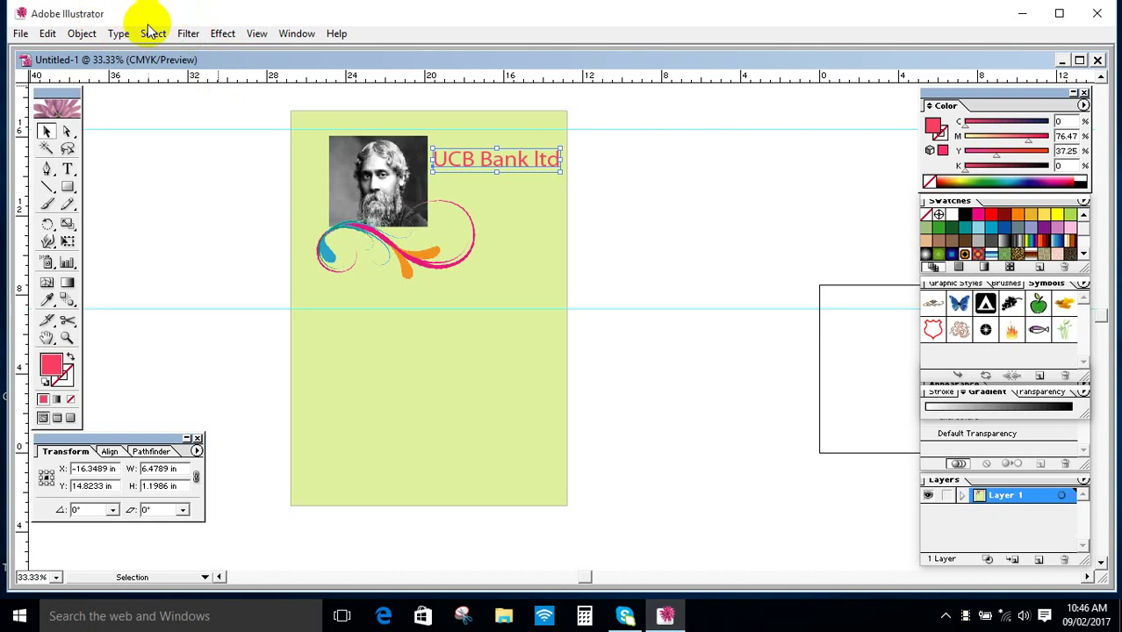
pyautogui.click(721, 169)
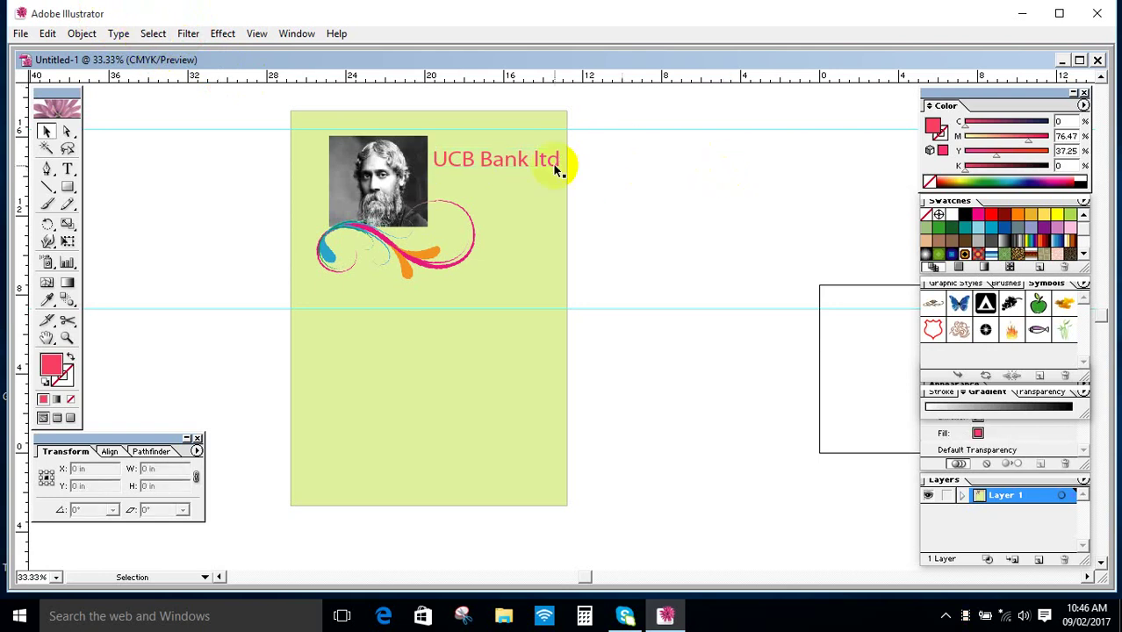
# Add the text "2017" below the floral ornament and enlarge it to about 3.8 in wide.
pyautogui.click(67, 169)
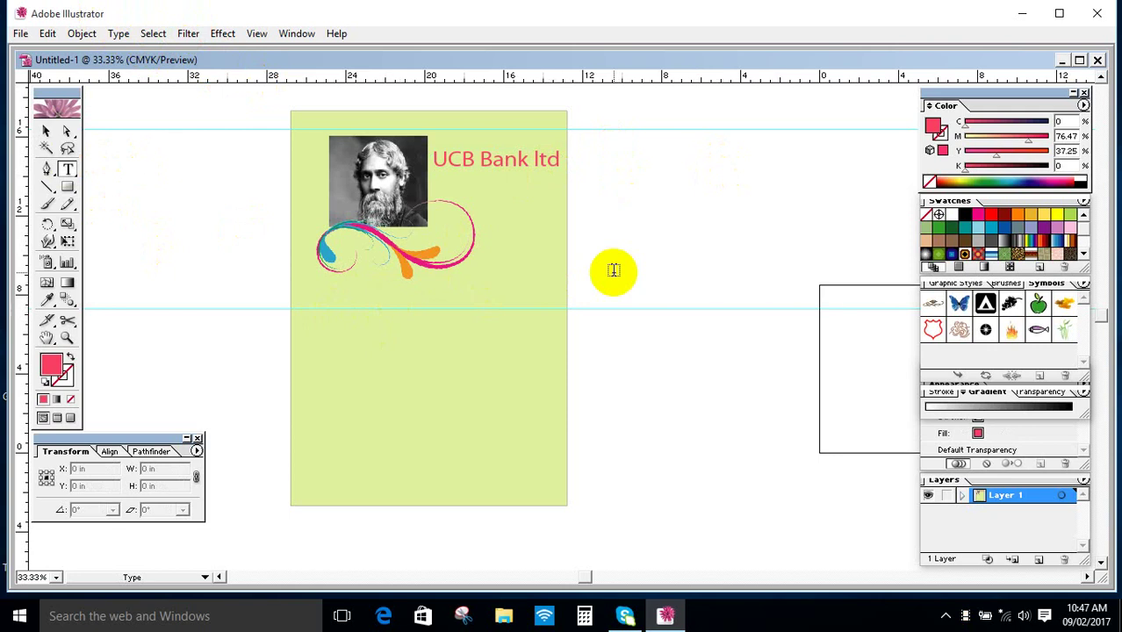
pyautogui.click(370, 293)
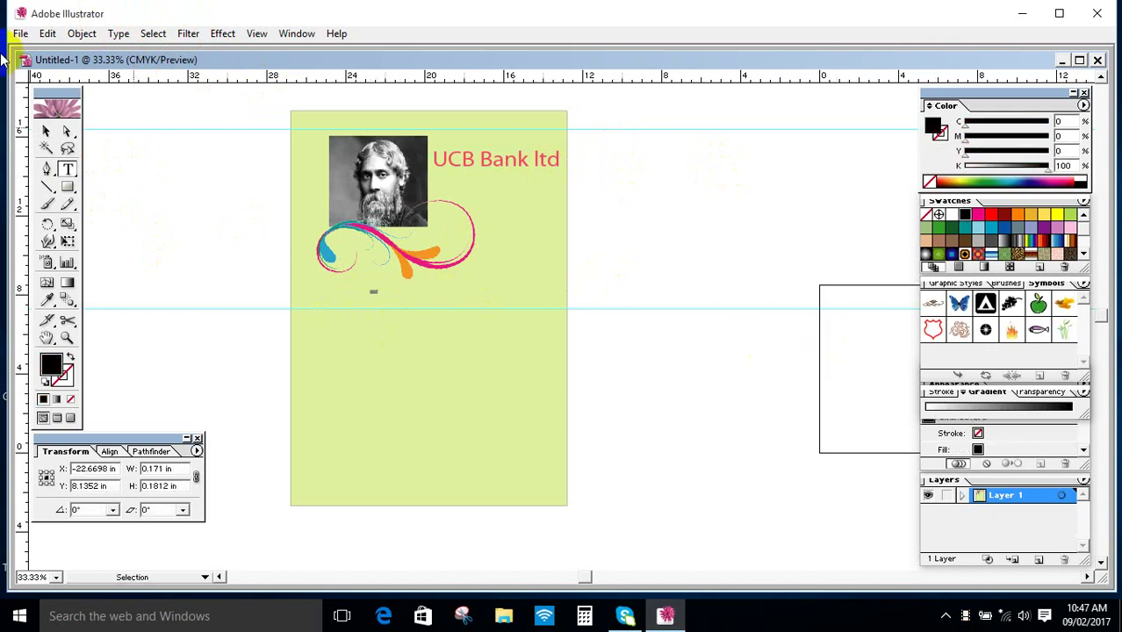
pyautogui.click(46, 130)
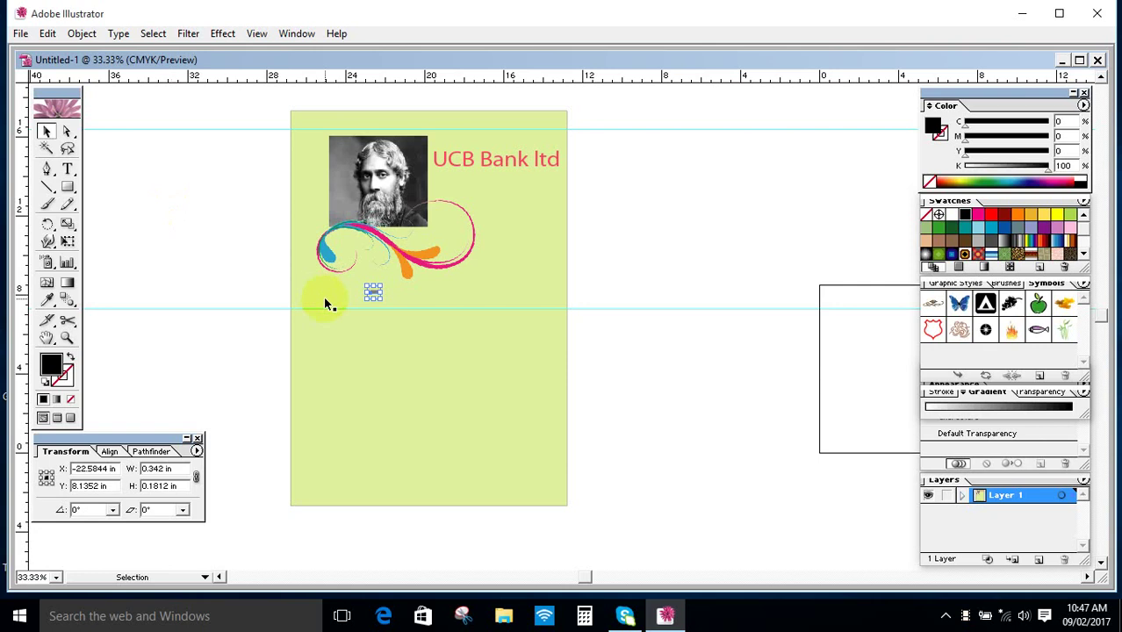
pyautogui.click(378, 300)
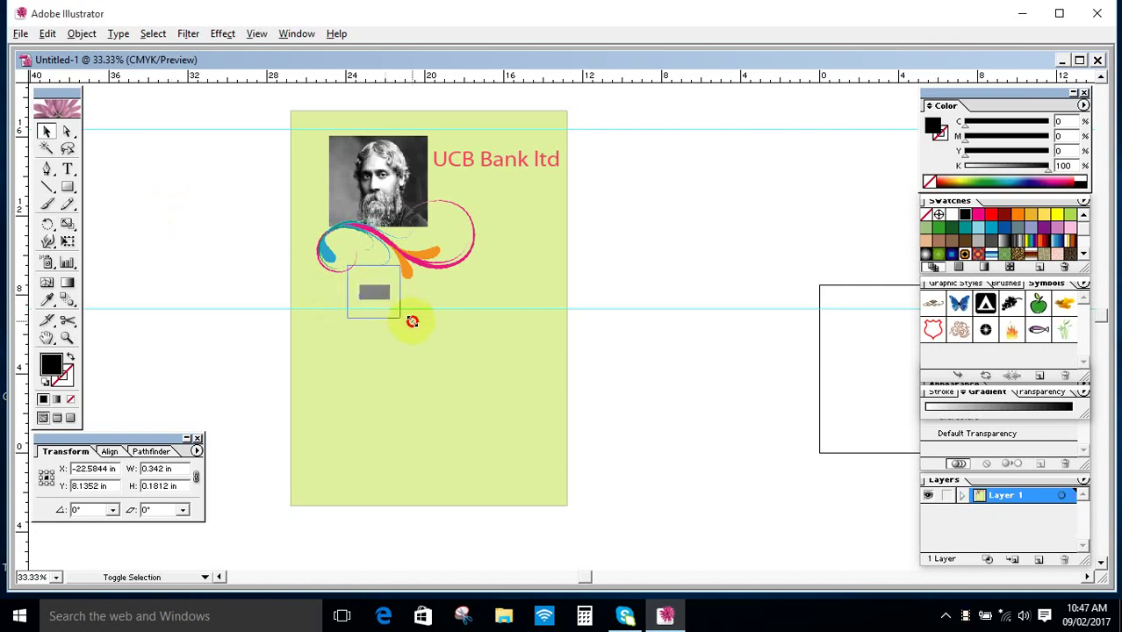
pyautogui.moveTo(394, 300)
pyautogui.mouseDown()
pyautogui.moveTo(408, 307)
pyautogui.moveTo(401, 311)
pyautogui.mouseUp()
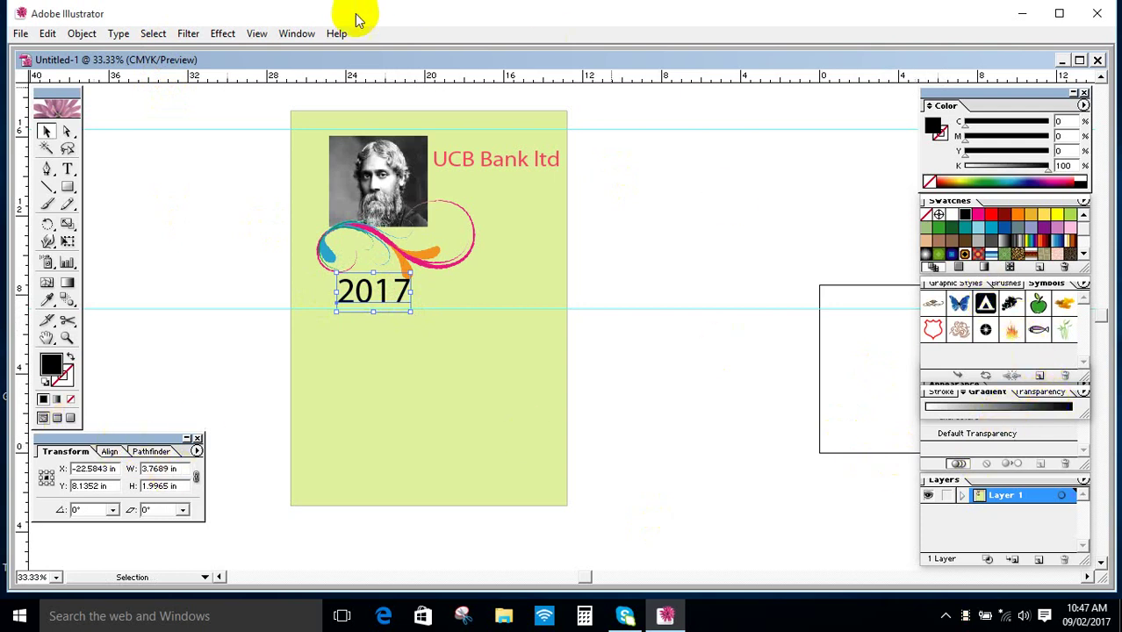
# Set the font size of the "2017" text to 100 pt, and deselect it.
pyautogui.click(306, 37)
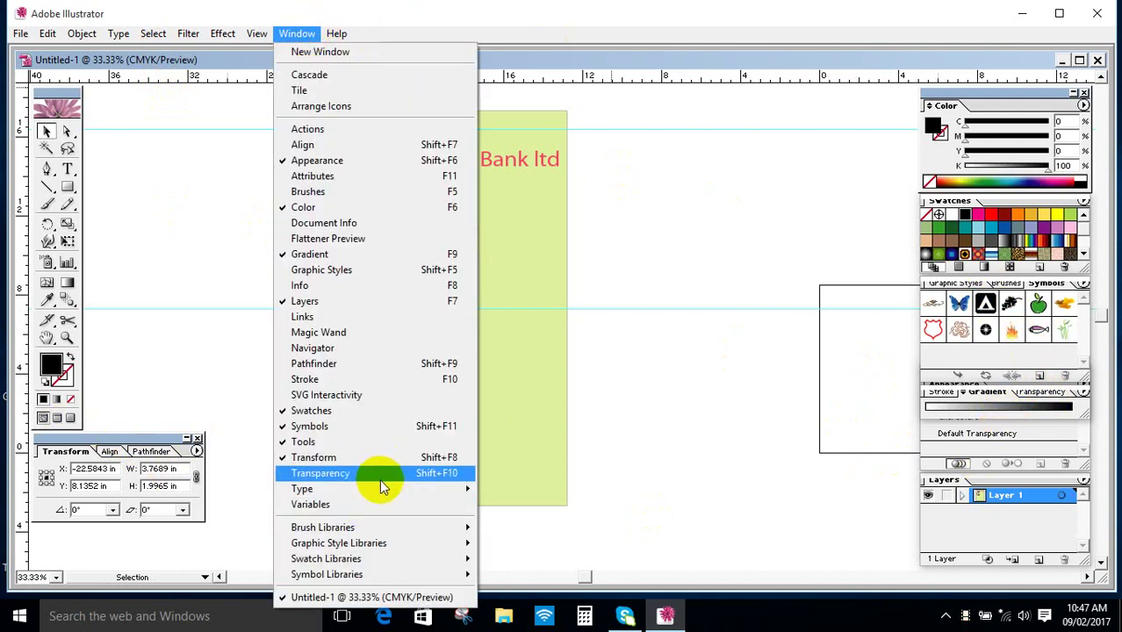
pyautogui.moveTo(383, 491)
pyautogui.click(537, 489)
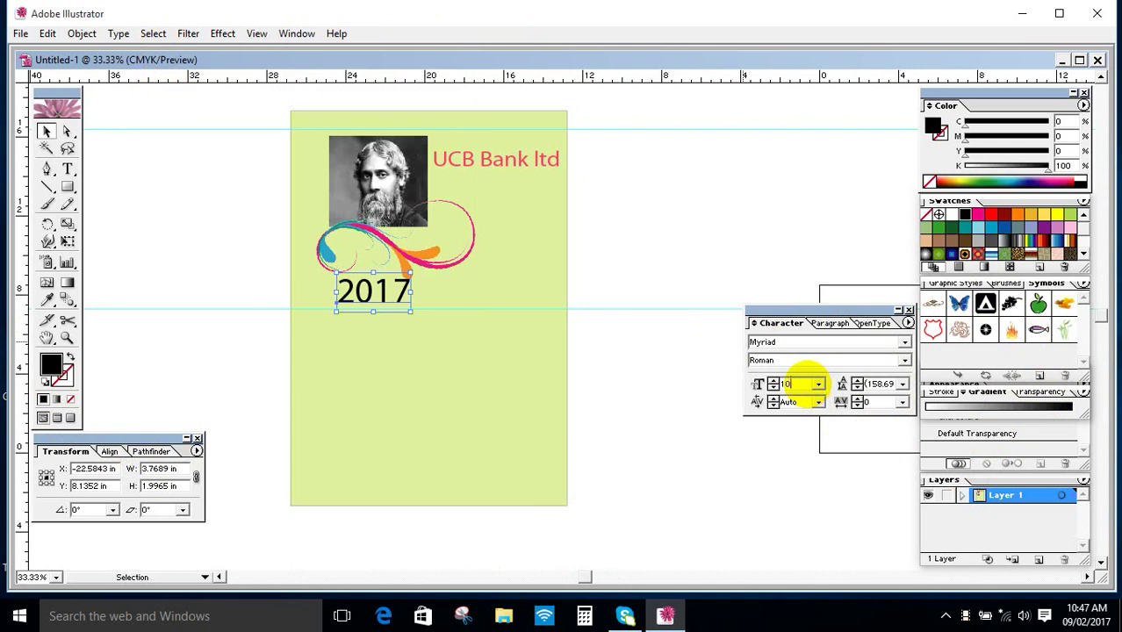
pyautogui.press('Return')
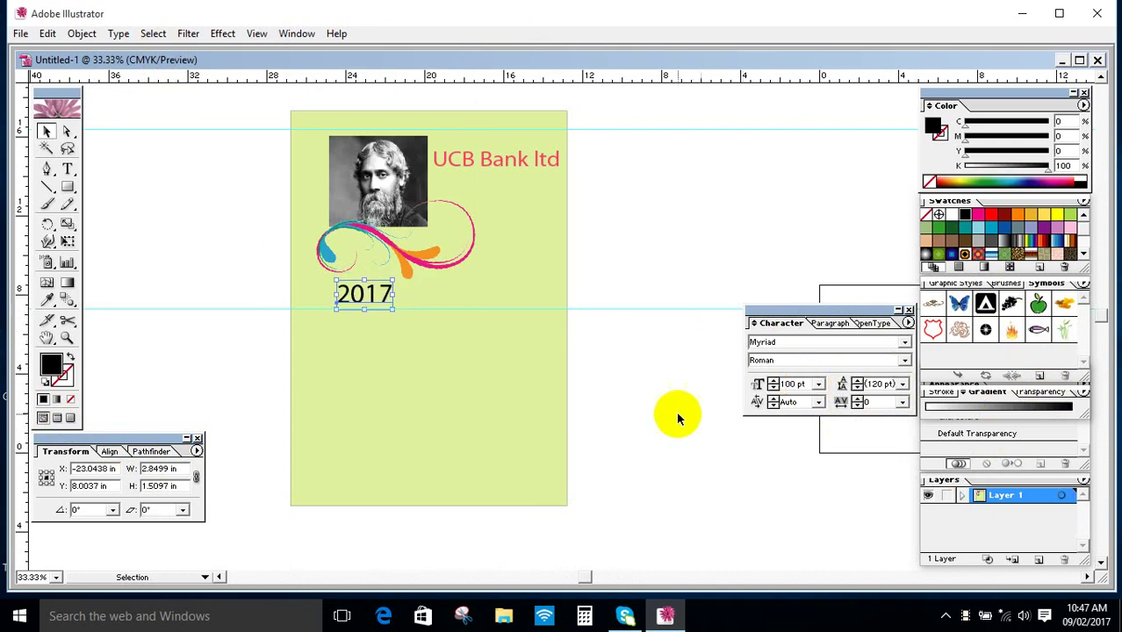
pyautogui.click(646, 225)
# Set the "2017" text to Bold, move it to the horizontal middle of the green rectangle just above the lower guide, and deselect it.
pyautogui.moveTo(375, 301); pyautogui.dragTo(368, 296)
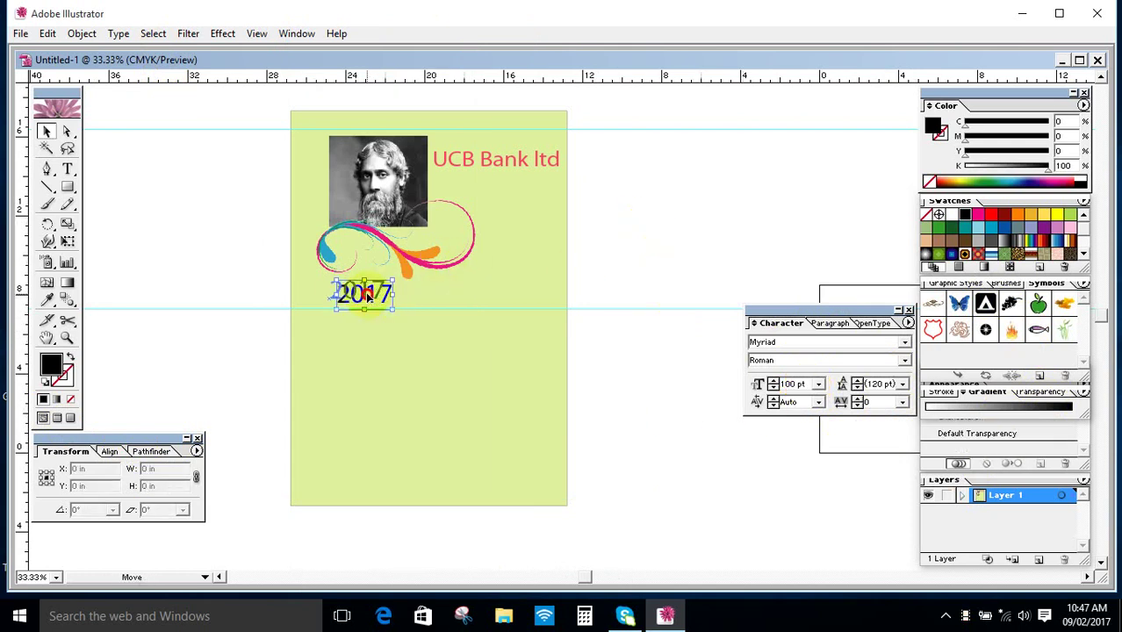
pyautogui.click(904, 360)
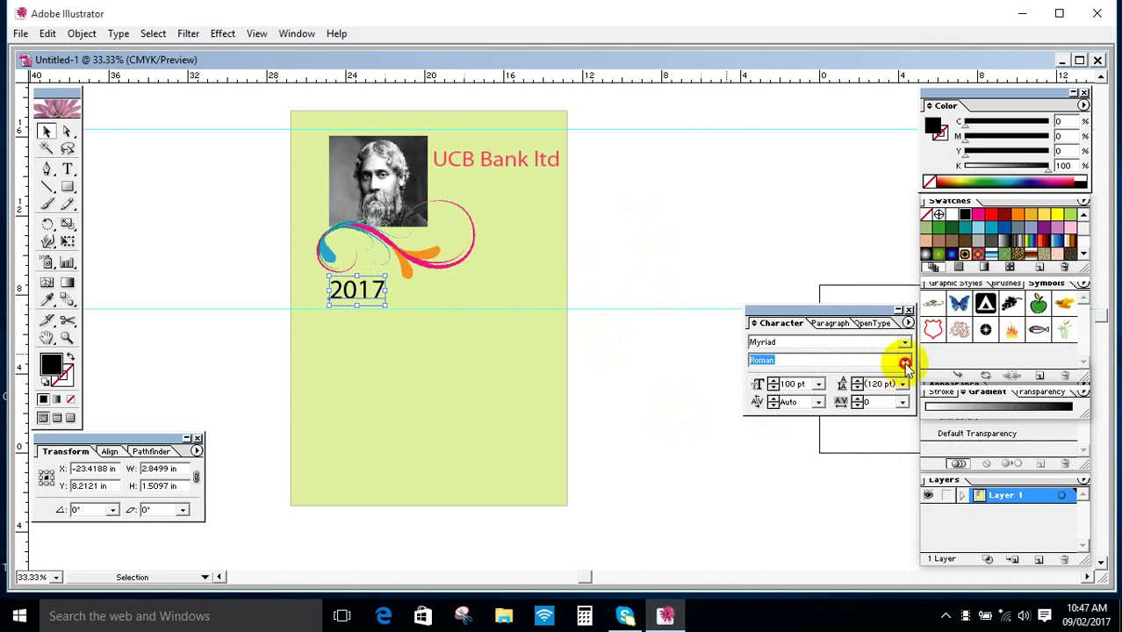
pyautogui.click(846, 395)
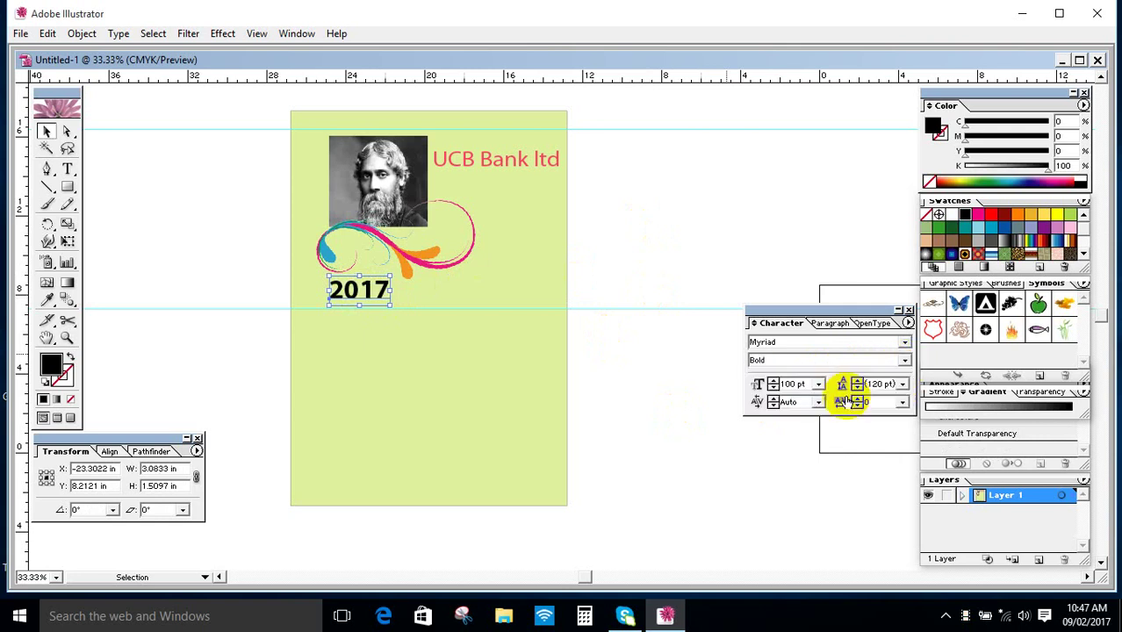
pyautogui.click(643, 270)
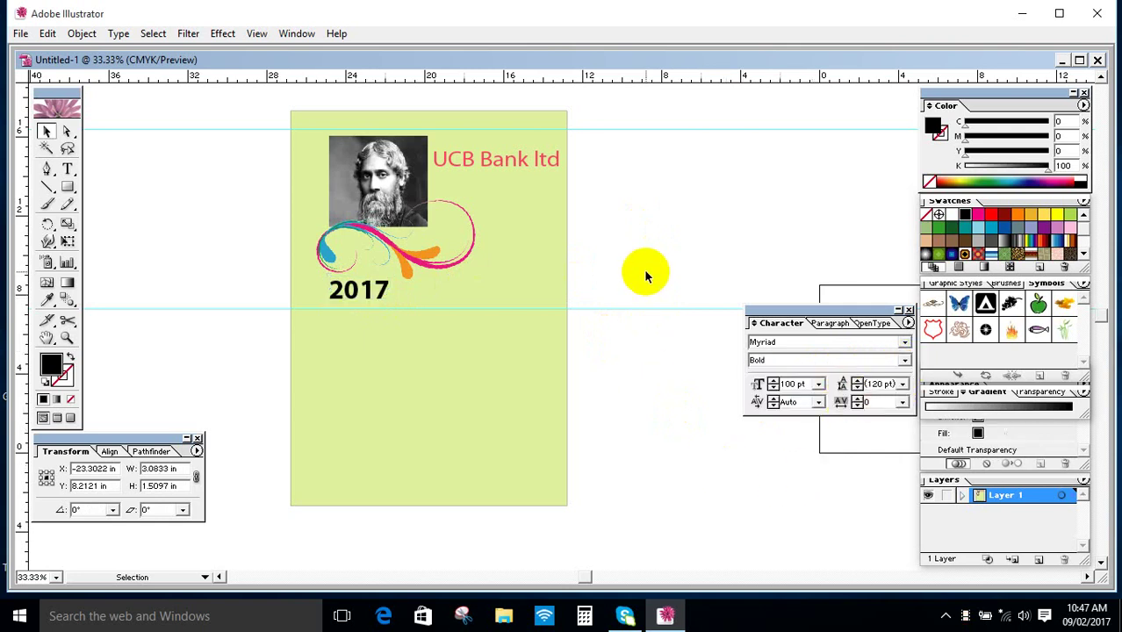
pyautogui.moveTo(360, 297); pyautogui.dragTo(429, 303)
pyautogui.click(490, 339)
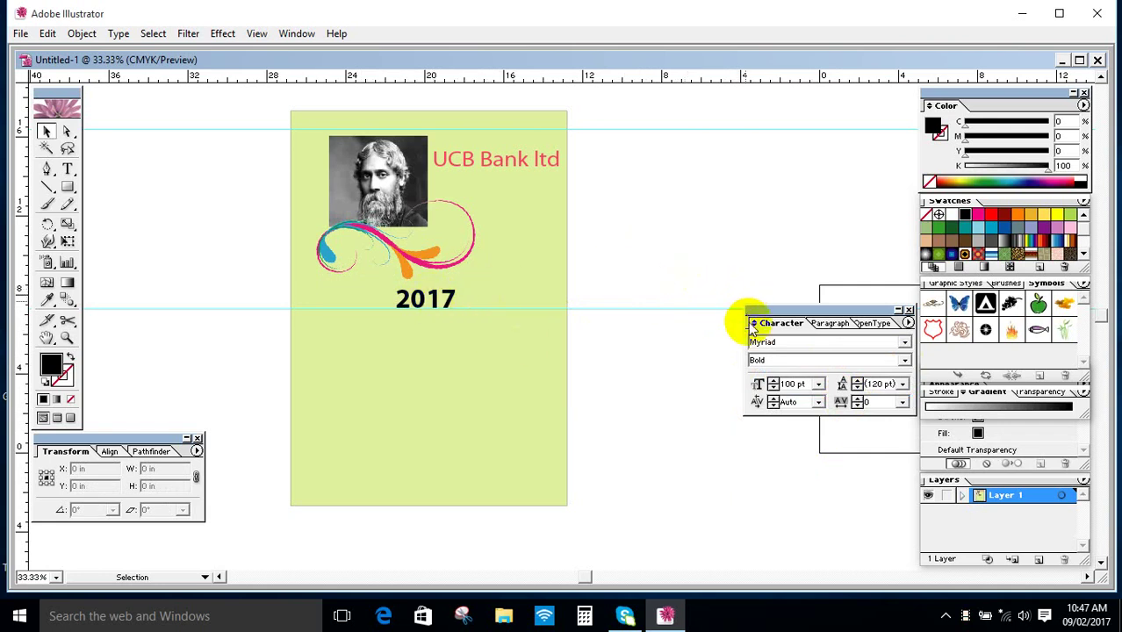
# Open the Decorative_Banners and Seals brush library and enlarge its panel to show more banners.
pyautogui.click(299, 33)
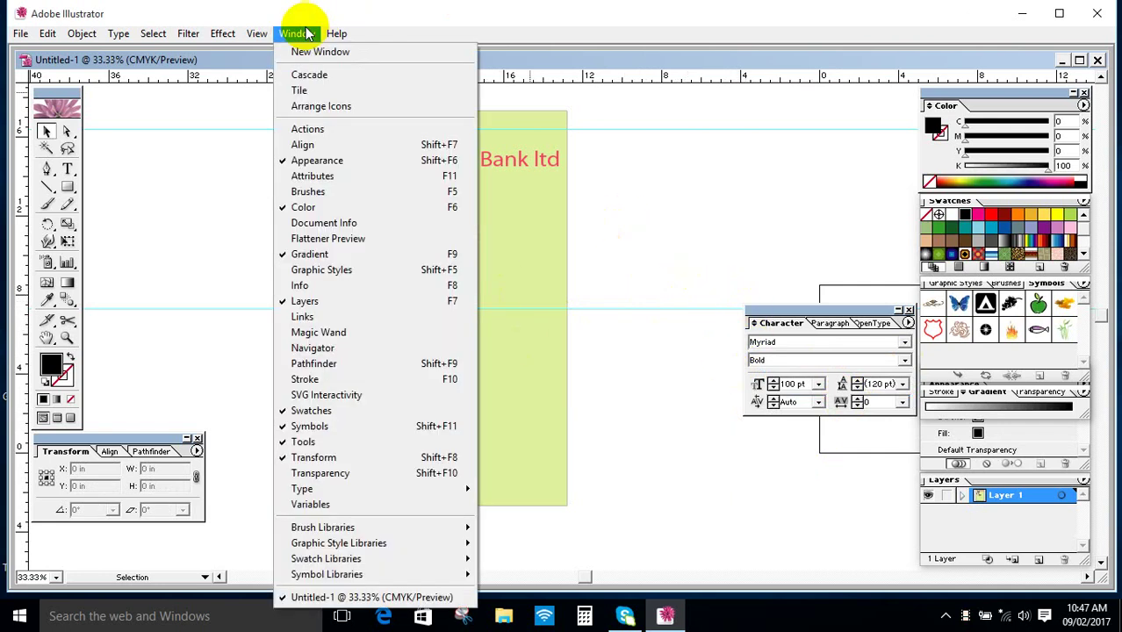
pyautogui.moveTo(373, 550)
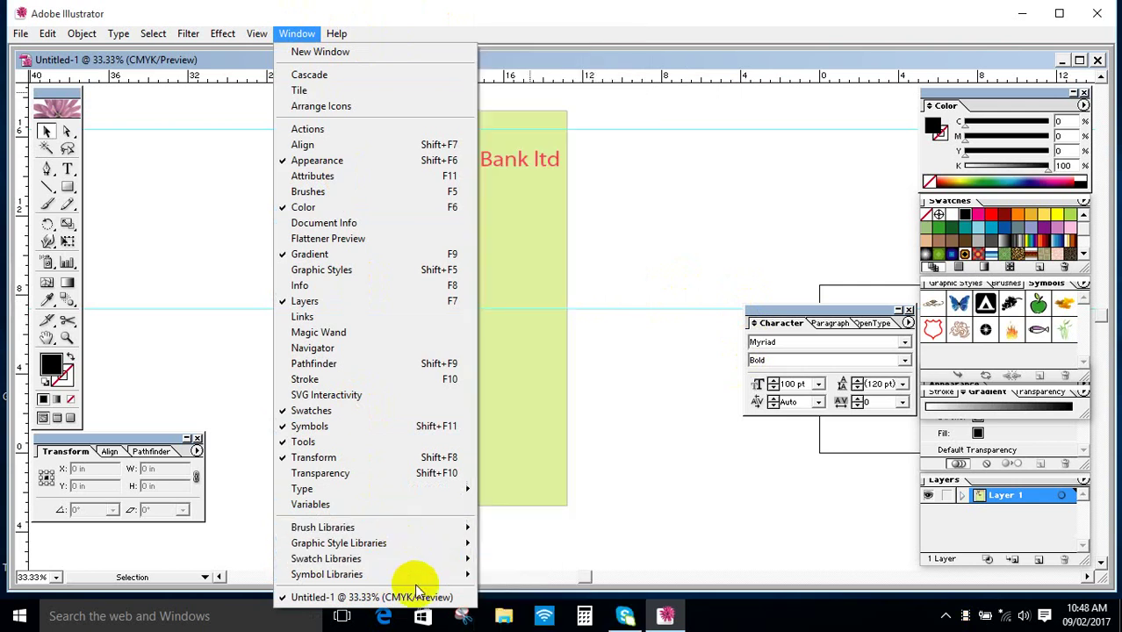
pyautogui.moveTo(419, 578)
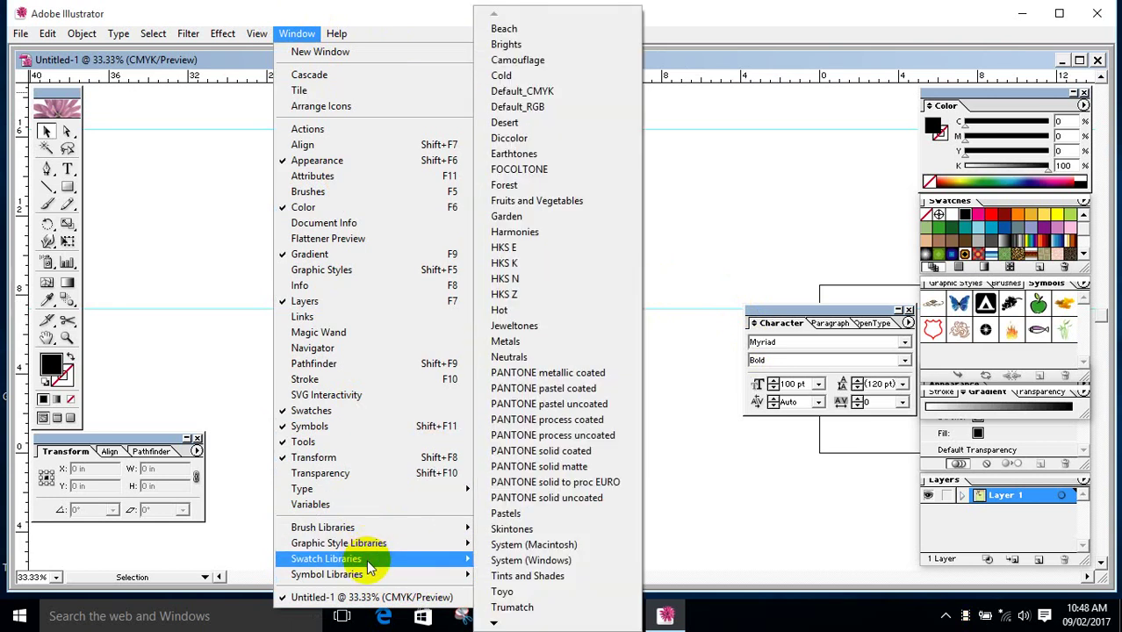
pyautogui.moveTo(494, 624)
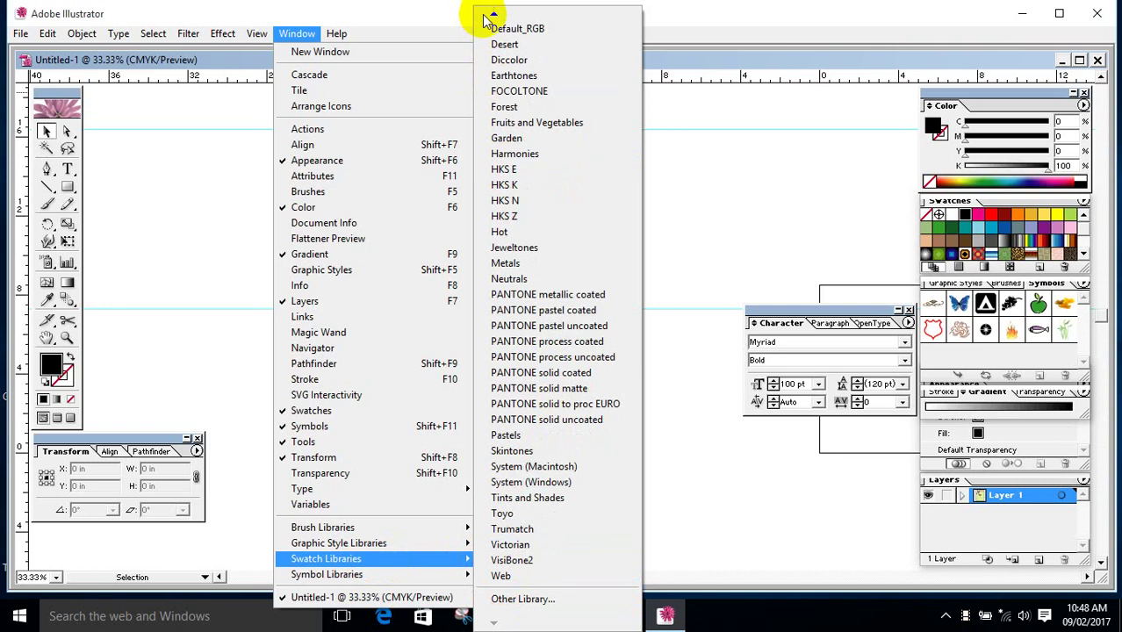
pyautogui.moveTo(489, 18)
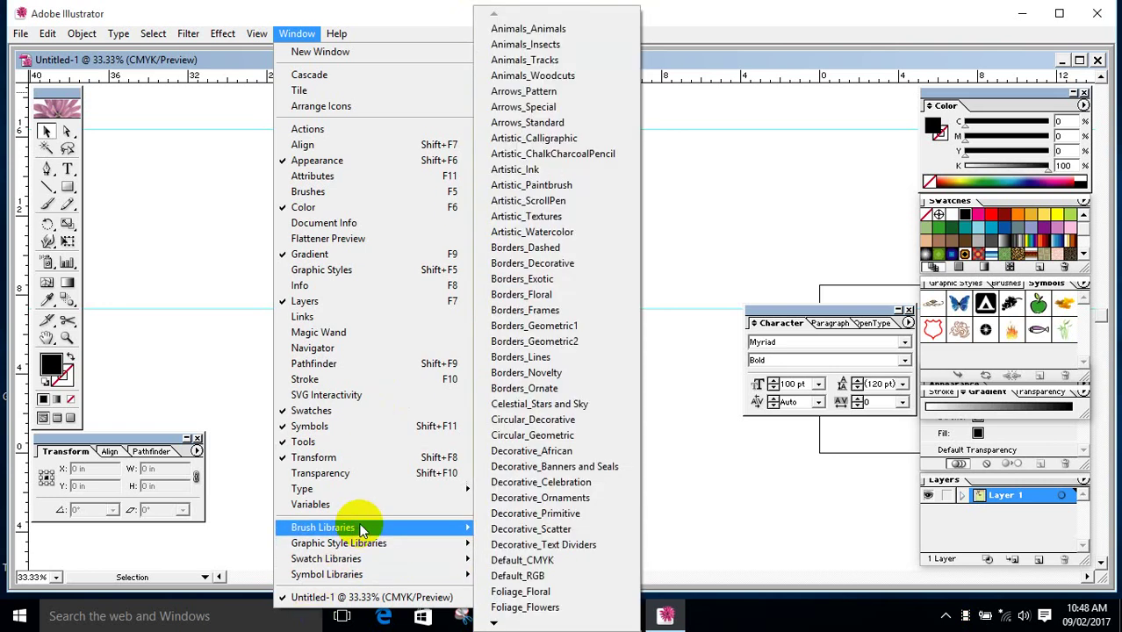
pyautogui.click(587, 471)
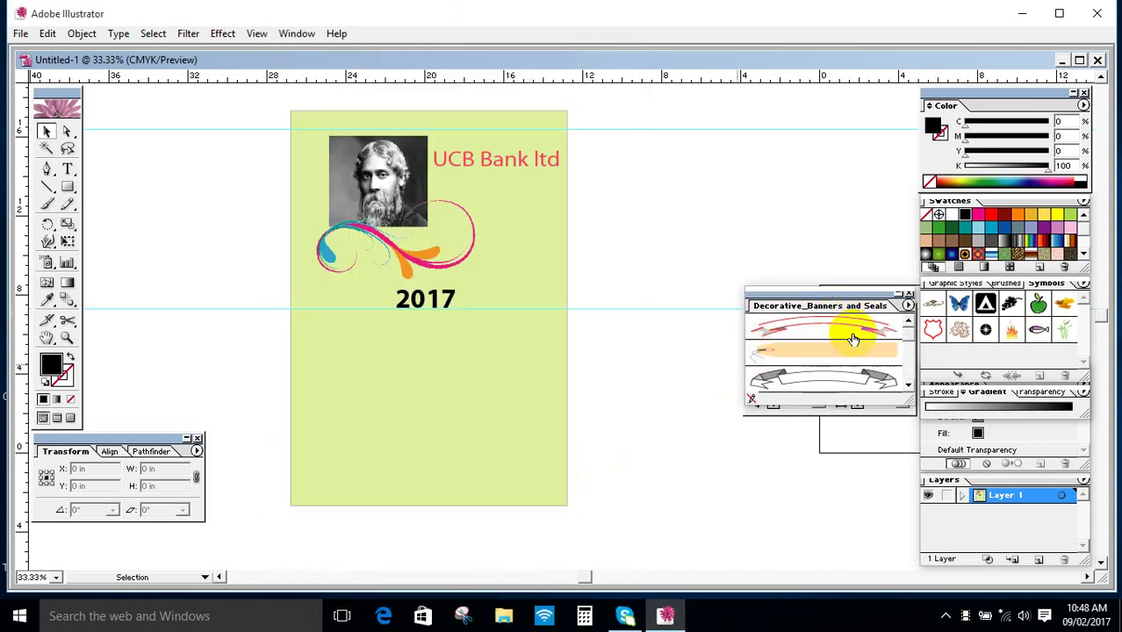
pyautogui.moveTo(904, 398)
pyautogui.mouseDown()
pyautogui.moveTo(904, 546)
pyautogui.moveTo(901, 534)
pyautogui.mouseUp()
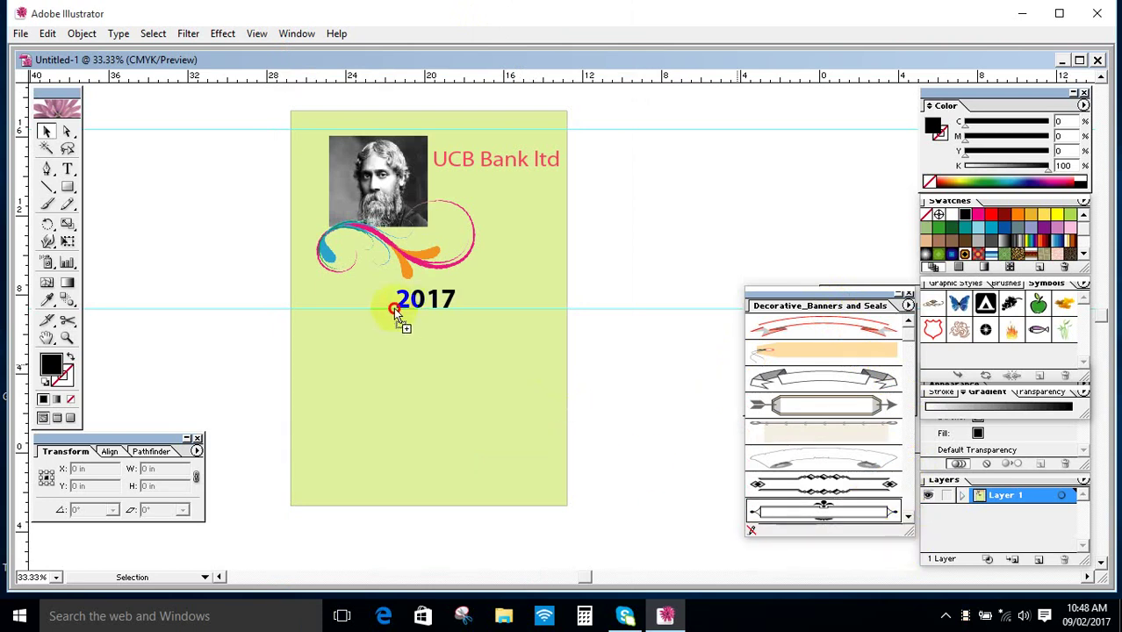
# Place the ornate framed banner with pointed ends from the brush library over the "2017" text and bring it to the front.
pyautogui.moveTo(797, 510)
pyautogui.mouseDown()
pyautogui.moveTo(714, 150)
pyautogui.moveTo(725, 195)
pyautogui.moveTo(414, 296)
pyautogui.moveTo(638, 238)
pyautogui.moveTo(727, 200)
pyautogui.moveTo(430, 308)
pyautogui.moveTo(445, 314)
pyautogui.mouseUp()
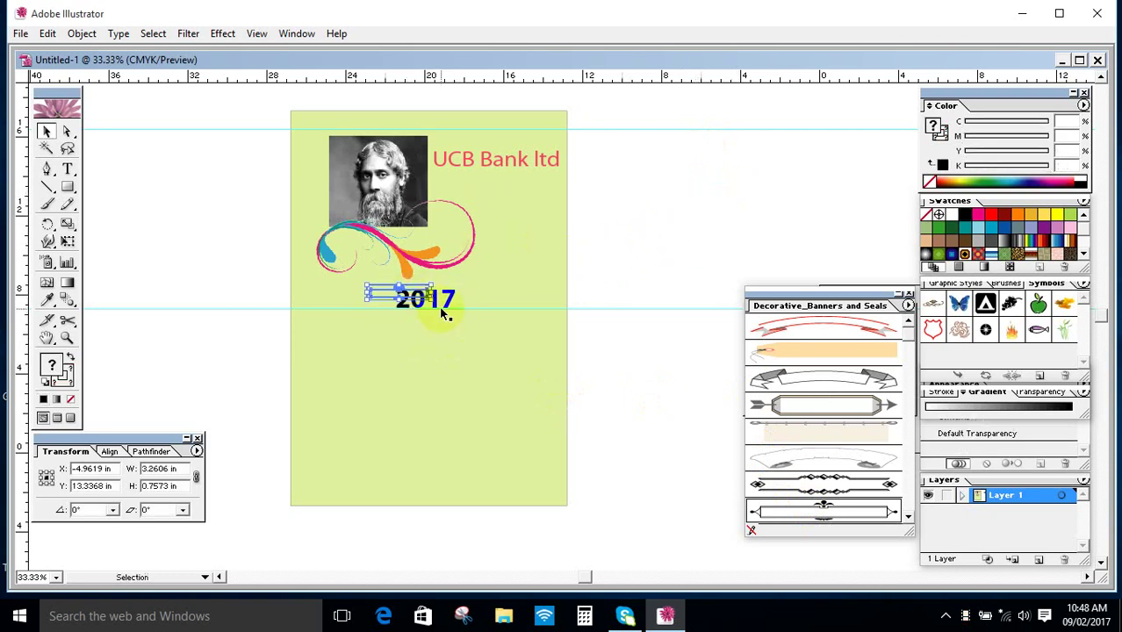
pyautogui.moveTo(258, 240); pyautogui.dragTo(471, 303)
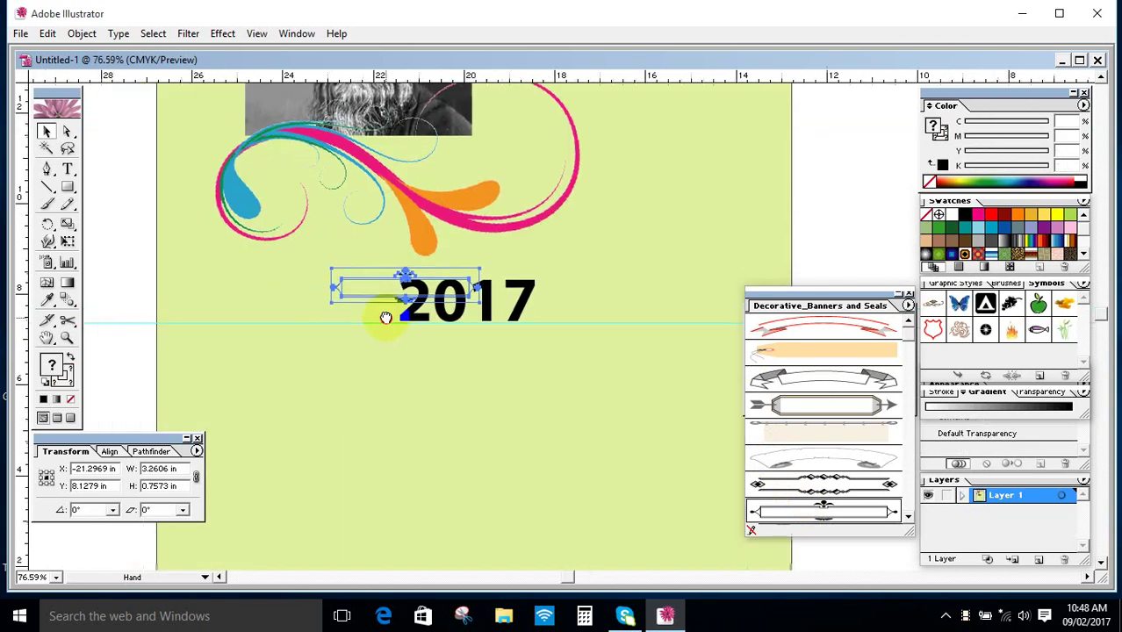
pyautogui.rightClick(468, 290)
pyautogui.moveTo(509, 372)
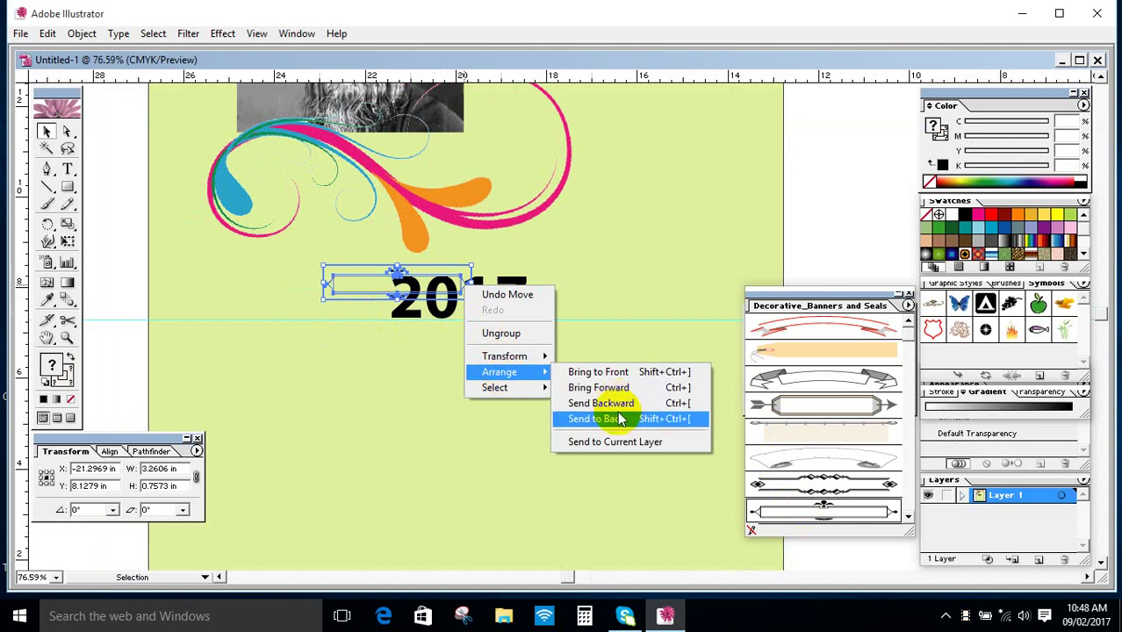
pyautogui.click(597, 372)
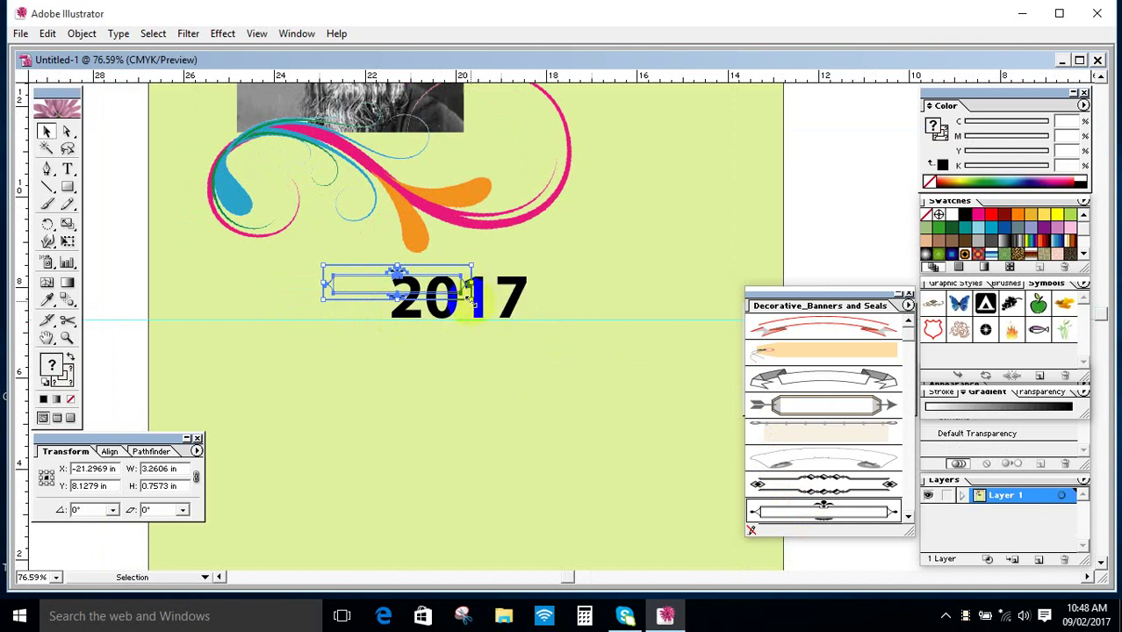
# Move "2017" below the banner, and enlarge the banner to about 6.3 in wide by 1.5 in high, centred on the green rectangle.
pyautogui.moveTo(471, 301); pyautogui.dragTo(507, 428)
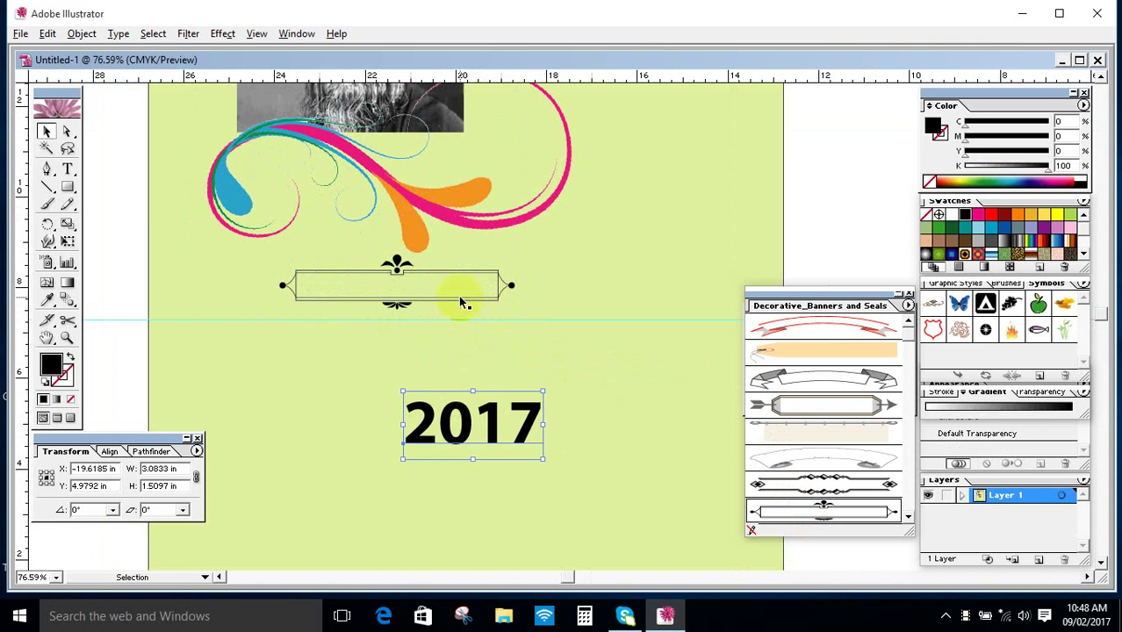
pyautogui.click(511, 301)
pyautogui.hotkey('ctrl', 'z')
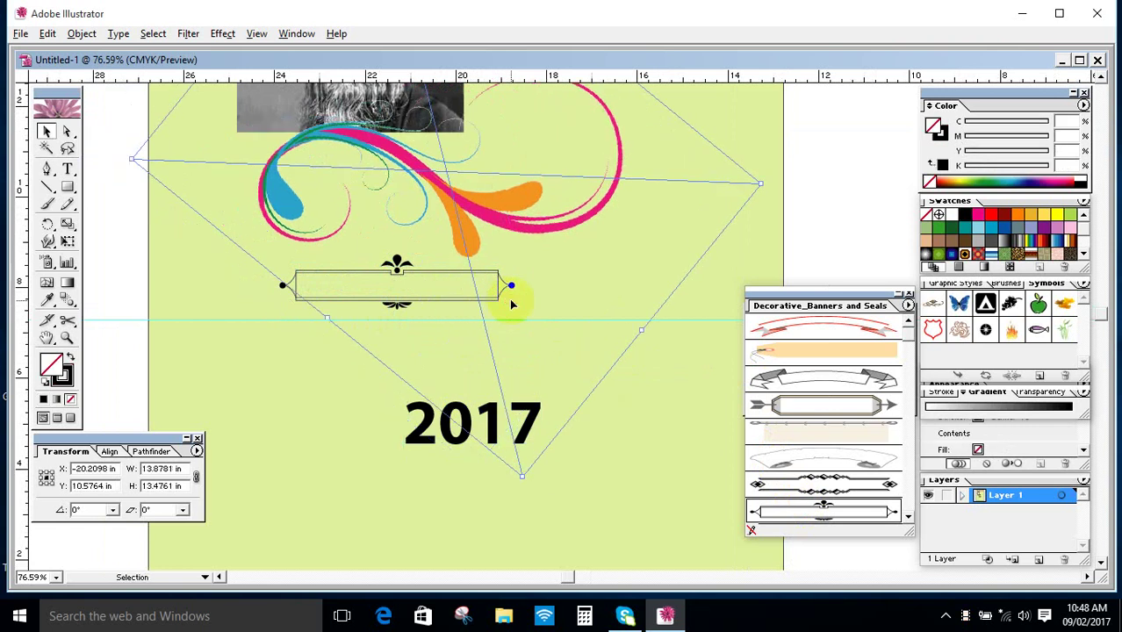
pyautogui.hotkey('ctrl', 'z')
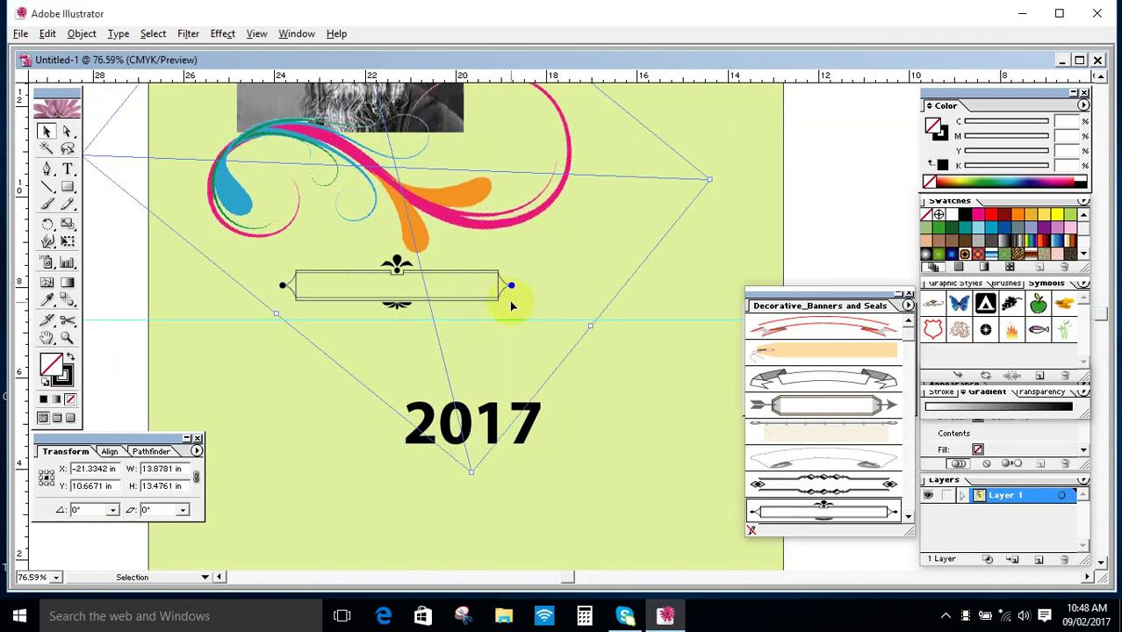
pyautogui.click(518, 324)
pyautogui.moveTo(472, 307); pyautogui.dragTo(618, 318)
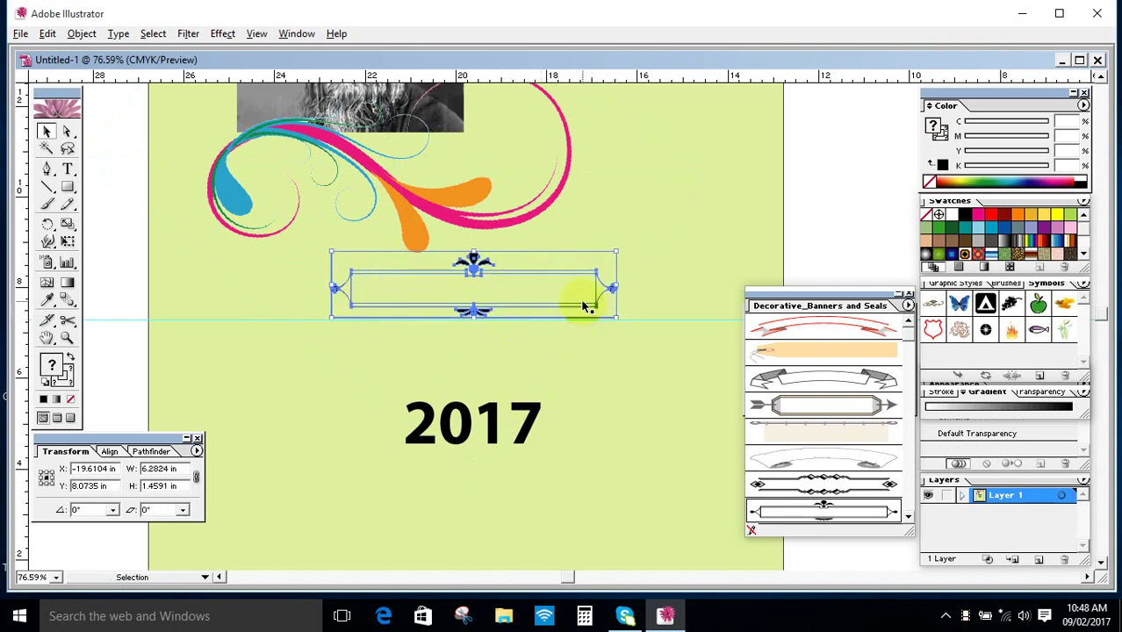
# Move the "2017" text inside the banner frame and shrink it to about 3 in wide by 0.9 in high.
pyautogui.click(557, 361)
pyautogui.moveTo(507, 420); pyautogui.dragTo(511, 293)
pyautogui.moveTo(543, 331); pyautogui.dragTo(472, 274)
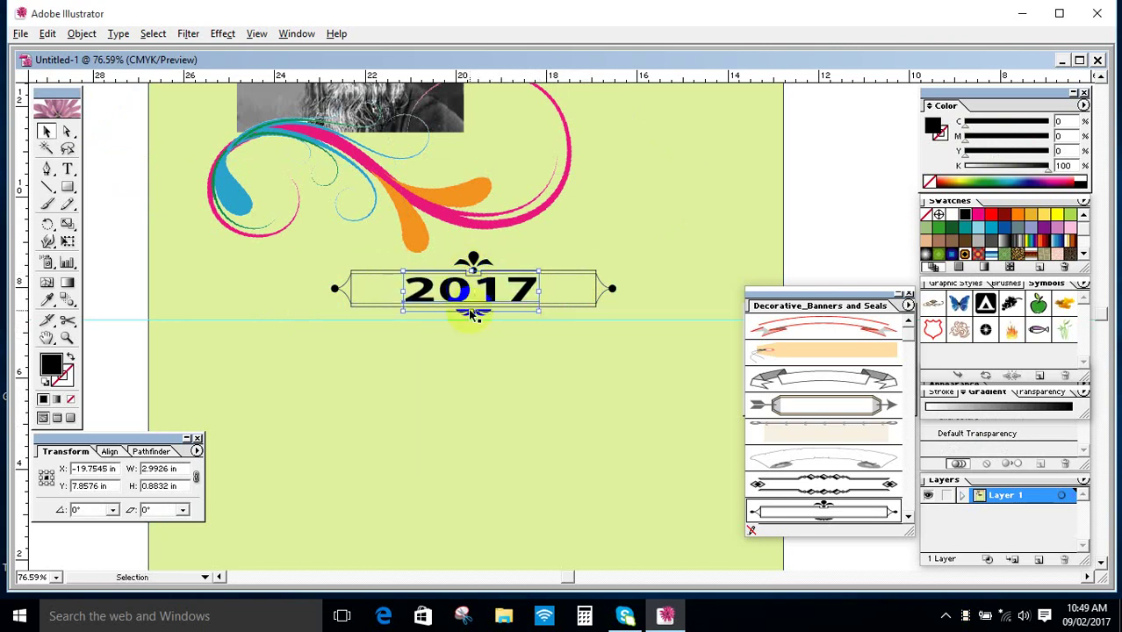
pyautogui.click(544, 416)
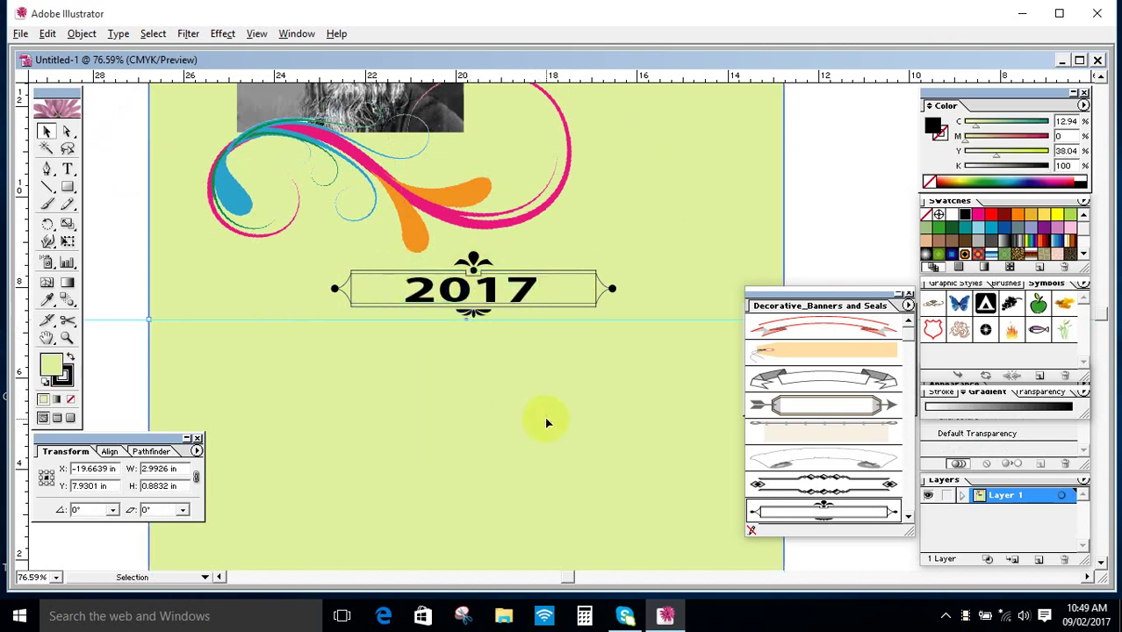
# Reduce the Decorative_Banners and Seals library panel and move it up so the Character settings are uncovered.
pyautogui.doubleClick(848, 306)
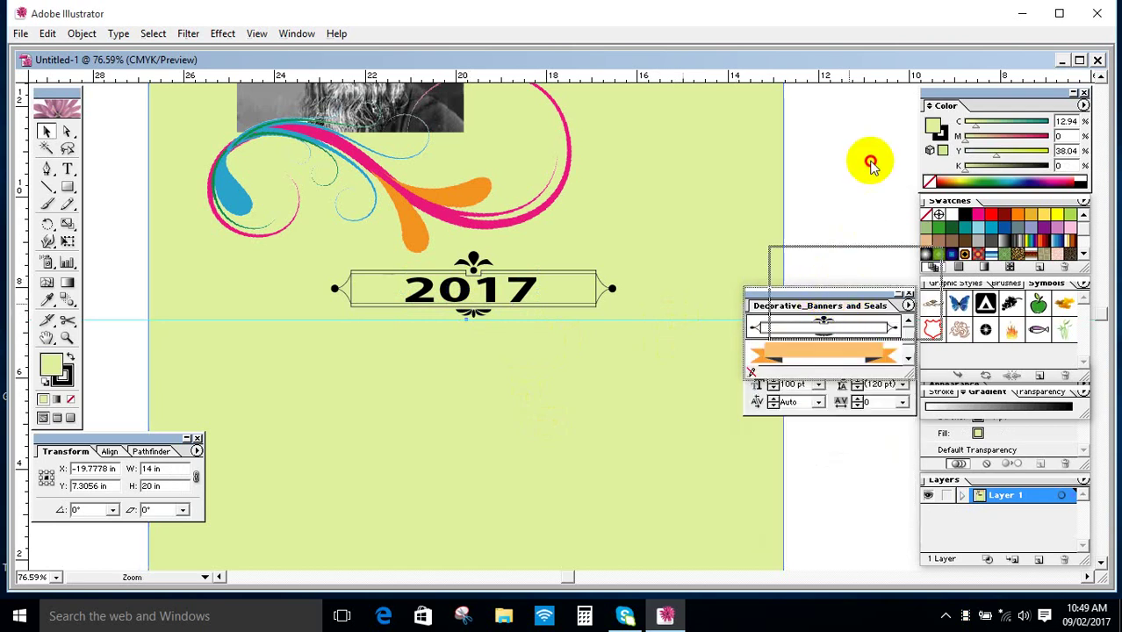
pyautogui.moveTo(856, 204); pyautogui.dragTo(892, 175)
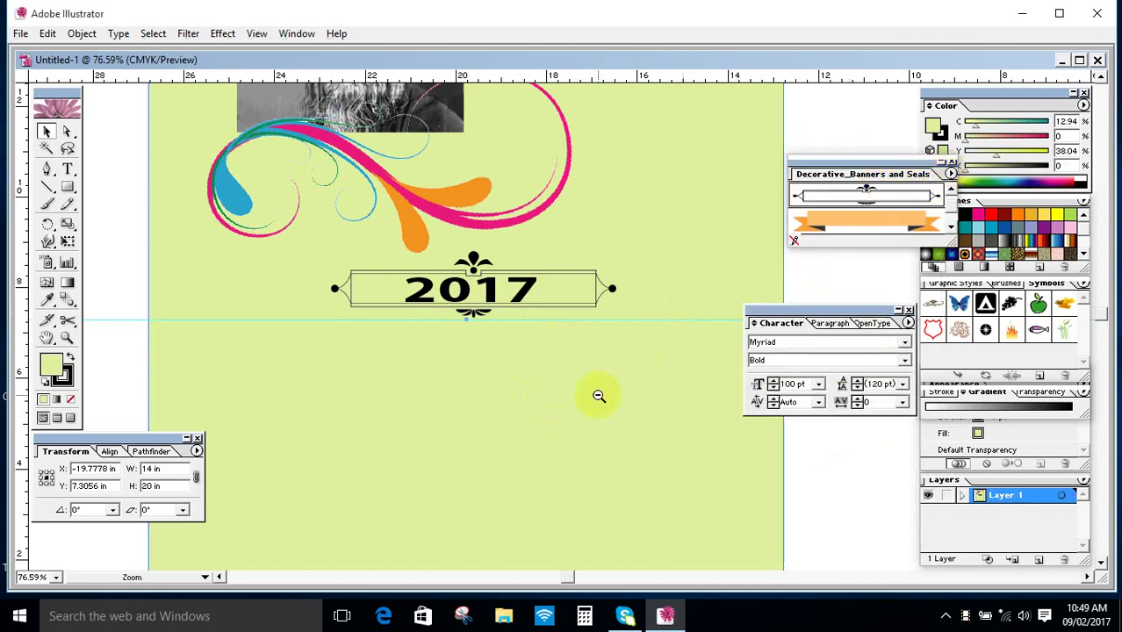
pyautogui.keyDown('ctrl'); pyautogui.keyDown('alt'); pyautogui.click(599, 396); pyautogui.keyUp('alt'); pyautogui.keyUp('ctrl')
pyautogui.click(298, 33)
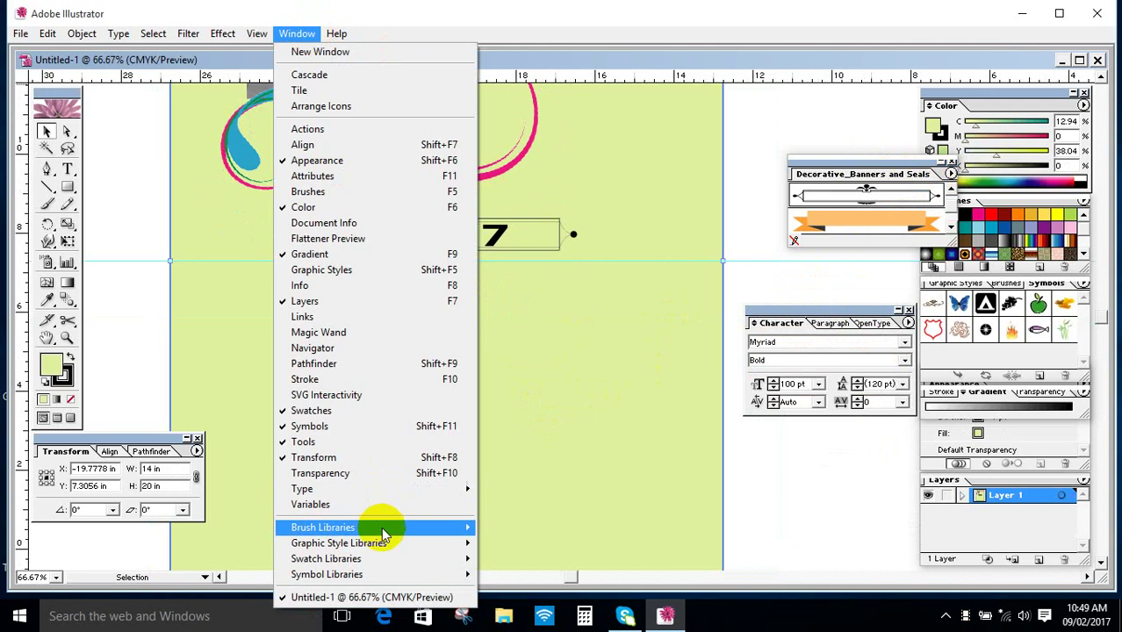
pyautogui.moveTo(383, 531)
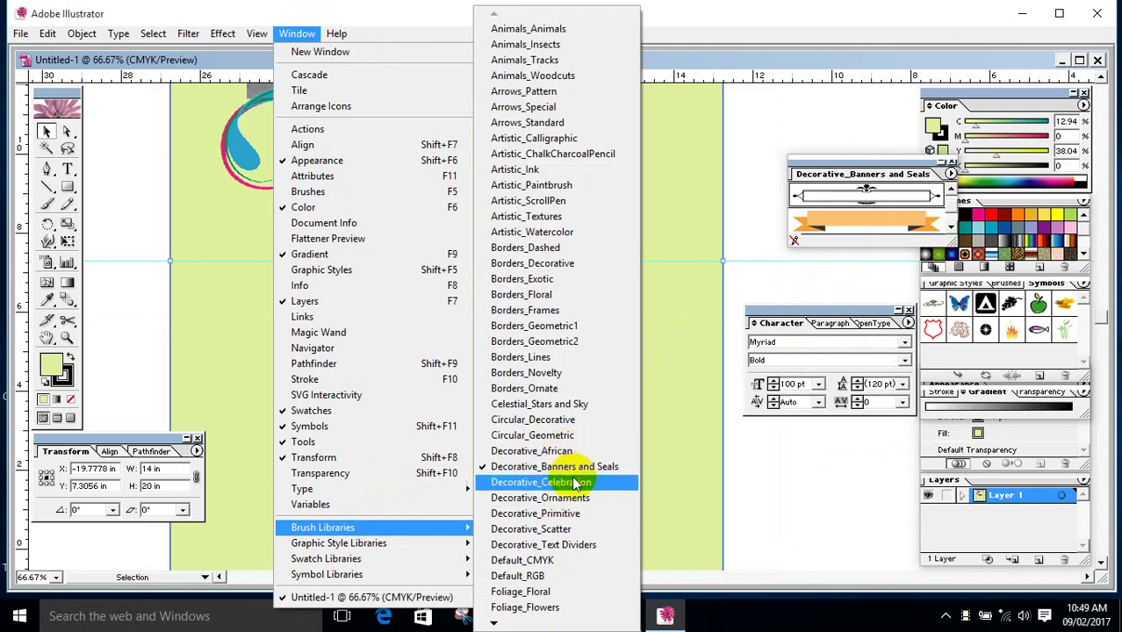
pyautogui.click(849, 488)
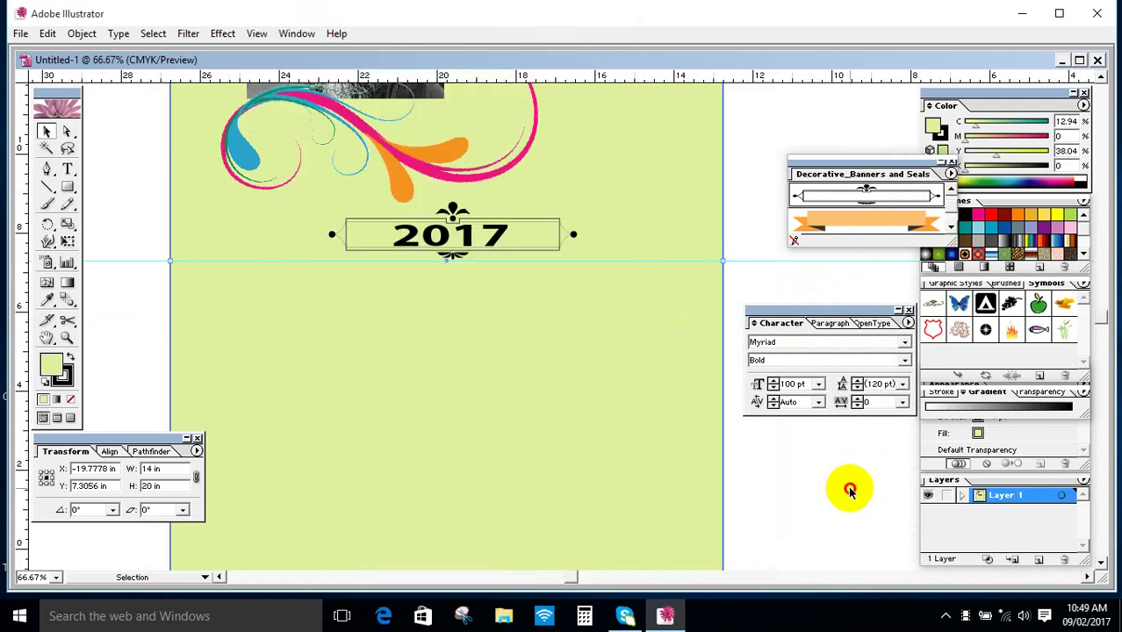
# Add the text "SAT" at 36 pt on the empty area left of the green rectangle.
pyautogui.keyDown('ctrl'); pyautogui.keyDown('alt'); pyautogui.click(427, 338); pyautogui.keyUp('alt'); pyautogui.keyUp('ctrl')
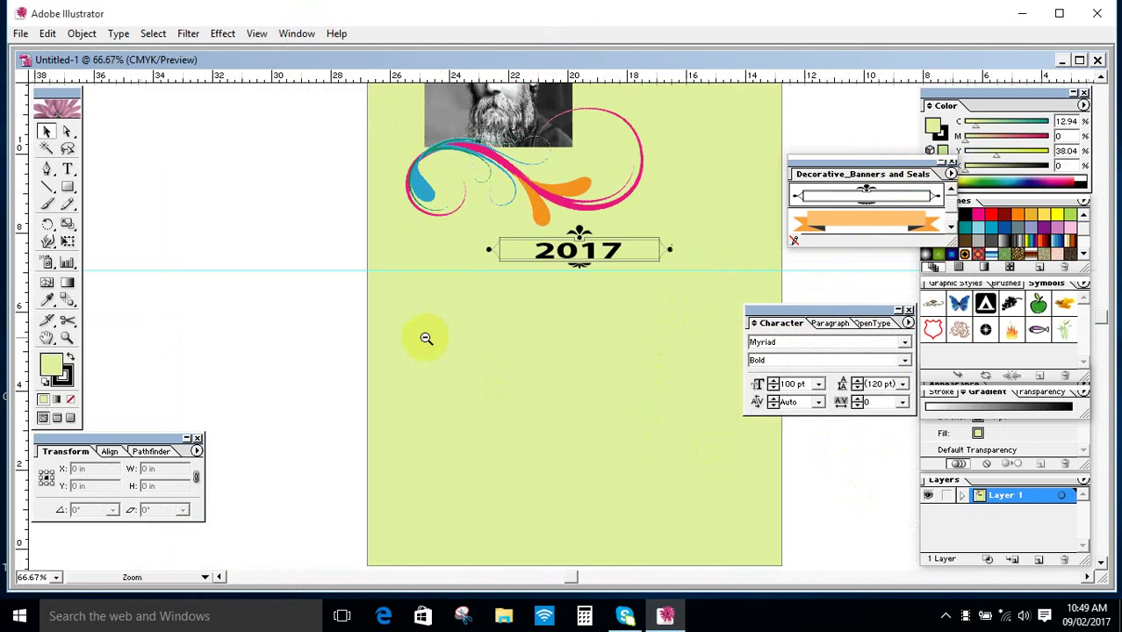
pyautogui.keyDown('ctrl'); pyautogui.keyDown('alt'); pyautogui.click(421, 334); pyautogui.keyUp('alt'); pyautogui.keyUp('ctrl')
pyautogui.moveTo(475, 272); pyautogui.dragTo(291, 223)
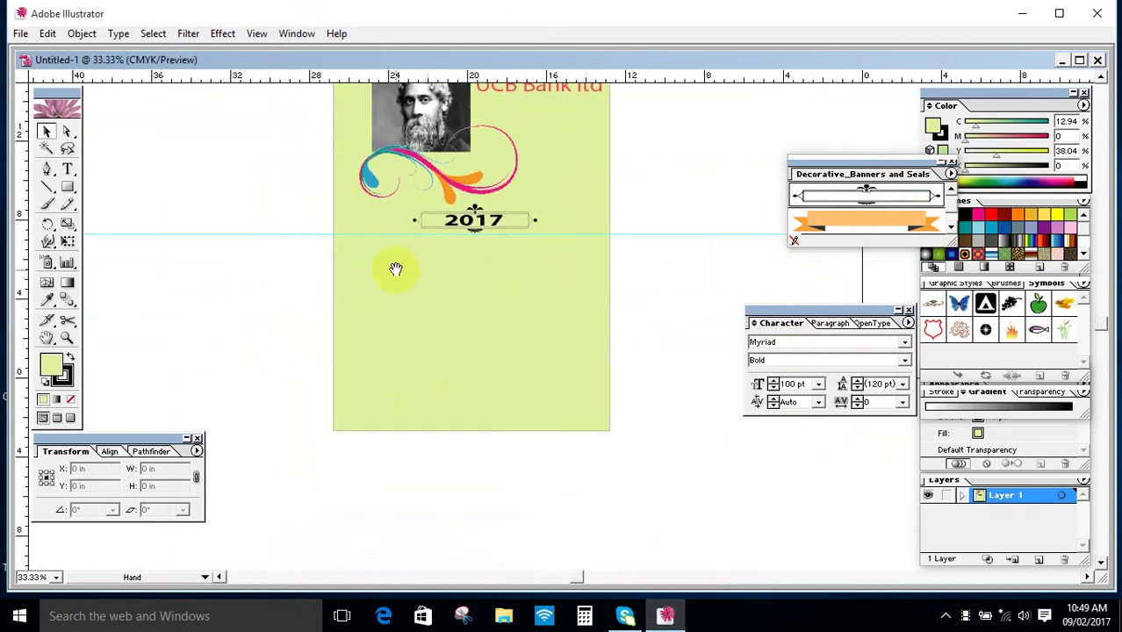
pyautogui.moveTo(396, 269); pyautogui.dragTo(443, 278)
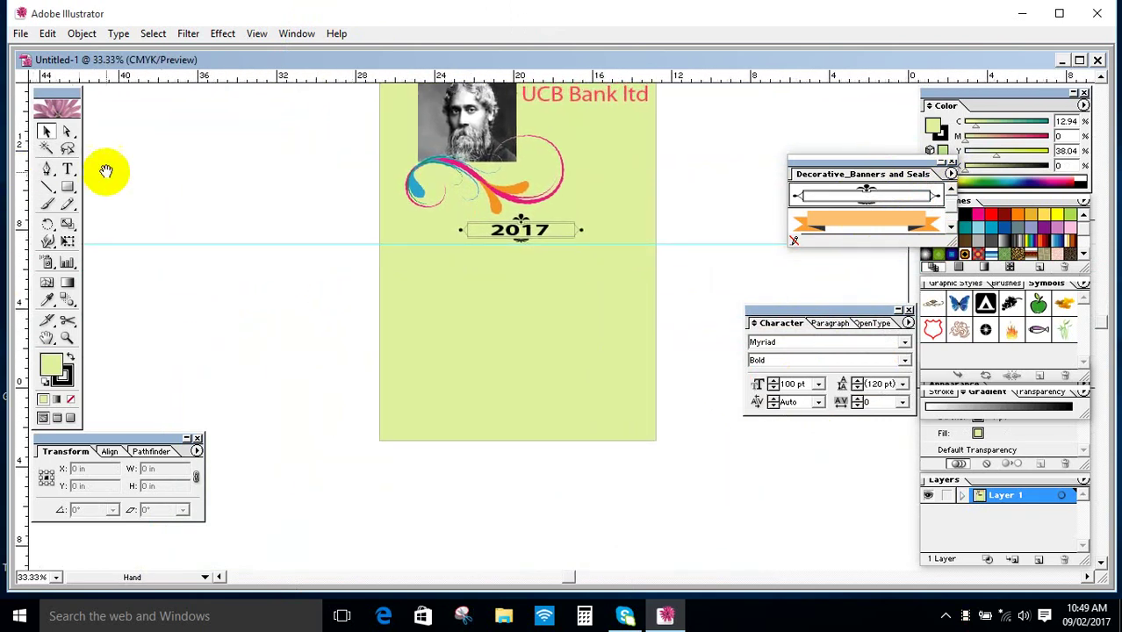
pyautogui.moveTo(220, 223); pyautogui.dragTo(293, 200)
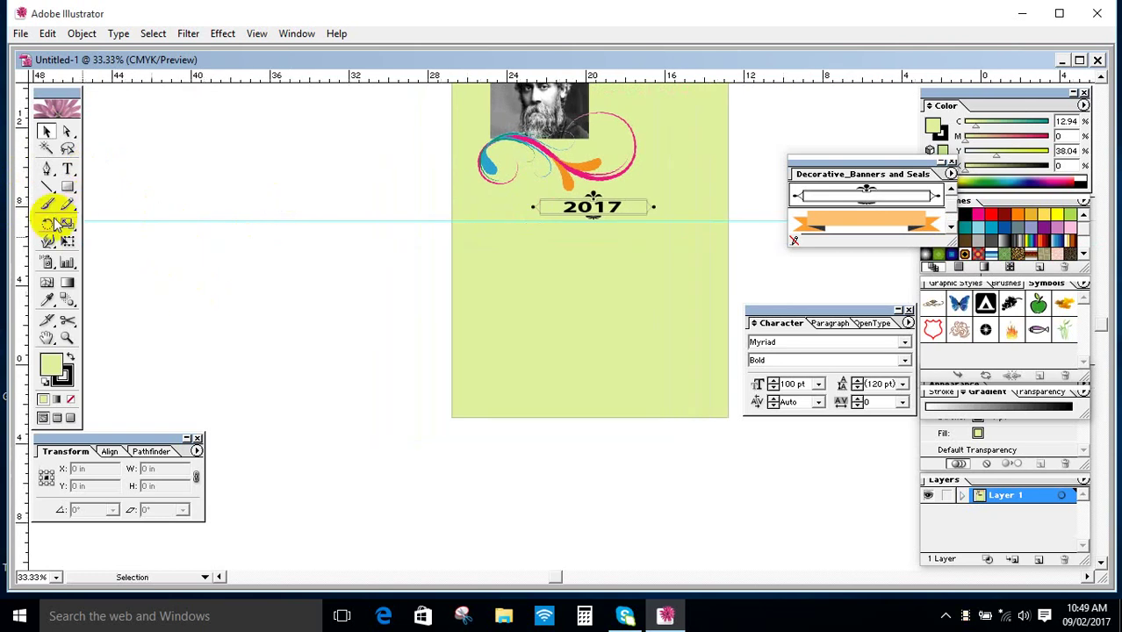
pyautogui.click(66, 168)
pyautogui.hotkey('ctrl', 'space')
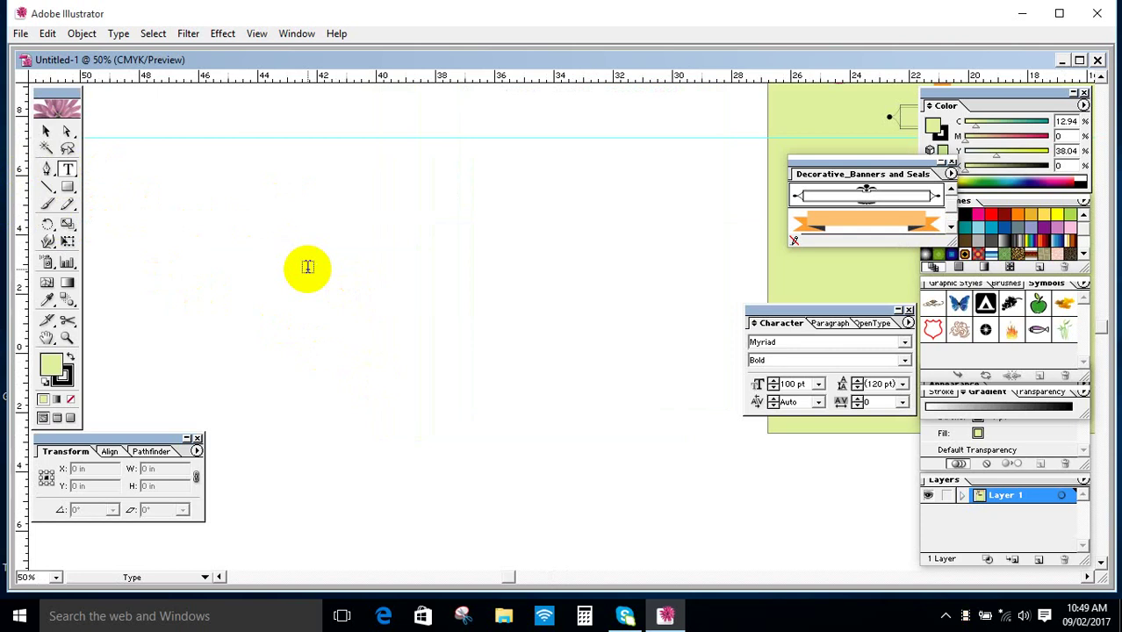
pyautogui.click(163, 227)
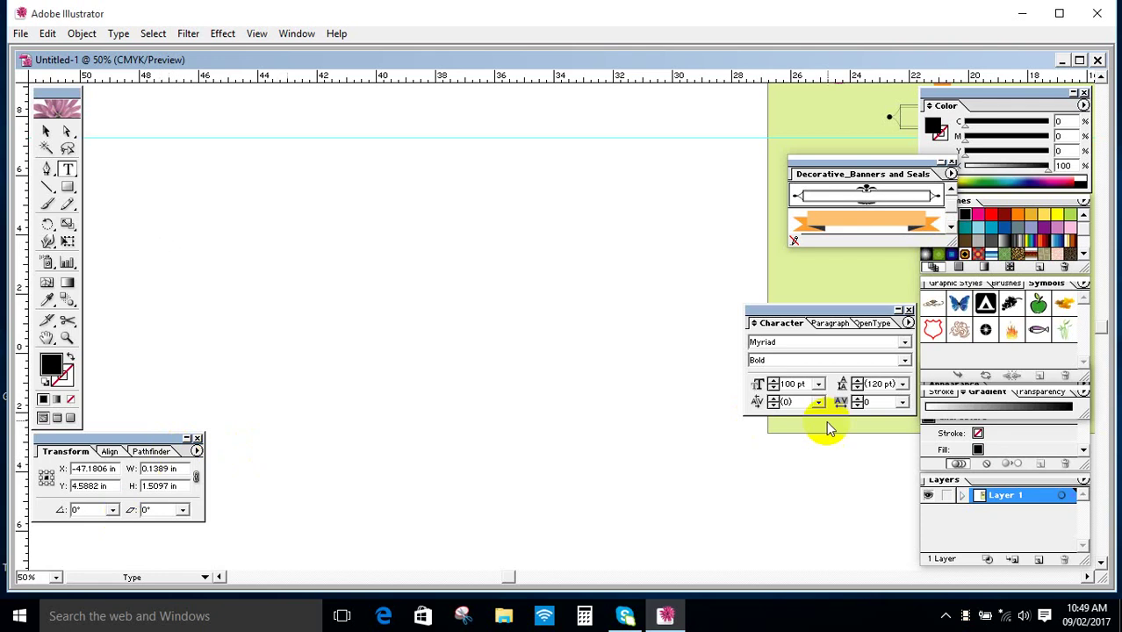
pyautogui.click(818, 384)
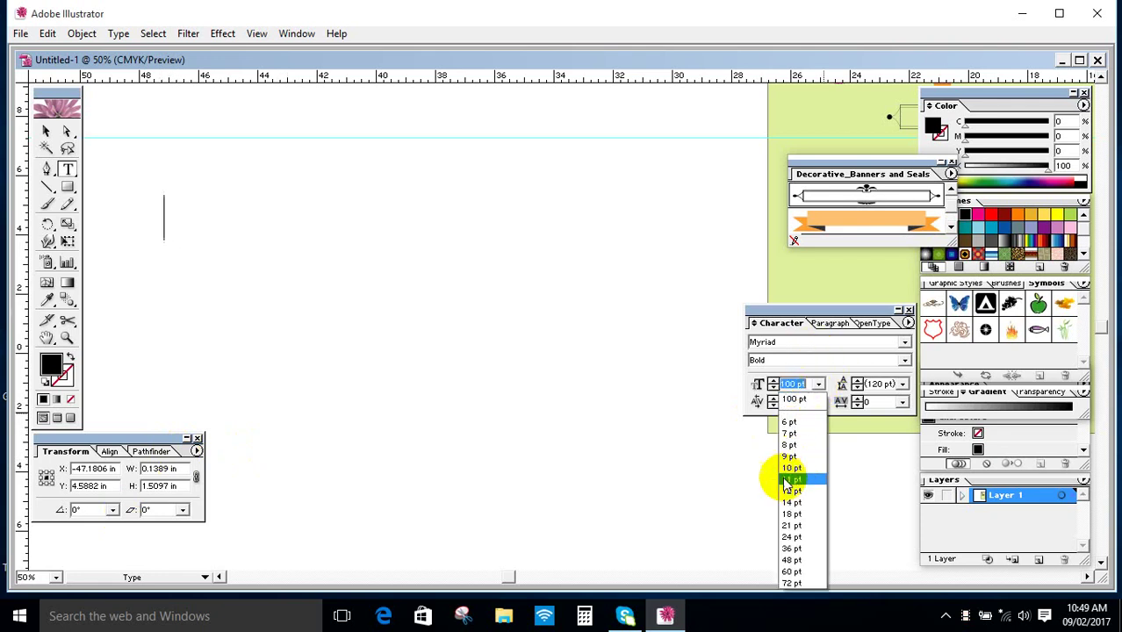
pyautogui.click(786, 534)
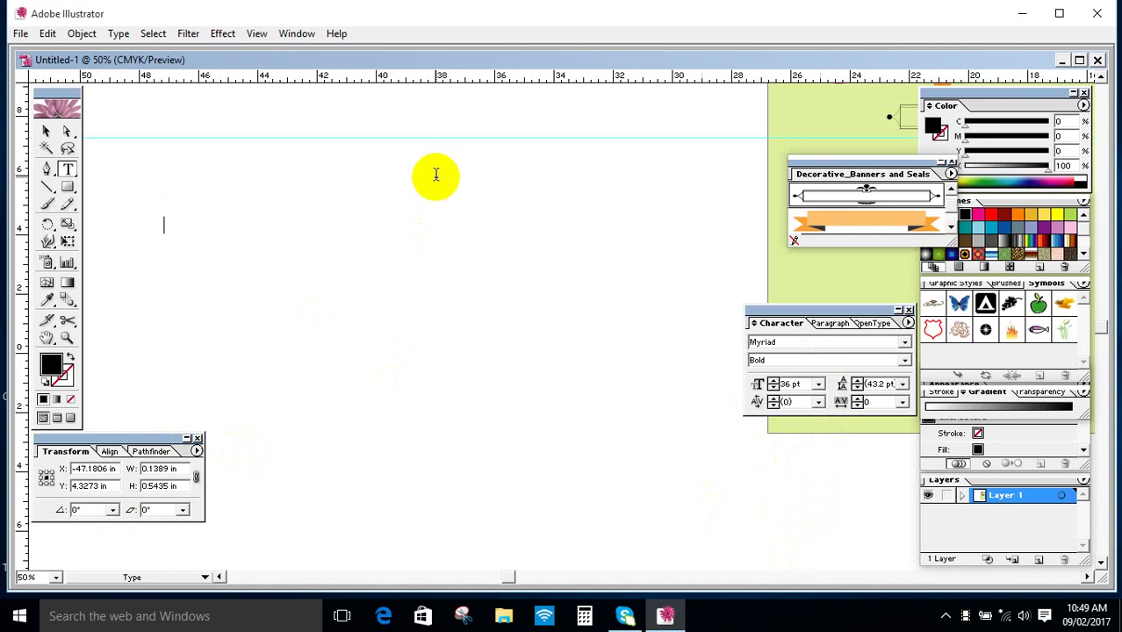
pyautogui.write('SAT')
pyautogui.click(45, 130)
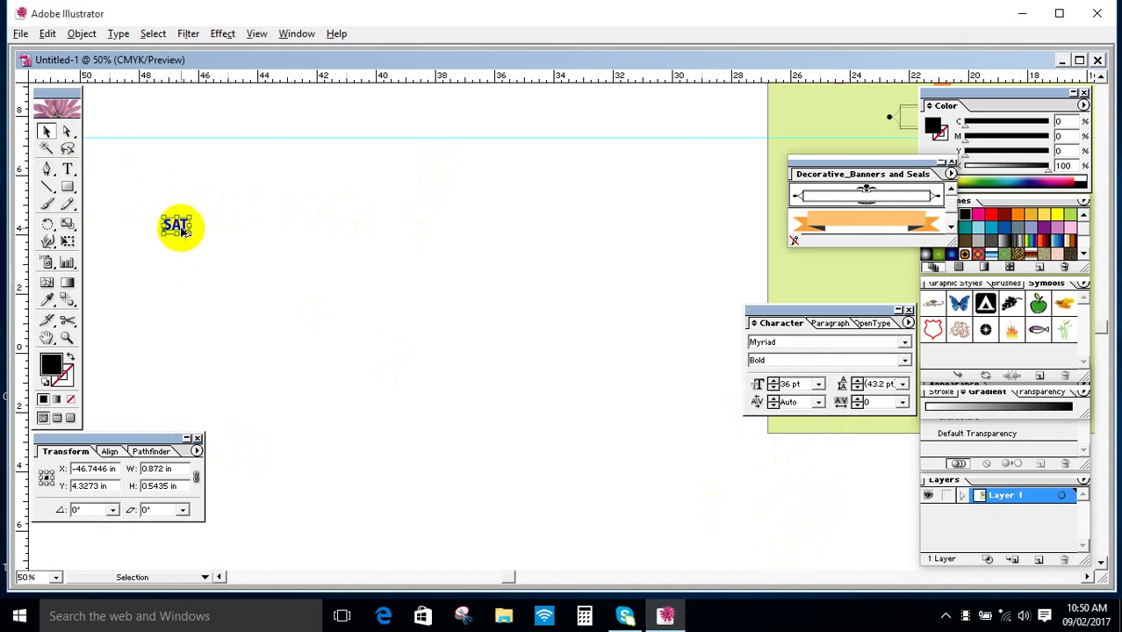
# Duplicate "SAT" horizontally at equal spacing to make a row of seven labels.
pyautogui.moveTo(180, 228); pyautogui.dragTo(220, 226)
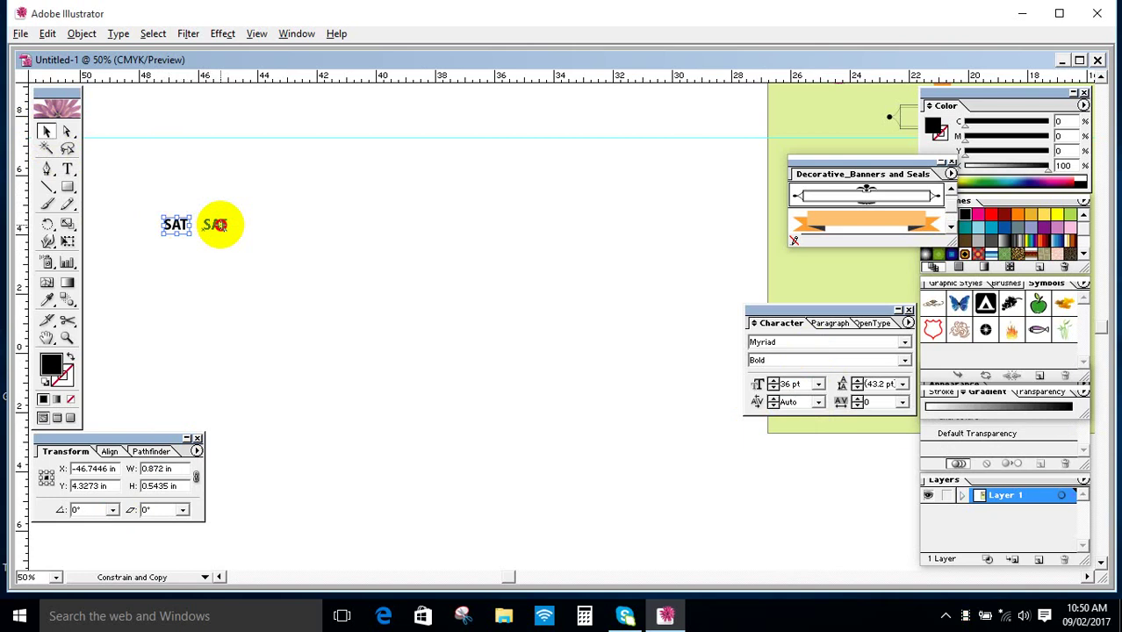
pyautogui.moveTo(219, 226); pyautogui.dragTo(229, 226)
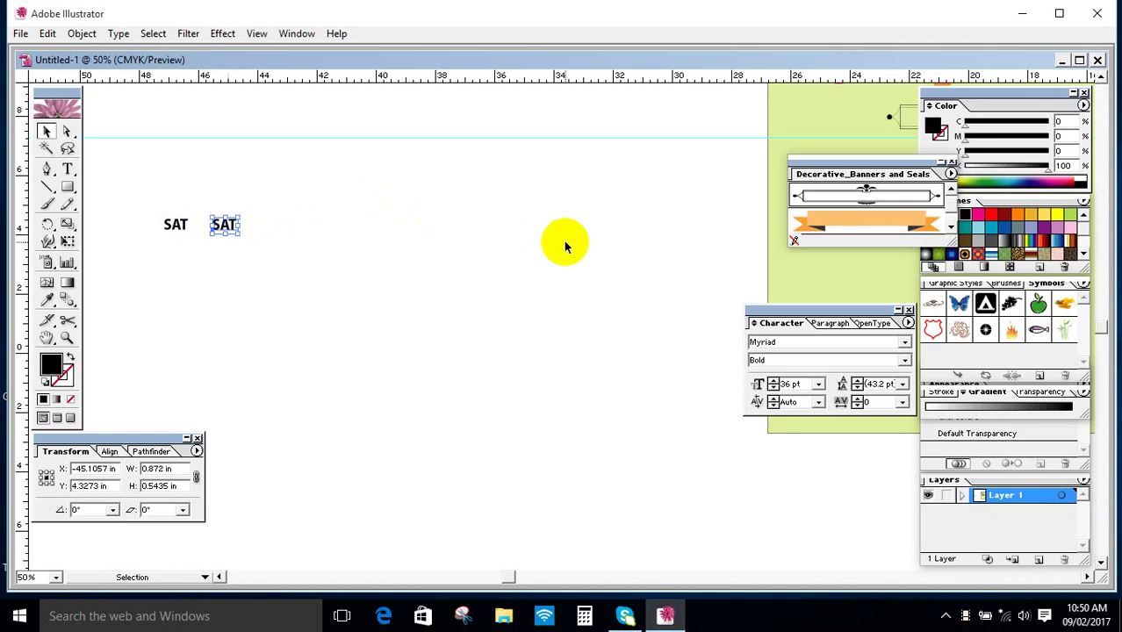
pyautogui.hotkey('ctrl', 'd')
pyautogui.hotkey('ctrl', 'd')
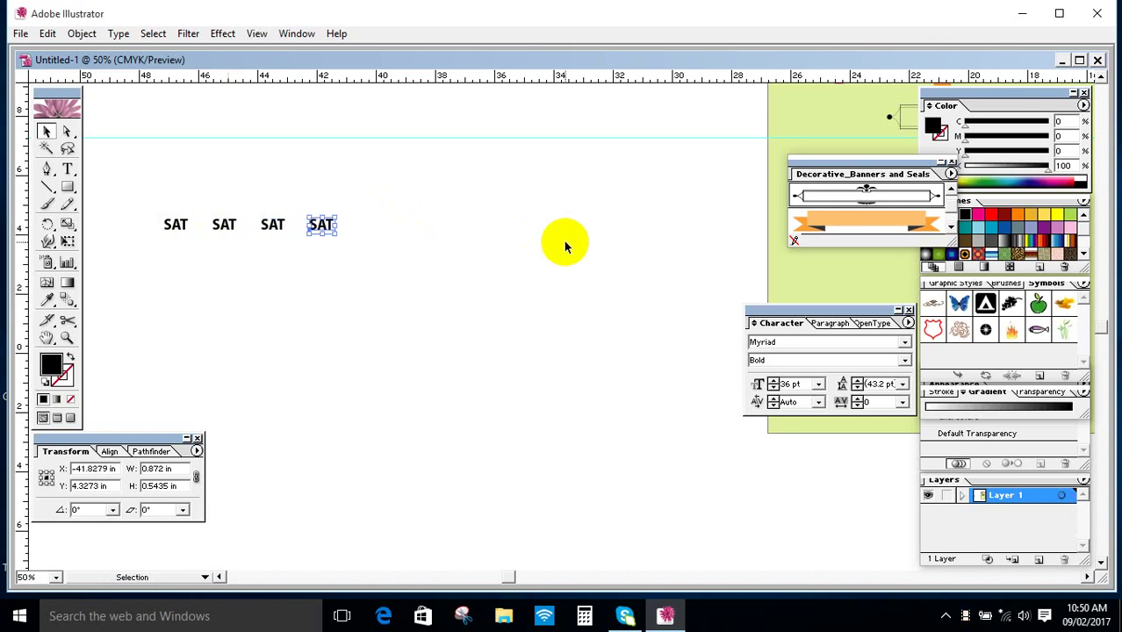
pyautogui.hotkey('ctrl', 'd')
pyautogui.hotkey('ctrl', 'd')
pyautogui.hotkey('ctrl', 'd')
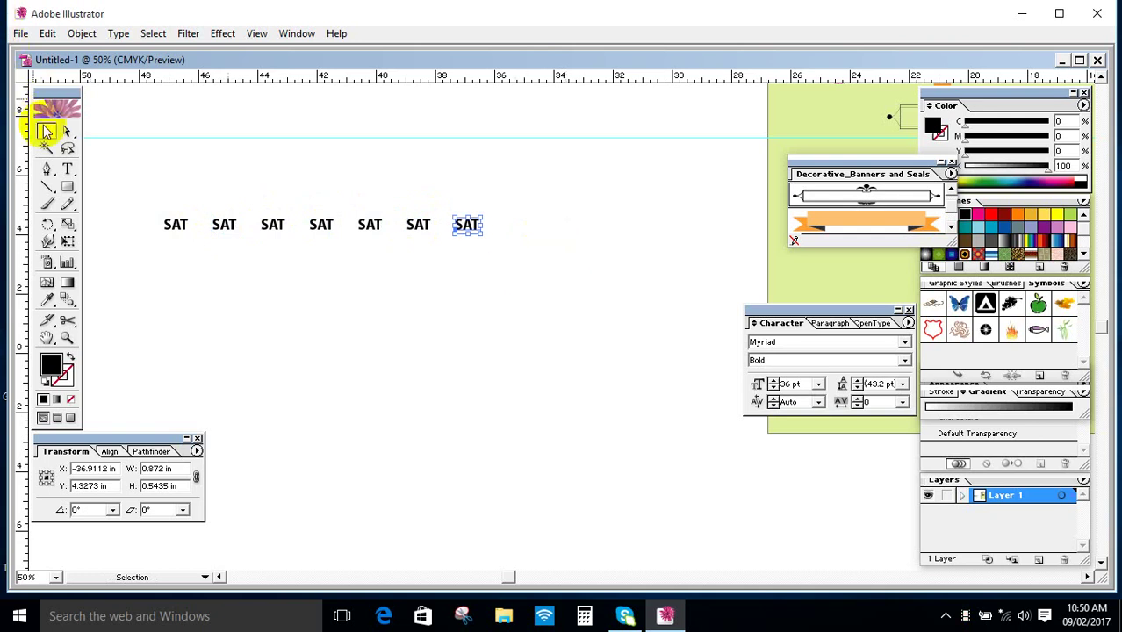
# Duplicate the whole "SAT" row downward at equal spacing to make a grid of seven rows.
pyautogui.moveTo(582, 295); pyautogui.dragTo(155, 202)
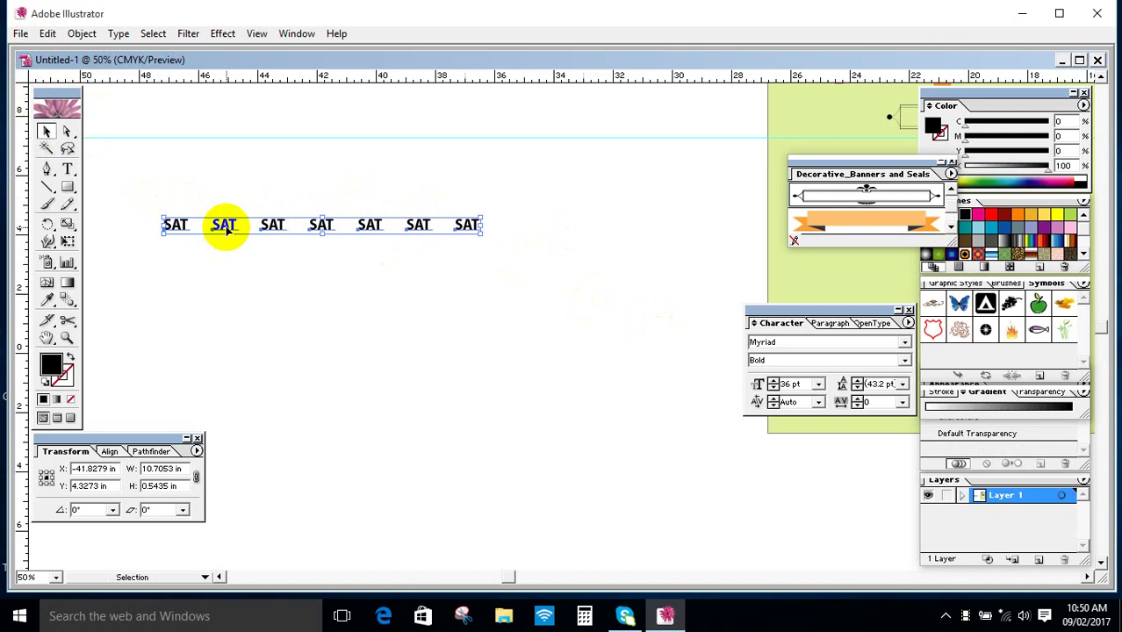
pyautogui.moveTo(226, 228); pyautogui.dragTo(226, 261)
pyautogui.hotkey('ctrl', 'd')
pyautogui.hotkey('ctrl', 'd')
pyautogui.hotkey('ctrl', 'd')
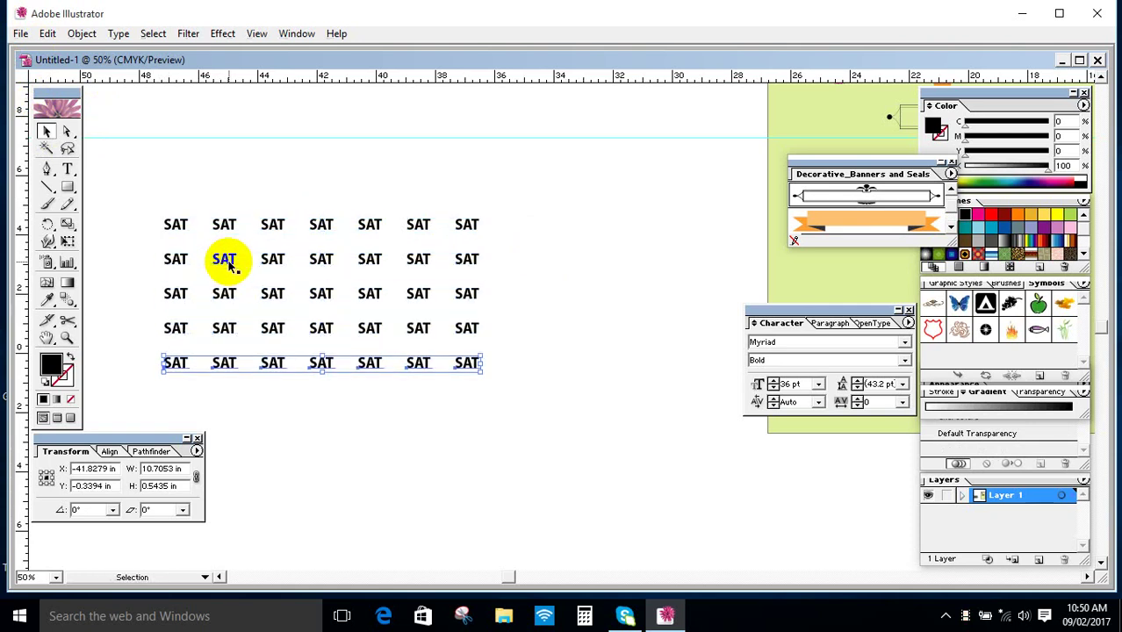
pyautogui.hotkey('ctrl', 'd')
pyautogui.hotkey('ctrl', 'd')
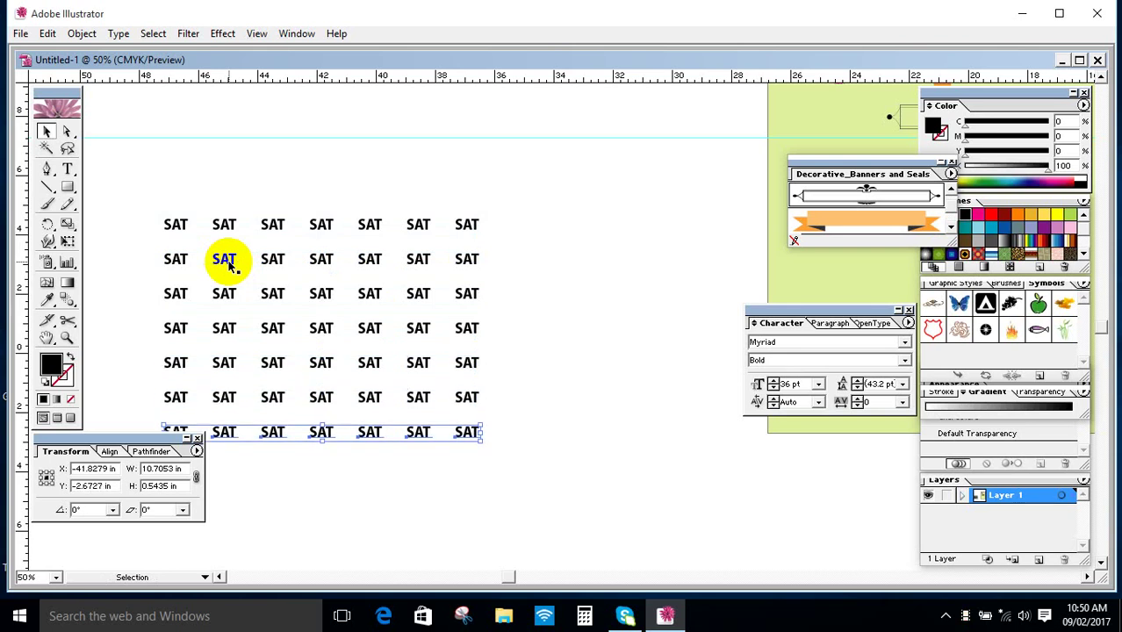
# Change the second and third labels in the top row of the grid to "SUN" and "MON".
pyautogui.click(565, 314)
pyautogui.press('t')
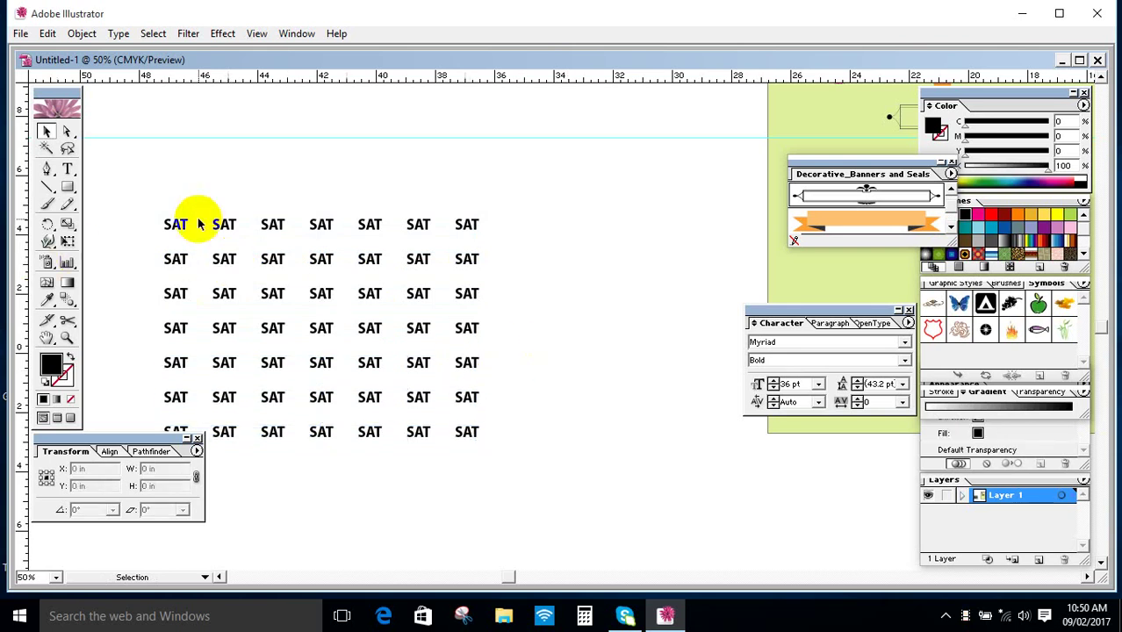
pyautogui.click(226, 222)
pyautogui.doubleClick(226, 222)
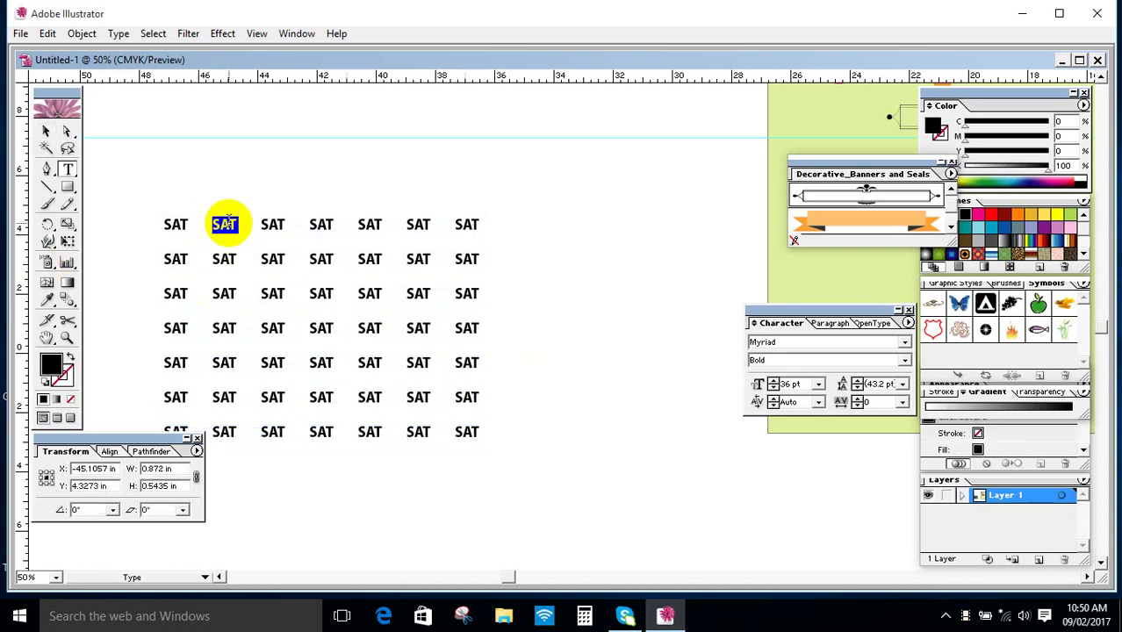
pyautogui.write('SUN')
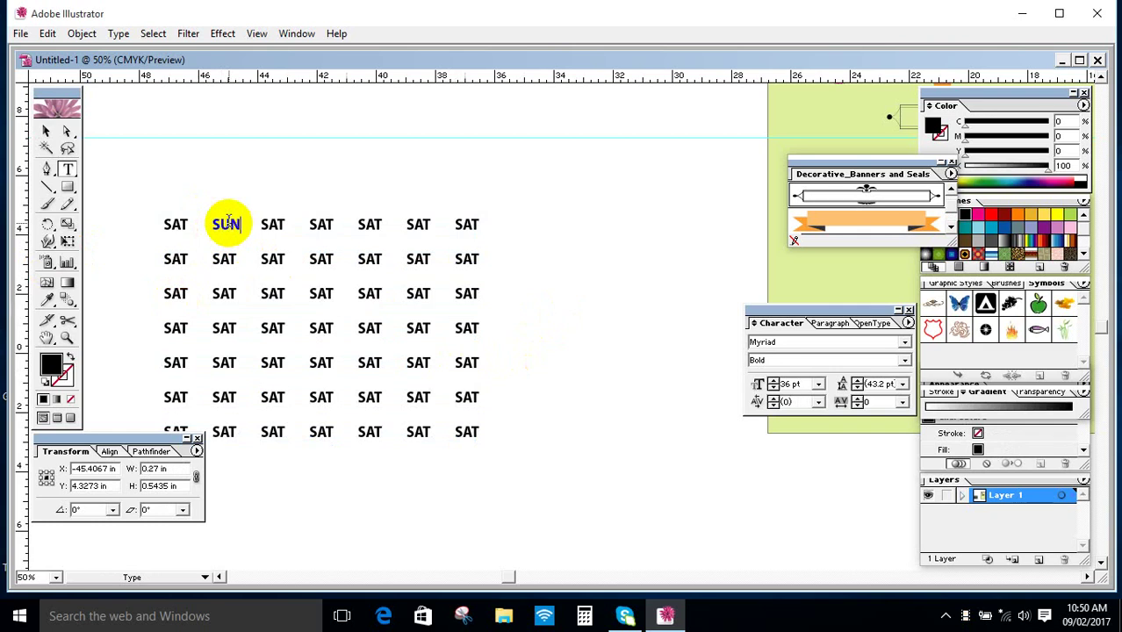
pyautogui.doubleClick(273, 222)
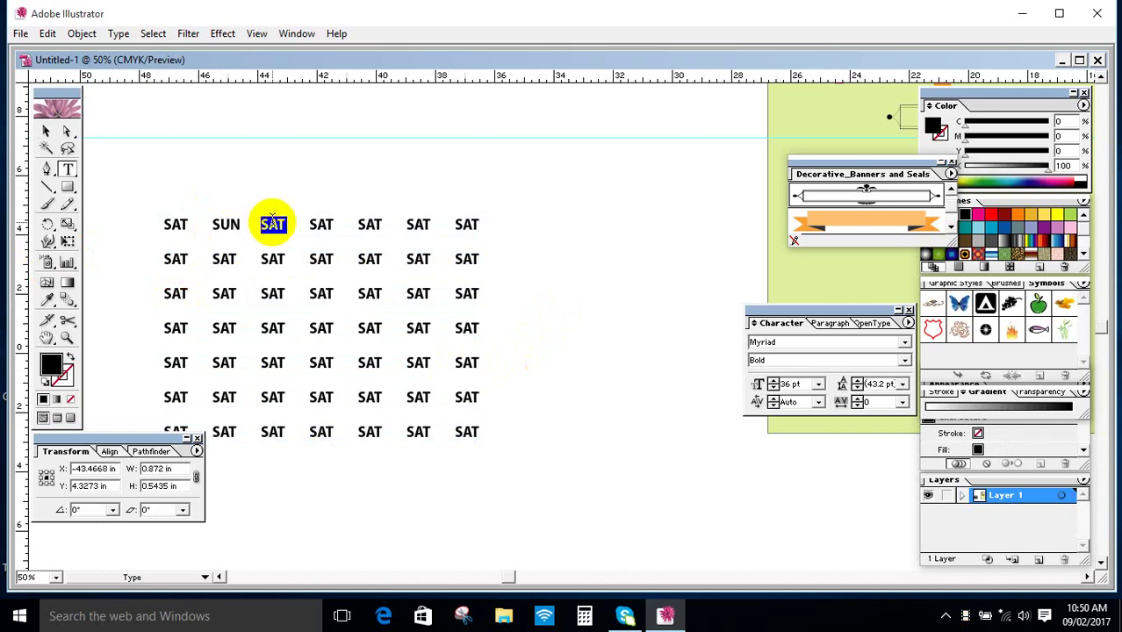
pyautogui.write('MON')
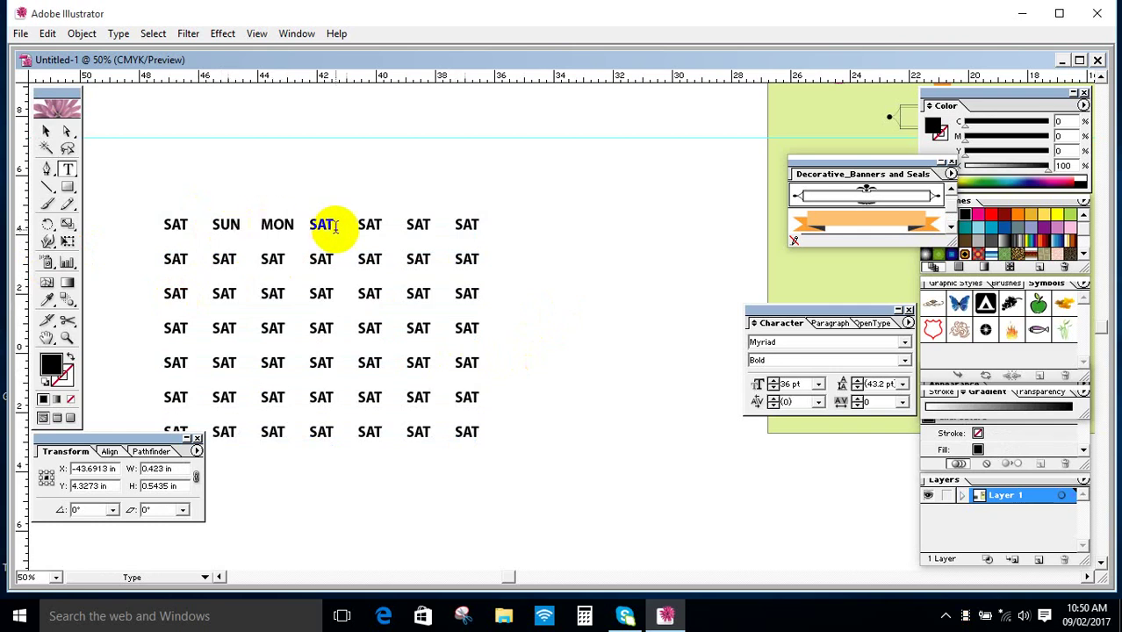
# Change the fourth and fifth labels in the top row to "WED" and "TUE".
pyautogui.doubleClick(322, 224)
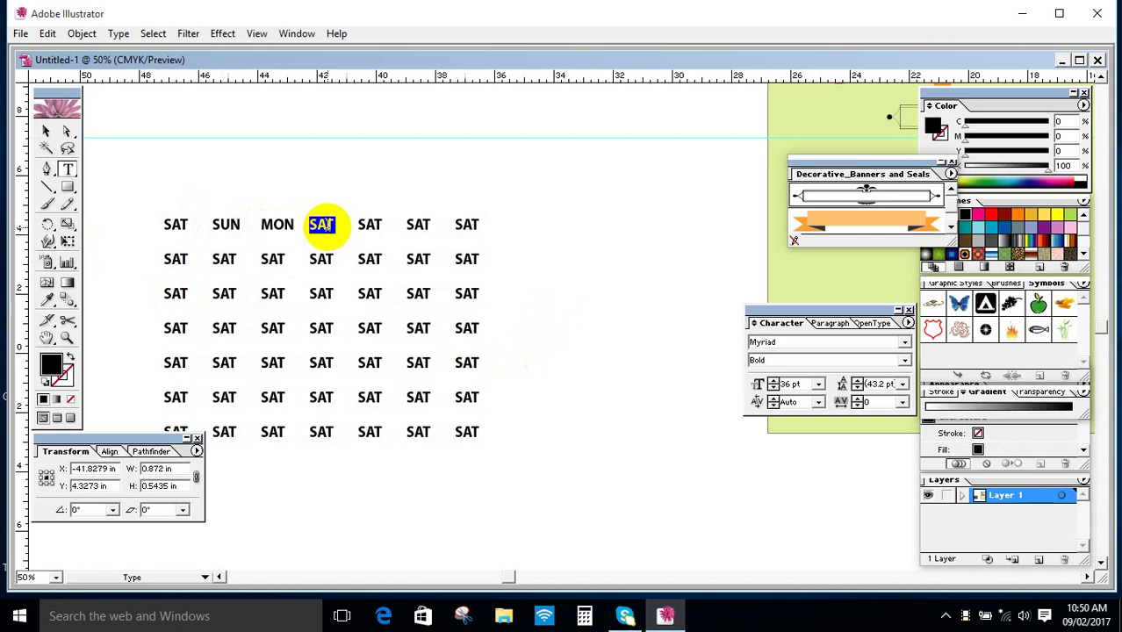
pyautogui.write('W')
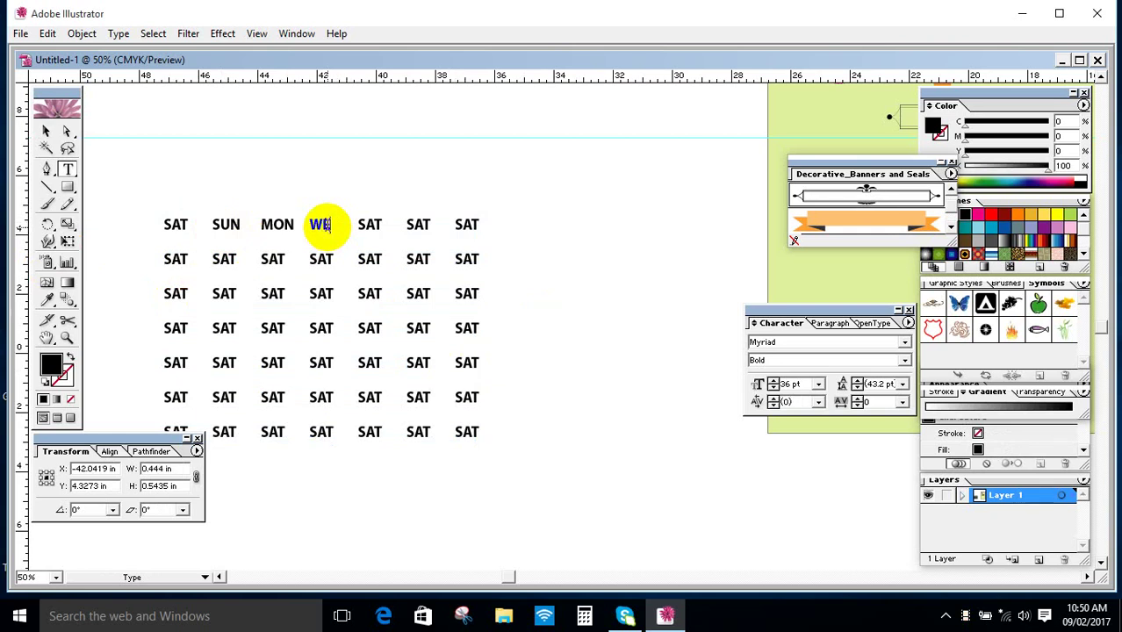
pyautogui.write('ED')
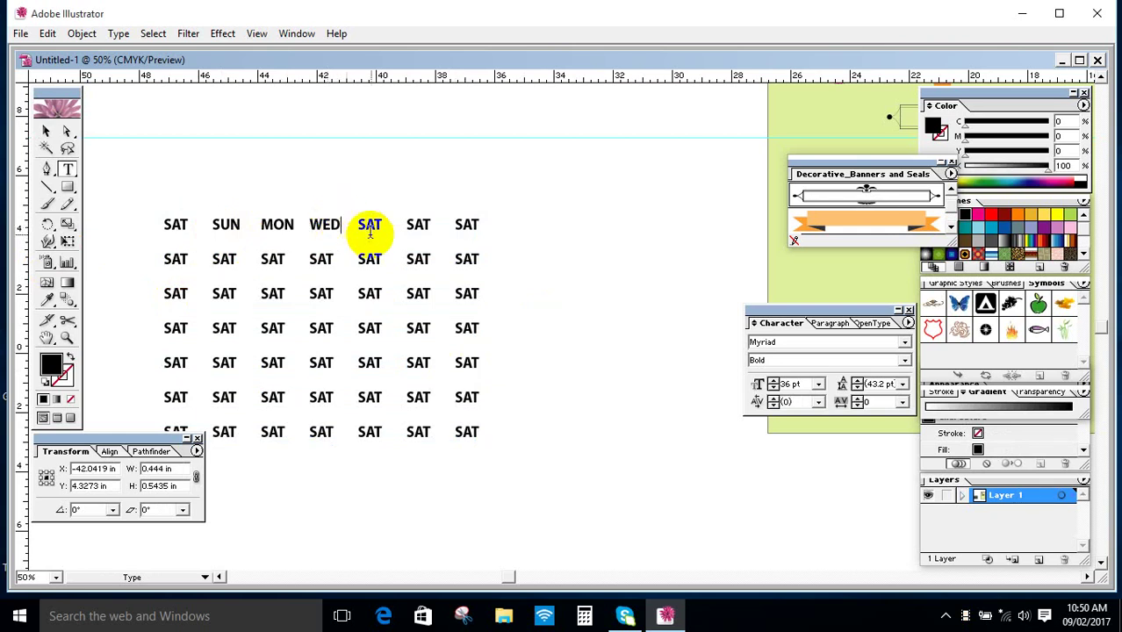
pyautogui.doubleClick(370, 224)
pyautogui.write('T')
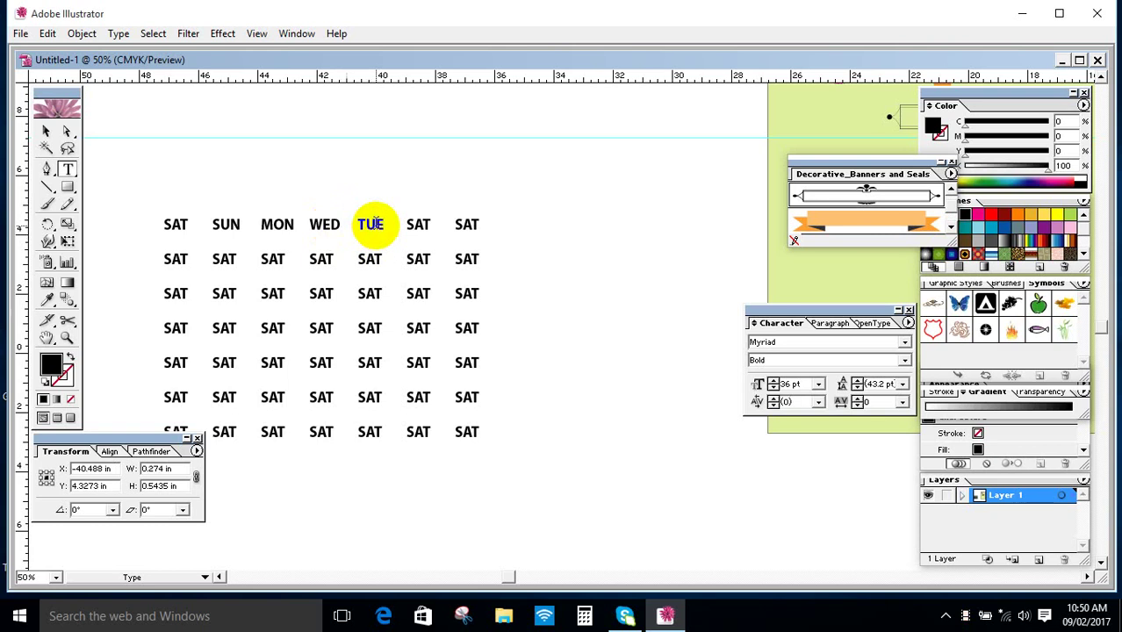
pyautogui.write('UE')
pyautogui.doubleClick(418, 225)
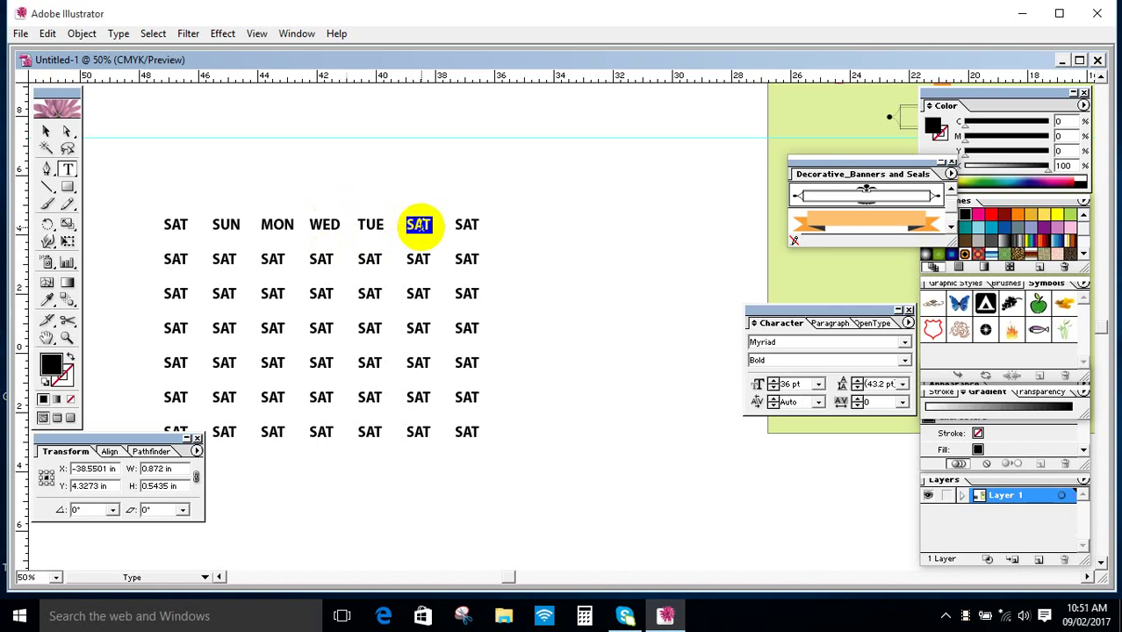
# Correct the weekday order in the top row by making the fourth label "TUE" and the fifth "WED".
pyautogui.doubleClick(321, 224)
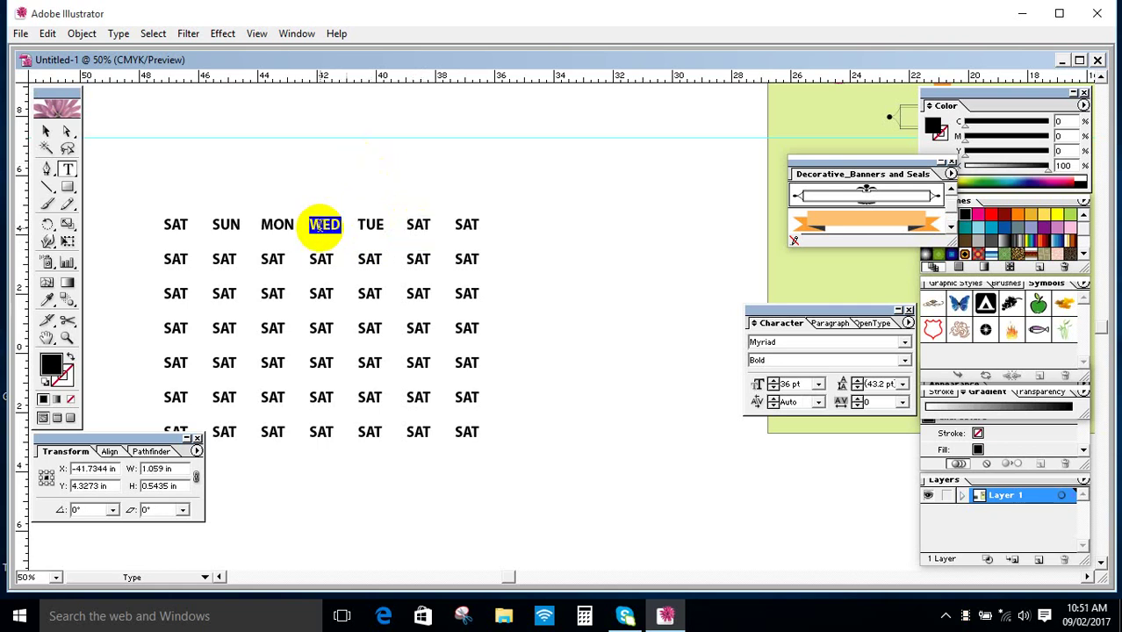
pyautogui.write('TUE')
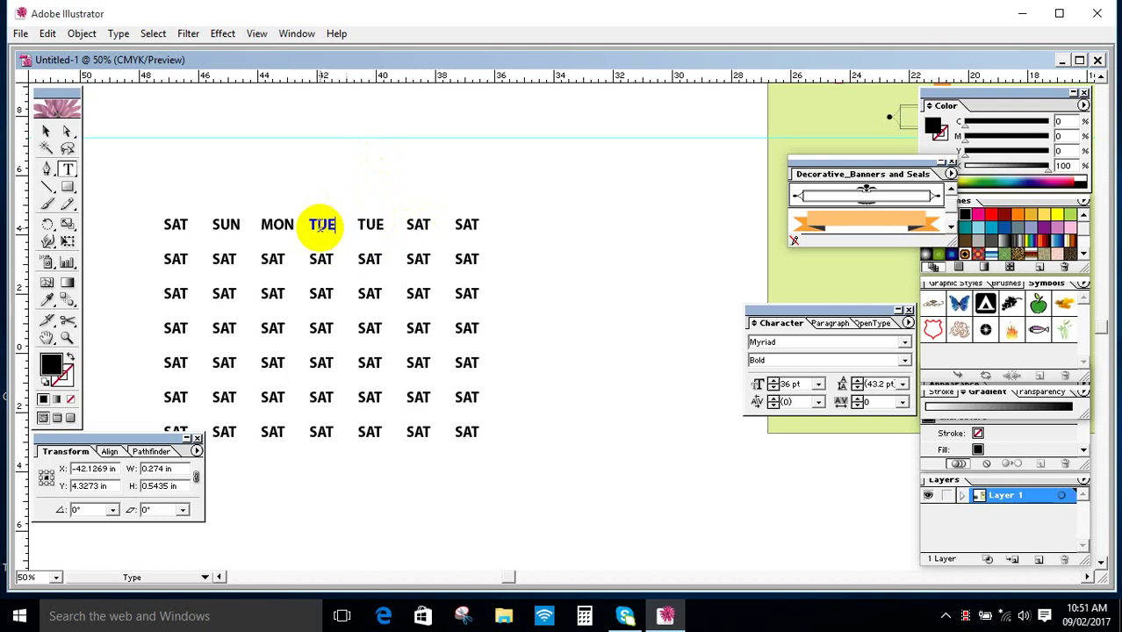
pyautogui.doubleClick(370, 225)
pyautogui.write('WED')
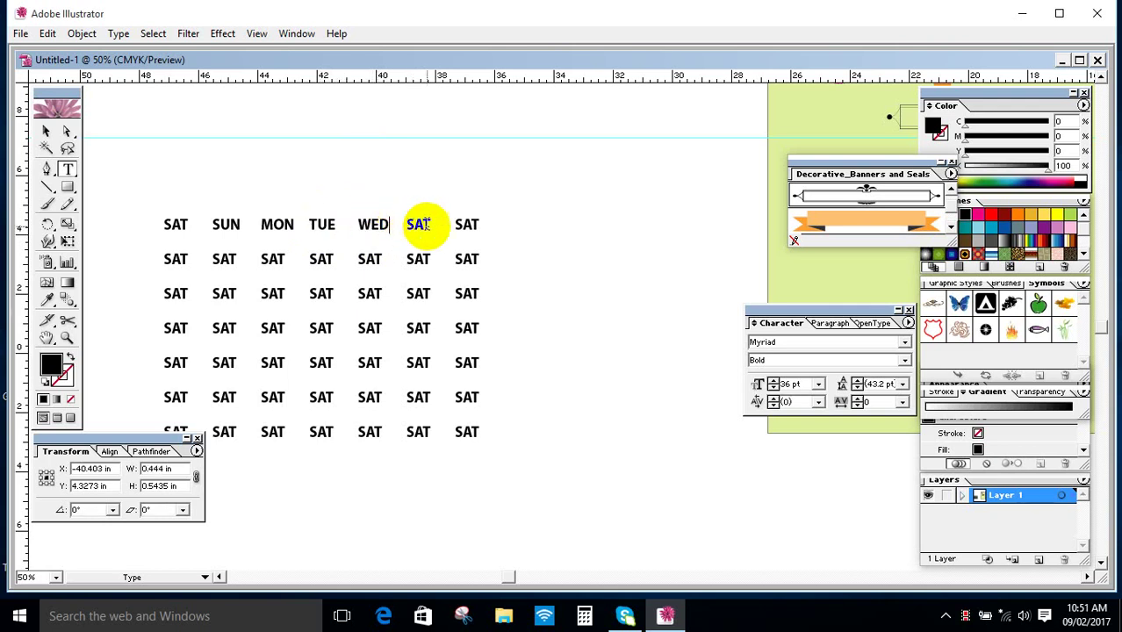
# Change the last two labels in the top row to "THU" and "FRI", and deselect the text.
pyautogui.doubleClick(419, 225)
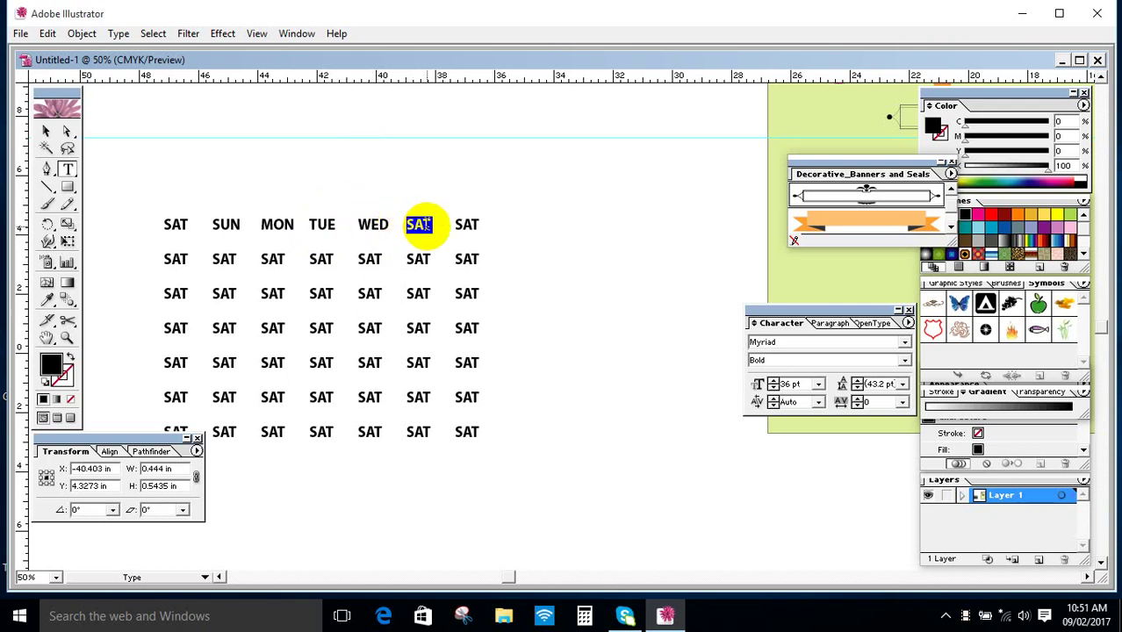
pyautogui.write('THU')
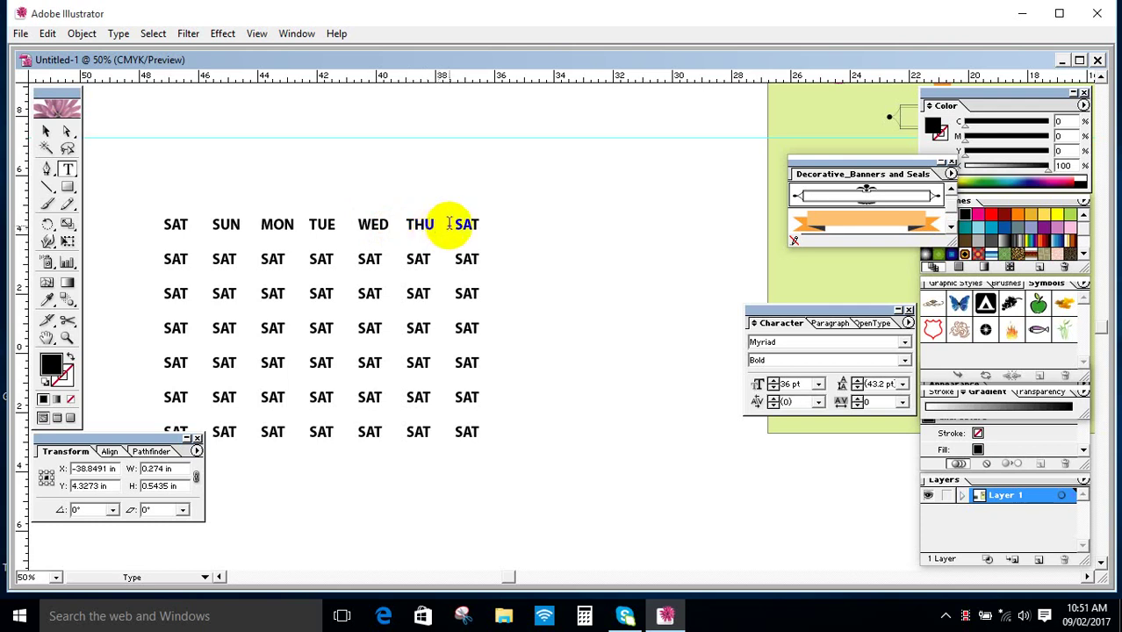
pyautogui.doubleClick(466, 224)
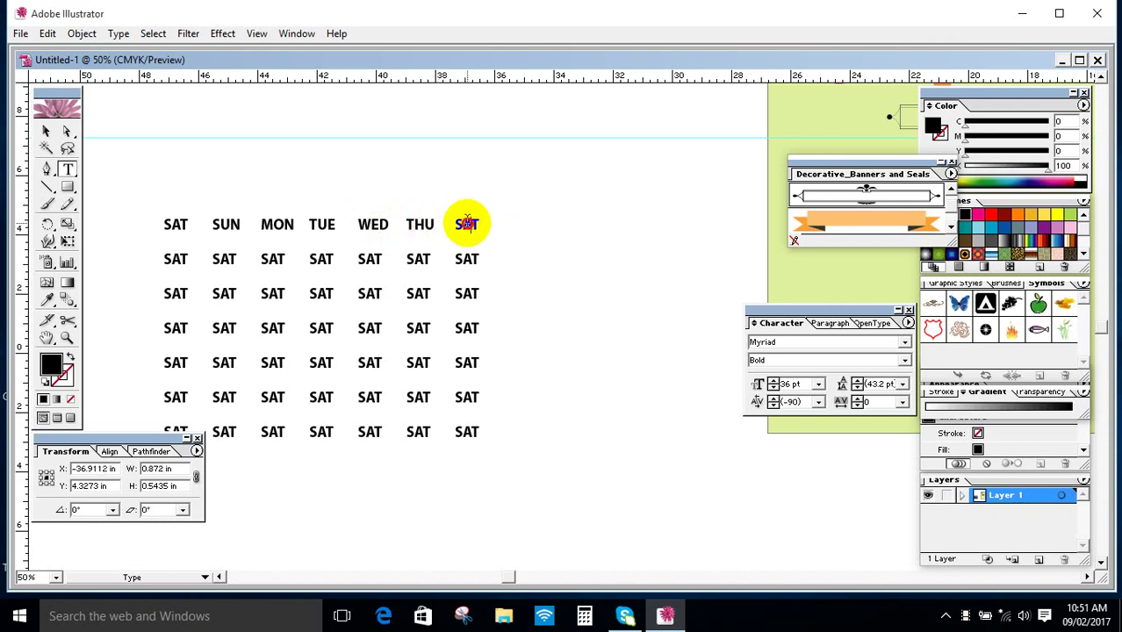
pyautogui.doubleClick(466, 223)
pyautogui.write('FRI')
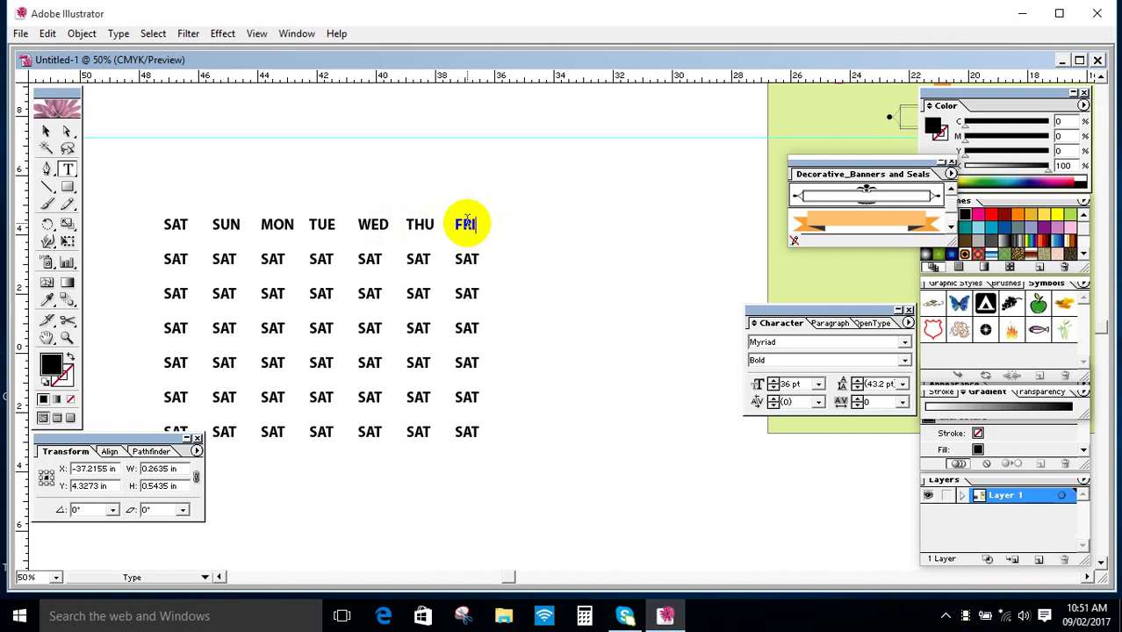
pyautogui.click(45, 130)
pyautogui.click(605, 367)
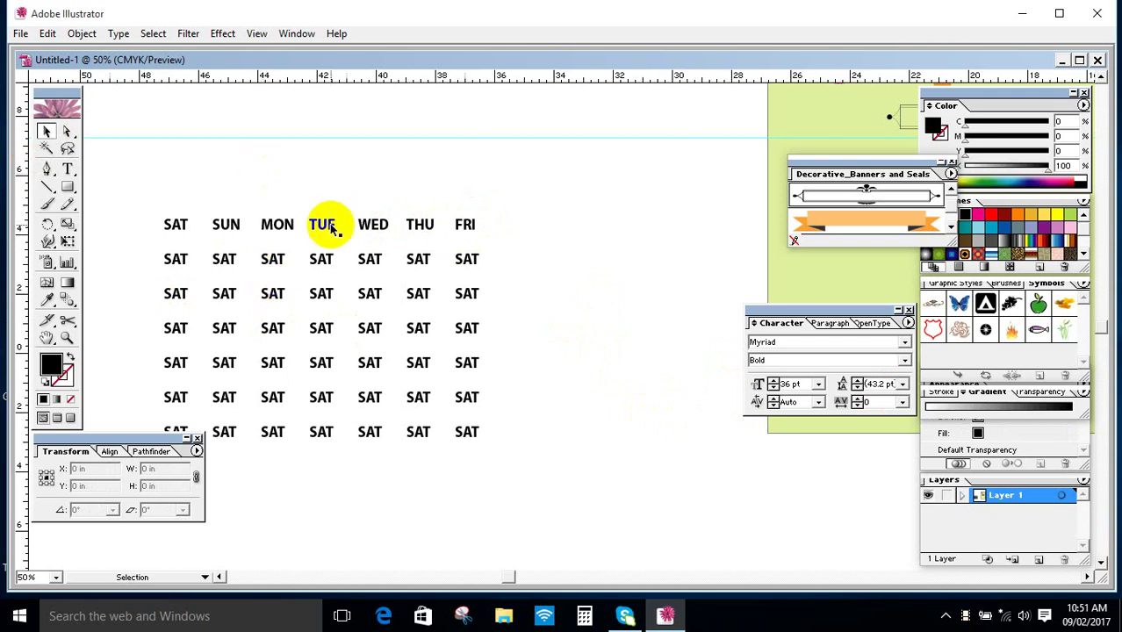
# Replace the second-row labels under WED, THU and FRI with the dates 1, 2 and 3.
pyautogui.doubleClick(373, 262)
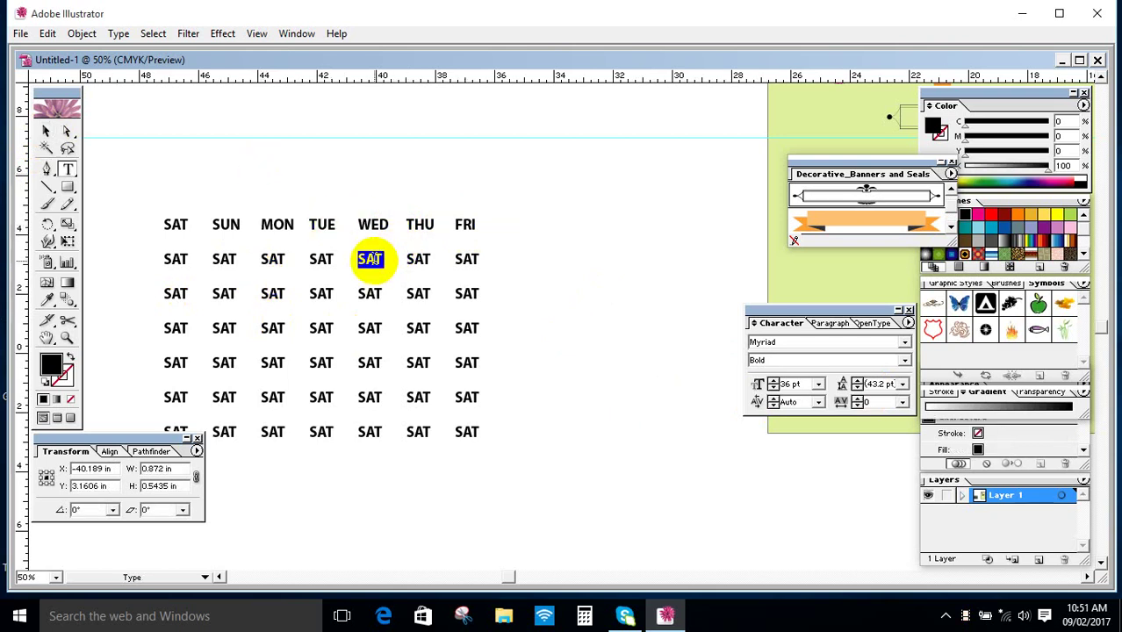
pyautogui.write('1')
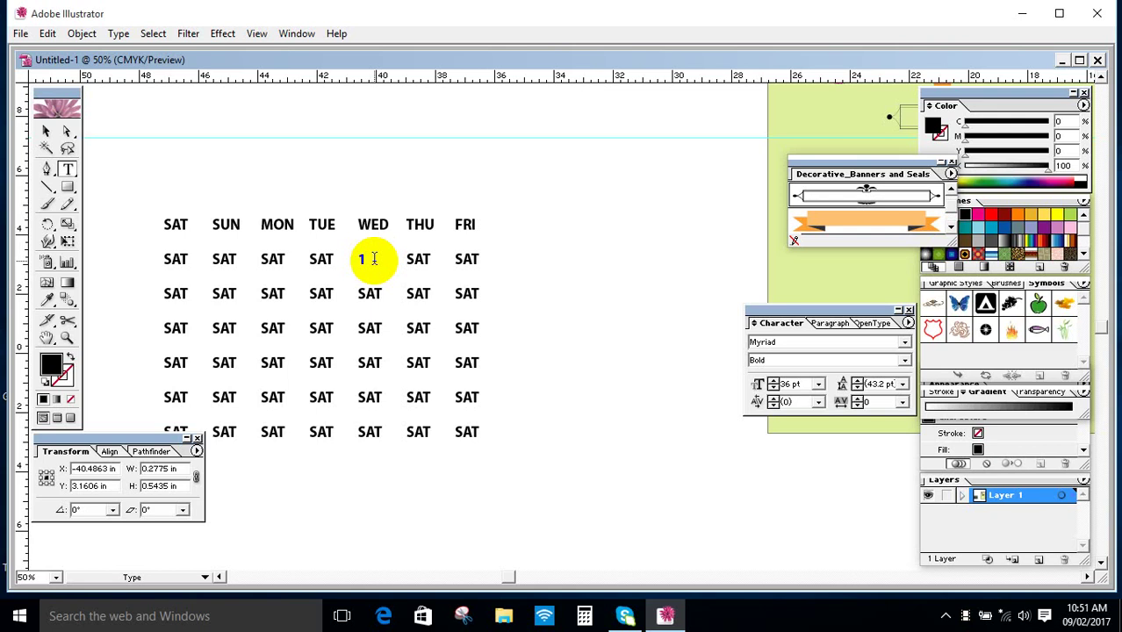
pyautogui.doubleClick(420, 259)
pyautogui.write('2')
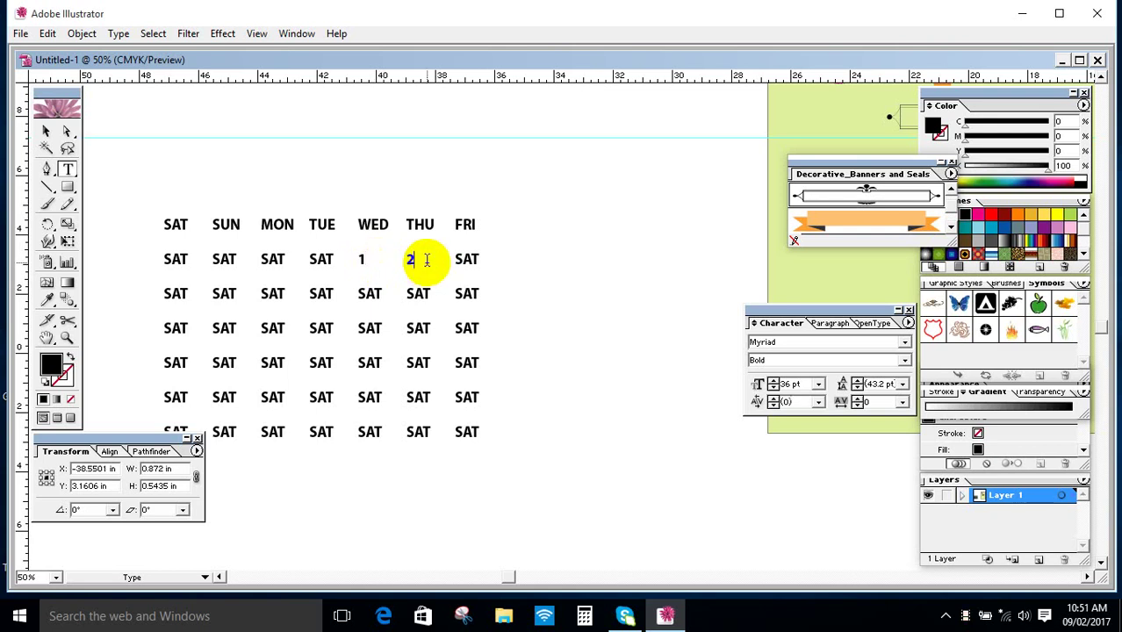
pyautogui.doubleClick(467, 259)
pyautogui.write('3')
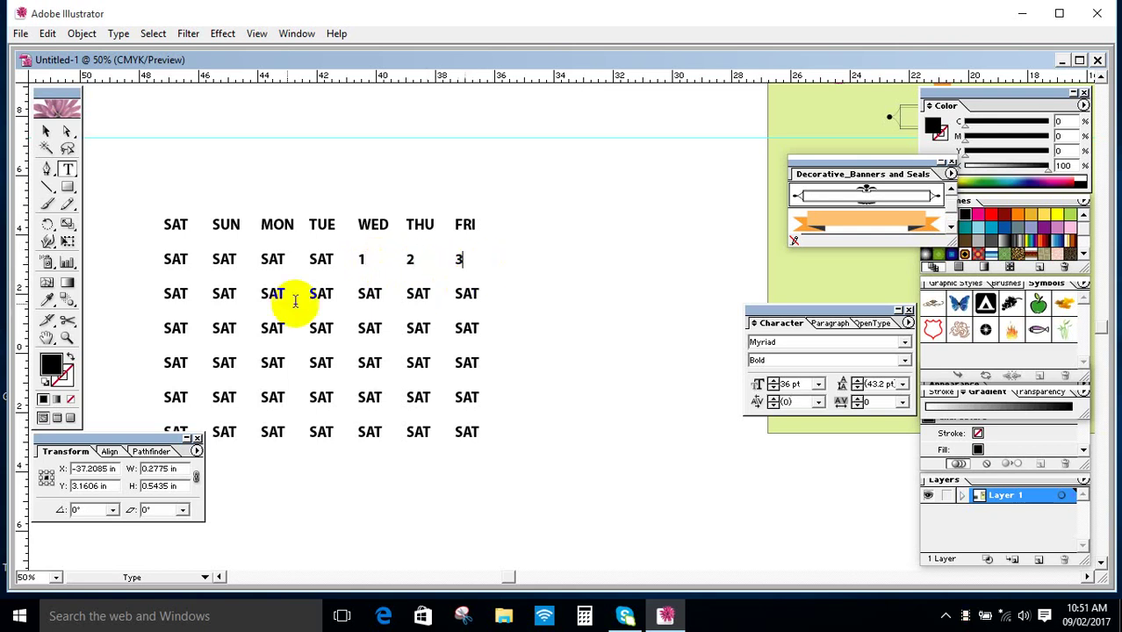
# Replace the seven labels of the third row with the dates 4 to 10, from SAT through FRI.
pyautogui.doubleClick(176, 295)
pyautogui.write('4')
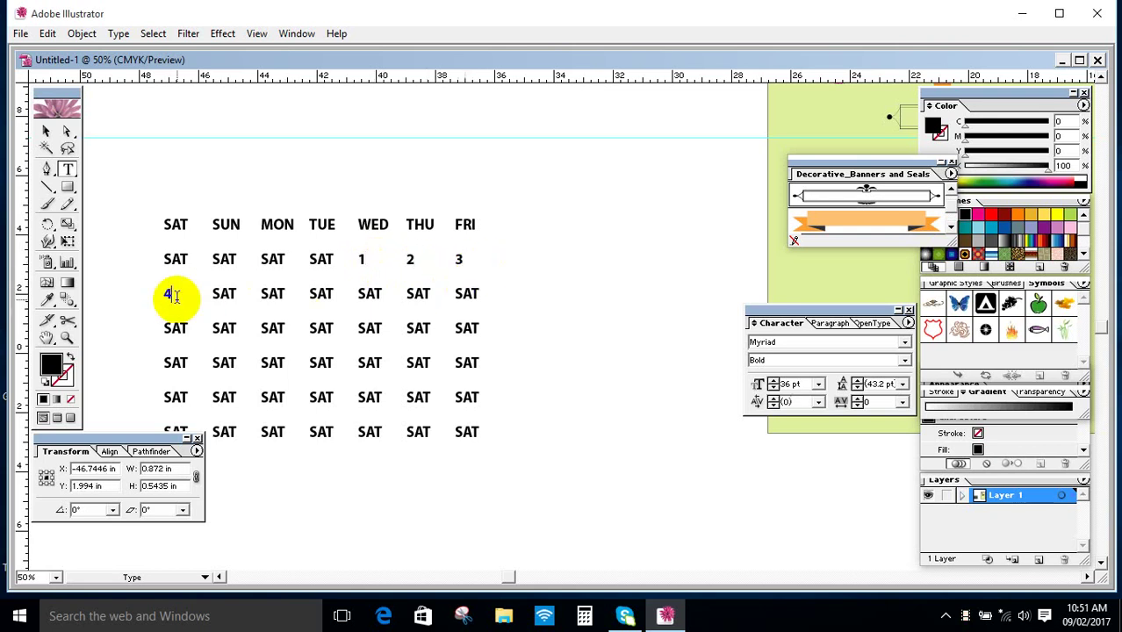
pyautogui.doubleClick(224, 295)
pyautogui.write('5')
pyautogui.doubleClick(272, 294)
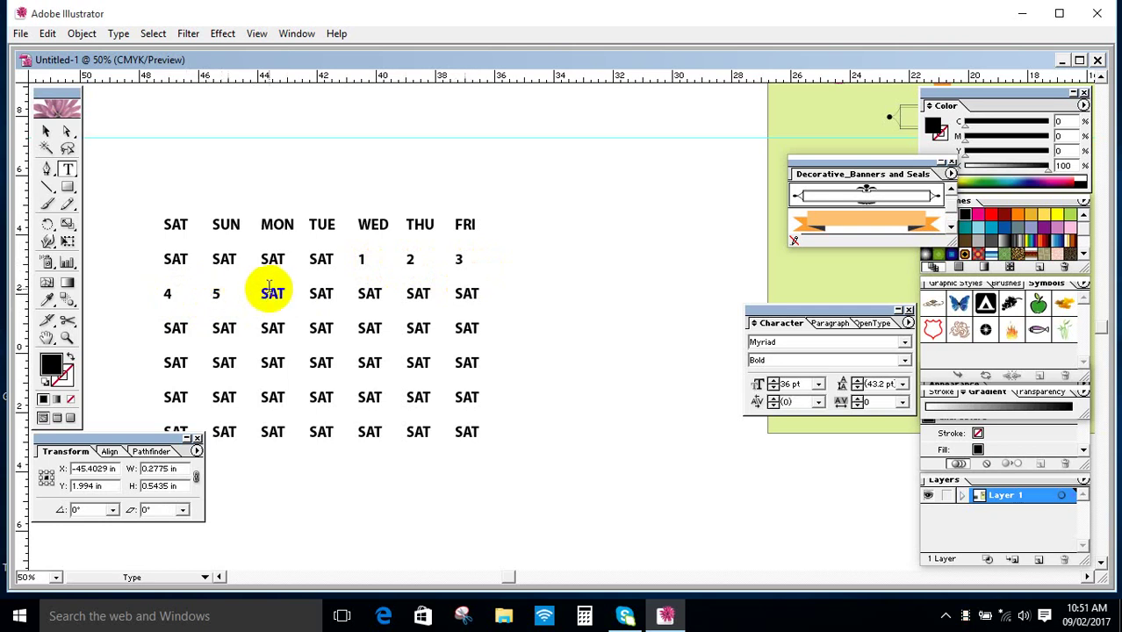
pyautogui.write('6')
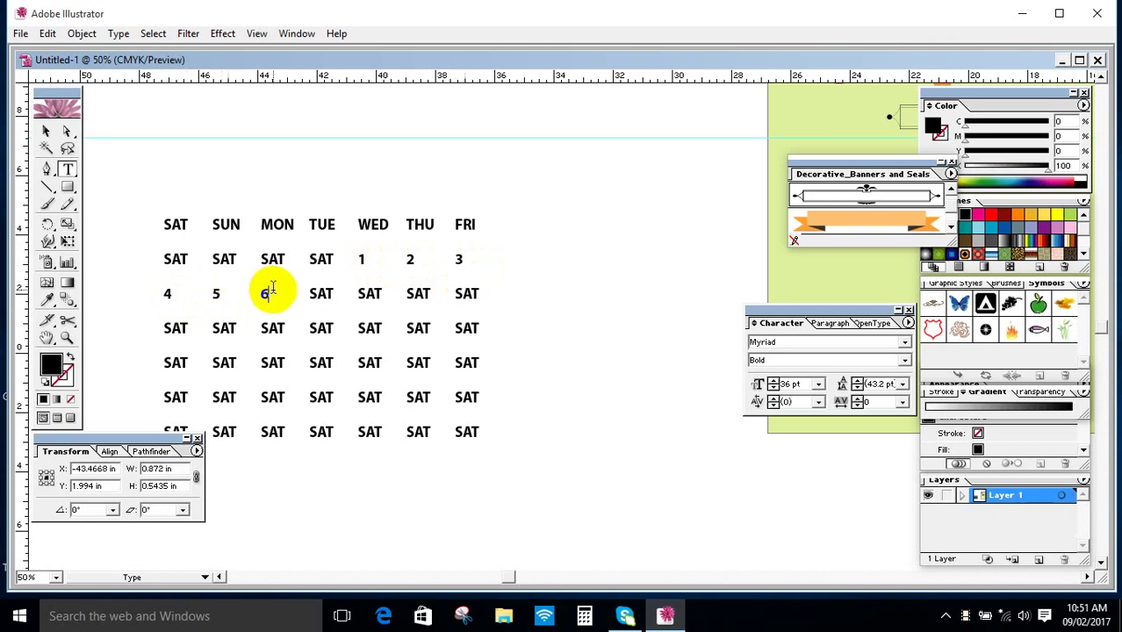
pyautogui.doubleClick(318, 294)
pyautogui.write('7')
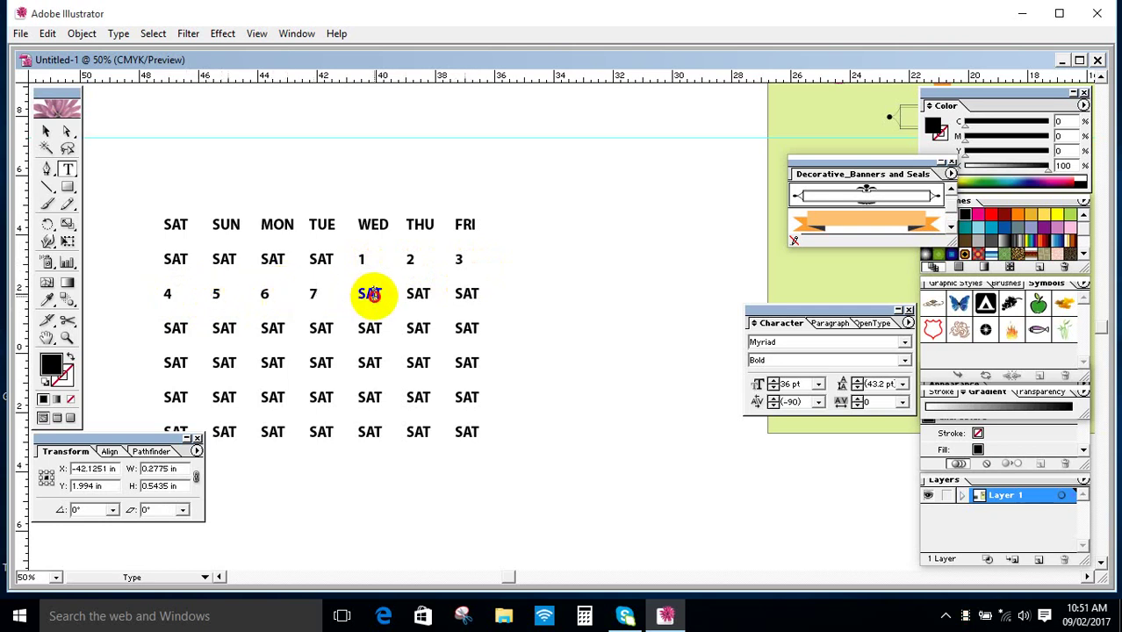
pyautogui.doubleClick(369, 295)
pyautogui.write('8')
pyautogui.doubleClick(415, 294)
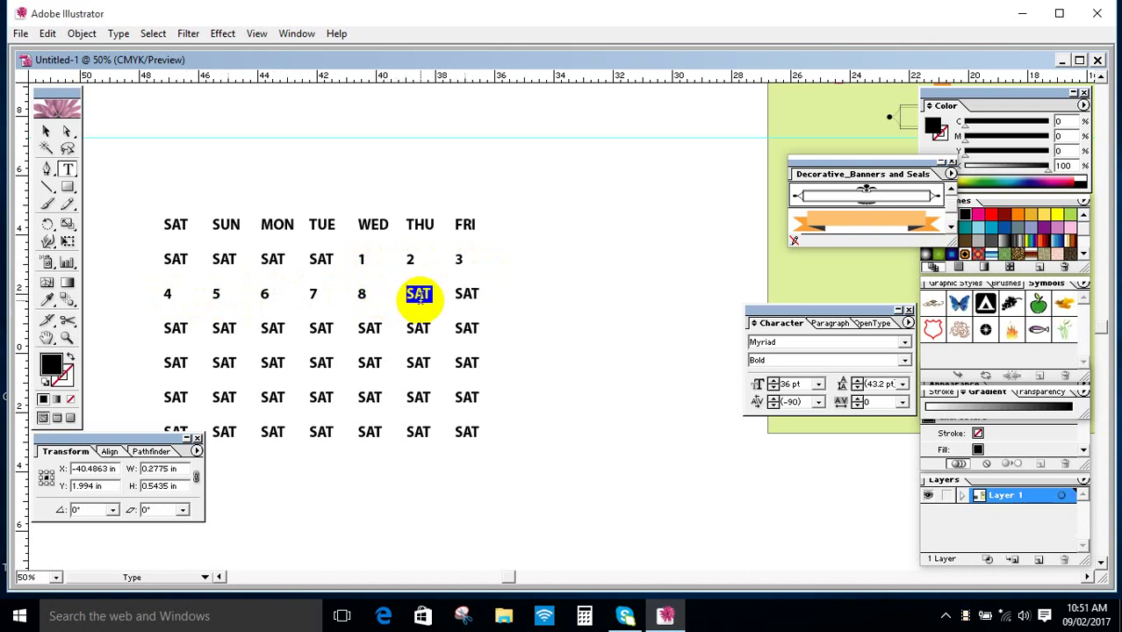
pyautogui.write('9')
pyautogui.doubleClick(466, 294)
pyautogui.write('10')
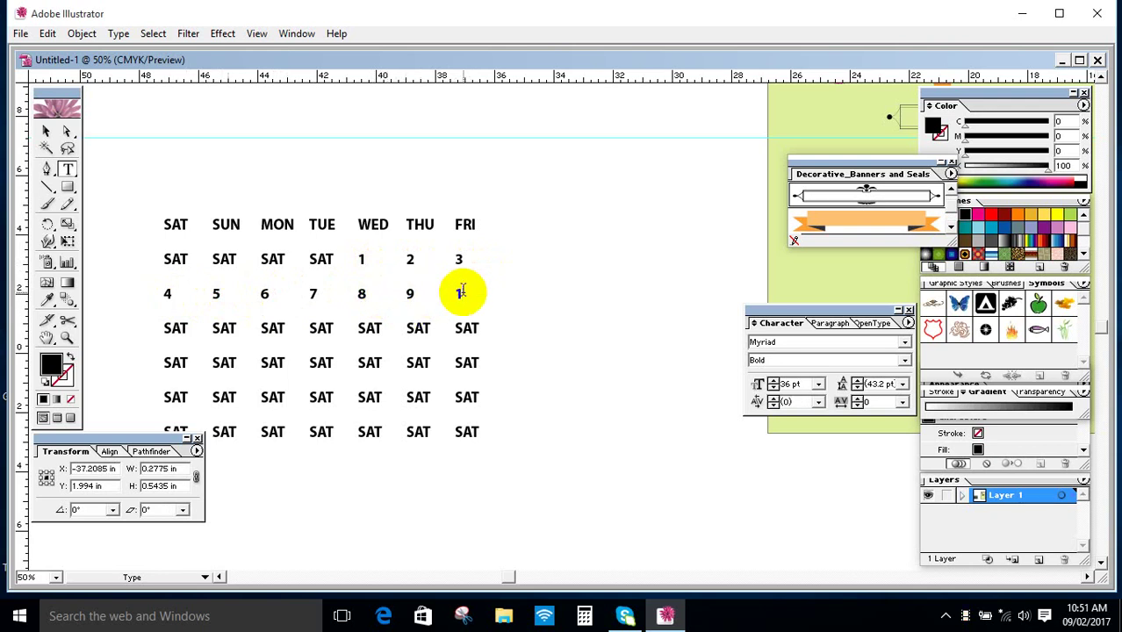
# Replace the seven labels of the fourth row with the dates 11 to 17, from SAT through FRI.
pyautogui.doubleClick(175, 335)
pyautogui.doubleClick(176, 332)
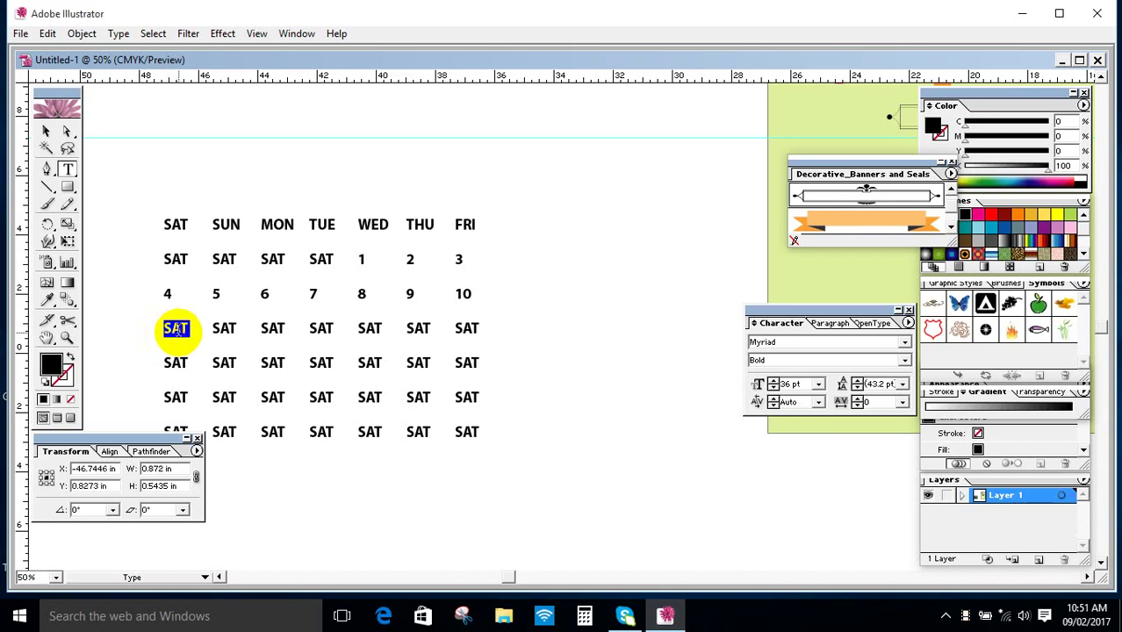
pyautogui.write('11')
pyautogui.doubleClick(224, 327)
pyautogui.write('12')
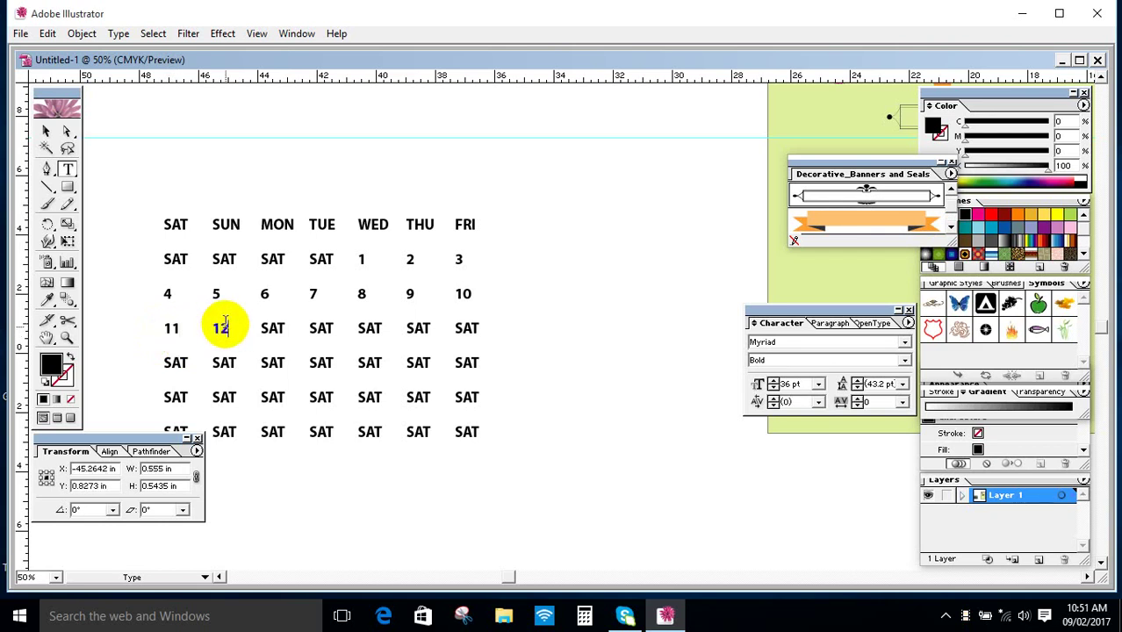
pyautogui.doubleClick(273, 328)
pyautogui.write('13')
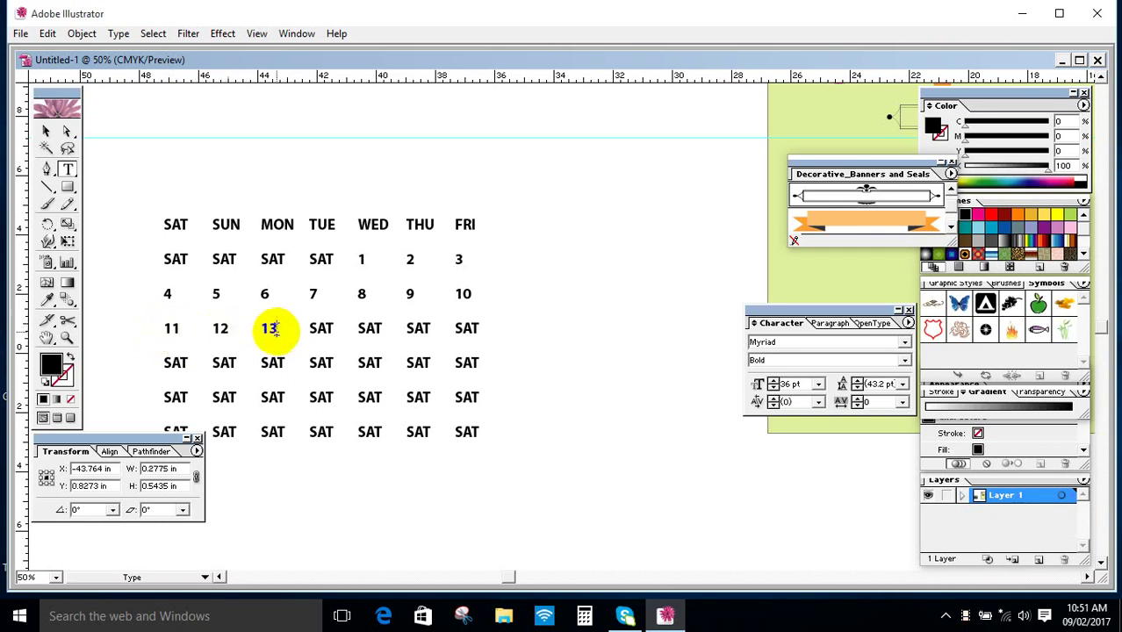
pyautogui.doubleClick(321, 328)
pyautogui.write('14')
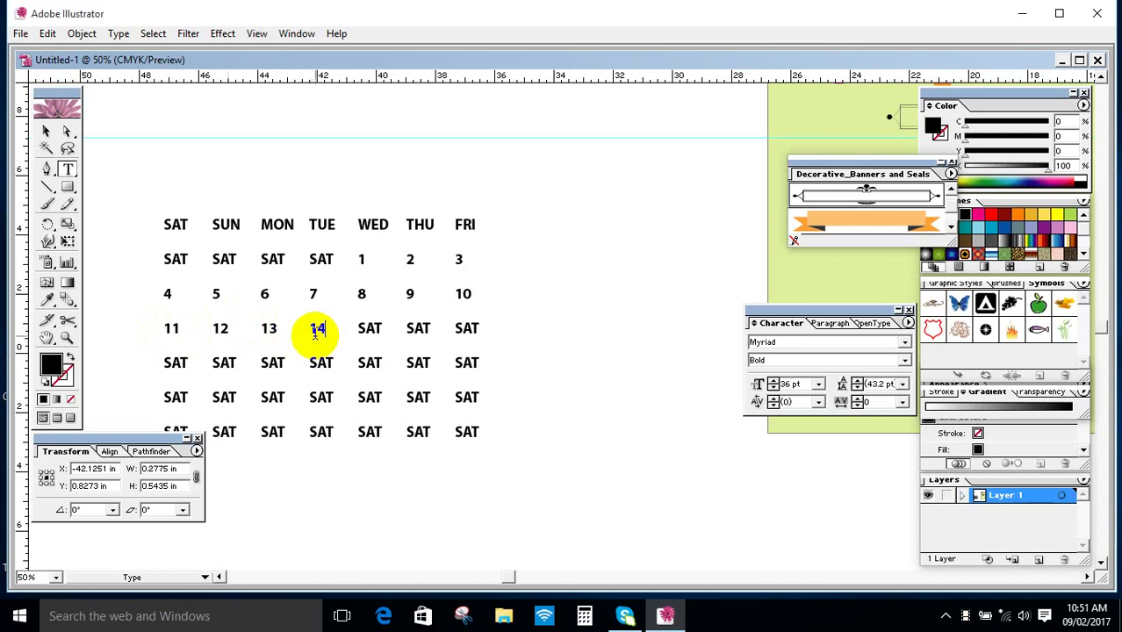
pyautogui.doubleClick(370, 328)
pyautogui.write('15')
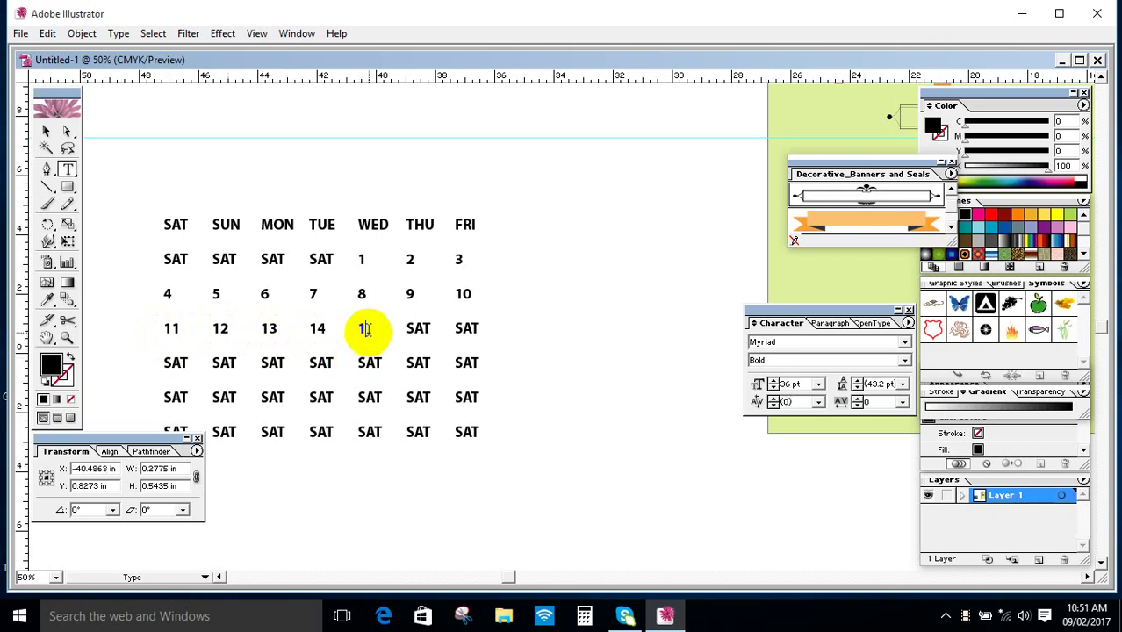
pyautogui.doubleClick(418, 328)
pyautogui.write('16')
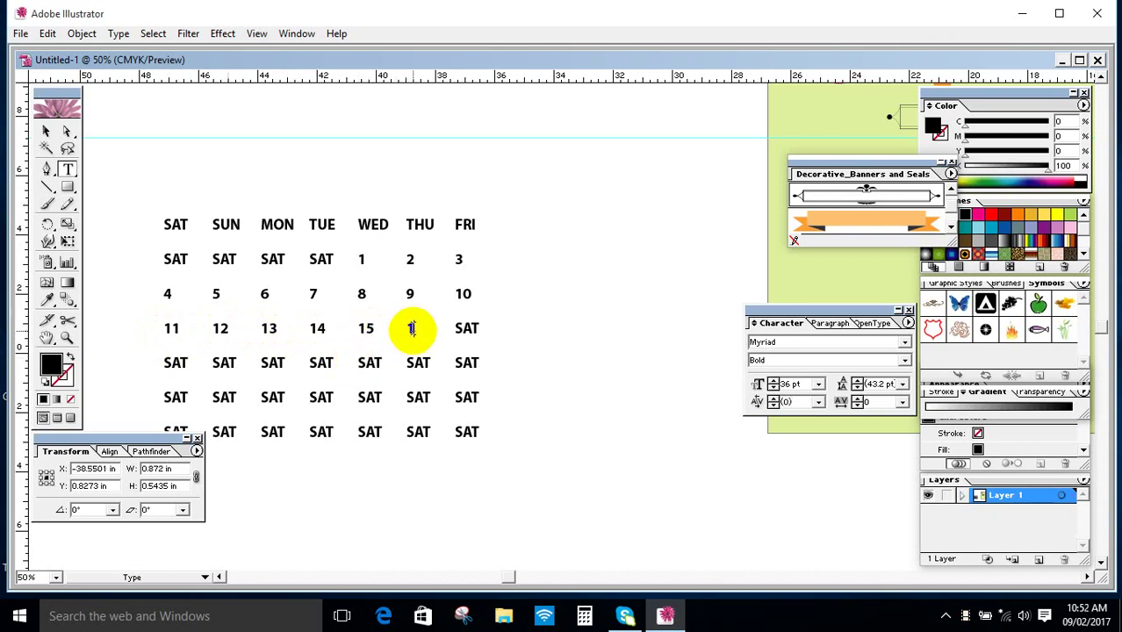
pyautogui.doubleClick(466, 328)
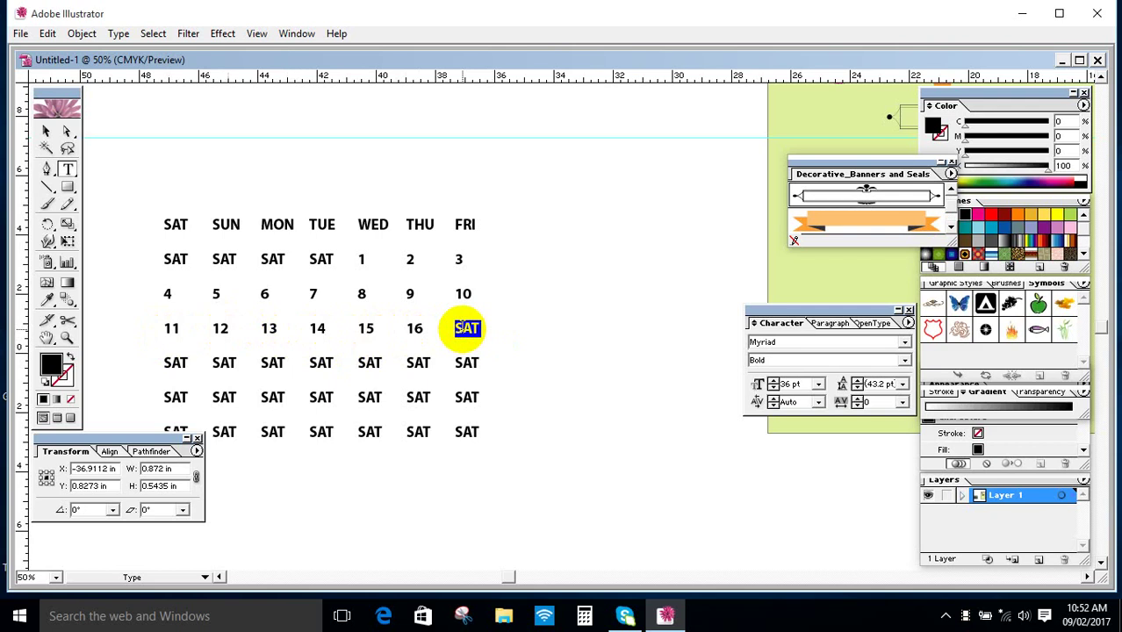
pyautogui.write('17')
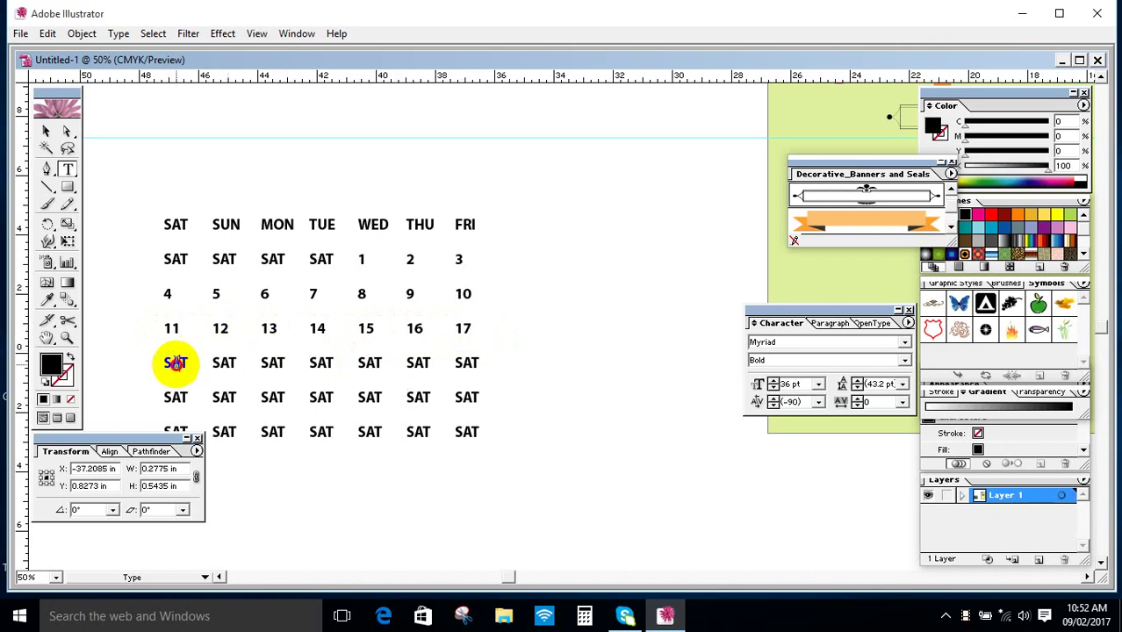
# Replace the seven labels of the fifth row with the dates 18 to 24, from SAT through FRI.
pyautogui.doubleClick(175, 363)
pyautogui.write('18')
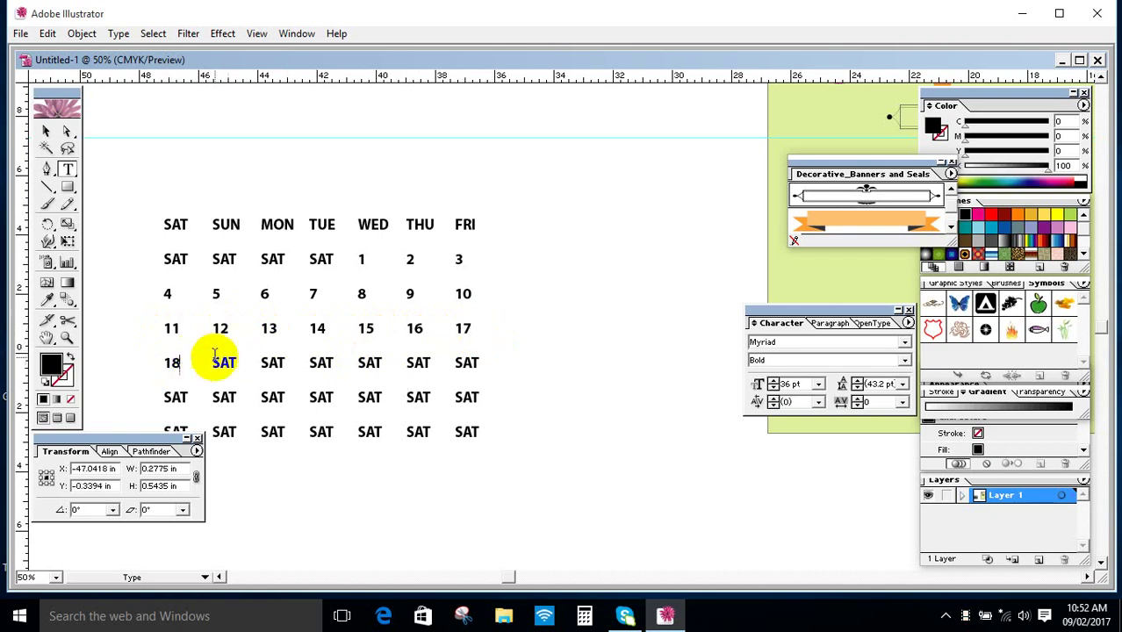
pyautogui.doubleClick(225, 363)
pyautogui.write('1')
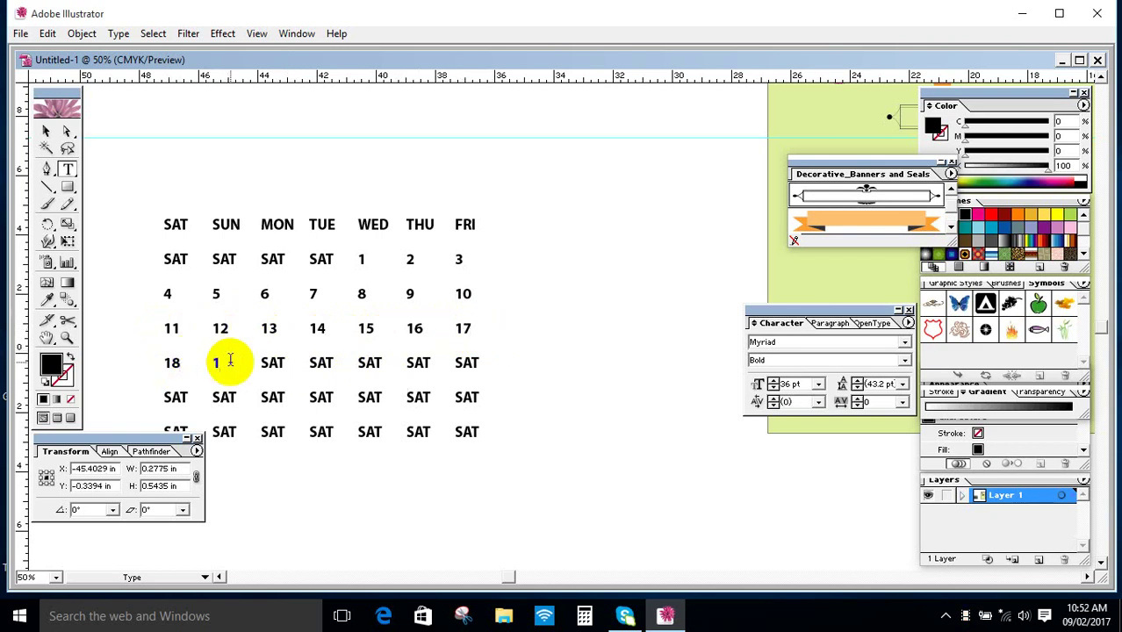
pyautogui.write('9')
pyautogui.doubleClick(272, 362)
pyautogui.write('2')
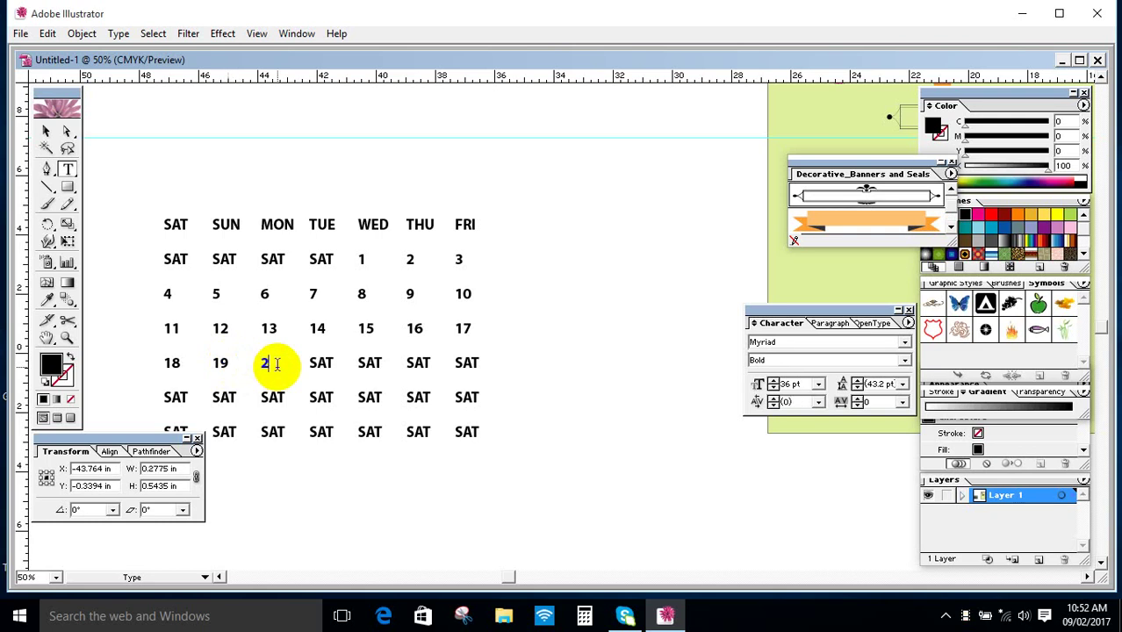
pyautogui.write('0')
pyautogui.doubleClick(322, 362)
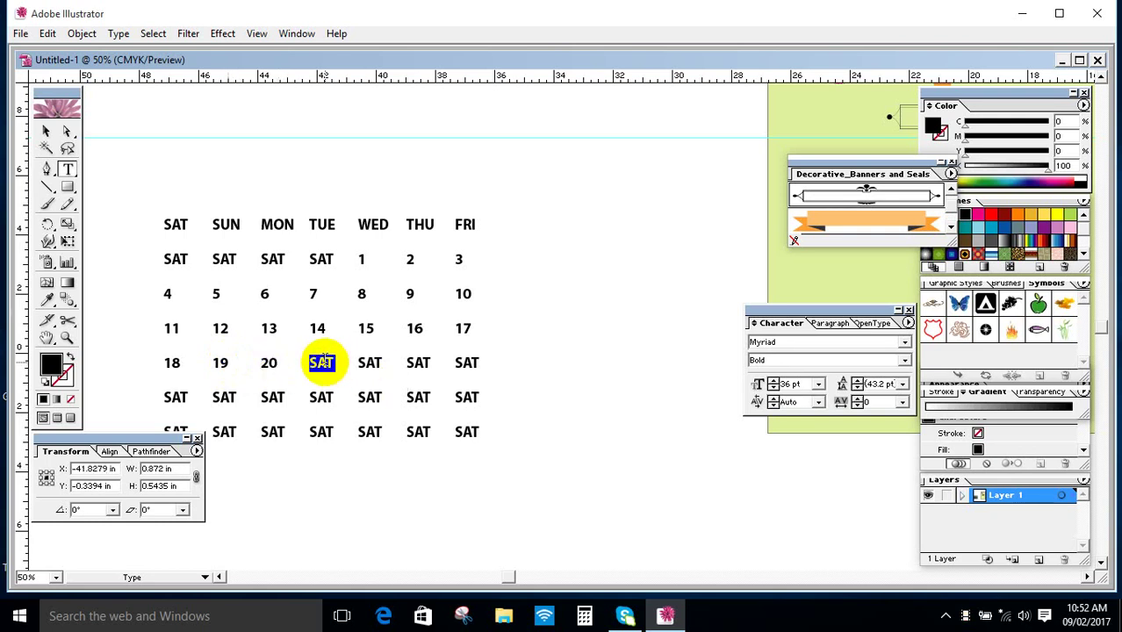
pyautogui.write('21')
pyautogui.doubleClick(370, 363)
pyautogui.write('22')
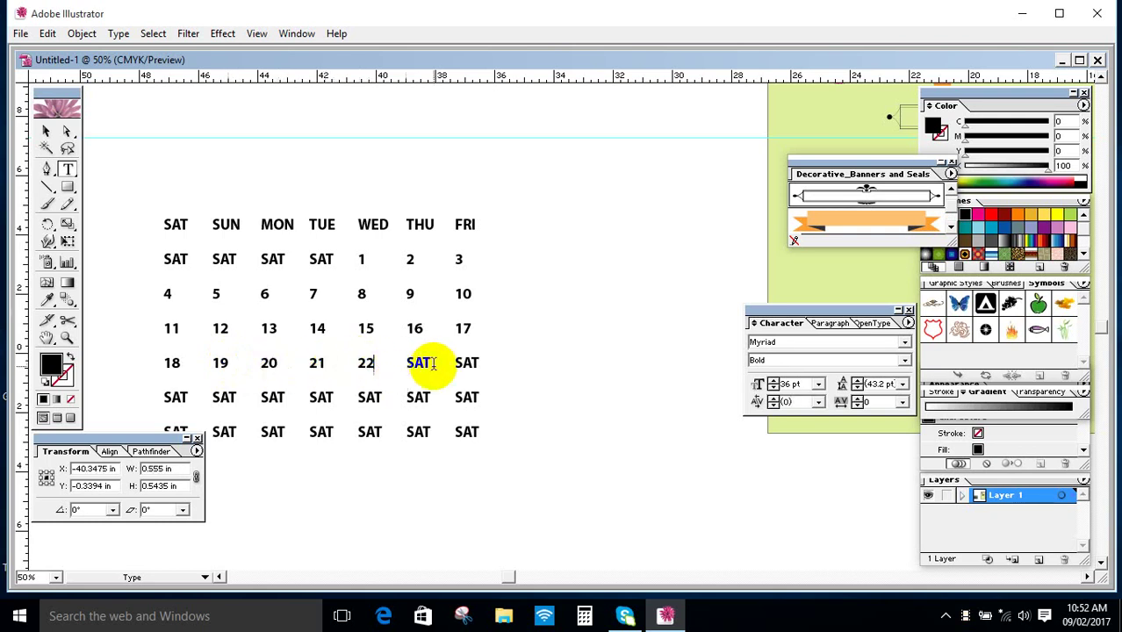
pyautogui.doubleClick(418, 363)
pyautogui.write('23')
pyautogui.doubleClick(466, 362)
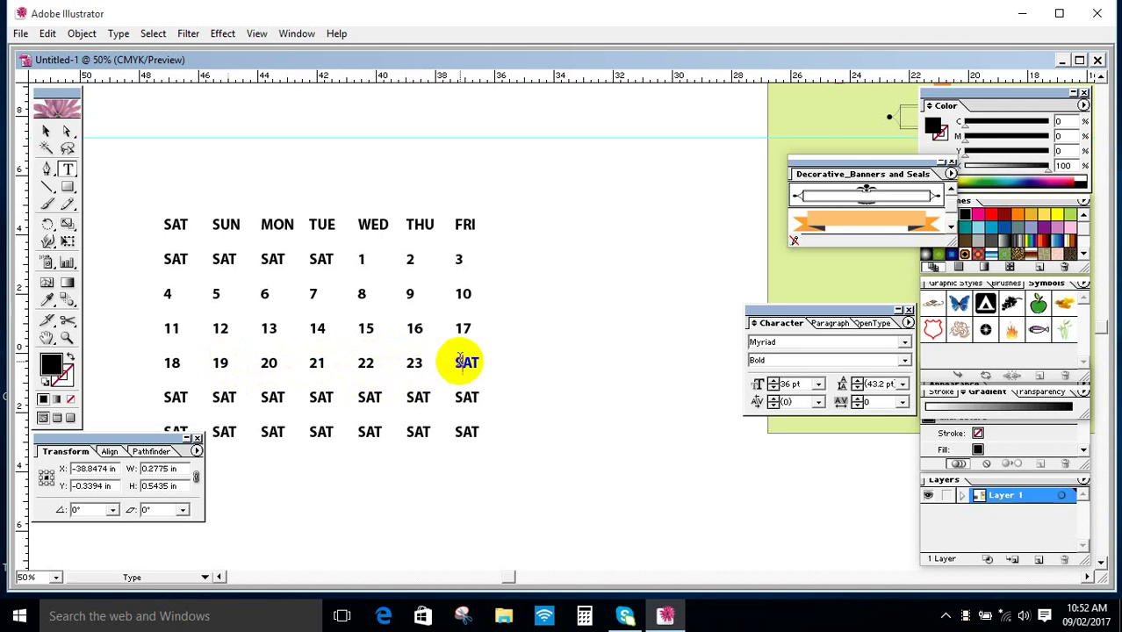
pyautogui.write('24')
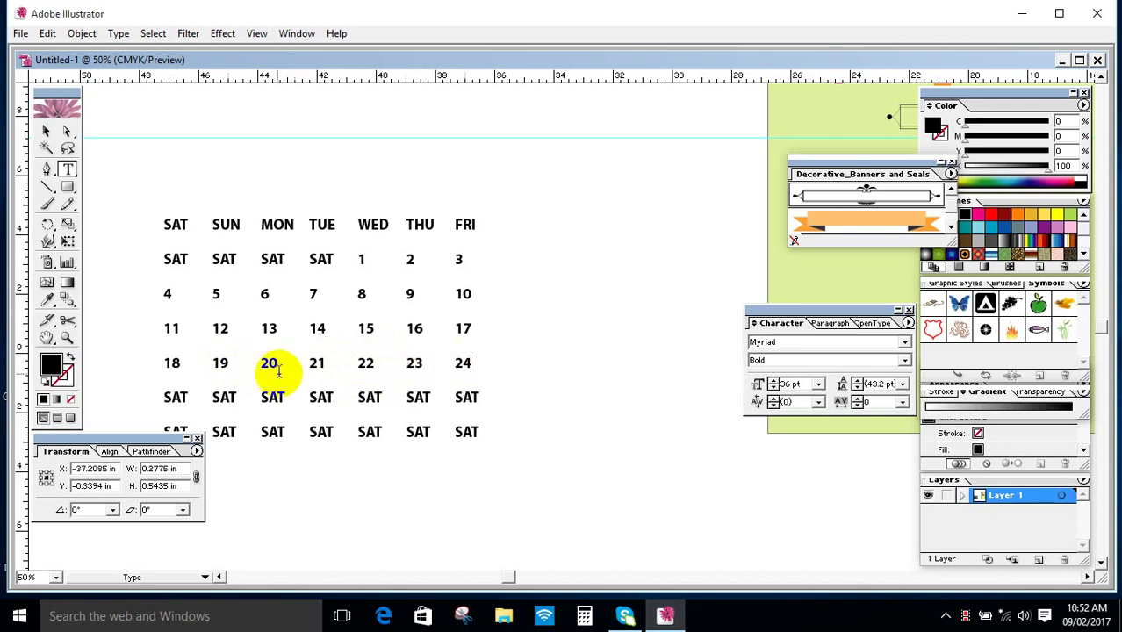
# Replace the seven labels of the sixth row with the dates 25 to 31, from SAT through FRI, and deselect the text.
pyautogui.doubleClick(178, 397)
pyautogui.write('25')
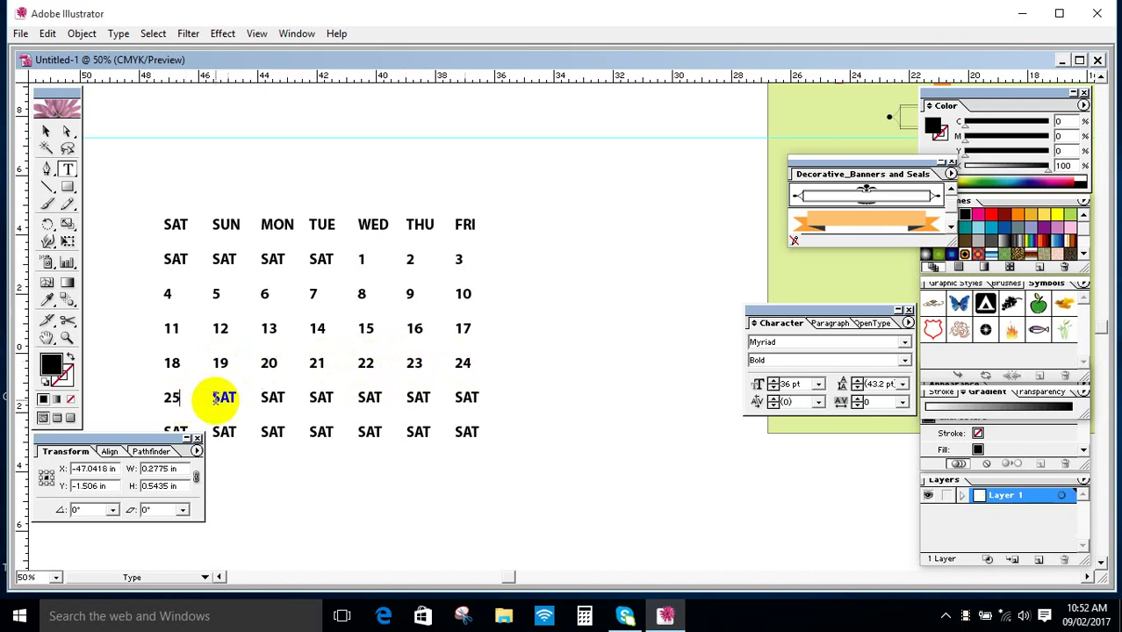
pyautogui.doubleClick(224, 397)
pyautogui.write('26')
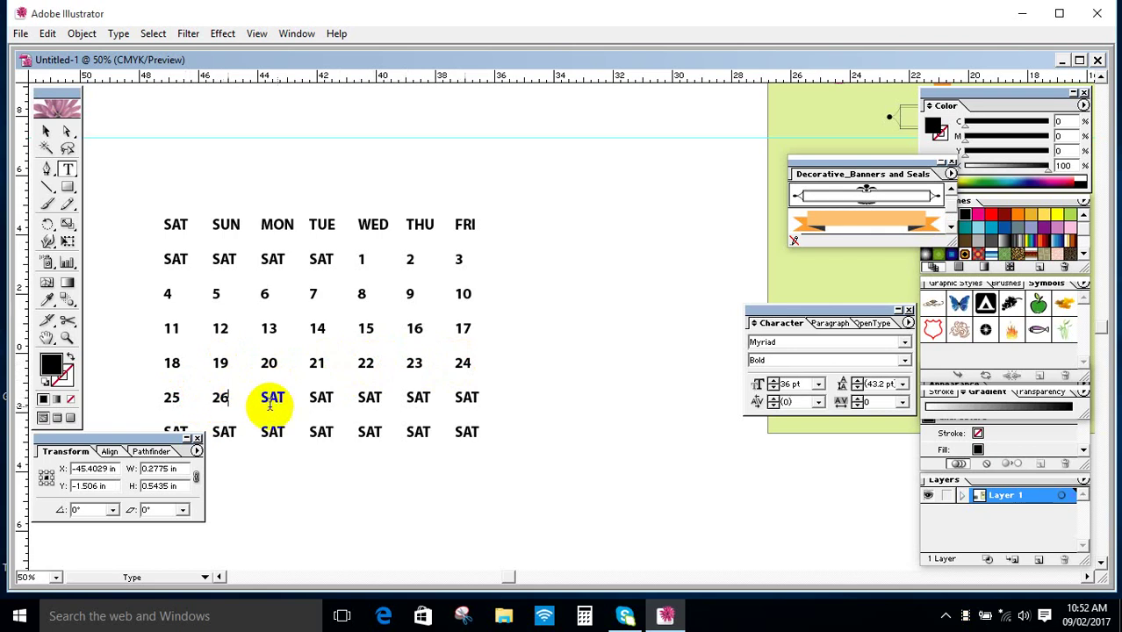
pyautogui.doubleClick(272, 397)
pyautogui.write('27')
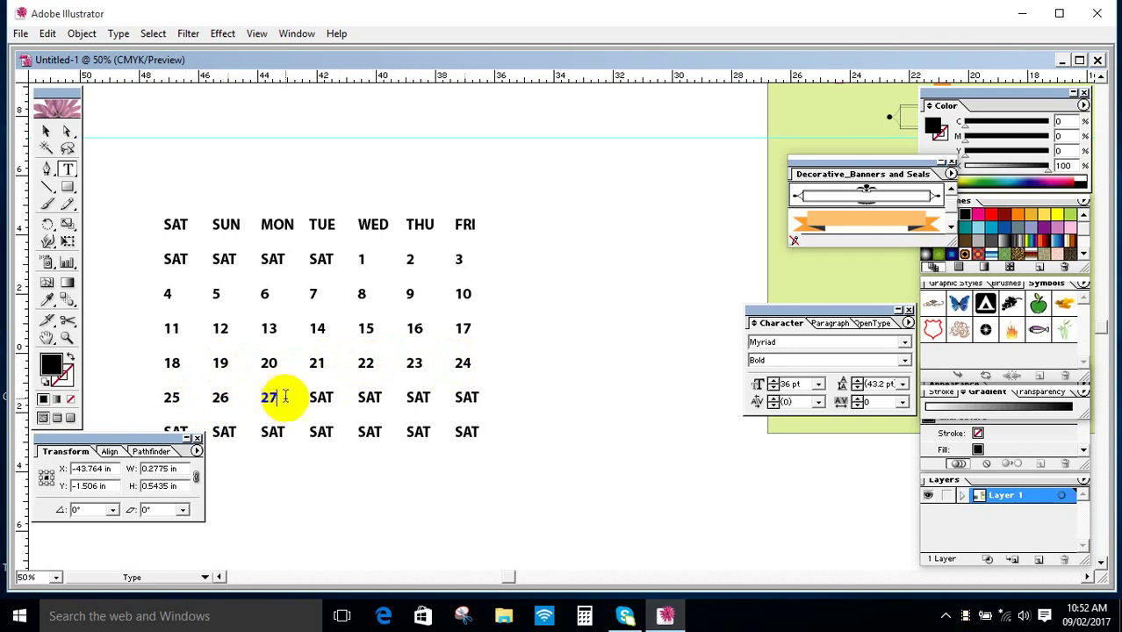
pyautogui.doubleClick(321, 397)
pyautogui.write('28')
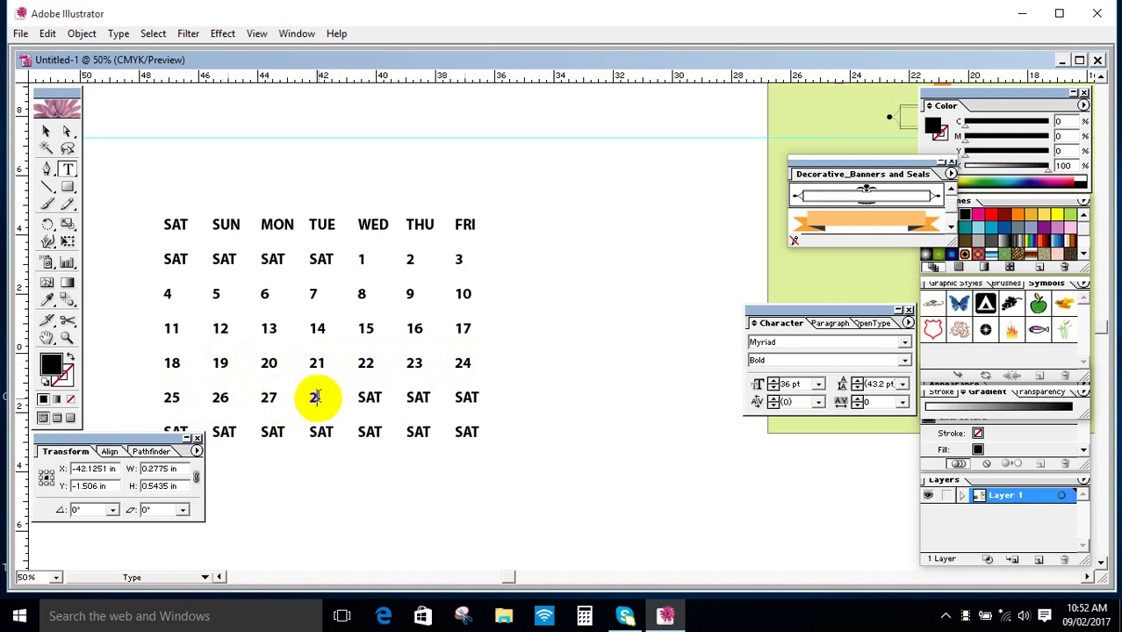
pyautogui.doubleClick(367, 397)
pyautogui.write('29')
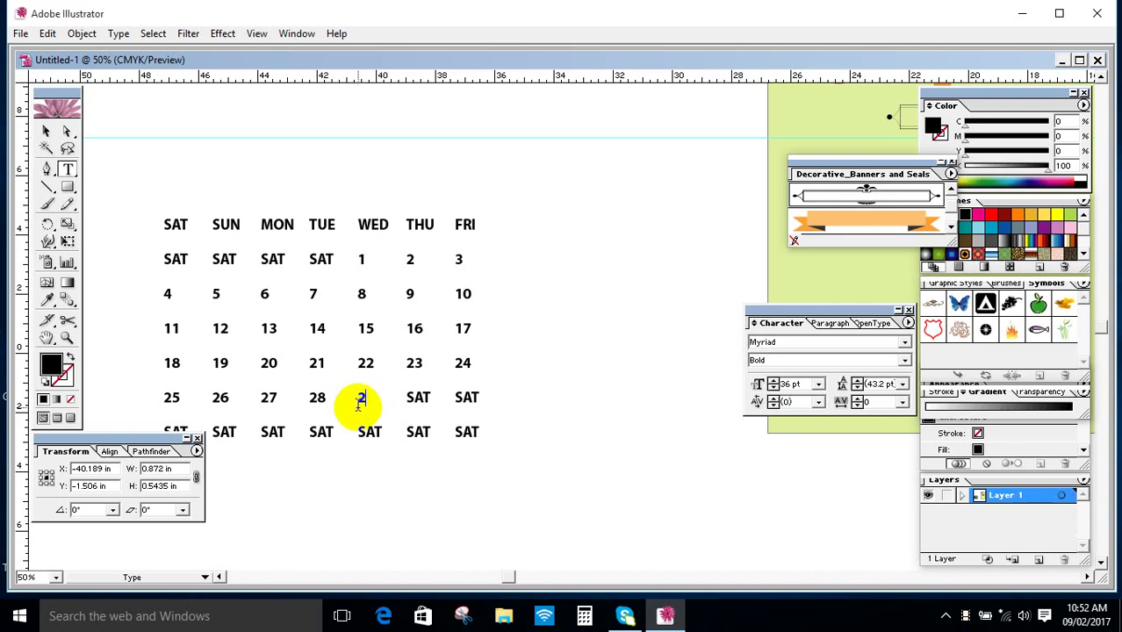
pyautogui.doubleClick(415, 397)
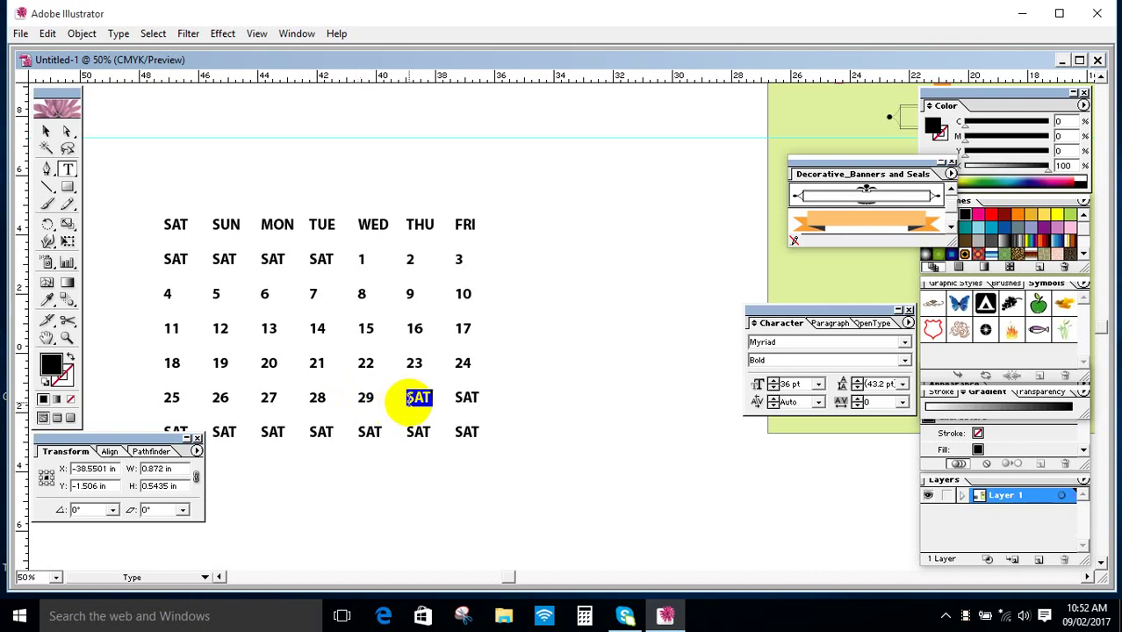
pyautogui.write('30')
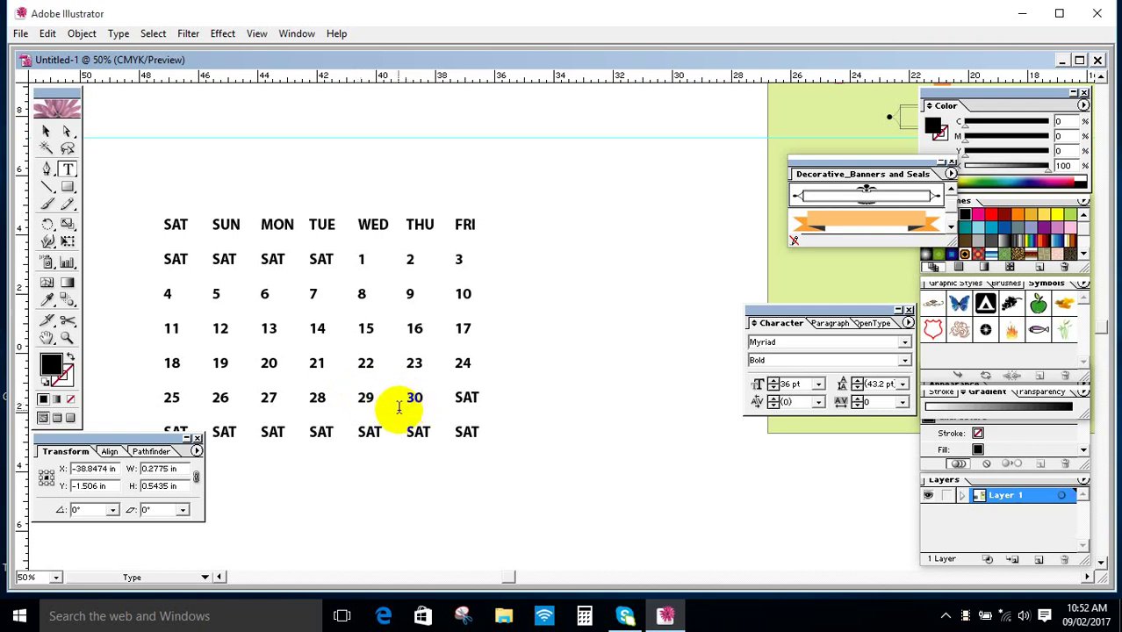
pyautogui.doubleClick(376, 397)
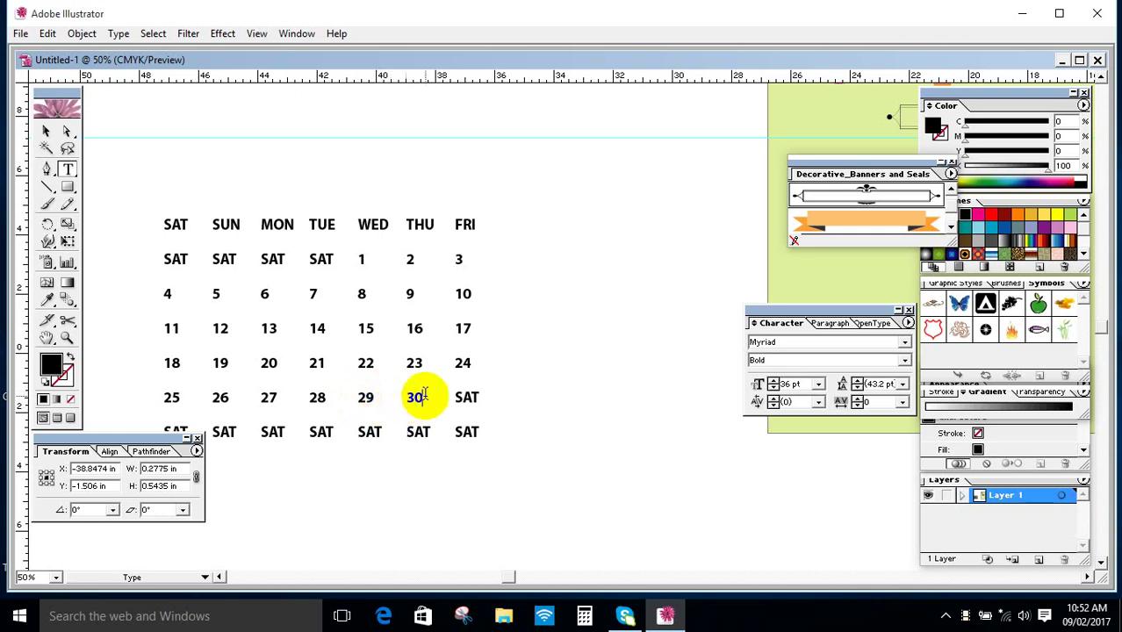
pyautogui.doubleClick(466, 398)
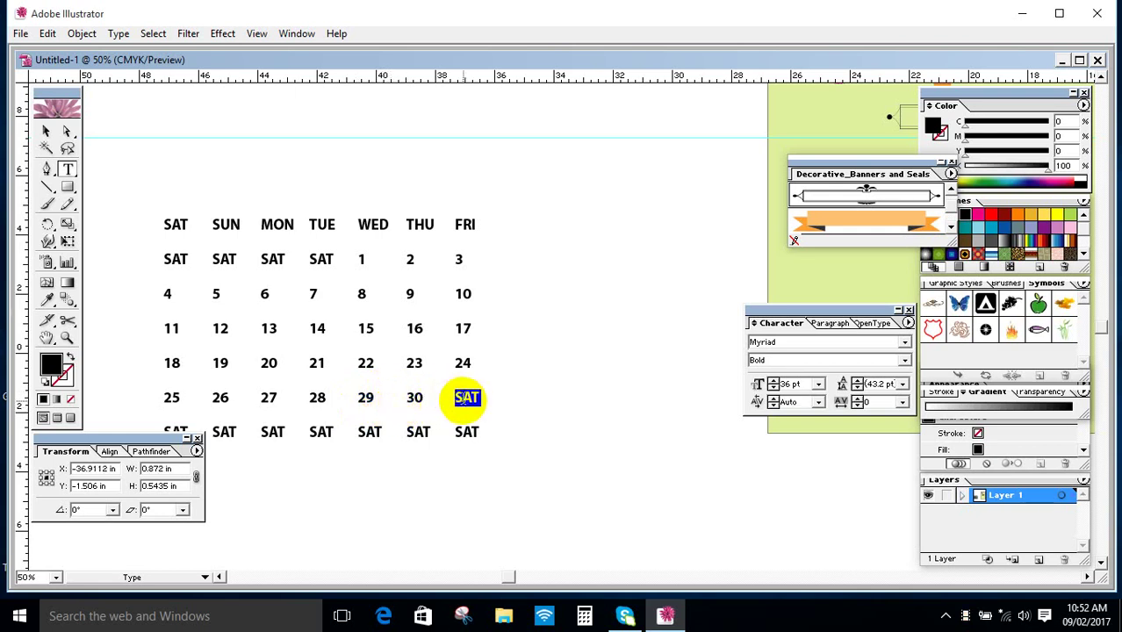
pyautogui.write('31')
pyautogui.click(45, 130)
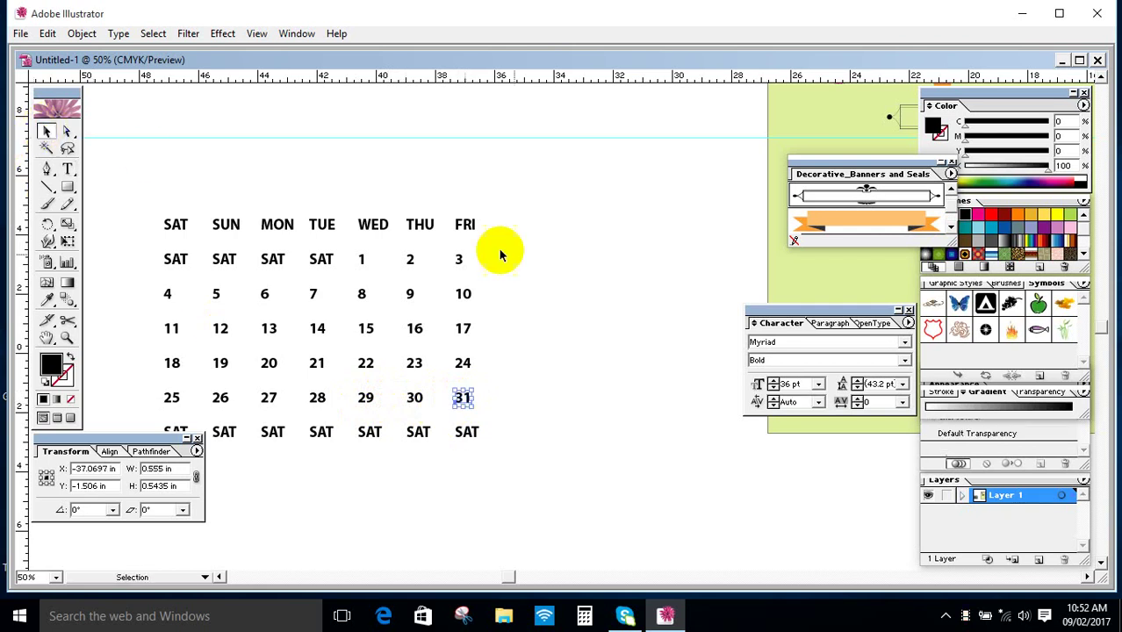
pyautogui.click(441, 402)
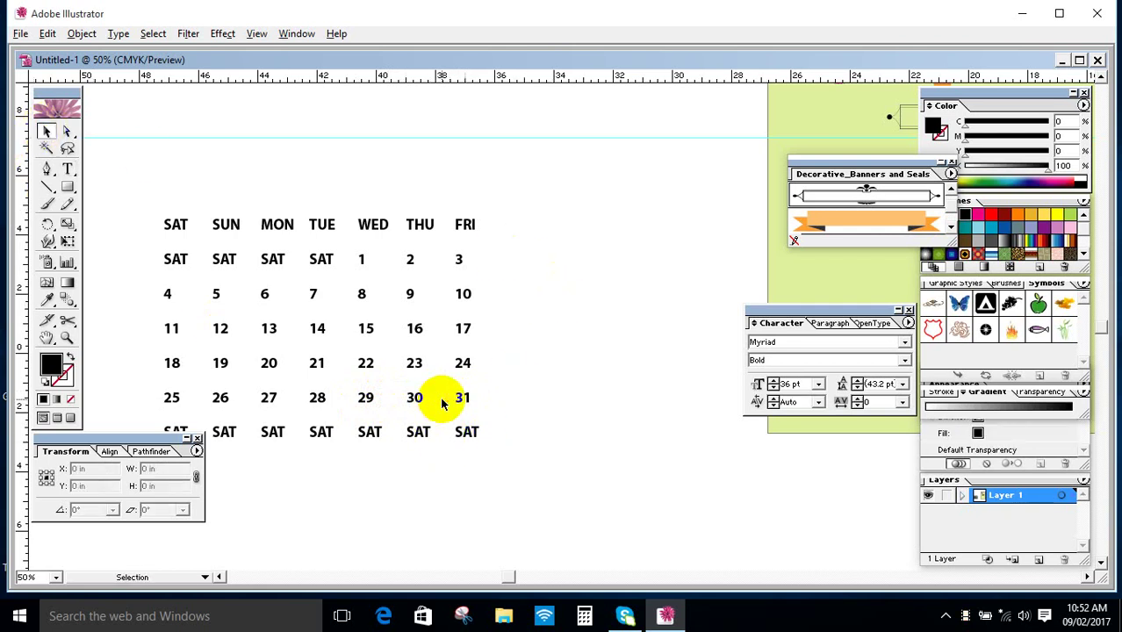
# Delete the leftover seventh row of SAT labels below the date 25 to 31 row.
pyautogui.moveTo(370, 366); pyautogui.dragTo(524, 340)
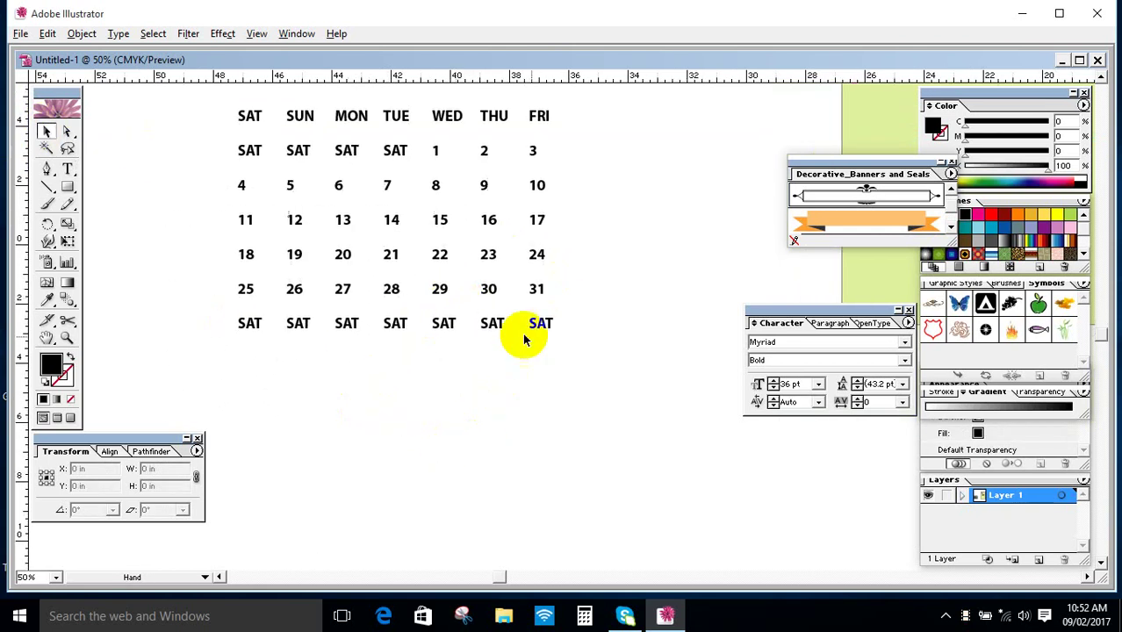
pyautogui.moveTo(601, 347); pyautogui.dragTo(205, 321)
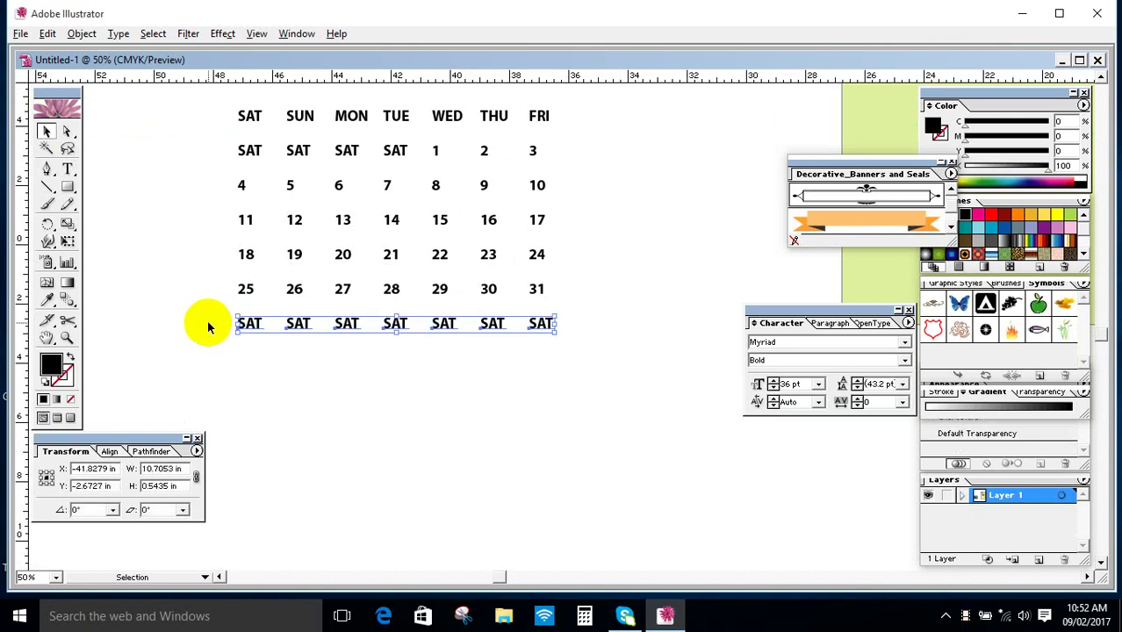
pyautogui.press('Delete')
# Replace the four SAT placeholders before date 1 in the second row with asterisks, and deselect the text.
pyautogui.press('t')
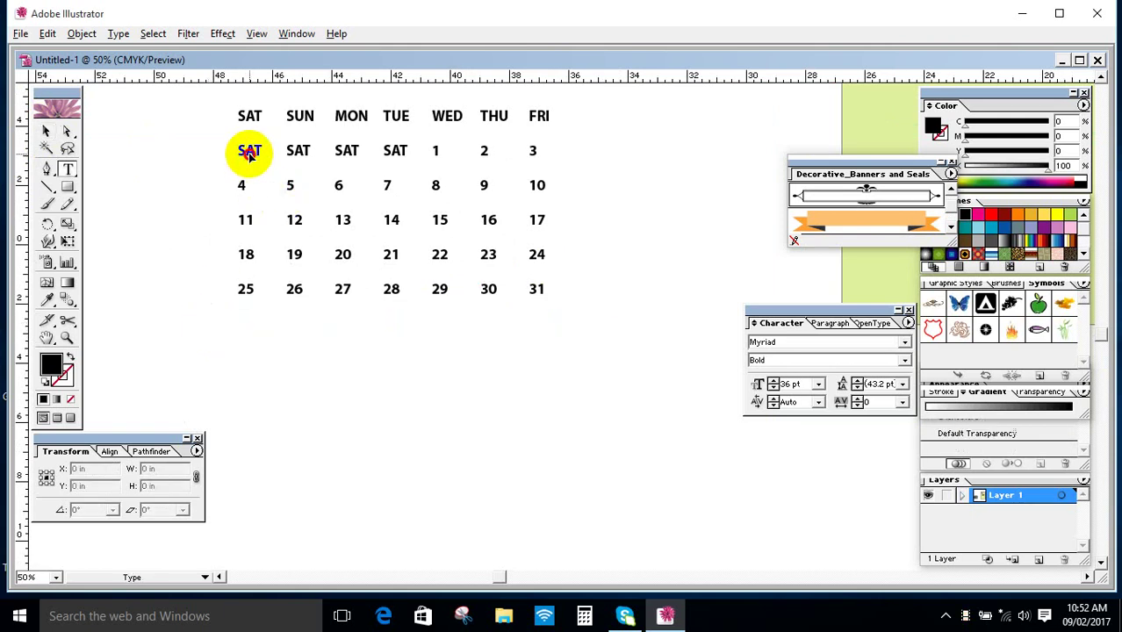
pyautogui.doubleClick(250, 154)
pyautogui.write('*')
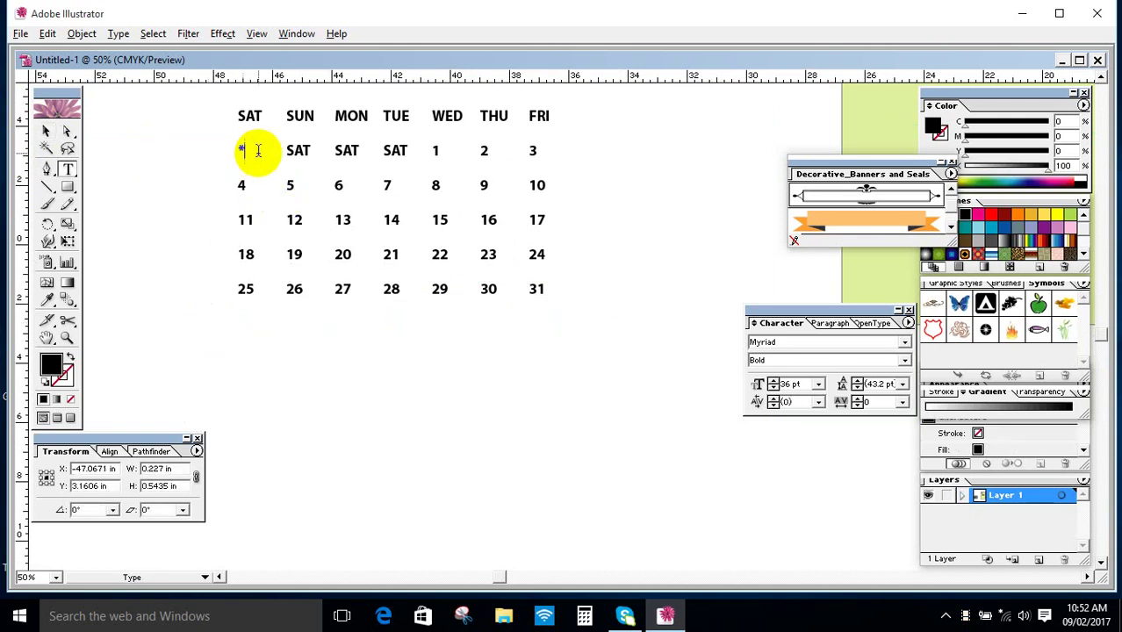
pyautogui.doubleClick(349, 151)
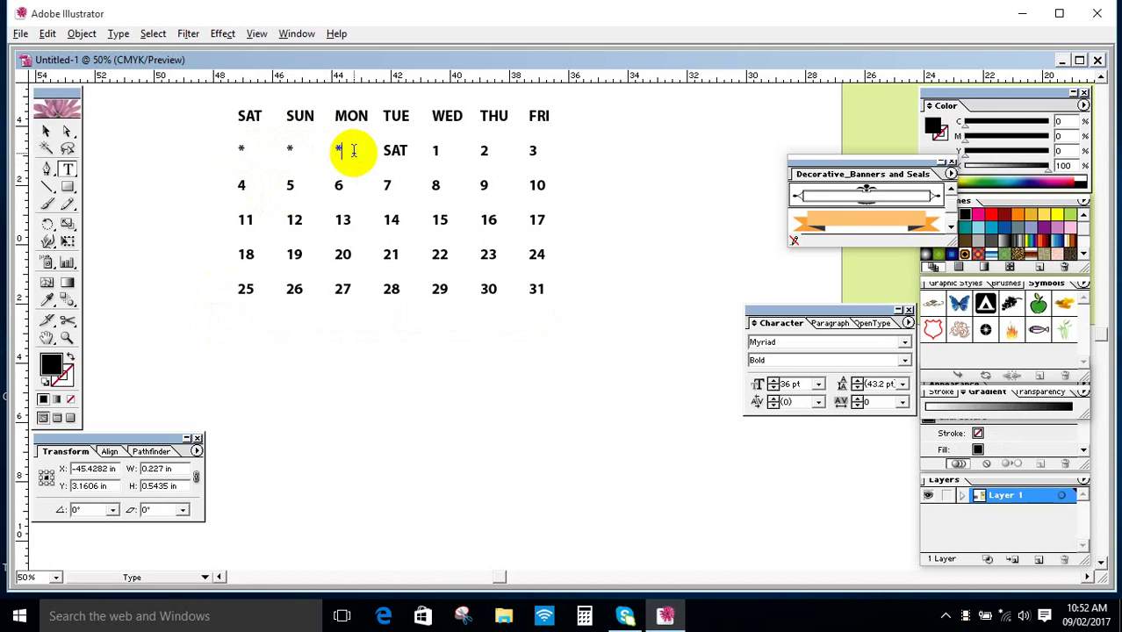
pyautogui.write('*')
pyautogui.doubleClick(395, 152)
pyautogui.write('*')
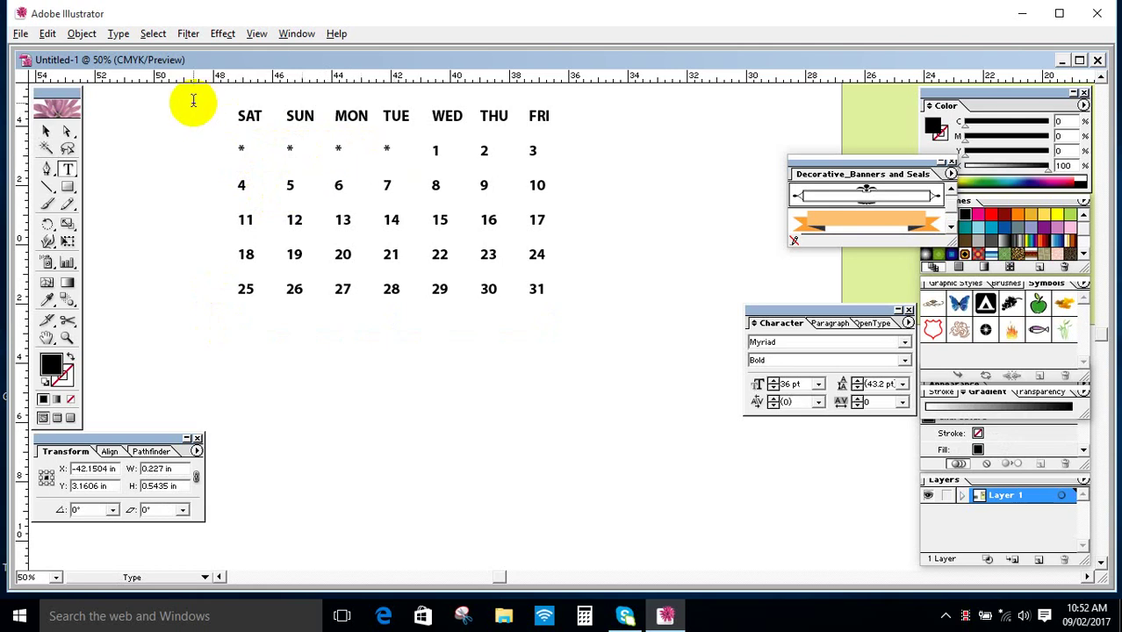
pyautogui.click(46, 131)
pyautogui.click(400, 422)
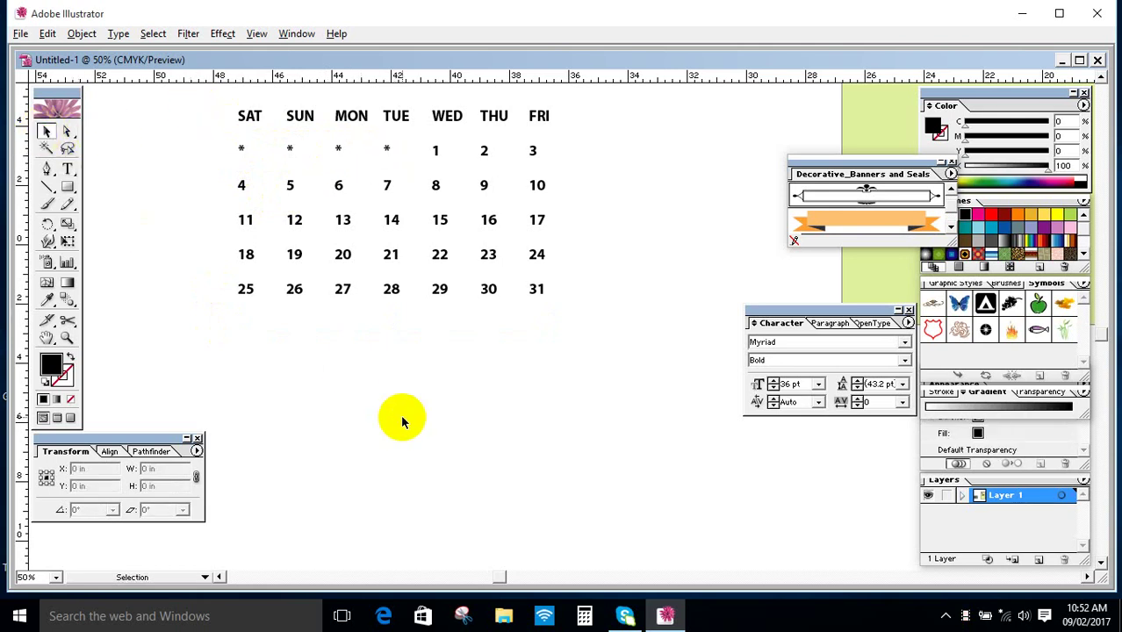
# Select the SAT column from the weekday label down to 25 and align its entries on their horizontal centers.
pyautogui.keyDown('ctrl'); pyautogui.keyDown('alt'); pyautogui.click(401, 414); pyautogui.keyUp('alt'); pyautogui.keyUp('ctrl')
pyautogui.moveTo(417, 256); pyautogui.dragTo(301, 342)
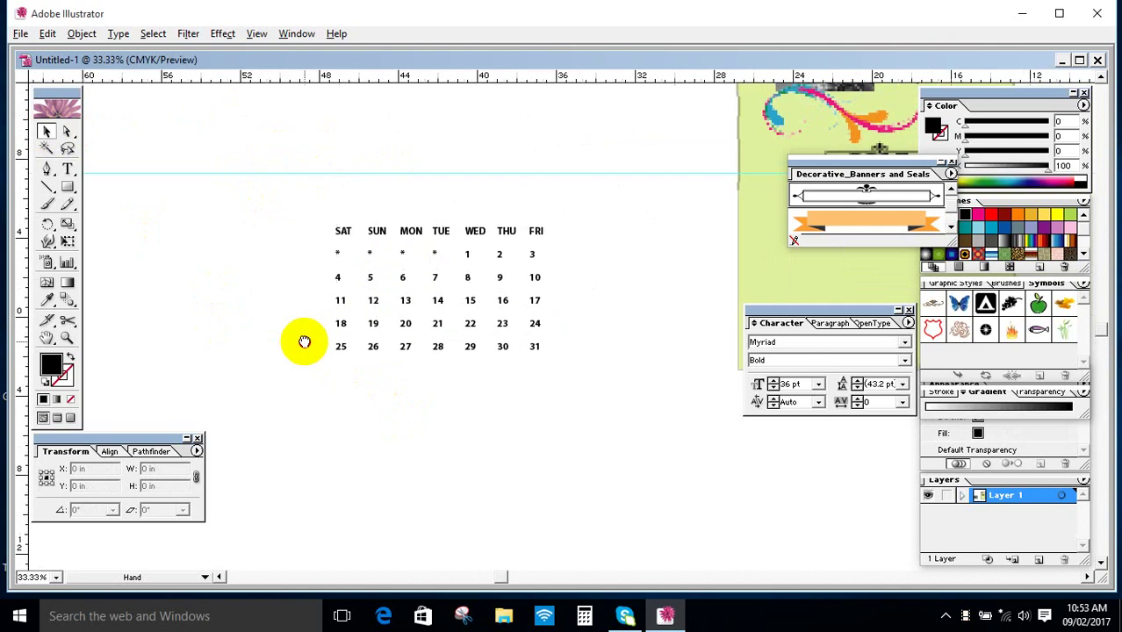
pyautogui.moveTo(313, 228); pyautogui.dragTo(346, 461)
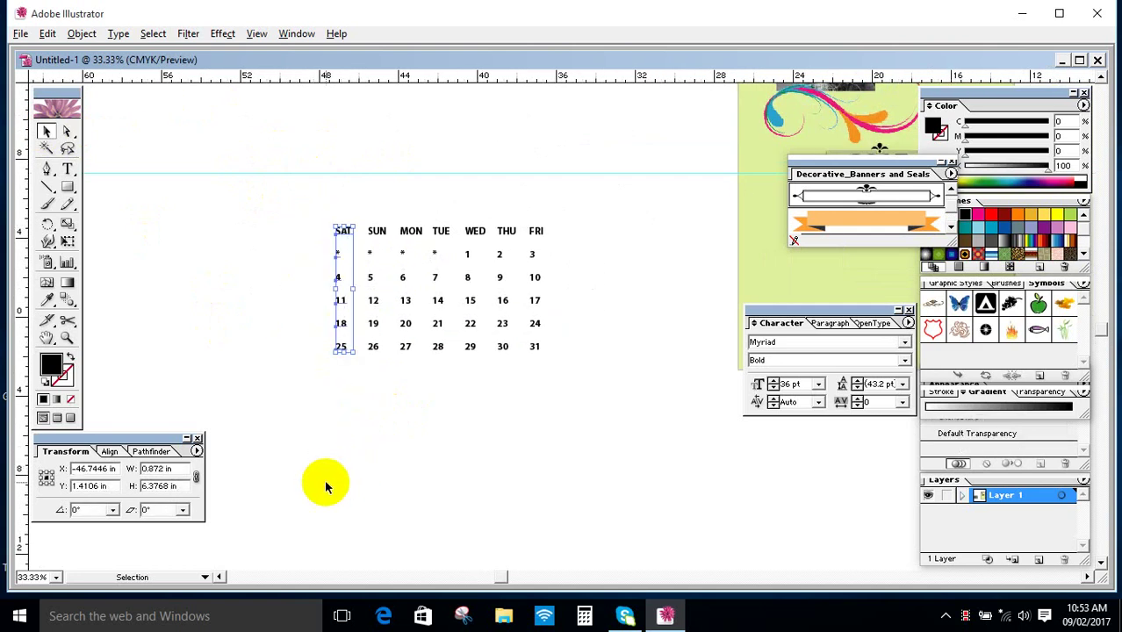
pyautogui.click(383, 446)
pyautogui.moveTo(323, 204); pyautogui.dragTo(351, 413)
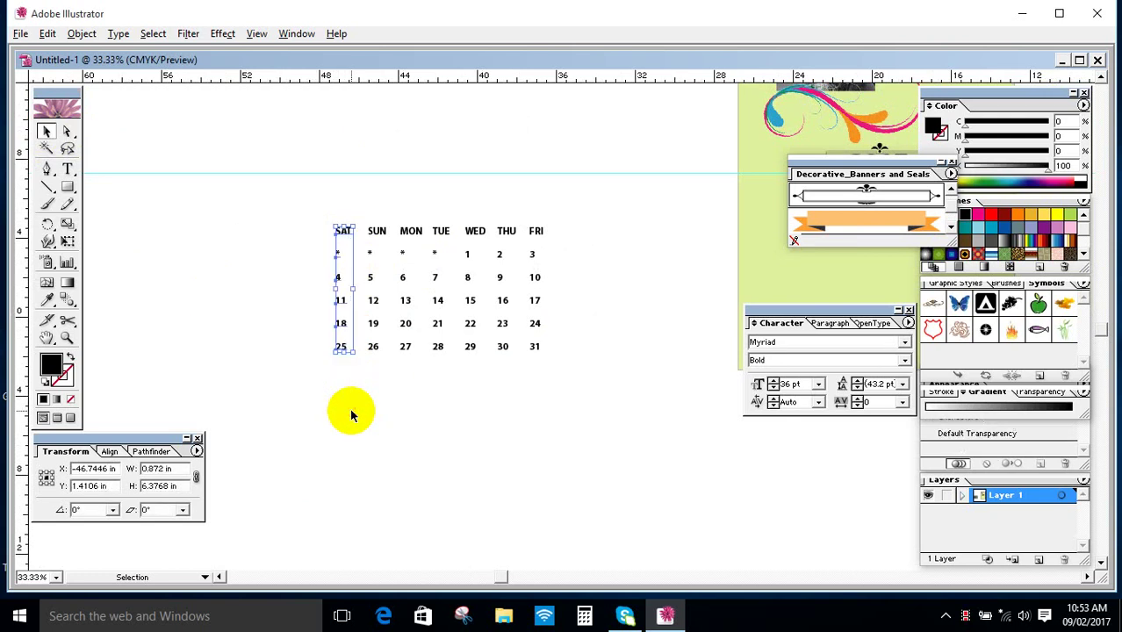
pyautogui.click(109, 451)
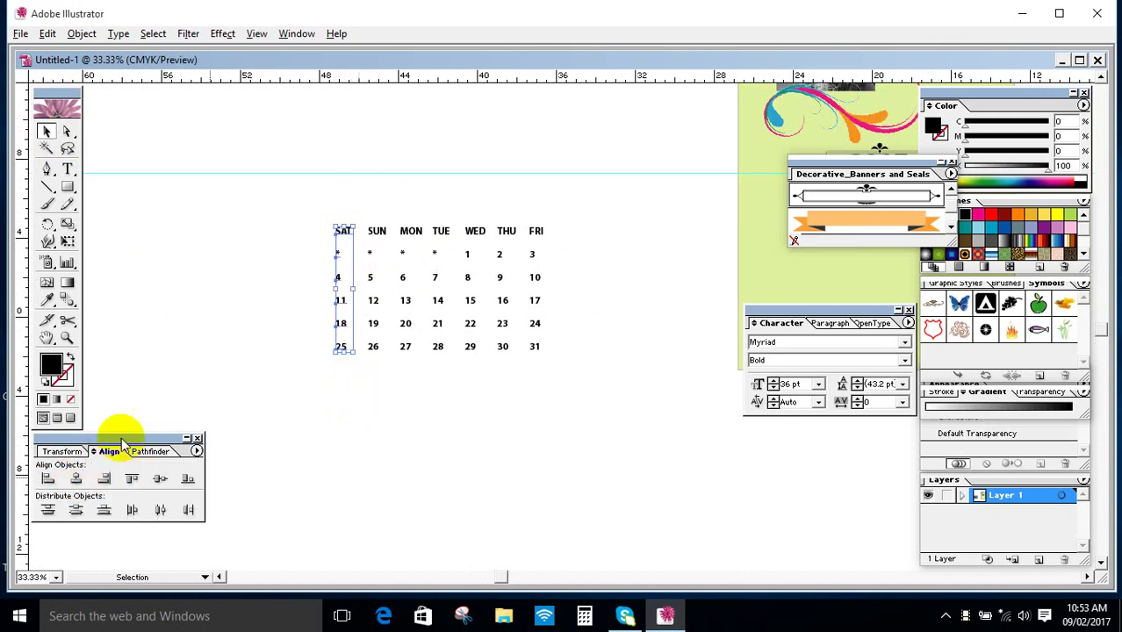
pyautogui.click(77, 479)
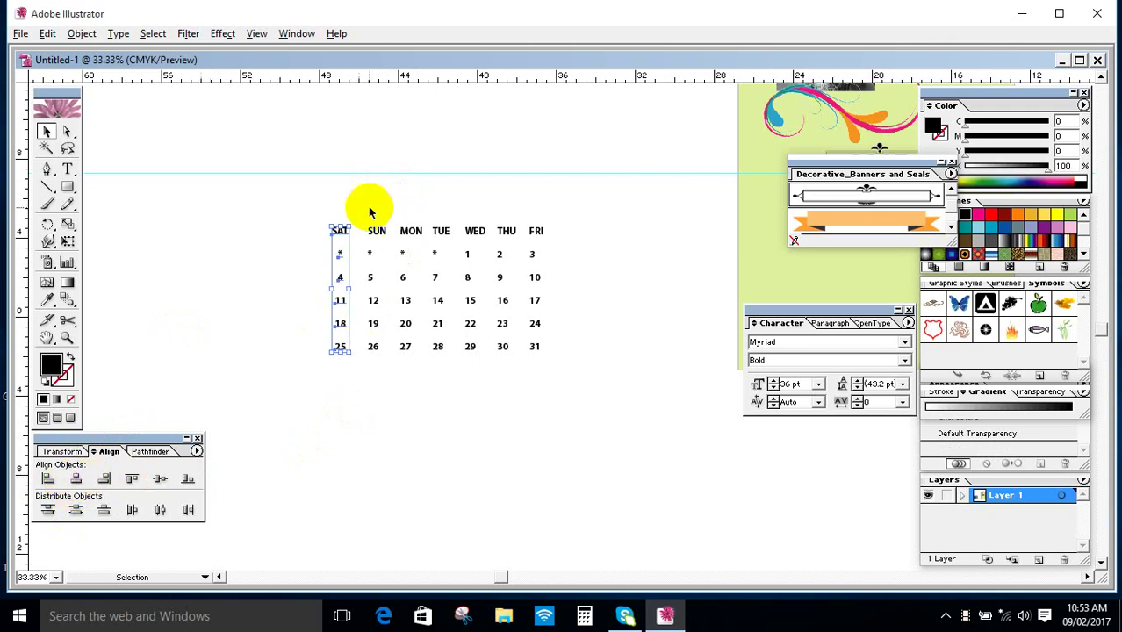
# Center-align the entries of the SUN, MON and TUE columns horizontally, one column at a time.
pyautogui.moveTo(369, 195); pyautogui.dragTo(372, 395)
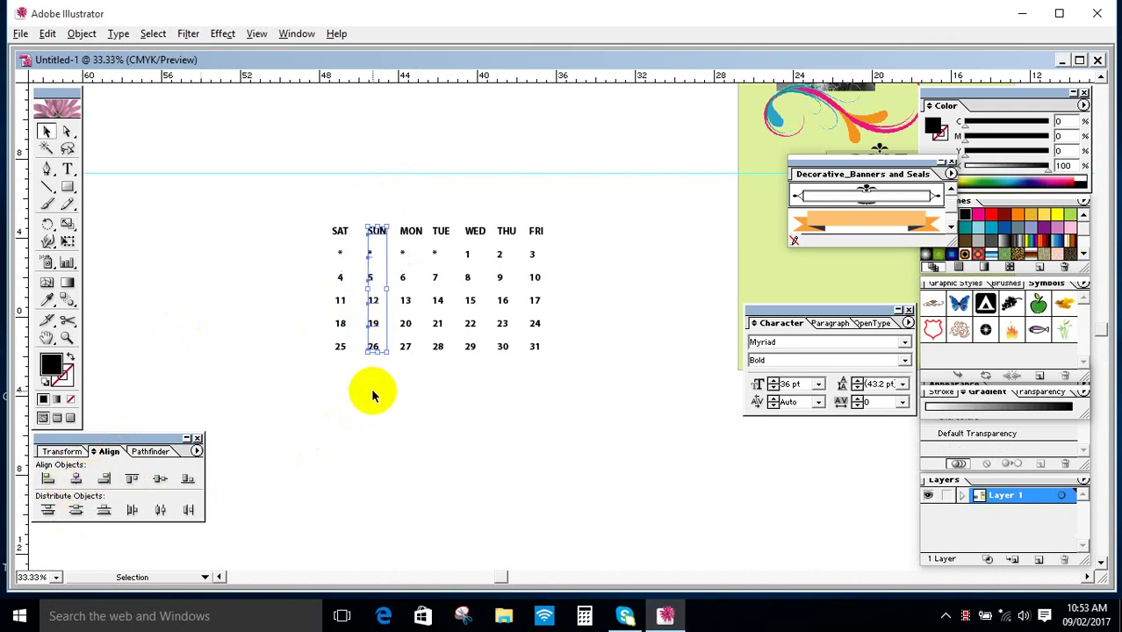
pyautogui.click(78, 478)
pyautogui.moveTo(409, 180); pyautogui.dragTo(394, 399)
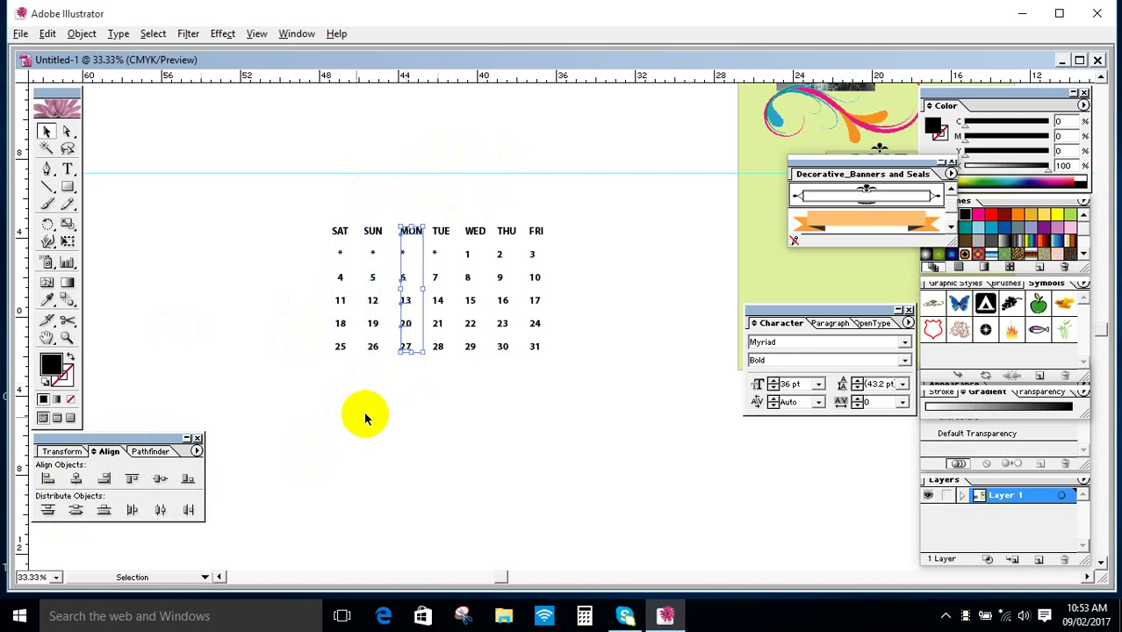
pyautogui.click(77, 479)
pyautogui.moveTo(450, 183); pyautogui.dragTo(427, 395)
pyautogui.click(77, 478)
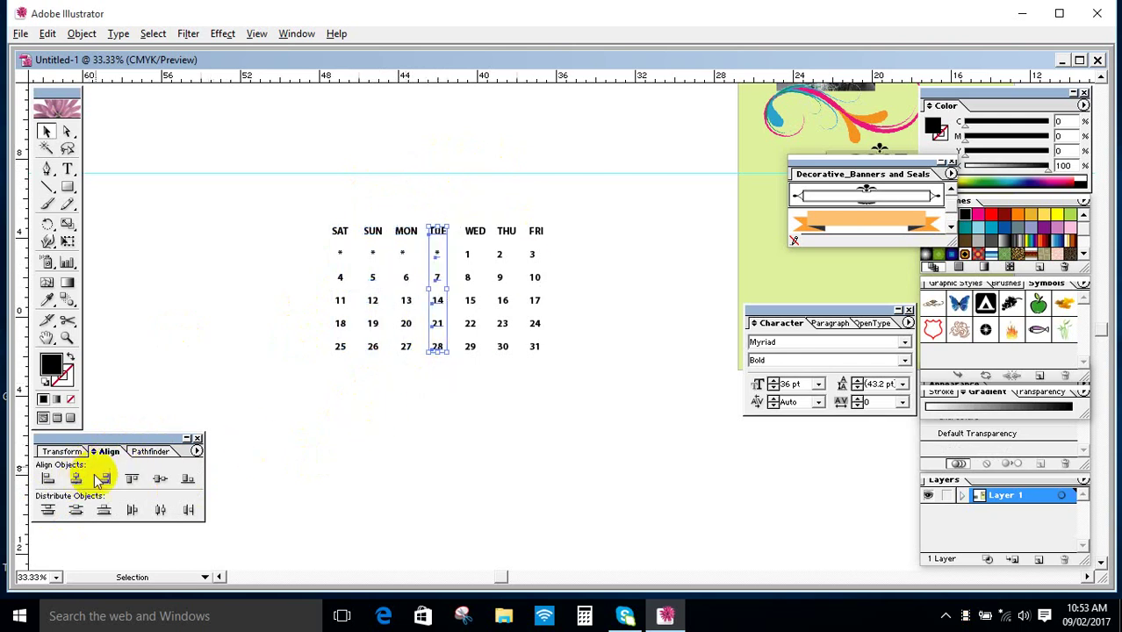
# Center-align the entries of the WED, THU and FRI columns horizontally, one column at a time, and deselect.
pyautogui.moveTo(480, 193); pyautogui.dragTo(456, 390)
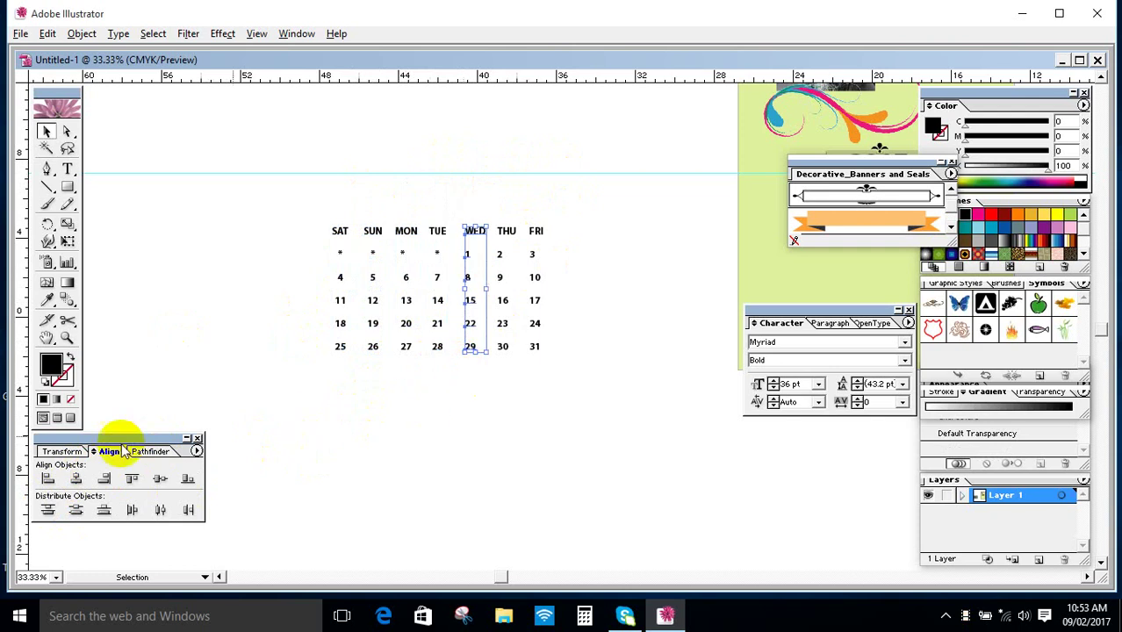
pyautogui.click(77, 478)
pyautogui.moveTo(513, 196); pyautogui.dragTo(489, 370)
pyautogui.click(77, 478)
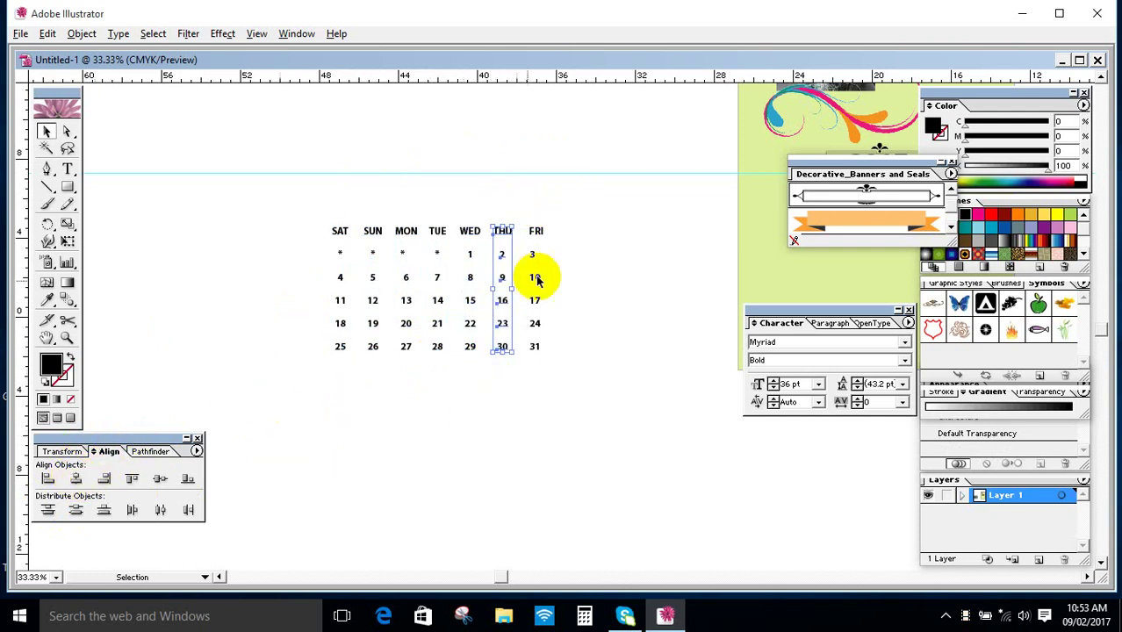
pyautogui.moveTo(554, 188); pyautogui.dragTo(533, 400)
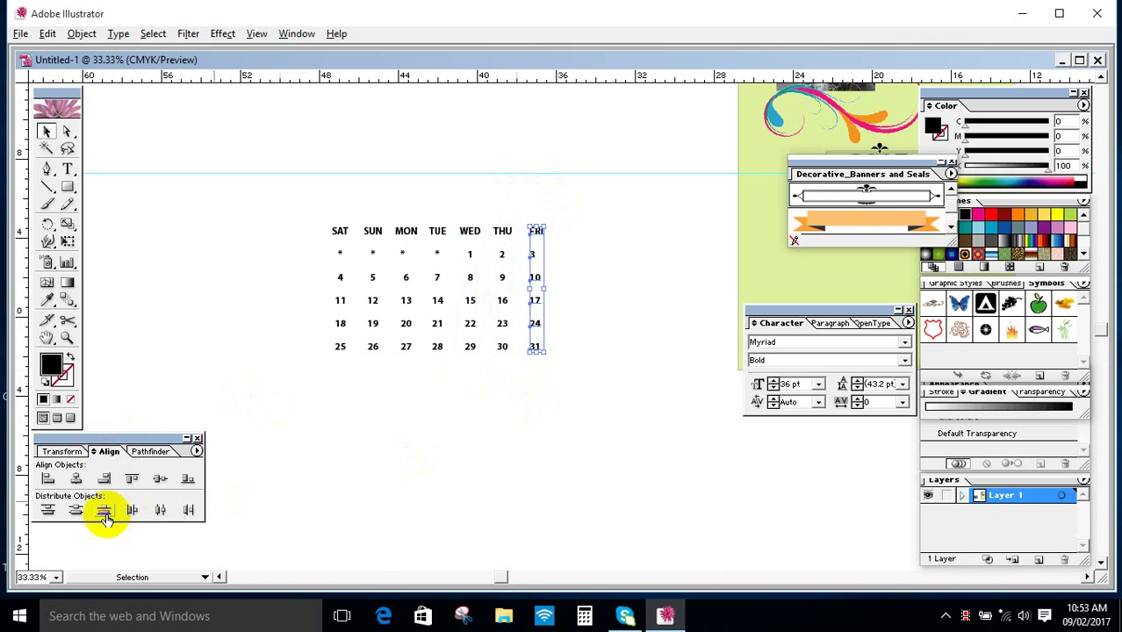
pyautogui.click(76, 478)
pyautogui.click(428, 480)
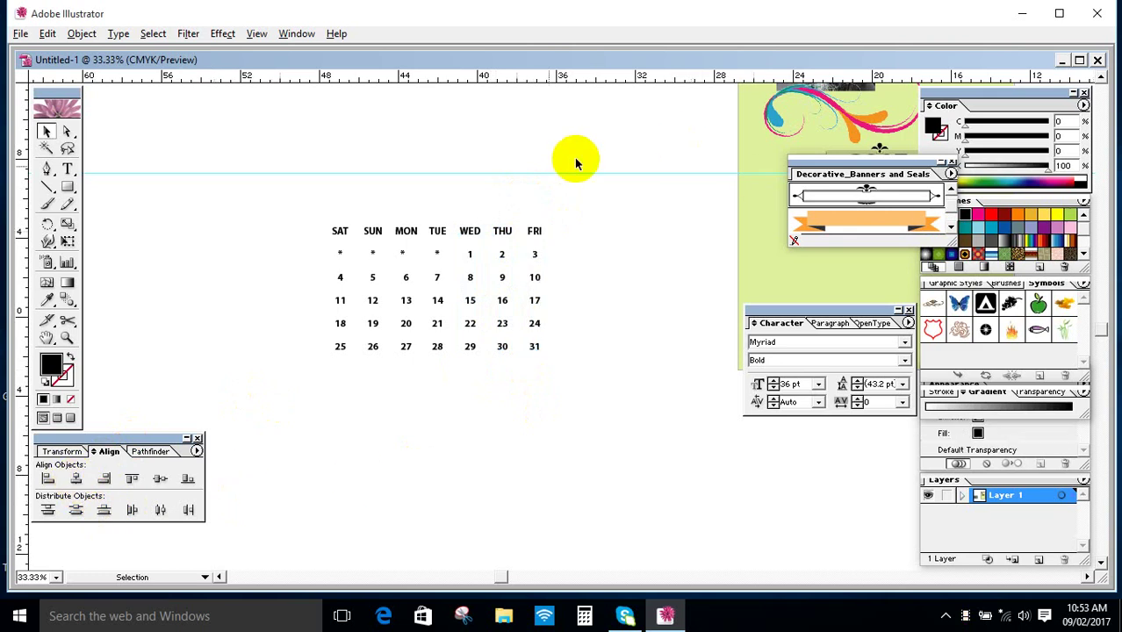
# Fill the whole SAT column with the red color FF0606.
pyautogui.moveTo(318, 198); pyautogui.dragTo(371, 414)
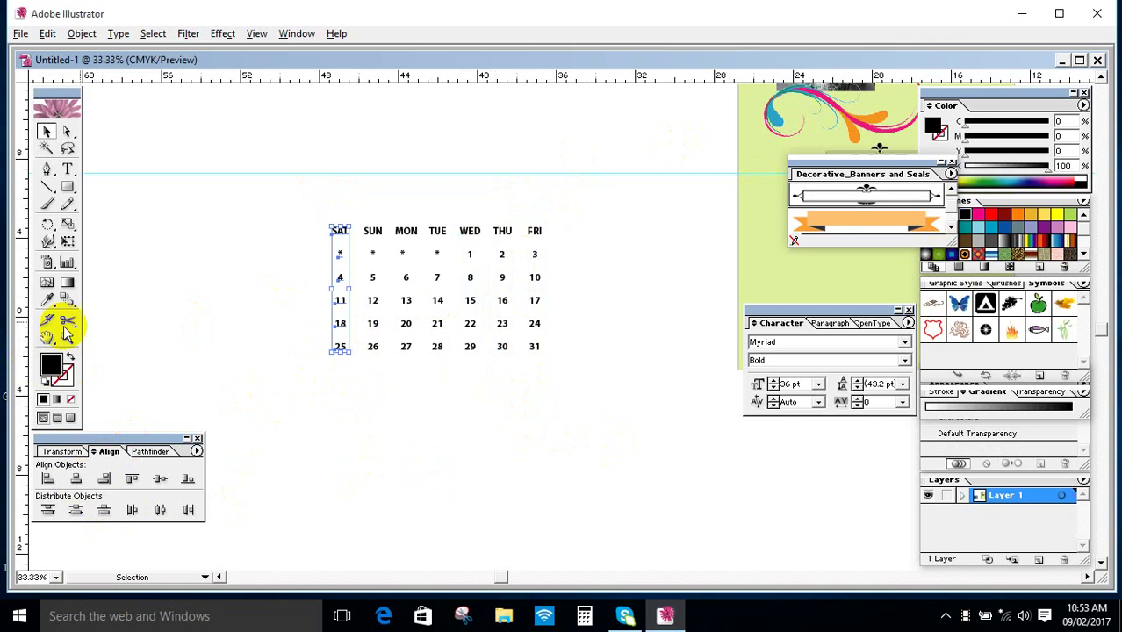
pyautogui.doubleClick(51, 369)
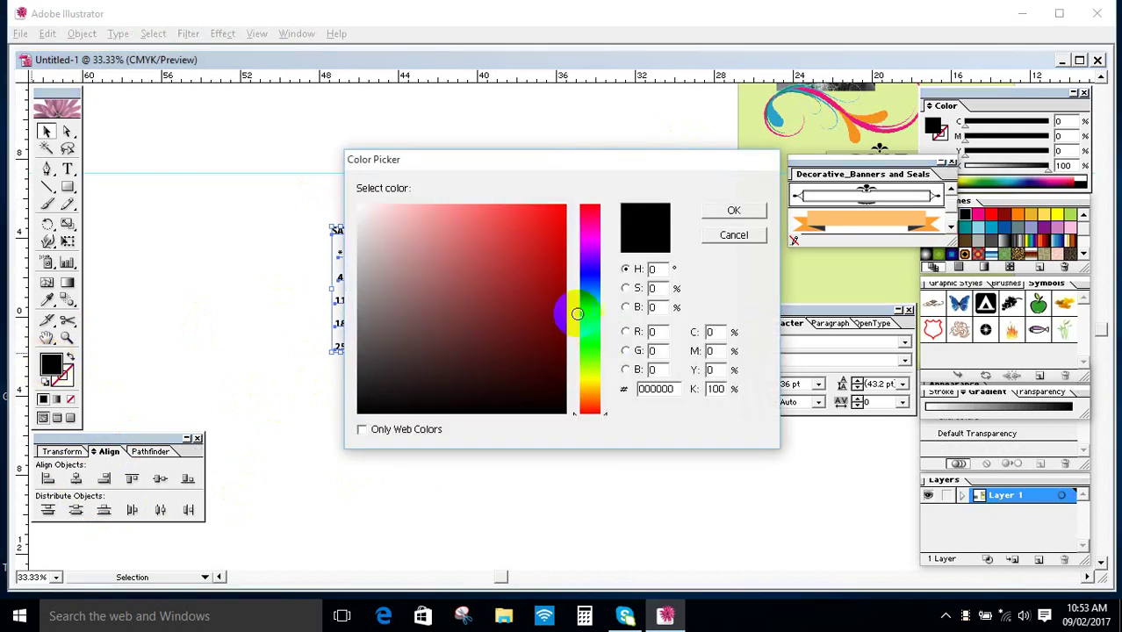
pyautogui.click(563, 205)
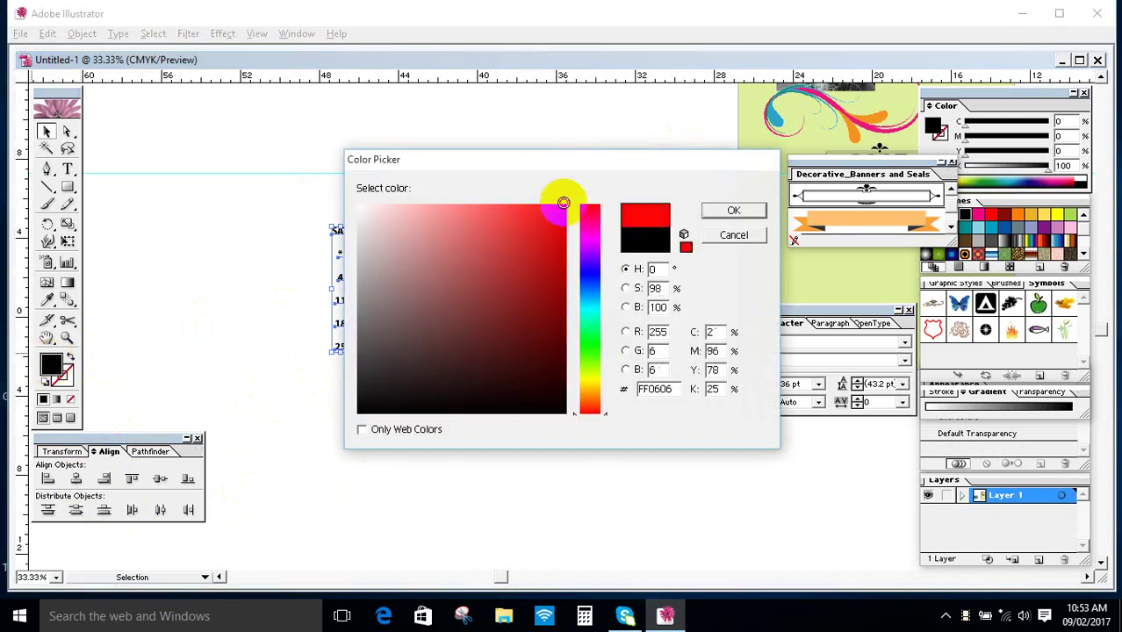
pyautogui.click(735, 212)
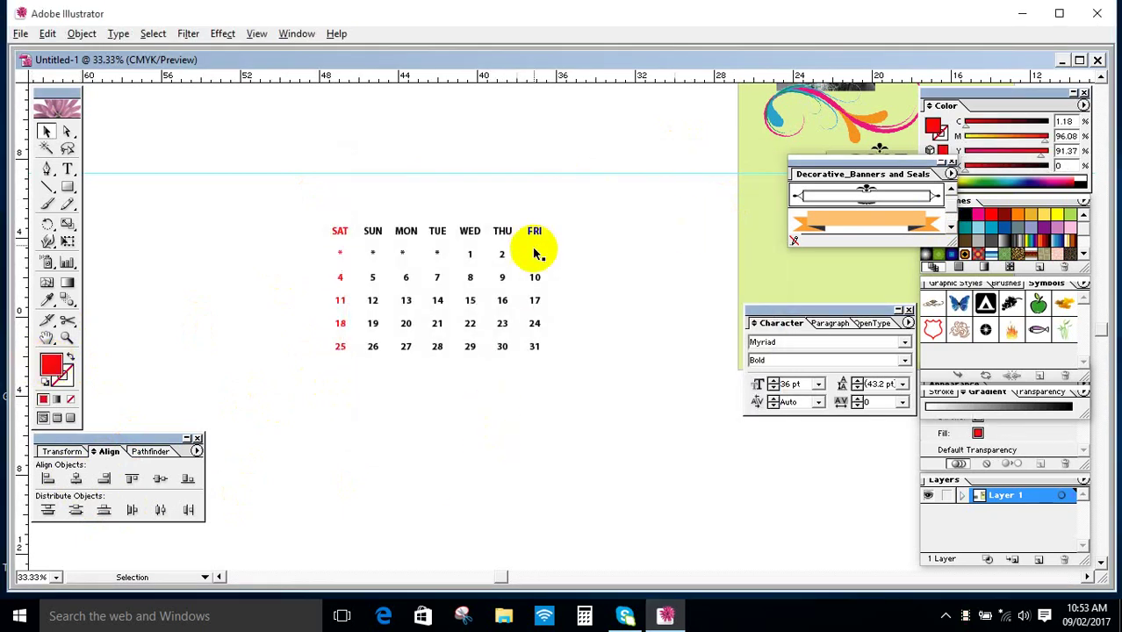
# Copy the red fill of the SAT label onto the whole FRI column with the Eyedropper and deselect.
pyautogui.moveTo(538, 202); pyautogui.dragTo(532, 404)
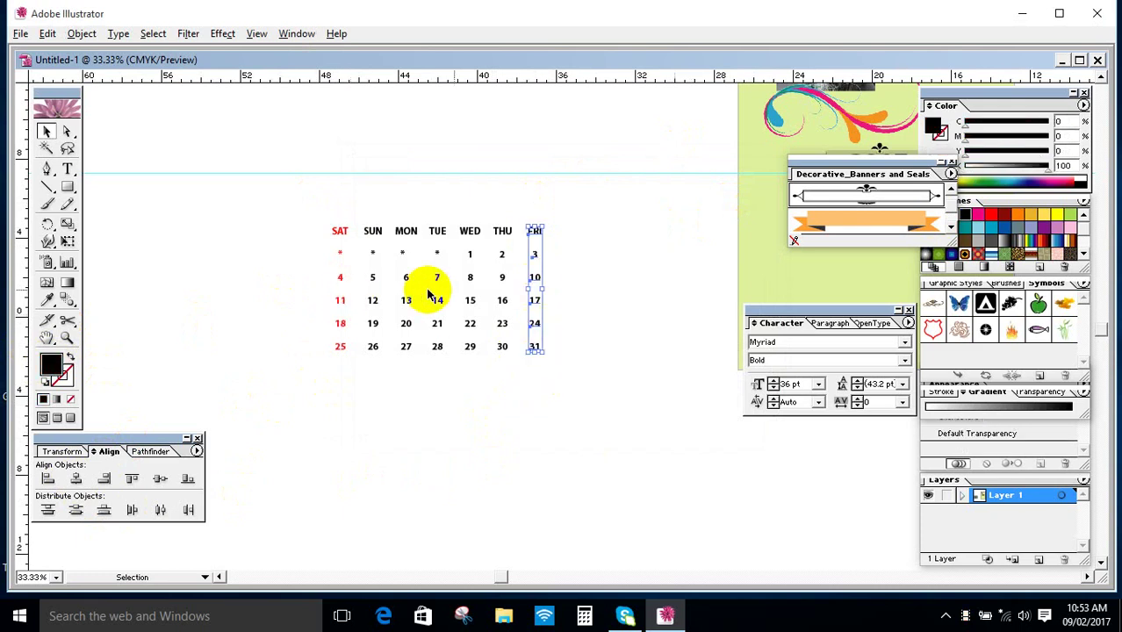
pyautogui.click(43, 300)
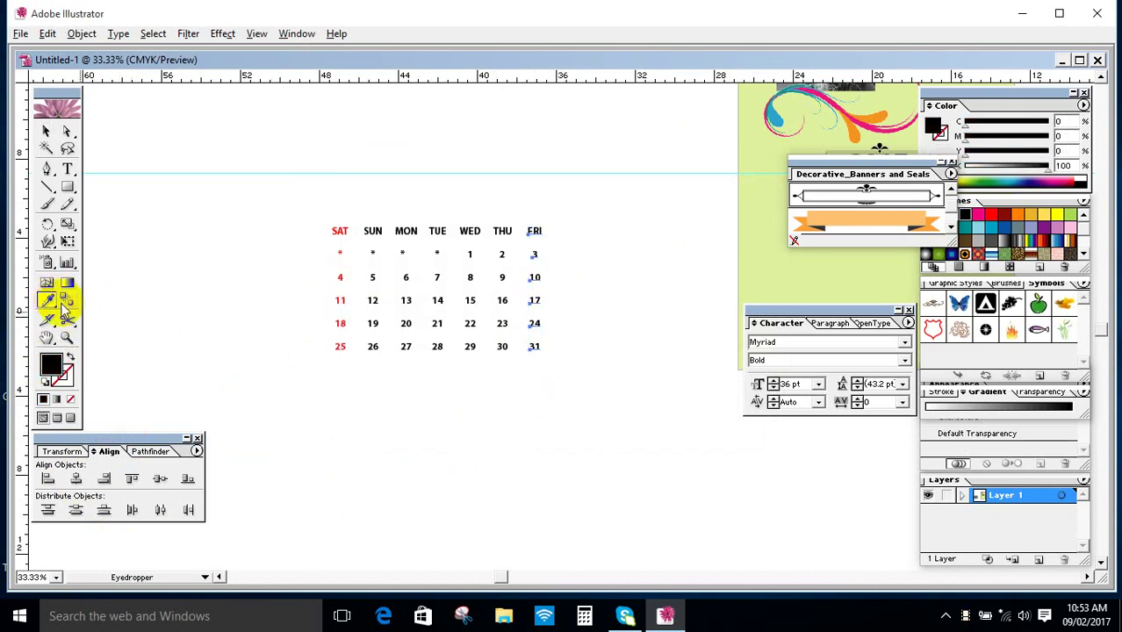
pyautogui.click(339, 231)
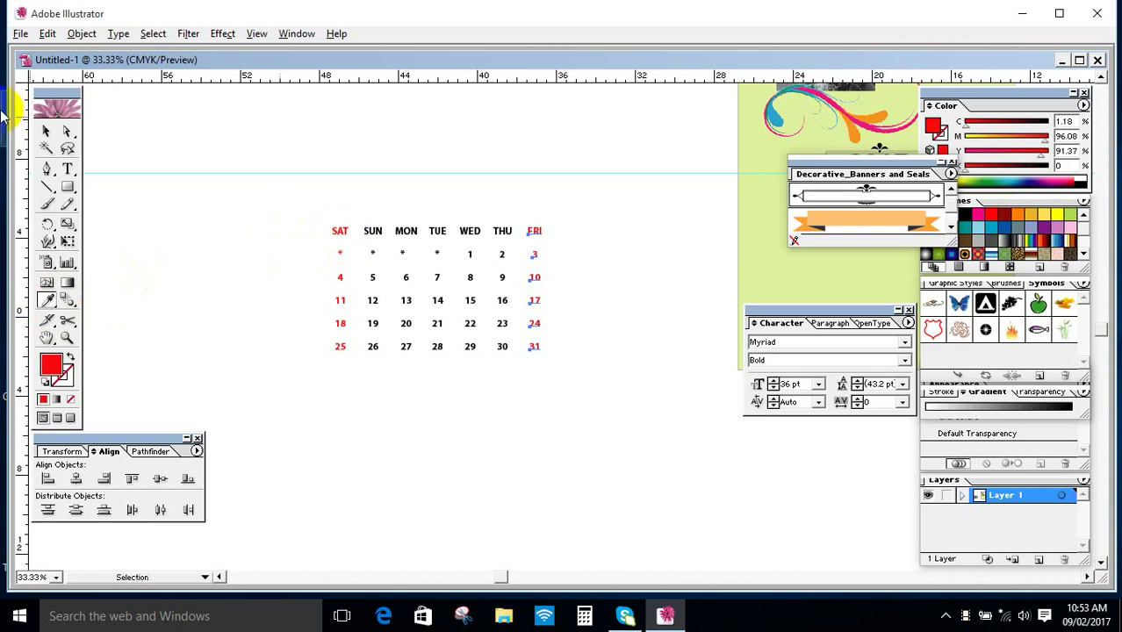
pyautogui.click(46, 131)
pyautogui.click(172, 201)
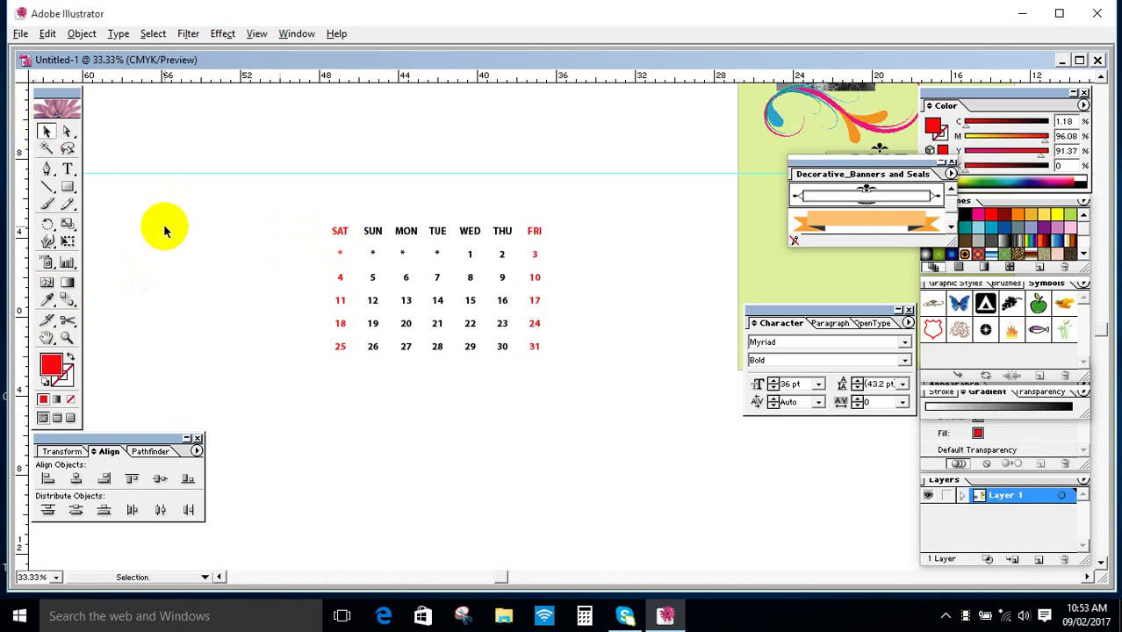
pyautogui.press('z')
pyautogui.keyDown('alt'); pyautogui.click(421, 287); pyautogui.keyUp('alt')
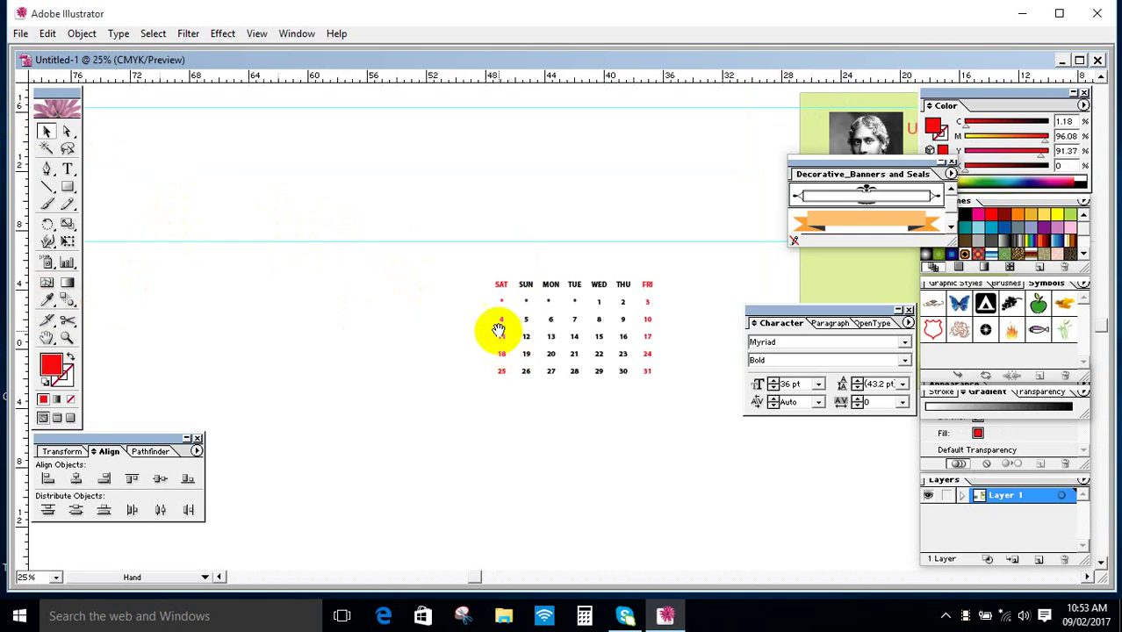
pyautogui.moveTo(501, 326); pyautogui.dragTo(163, 294)
pyautogui.moveTo(145, 236); pyautogui.dragTo(336, 371)
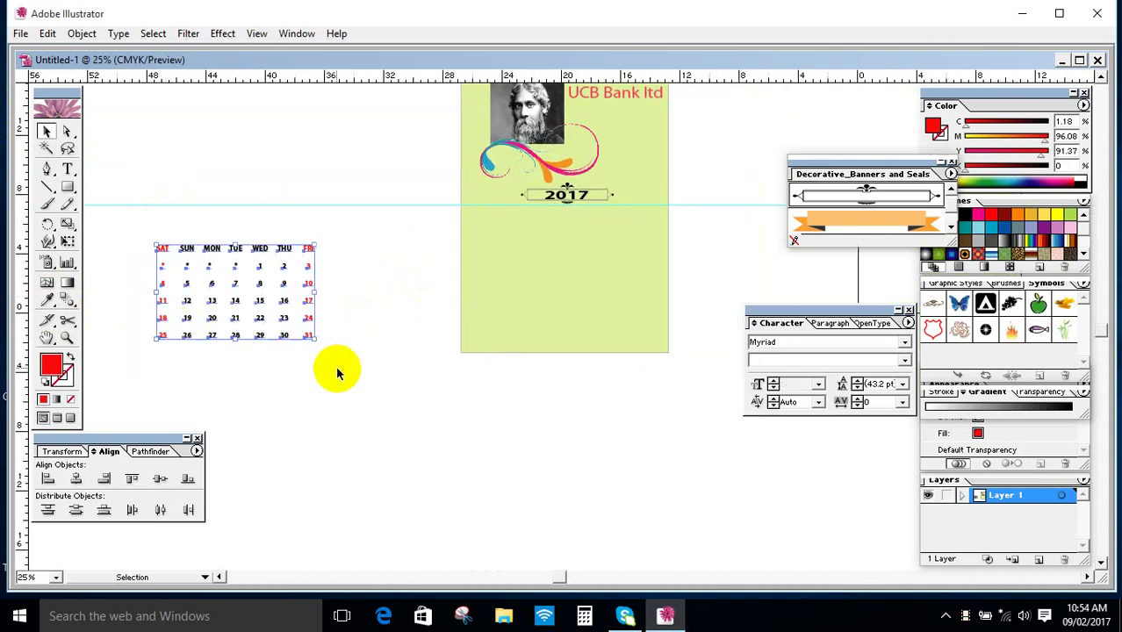
pyautogui.rightClick(283, 308)
pyautogui.click(376, 276)
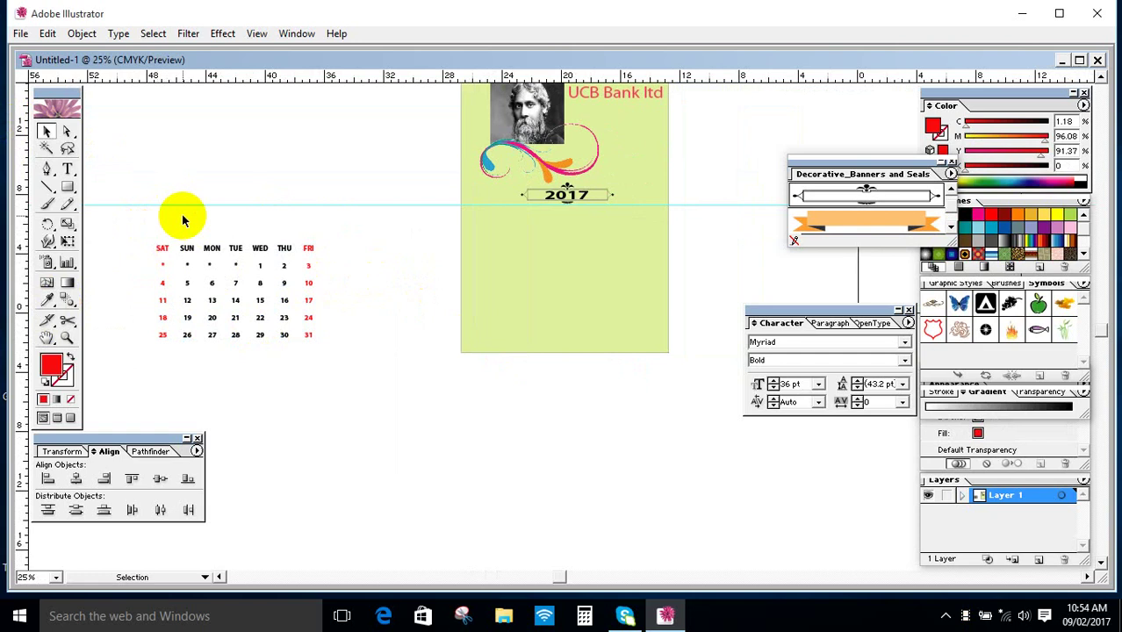
# Add the text MARCH in the empty area below the month grid and scale it up to about 152 pt.
pyautogui.click(68, 169)
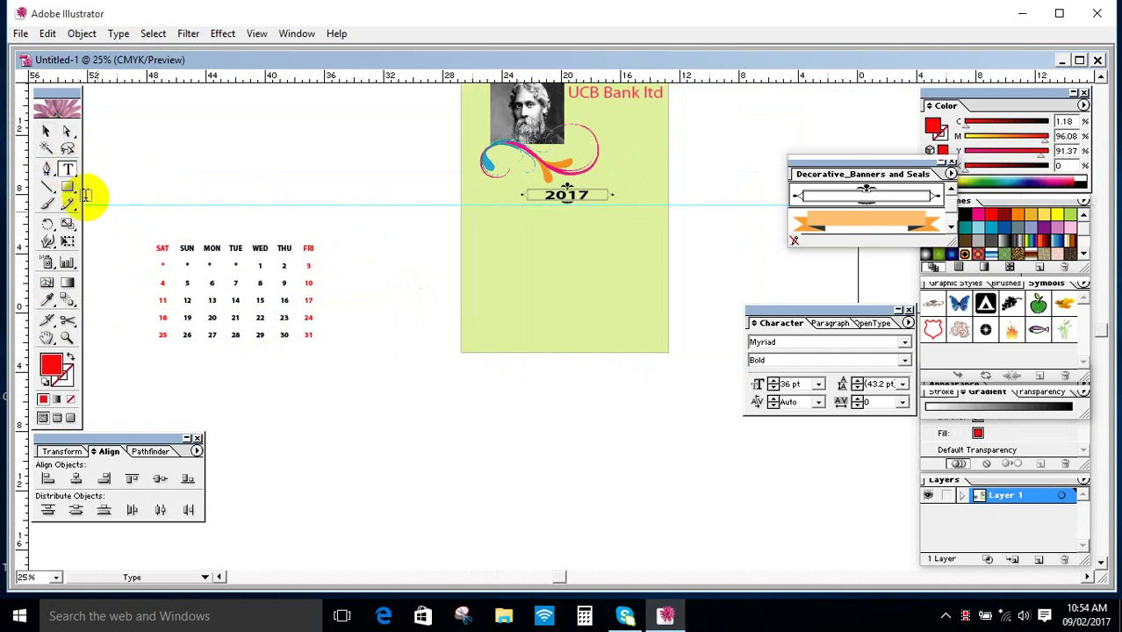
pyautogui.click(345, 492)
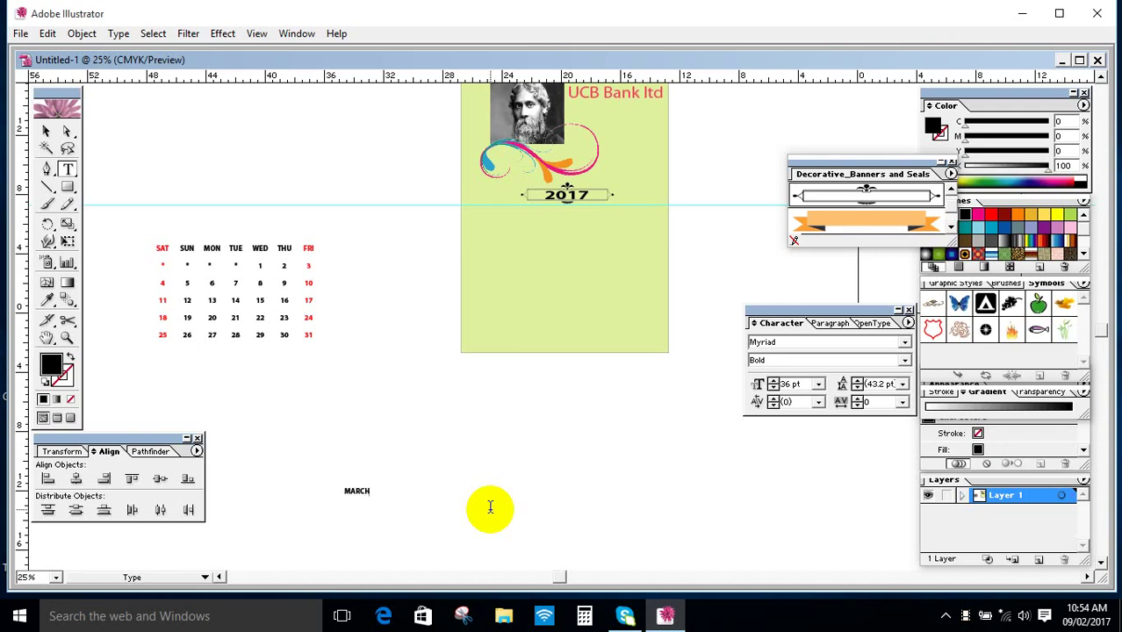
pyautogui.click(46, 130)
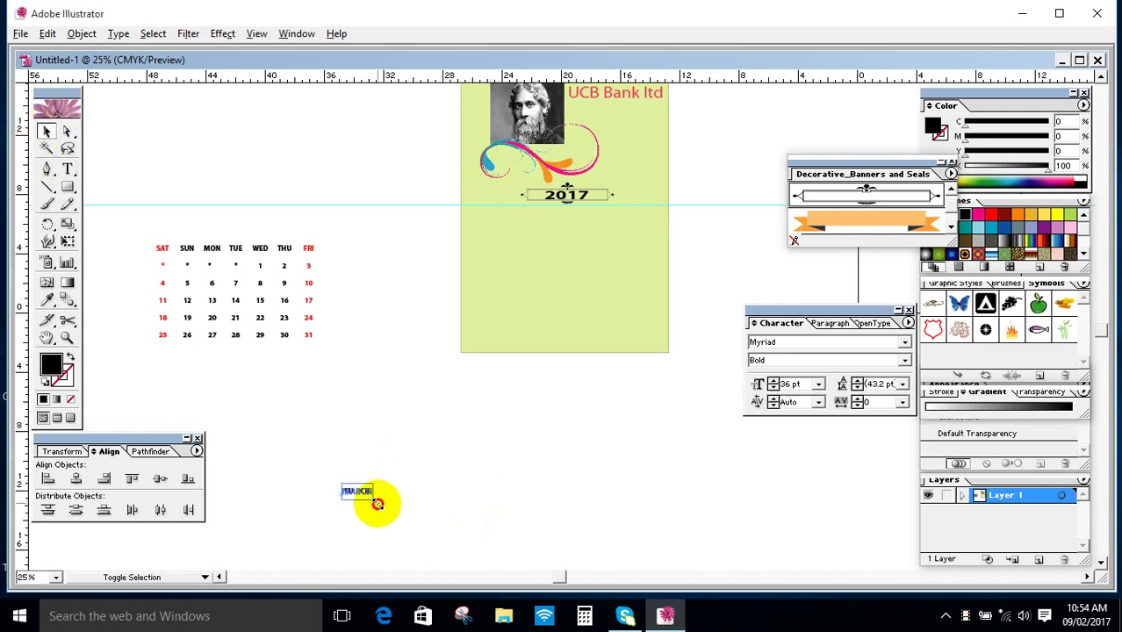
pyautogui.moveTo(378, 504); pyautogui.dragTo(530, 254)
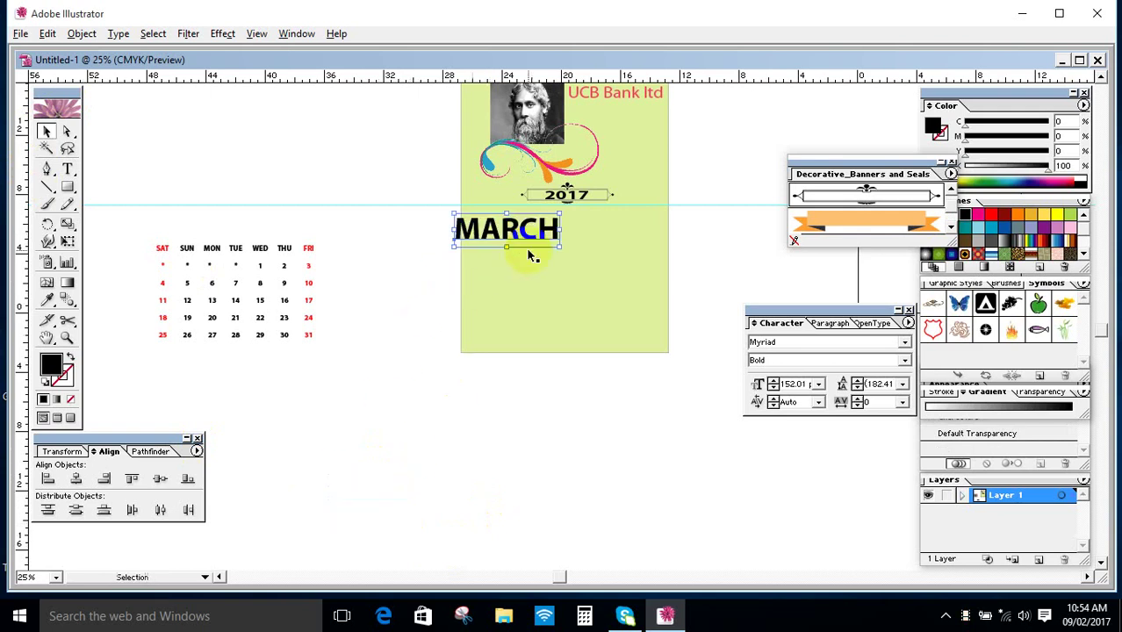
# Set the MARCH text to 60 pt and place it centered beneath the 2017 banner on the green page.
pyautogui.click(818, 383)
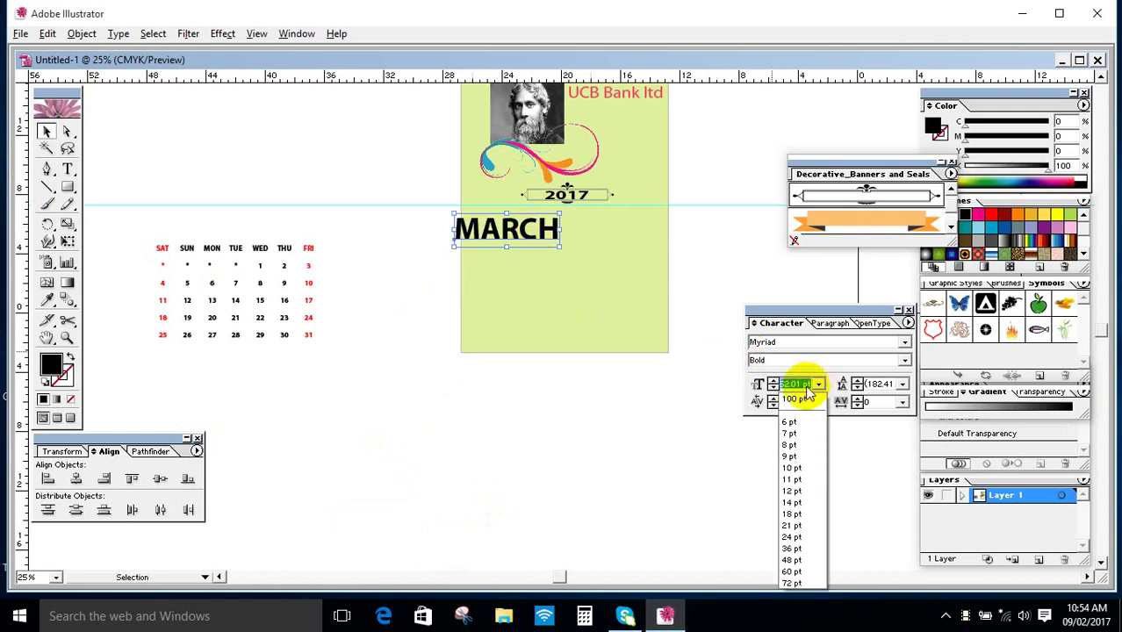
pyautogui.click(802, 387)
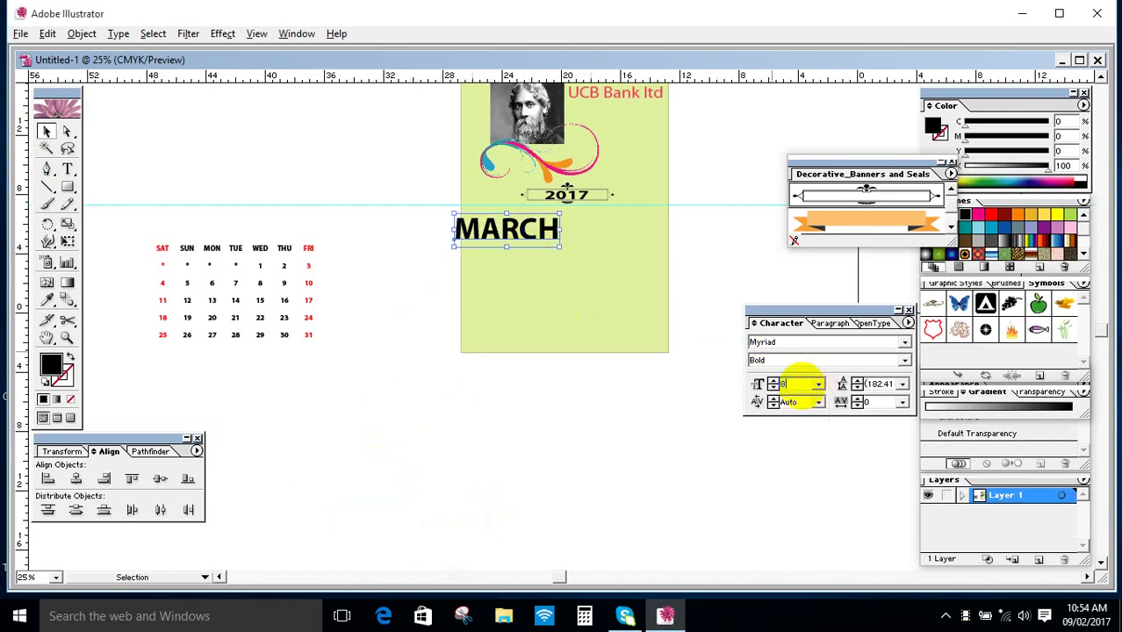
pyautogui.press('Return')
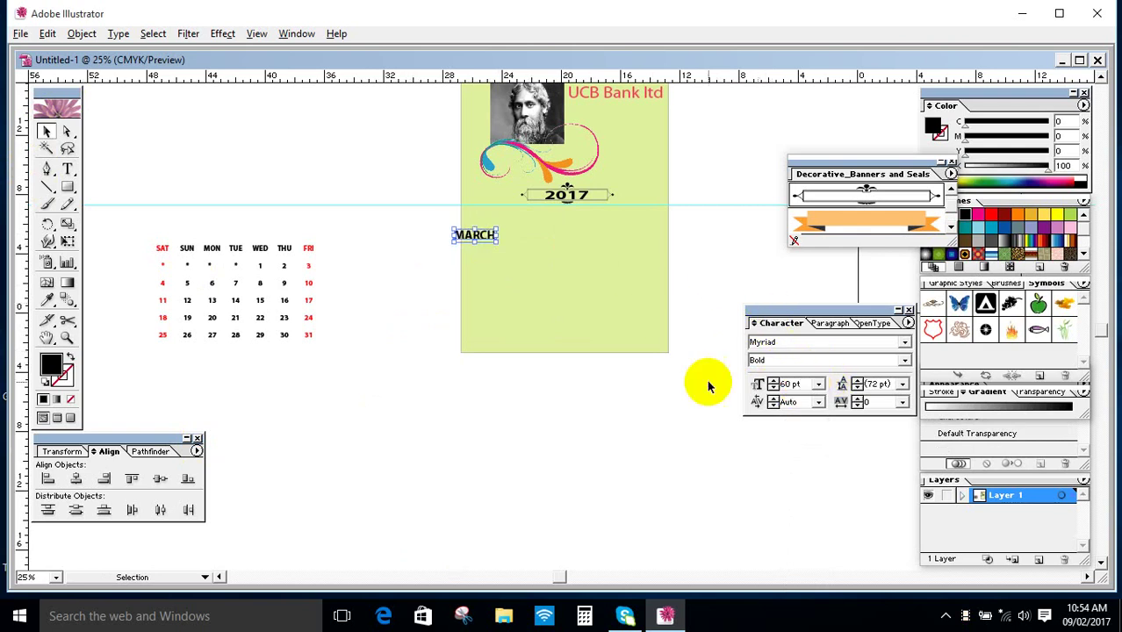
pyautogui.click(532, 422)
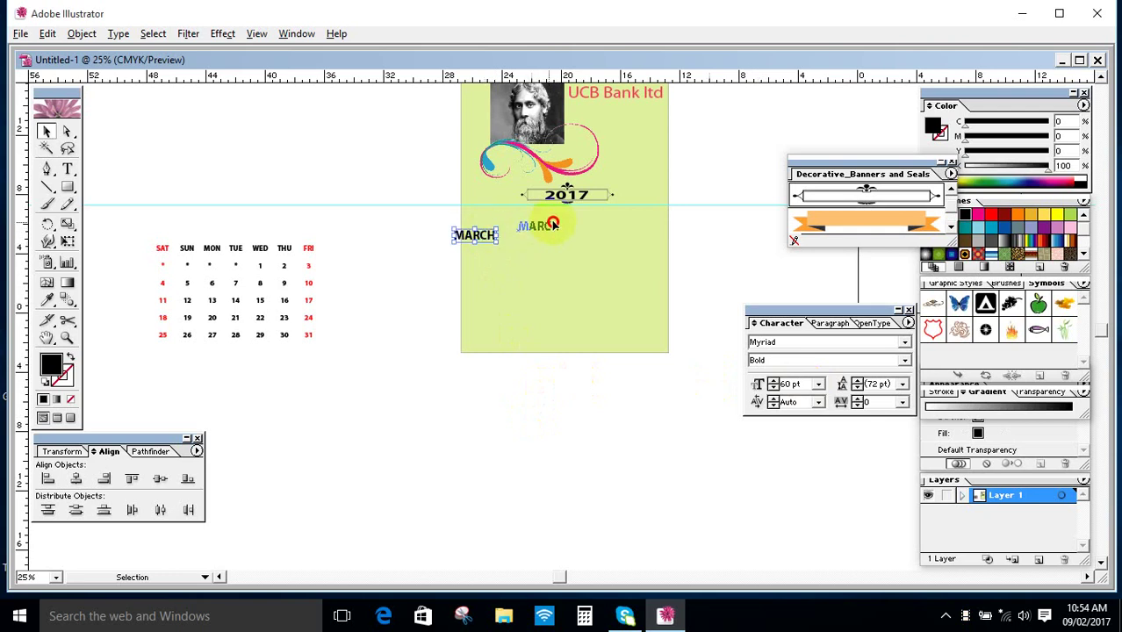
pyautogui.moveTo(552, 224); pyautogui.dragTo(569, 224)
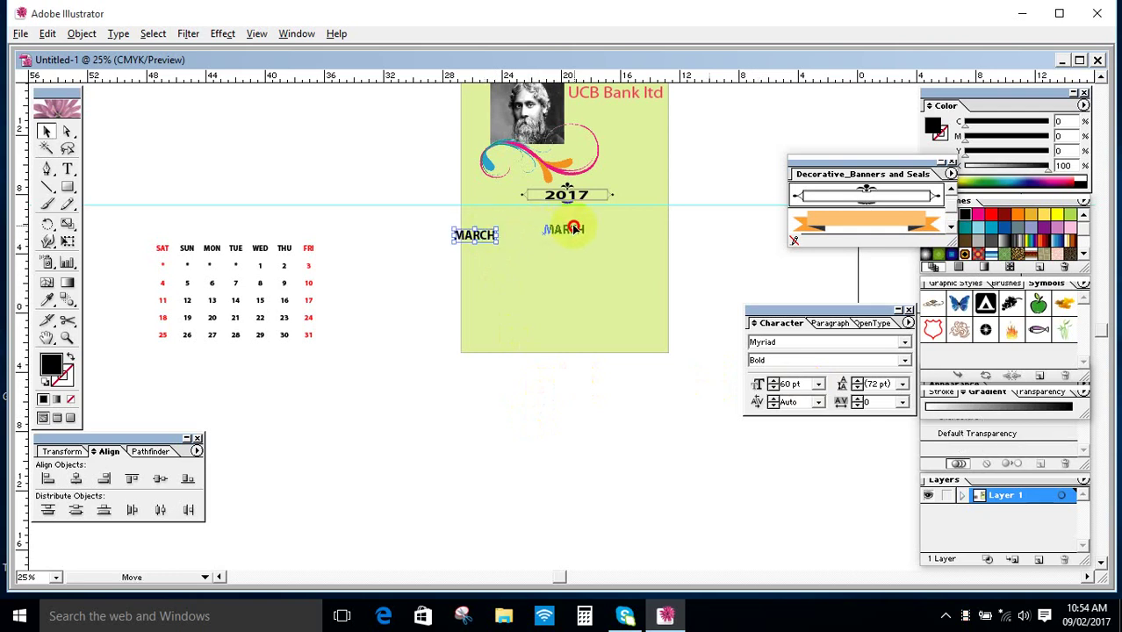
pyautogui.moveTo(571, 227); pyautogui.dragTo(570, 226)
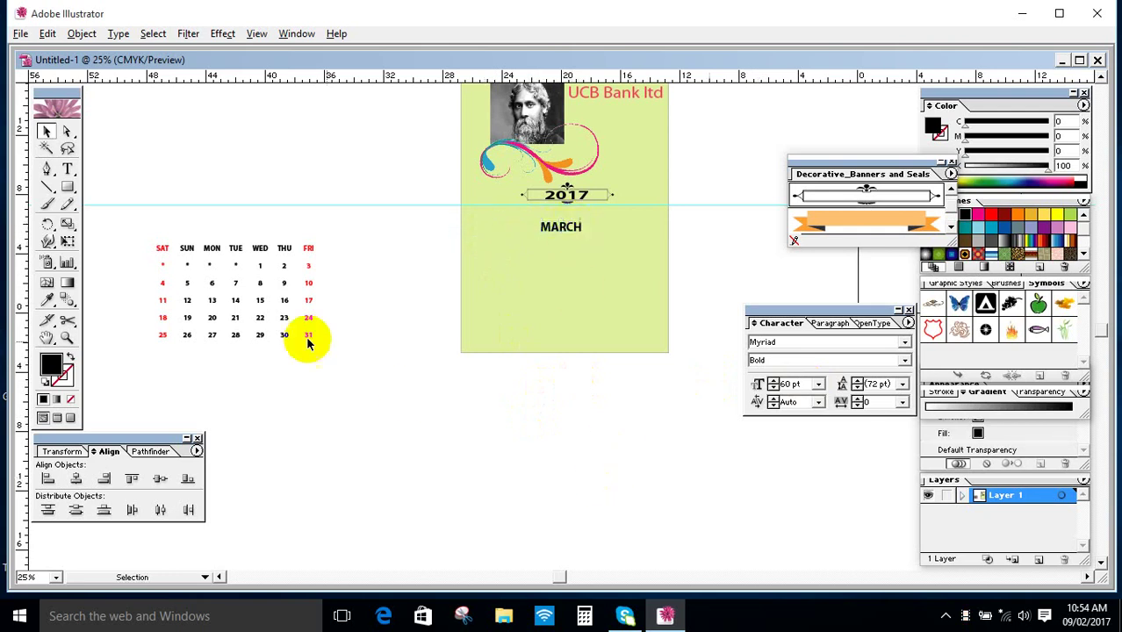
# Move the whole month grid onto the green page directly beneath MARCH and deselect it.
pyautogui.moveTo(159, 224); pyautogui.dragTo(392, 427)
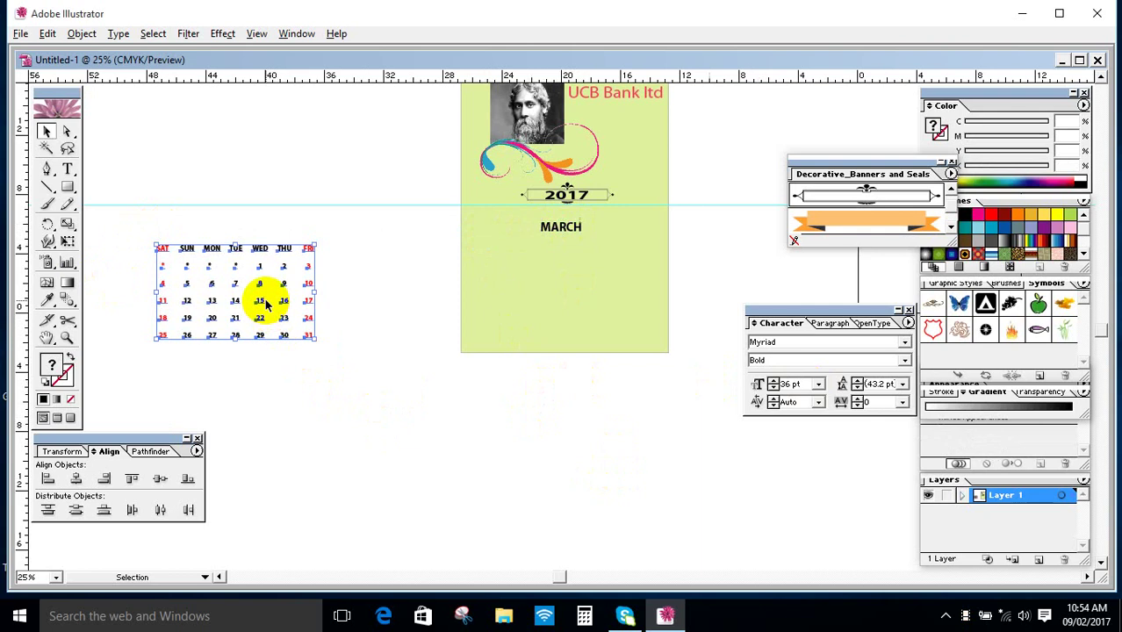
pyautogui.moveTo(261, 302); pyautogui.dragTo(593, 296)
pyautogui.click(601, 419)
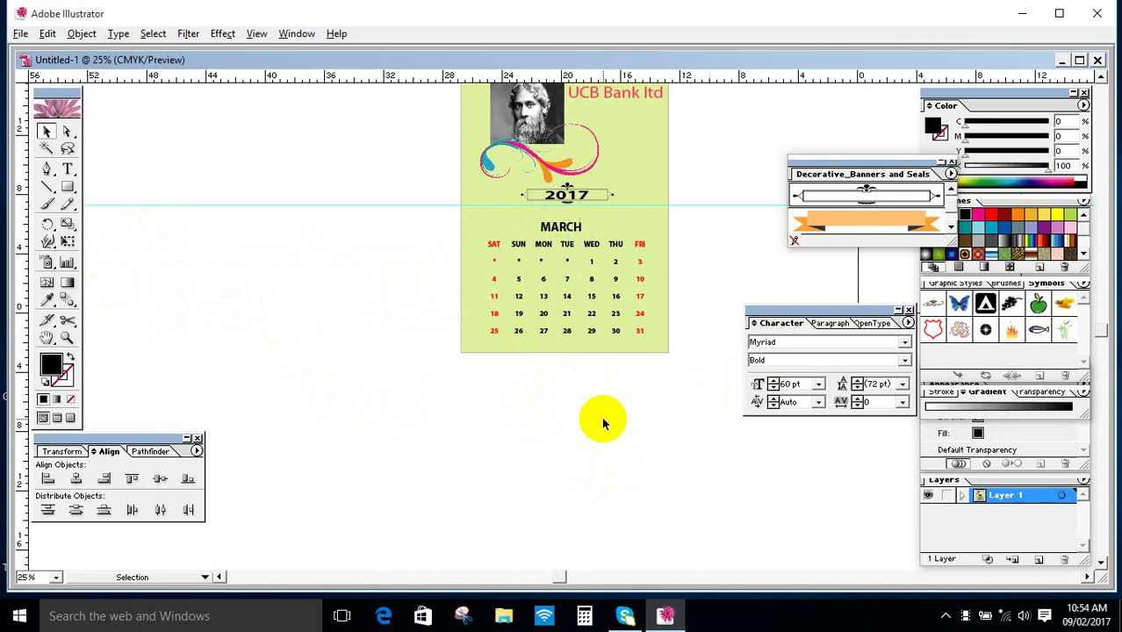
# Draw a rectangle on the green page below MARCH that covers the whole month grid from SAT to 31.
pyautogui.press('z')
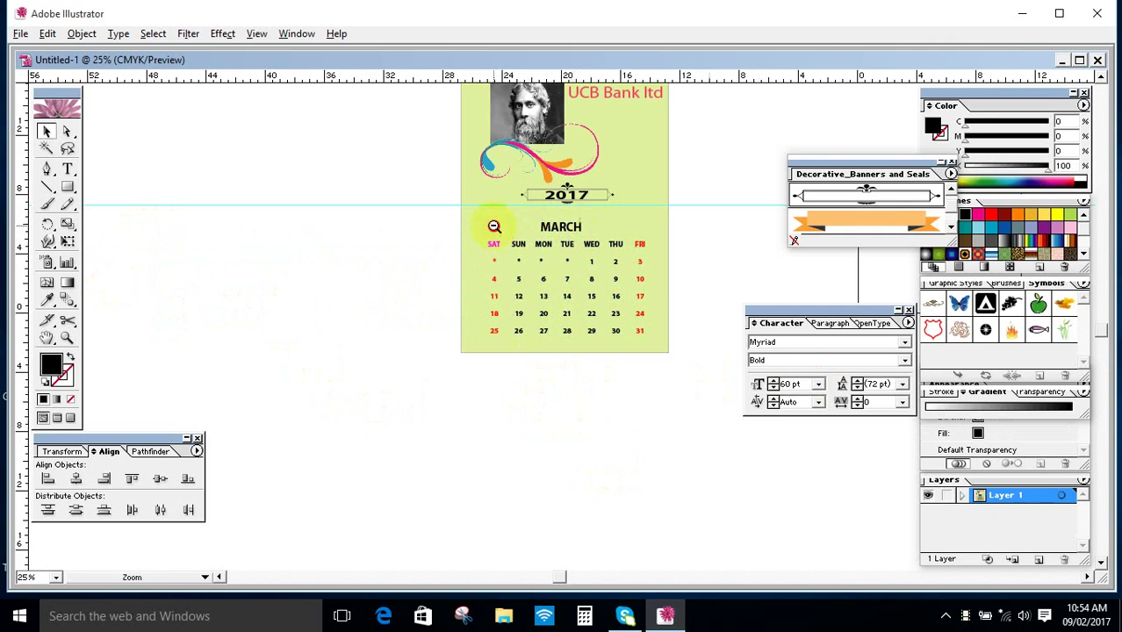
pyautogui.keyDown('alt'); pyautogui.click(494, 226); pyautogui.keyUp('alt')
pyautogui.moveTo(509, 226); pyautogui.dragTo(298, 169)
pyautogui.press('v')
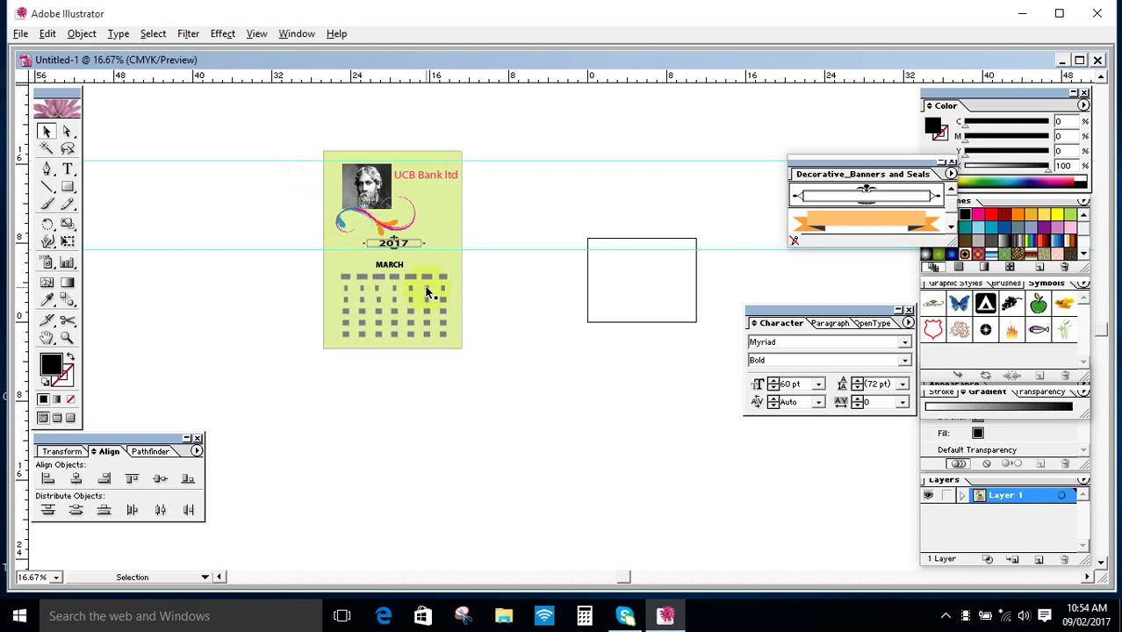
pyautogui.moveTo(296, 220); pyautogui.dragTo(531, 366)
pyautogui.moveTo(418, 381); pyautogui.dragTo(219, 211)
pyautogui.click(70, 189)
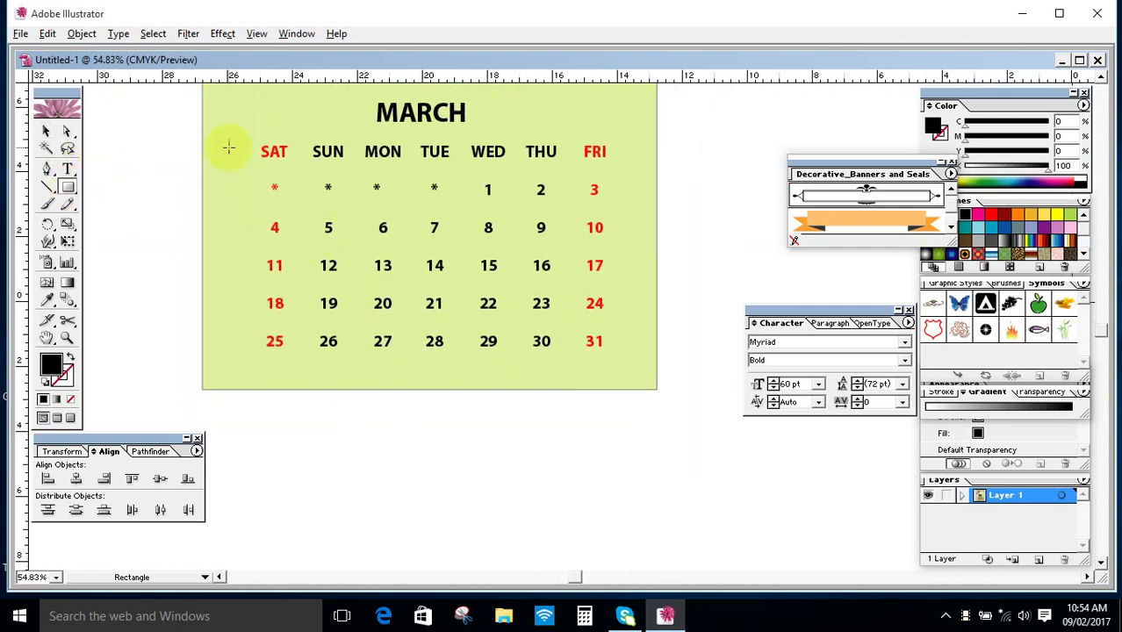
pyautogui.moveTo(237, 133); pyautogui.dragTo(629, 368)
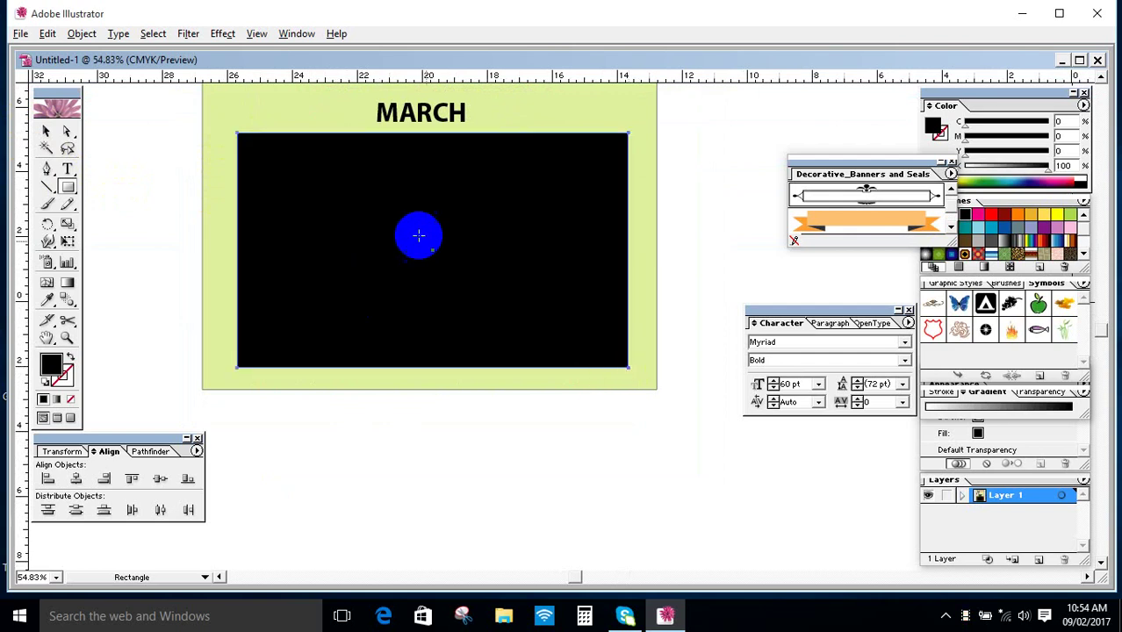
# Fill the new rectangle over the month grid with bright yellow, colour E8FC2D.
pyautogui.doubleClick(51, 365)
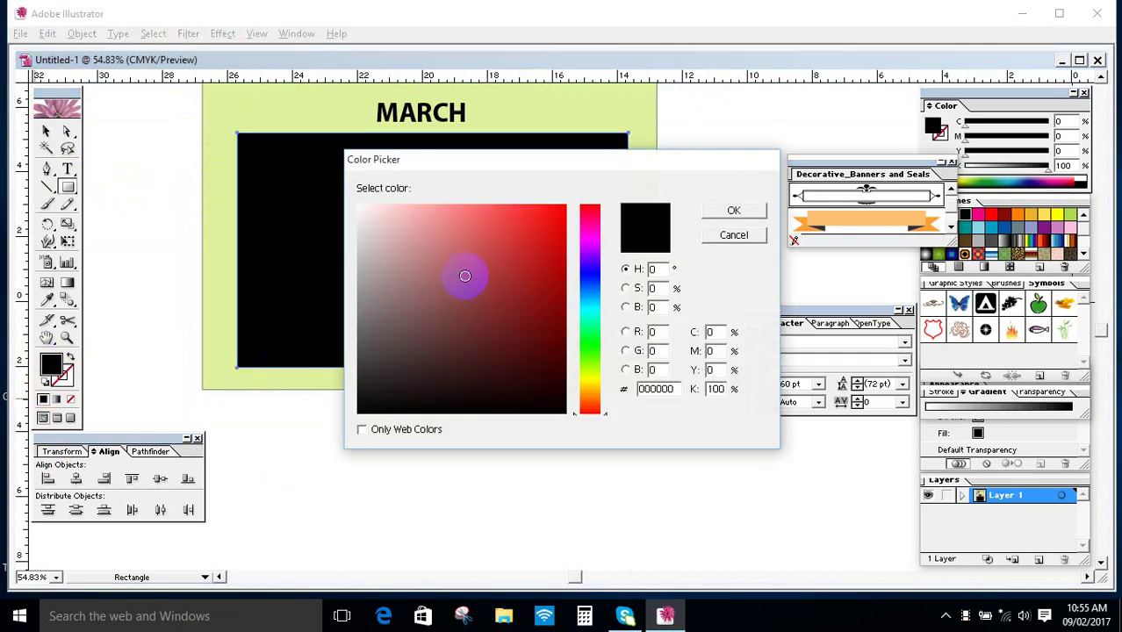
pyautogui.click(399, 216)
pyautogui.moveTo(397, 214); pyautogui.dragTo(434, 209)
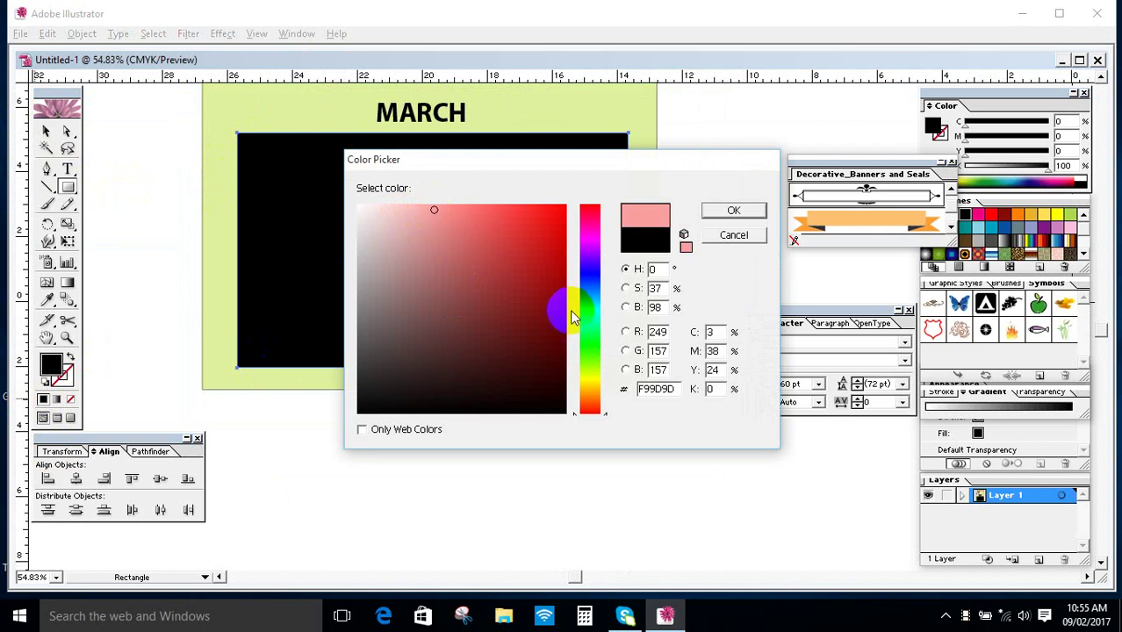
pyautogui.moveTo(575, 310); pyautogui.dragTo(596, 372)
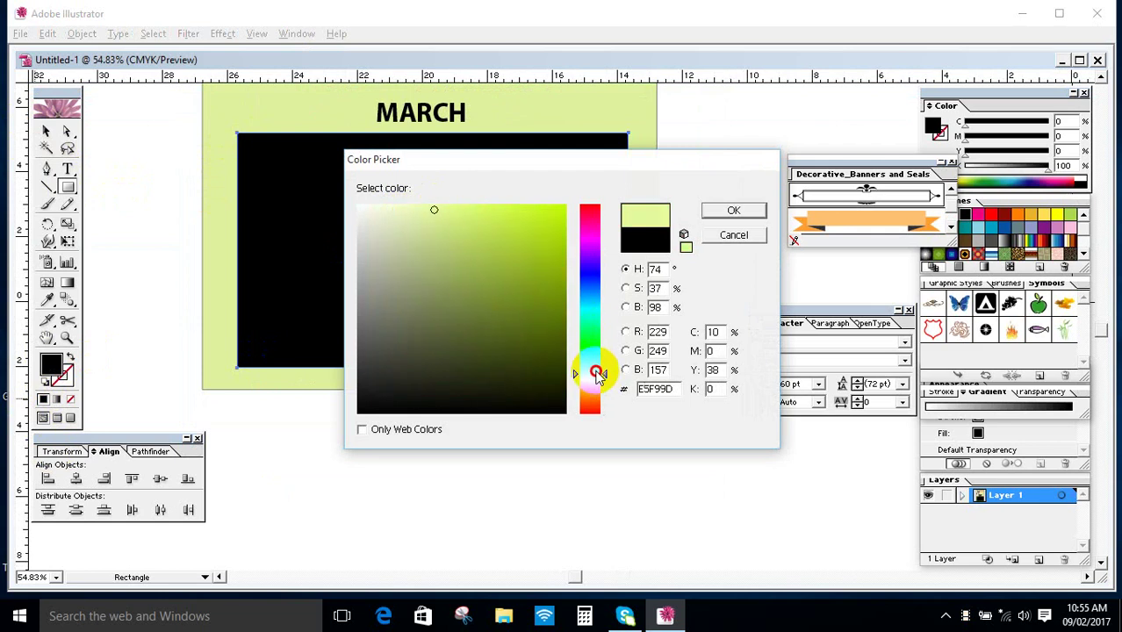
pyautogui.click(529, 203)
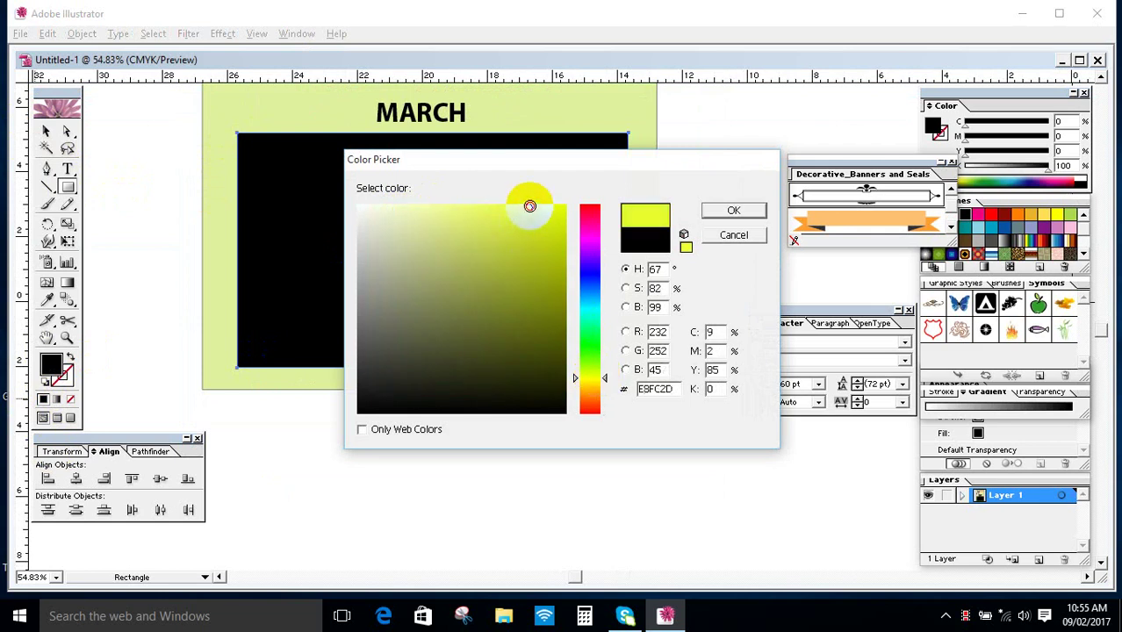
pyautogui.click(731, 212)
pyautogui.click(46, 131)
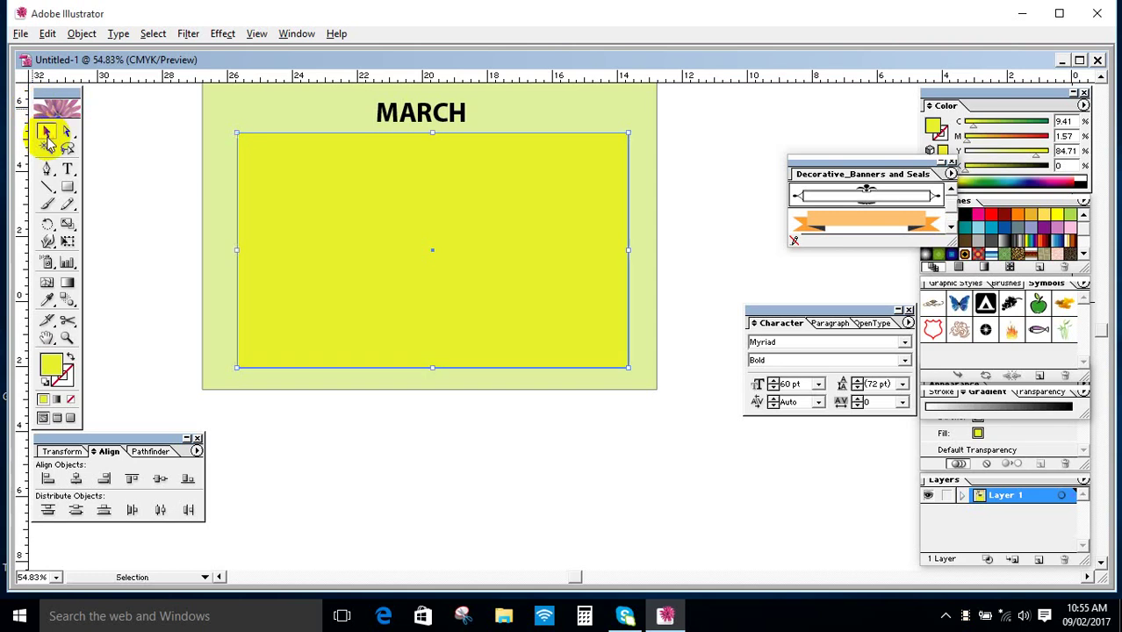
# Send the yellow rectangle to the back of the stack, bring it forward one level above the green page, and deselect it.
pyautogui.rightClick(505, 266)
pyautogui.moveTo(576, 435)
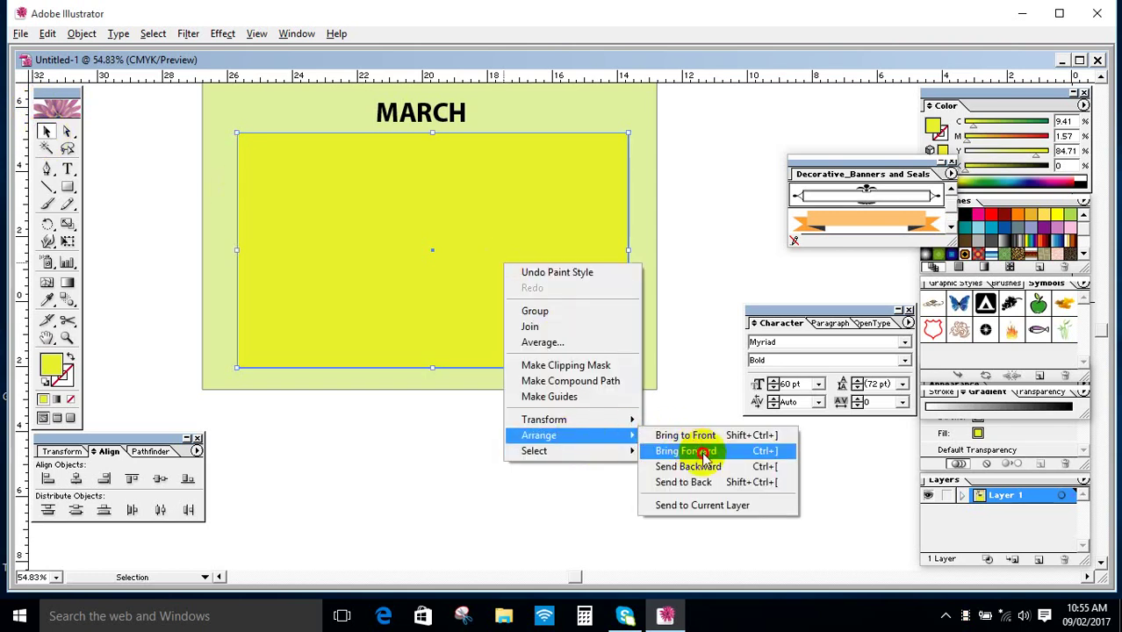
pyautogui.click(713, 468)
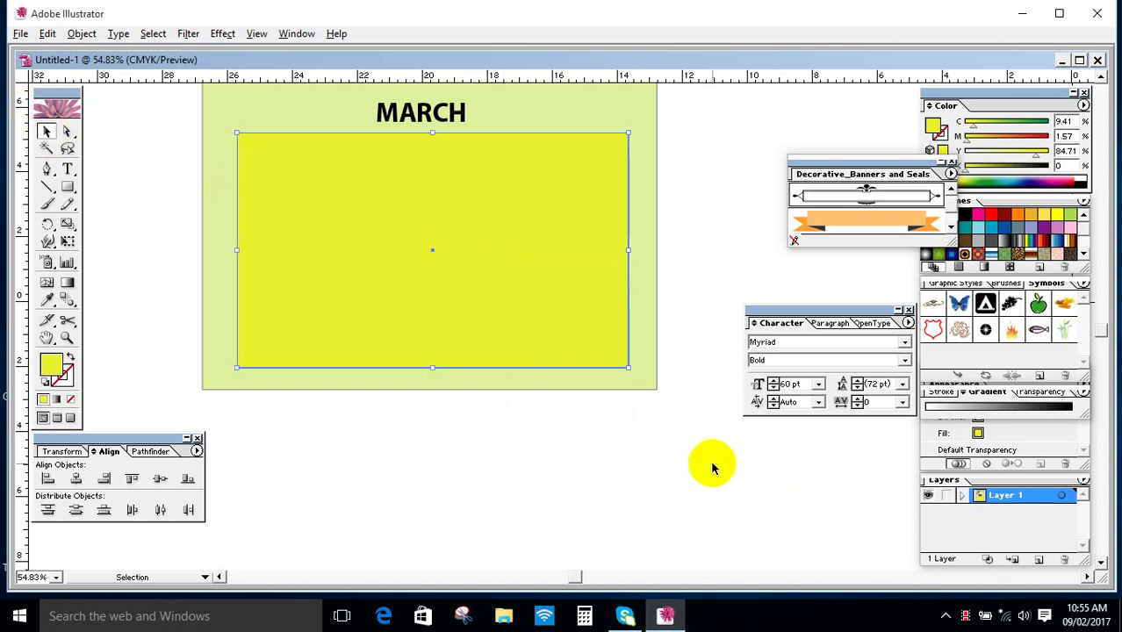
pyautogui.rightClick(618, 293)
pyautogui.moveTo(726, 476)
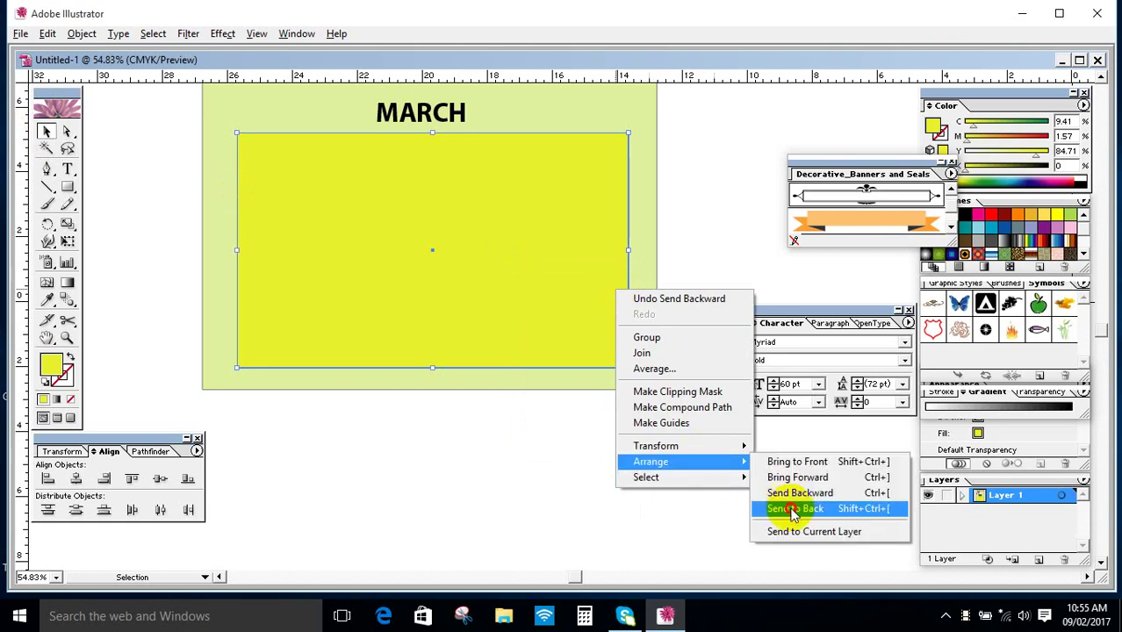
pyautogui.click(781, 507)
pyautogui.rightClick(562, 285)
pyautogui.moveTo(643, 451)
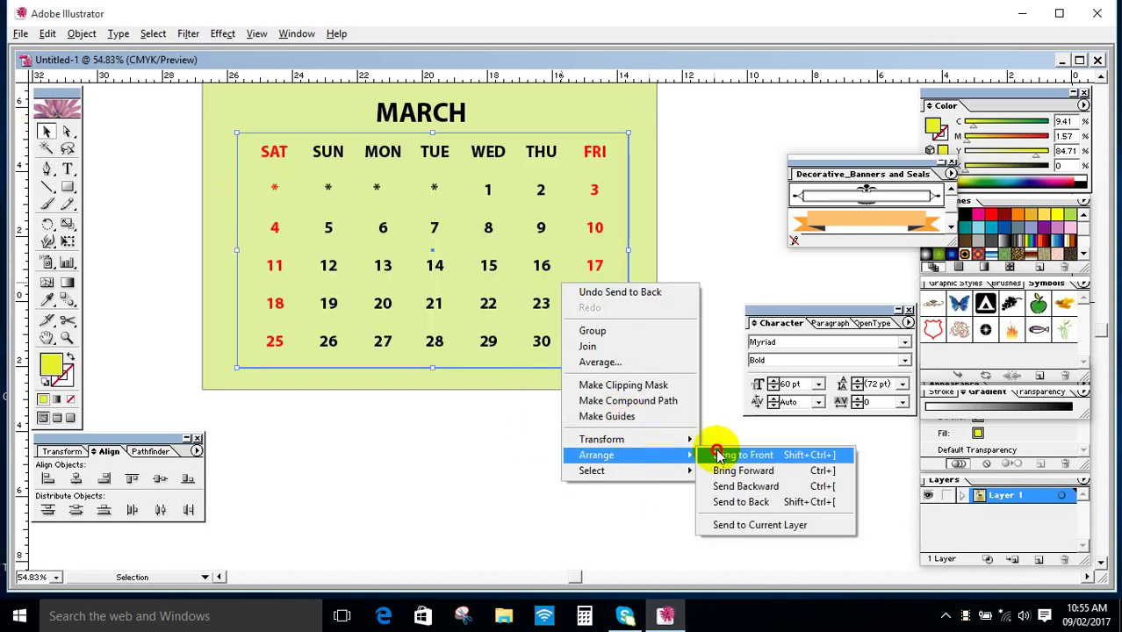
pyautogui.click(751, 471)
pyautogui.click(746, 472)
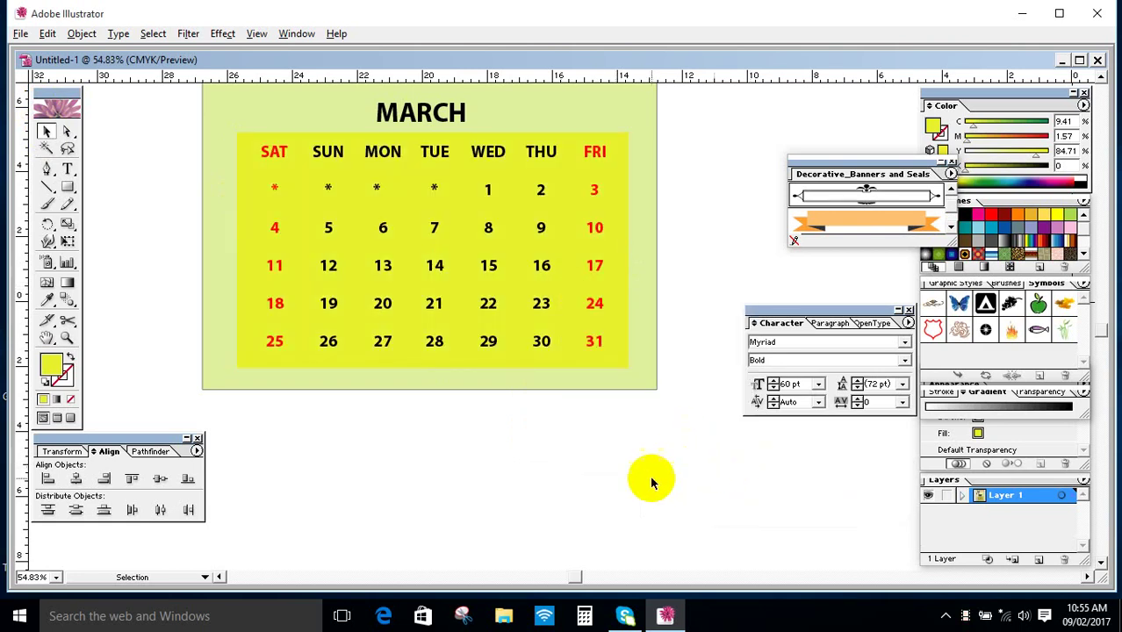
# Undo the yellow rectangle's Bring Forward and Send to Back changes.
pyautogui.click(621, 367)
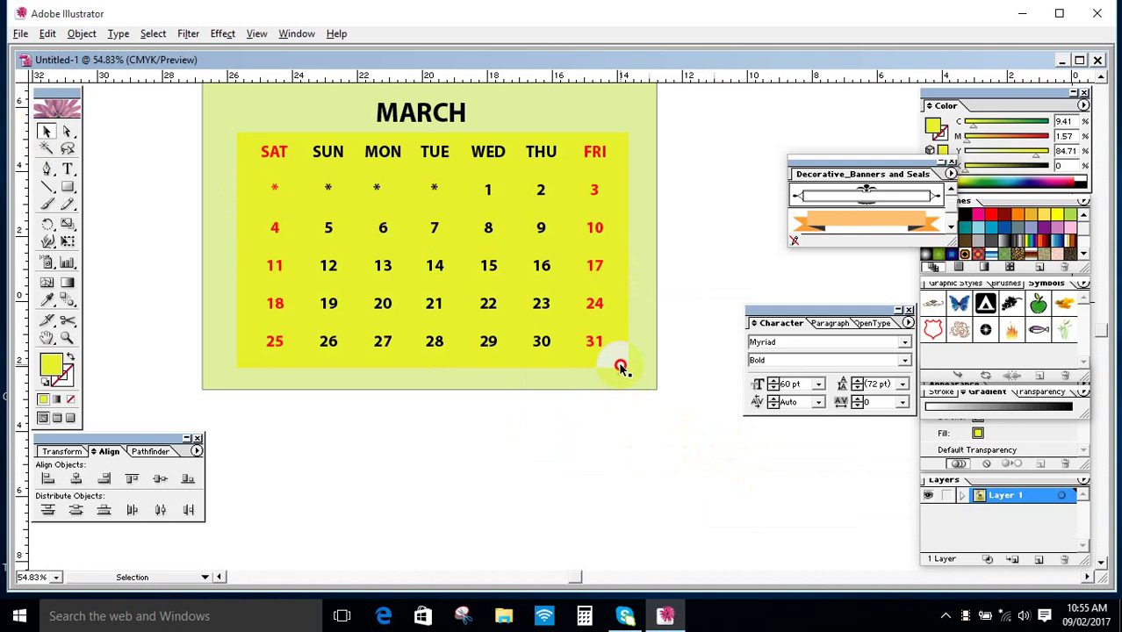
pyautogui.hotkey('ctrl', 'z')
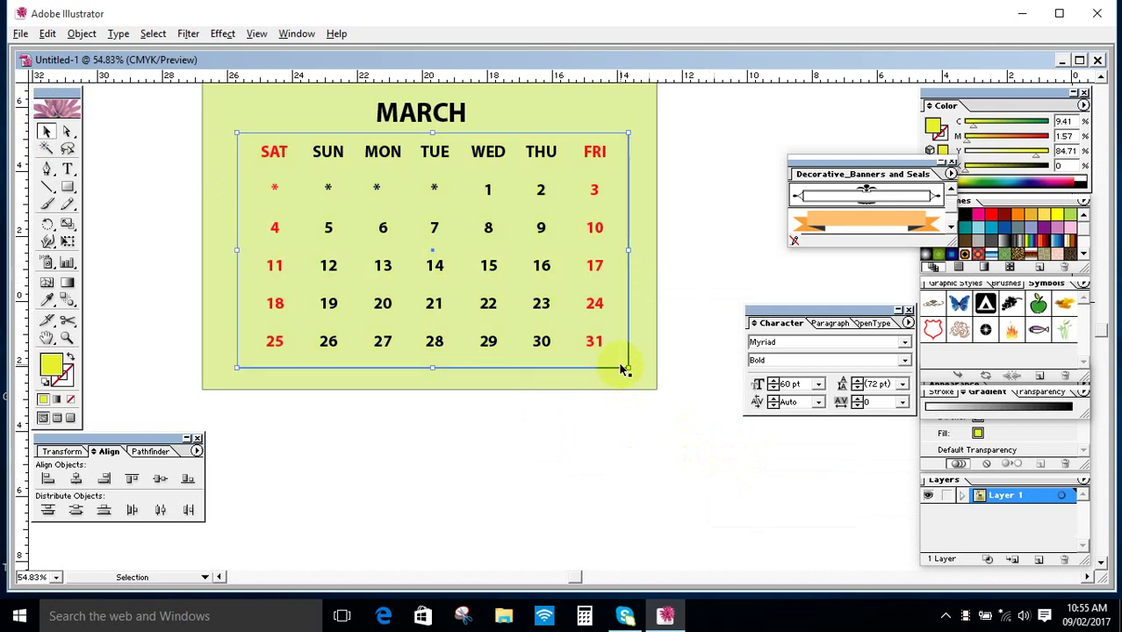
pyautogui.hotkey('ctrl', 'shift', 'z')
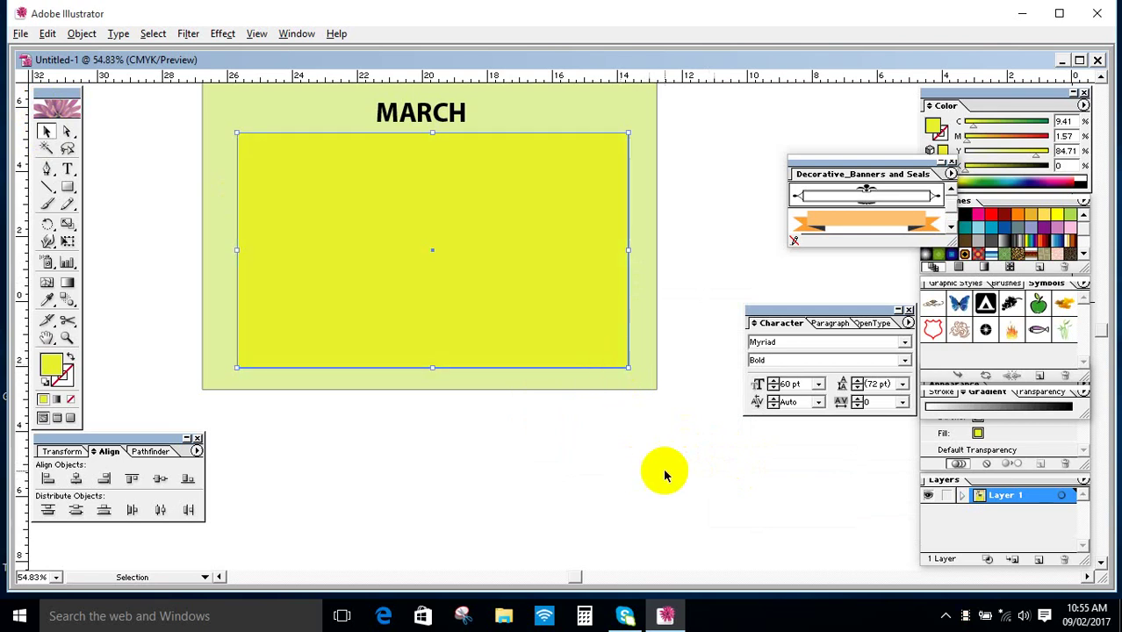
pyautogui.click(581, 326)
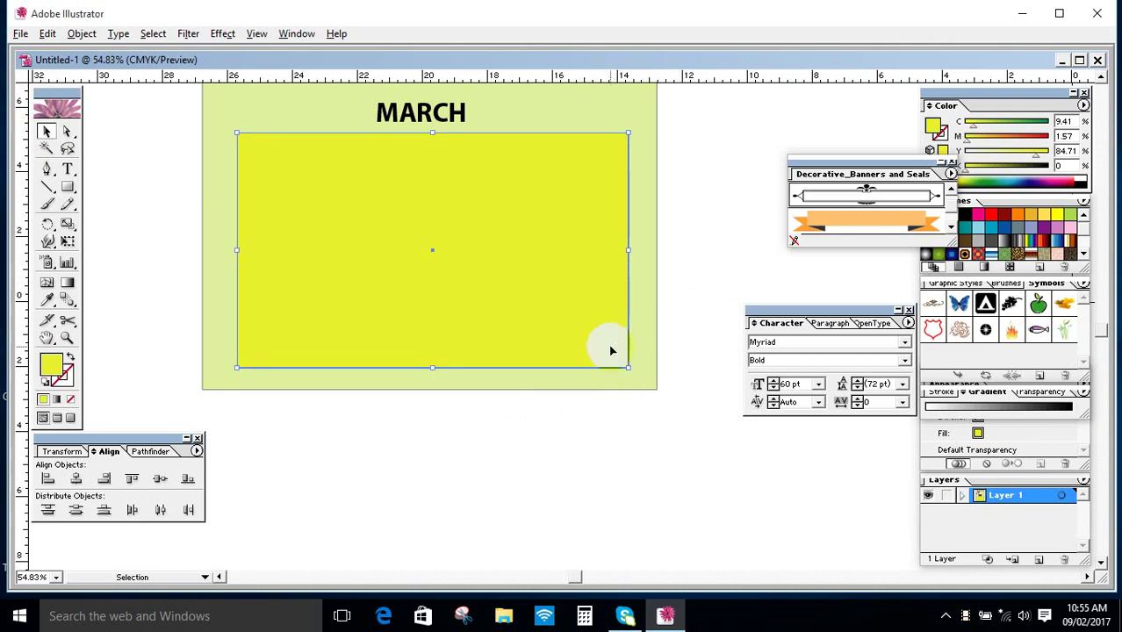
# Try sending the yellow rectangle to the back once more, and undo it.
pyautogui.rightClick(610, 349)
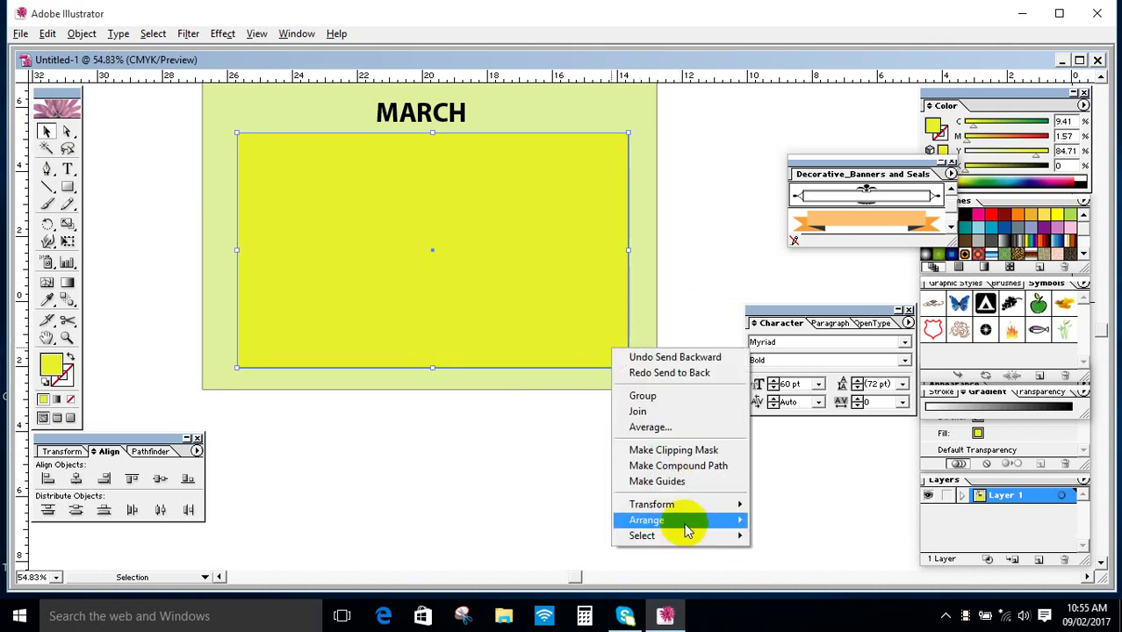
pyautogui.moveTo(685, 530)
pyautogui.click(795, 569)
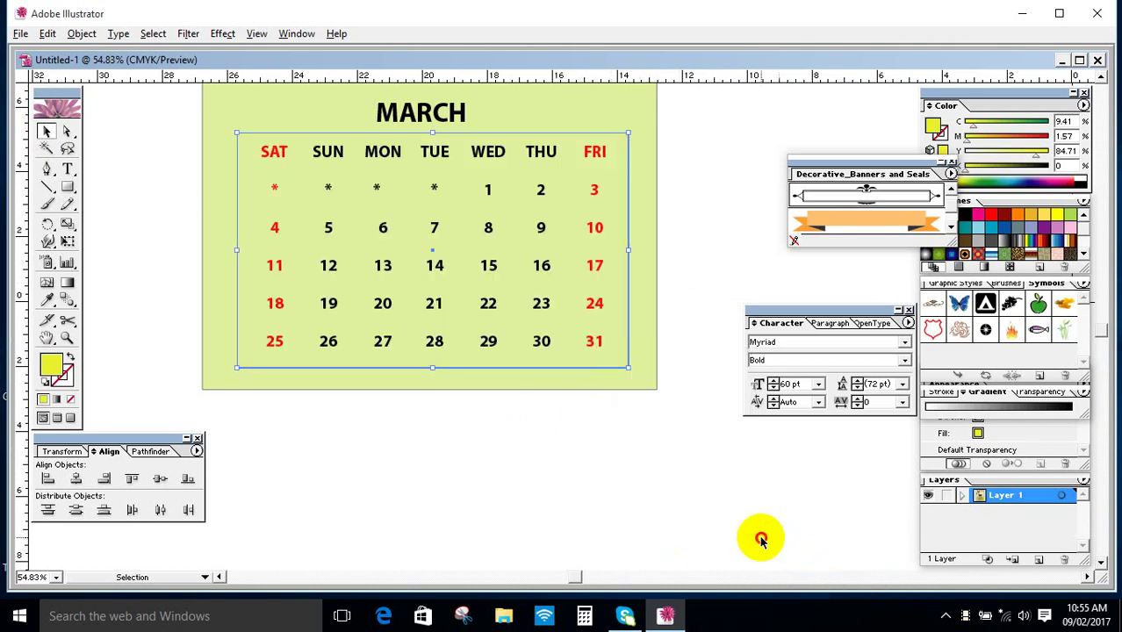
pyautogui.click(760, 539)
pyautogui.hotkey('ctrl', 'z')
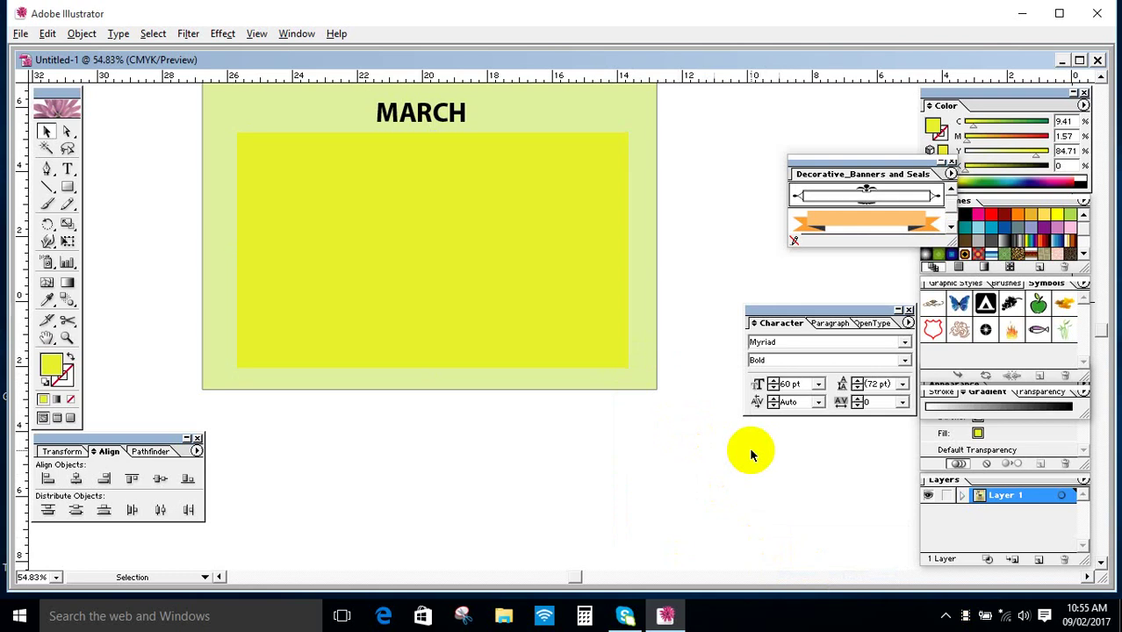
# Place the yellow rectangle between the green page and the dates using Send to Back and Bring Forward, and deselect it.
pyautogui.rightClick(579, 321)
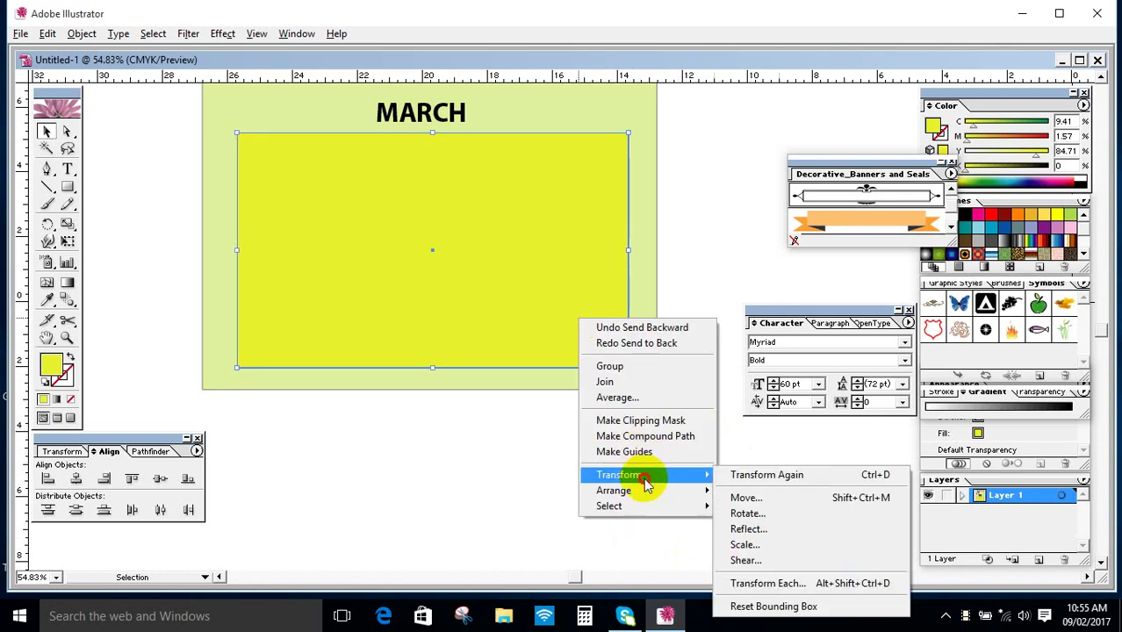
pyautogui.moveTo(646, 491)
pyautogui.click(760, 538)
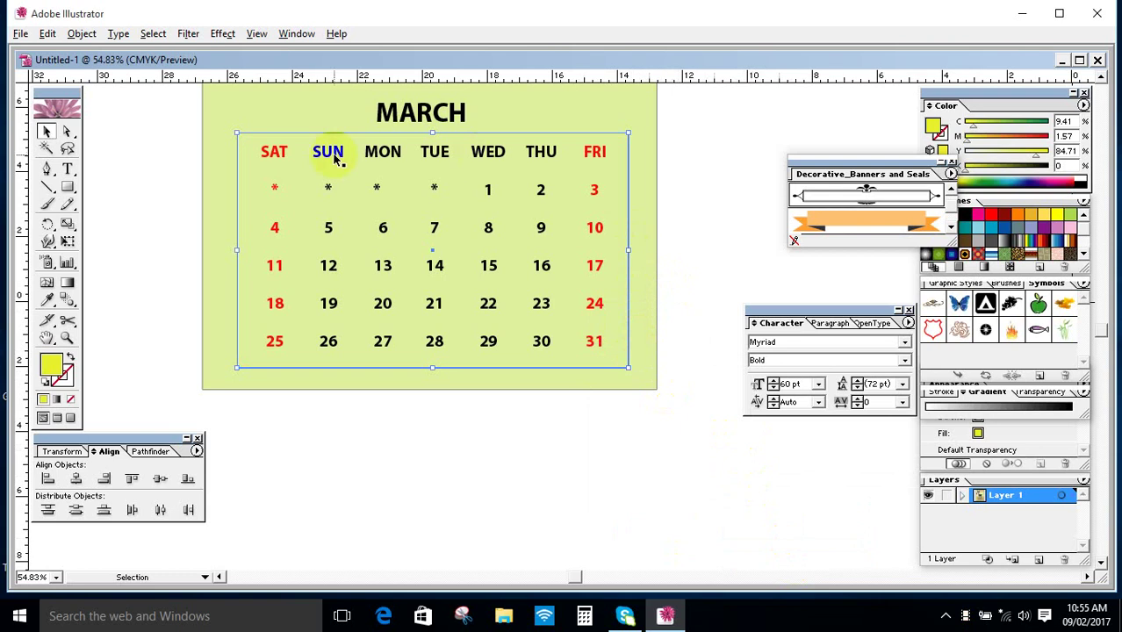
pyautogui.rightClick(538, 299)
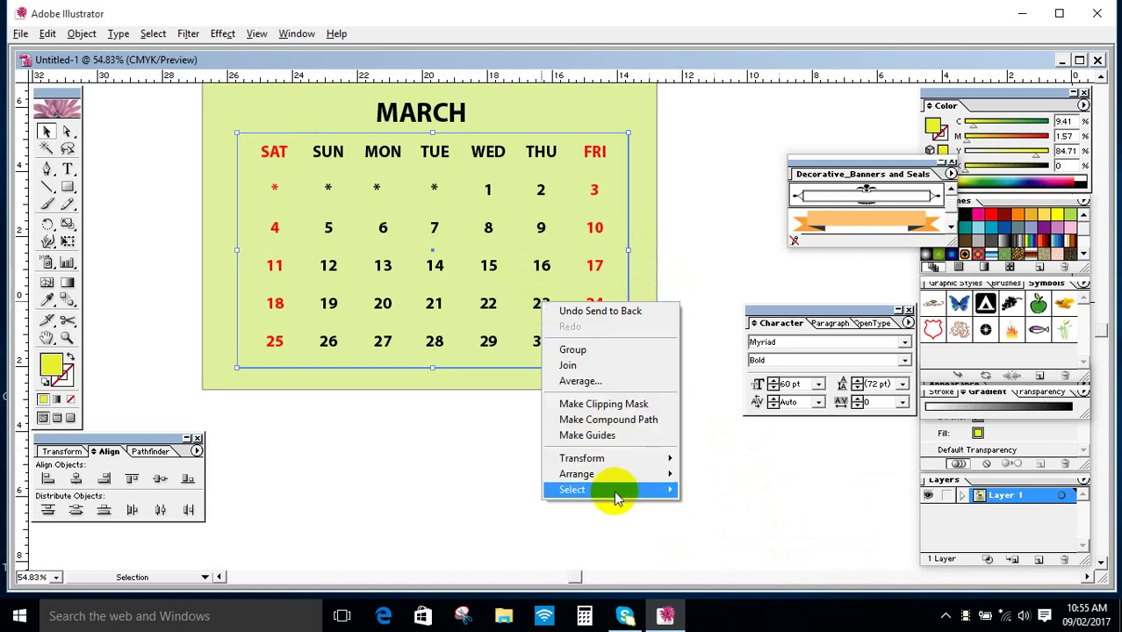
pyautogui.moveTo(616, 477)
pyautogui.click(741, 488)
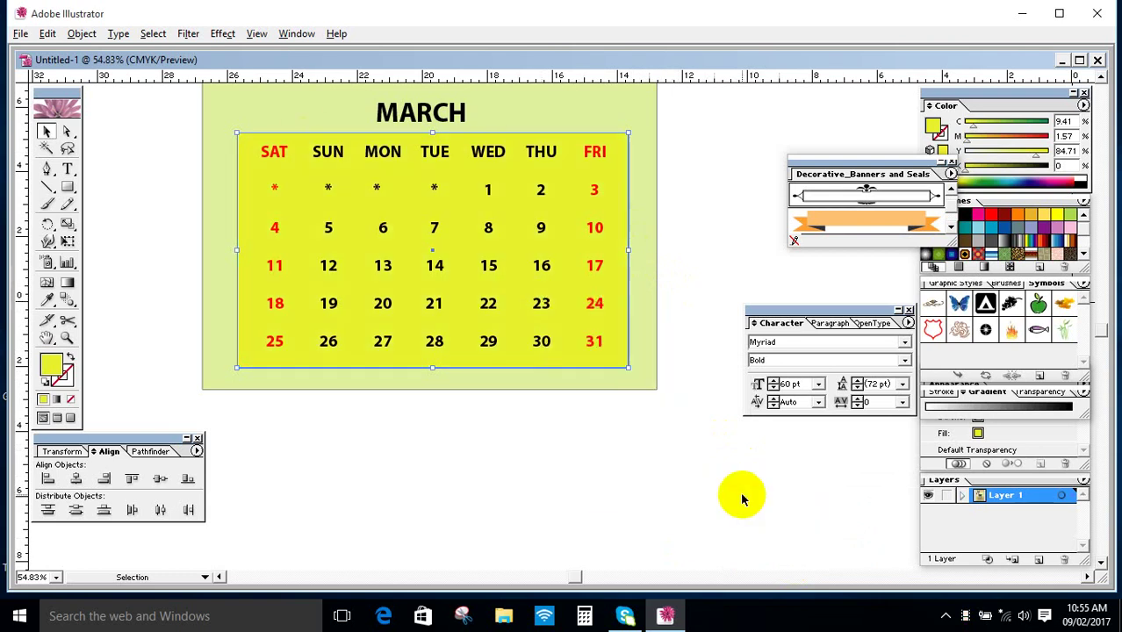
pyautogui.click(735, 498)
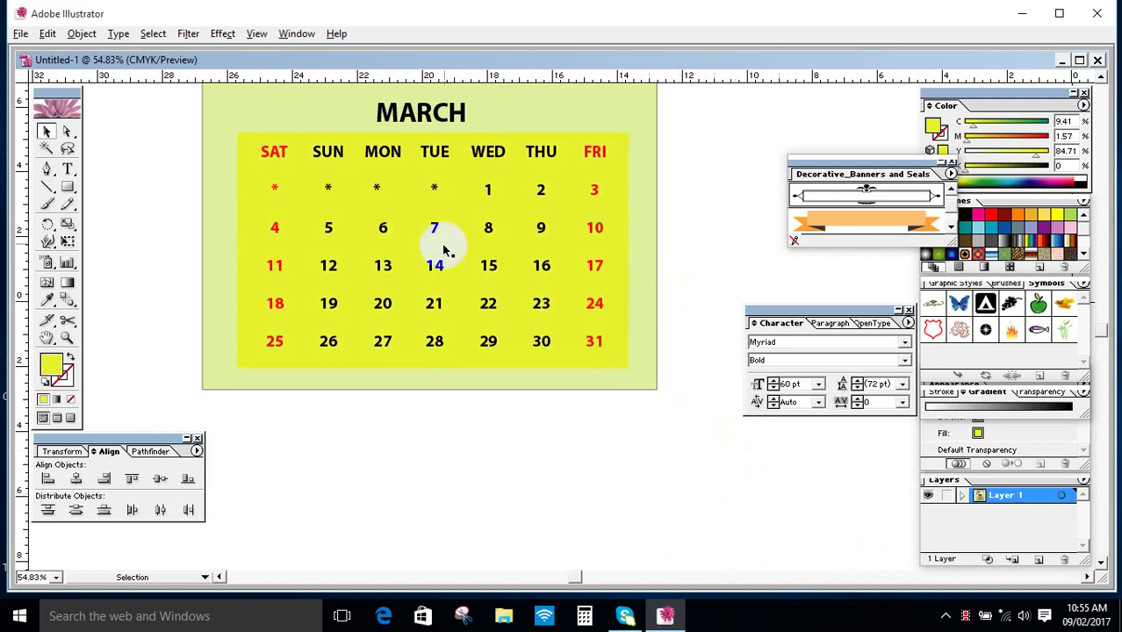
# Examine the complete calendar page from the portrait to the yellow month grid, with everything selected and deselected once.
pyautogui.keyDown('alt'); pyautogui.click(538, 254); pyautogui.keyUp('alt')
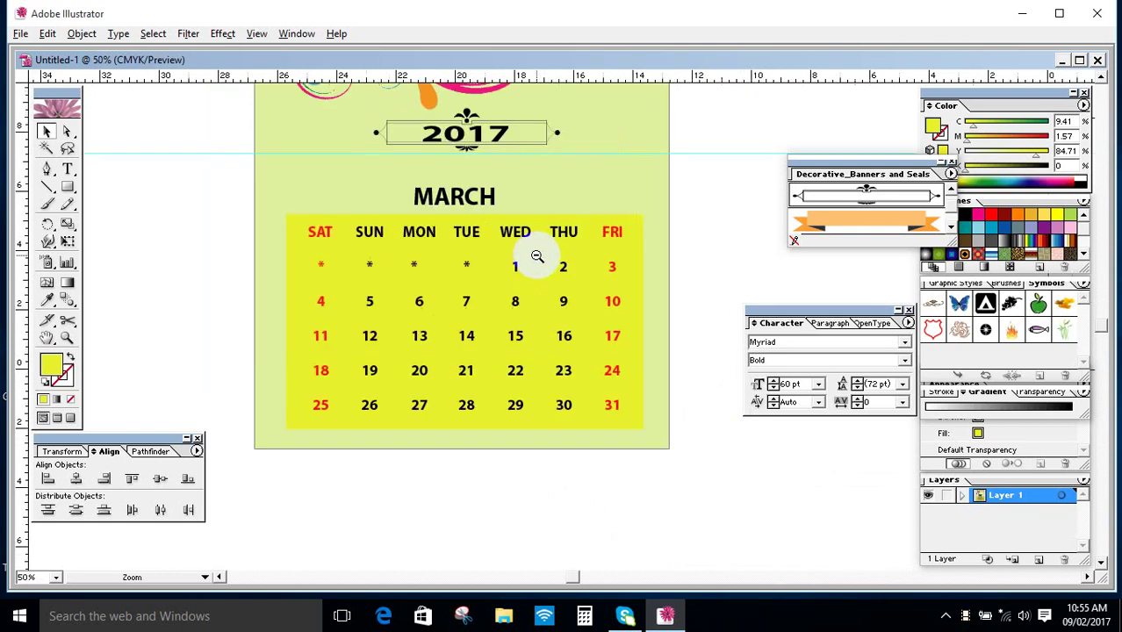
pyautogui.keyDown('alt'); pyautogui.click(531, 253); pyautogui.keyUp('alt')
pyautogui.moveTo(520, 205); pyautogui.dragTo(344, 220)
pyautogui.keyDown('alt'); pyautogui.click(343, 221); pyautogui.keyUp('alt')
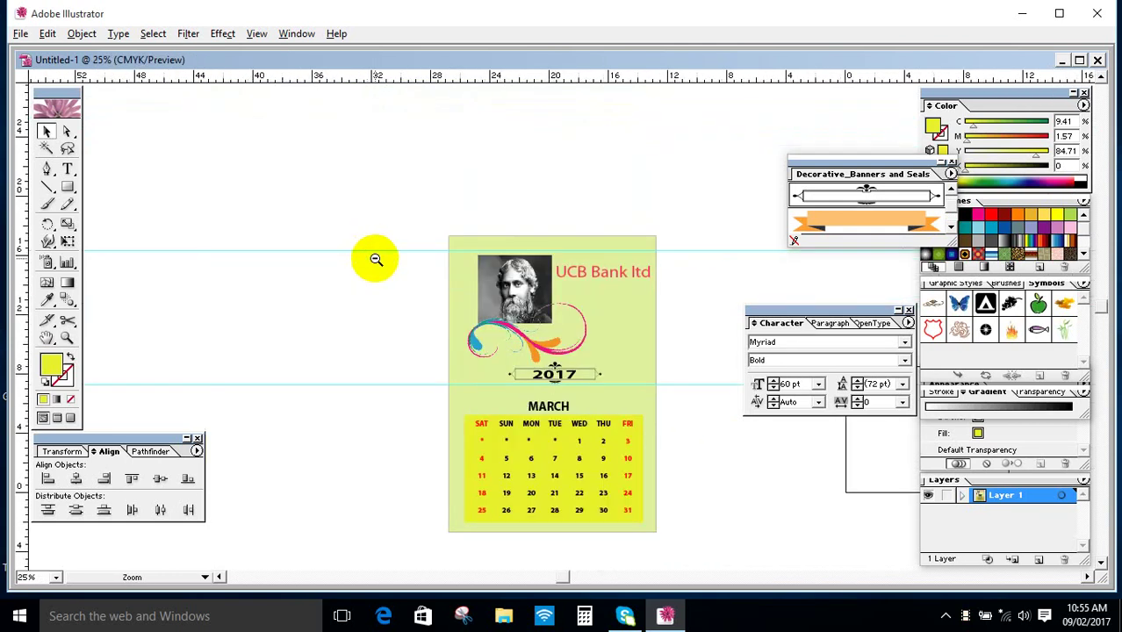
pyautogui.moveTo(503, 296); pyautogui.dragTo(319, 217)
pyautogui.keyDown('alt'); pyautogui.click(348, 238); pyautogui.keyUp('alt')
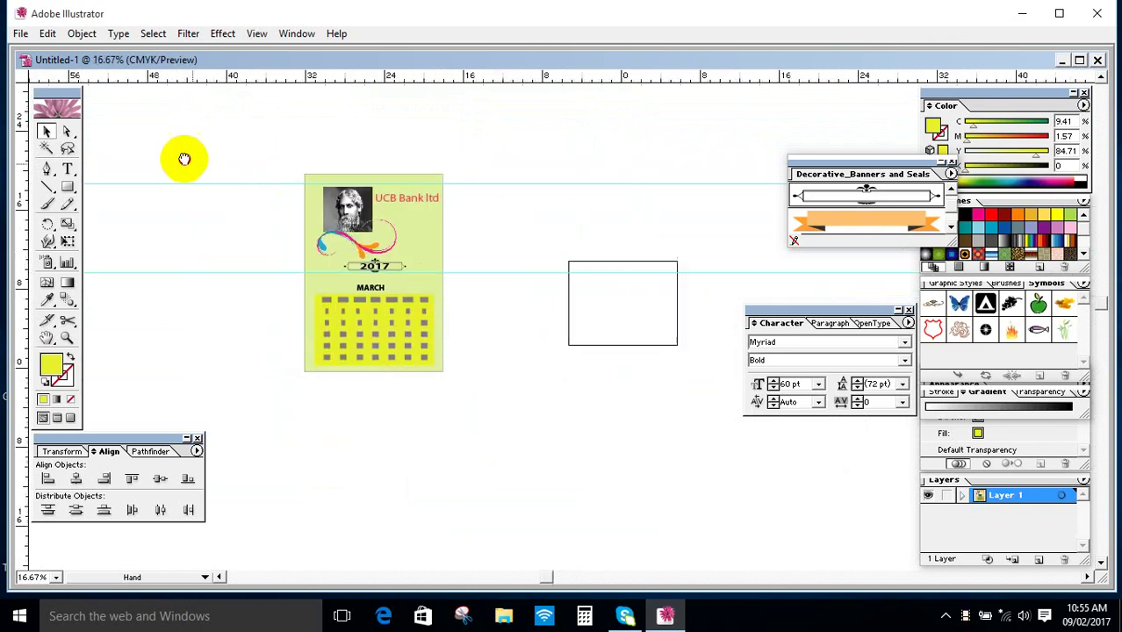
pyautogui.moveTo(183, 158); pyautogui.dragTo(173, 145)
pyautogui.click(383, 261)
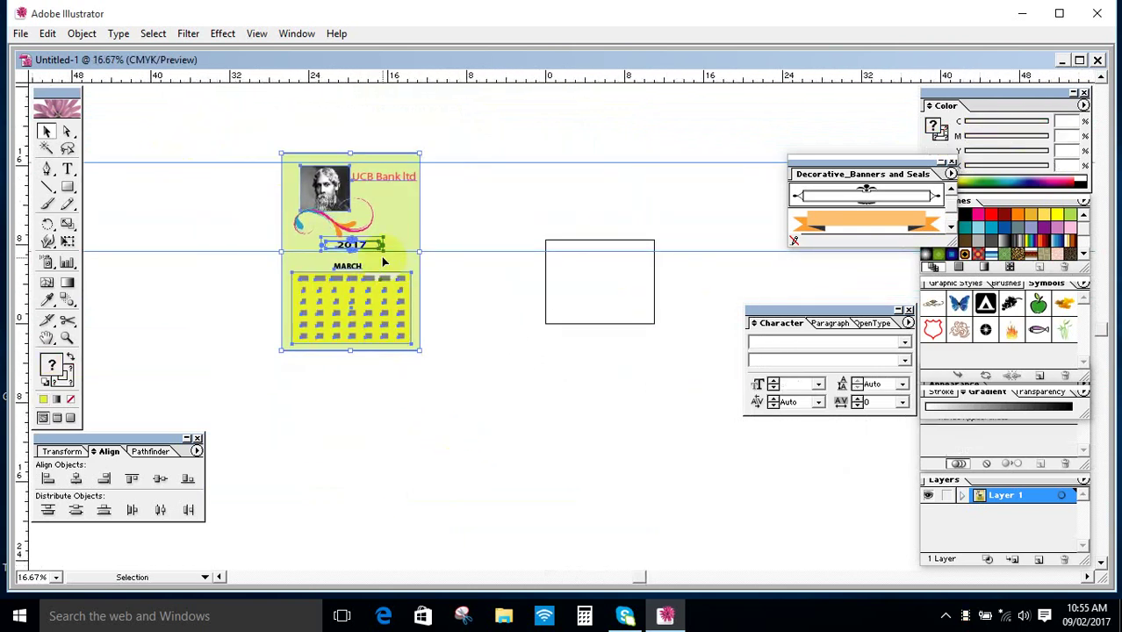
pyautogui.click(570, 382)
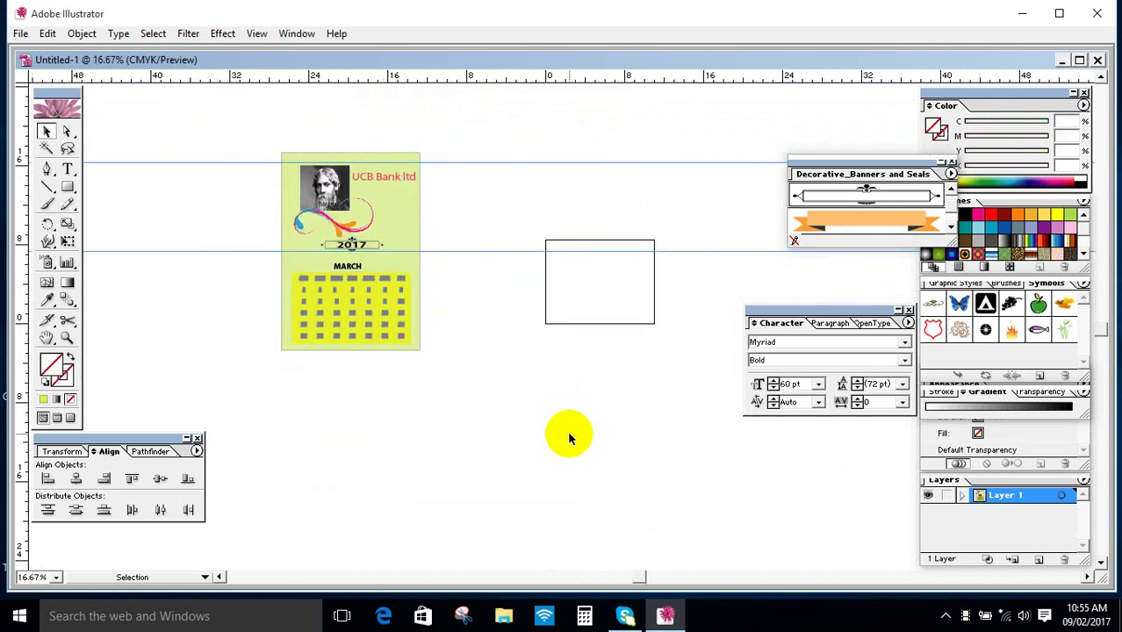
# Lock the ruler guides and leave nothing selected.
pyautogui.rightClick(547, 352)
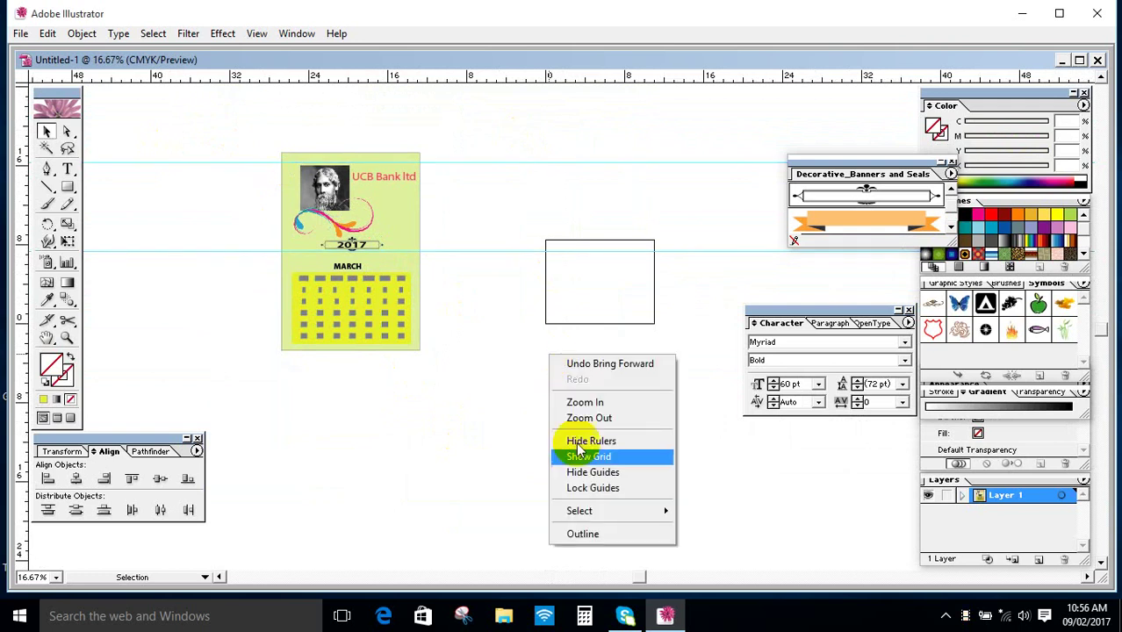
pyautogui.click(606, 490)
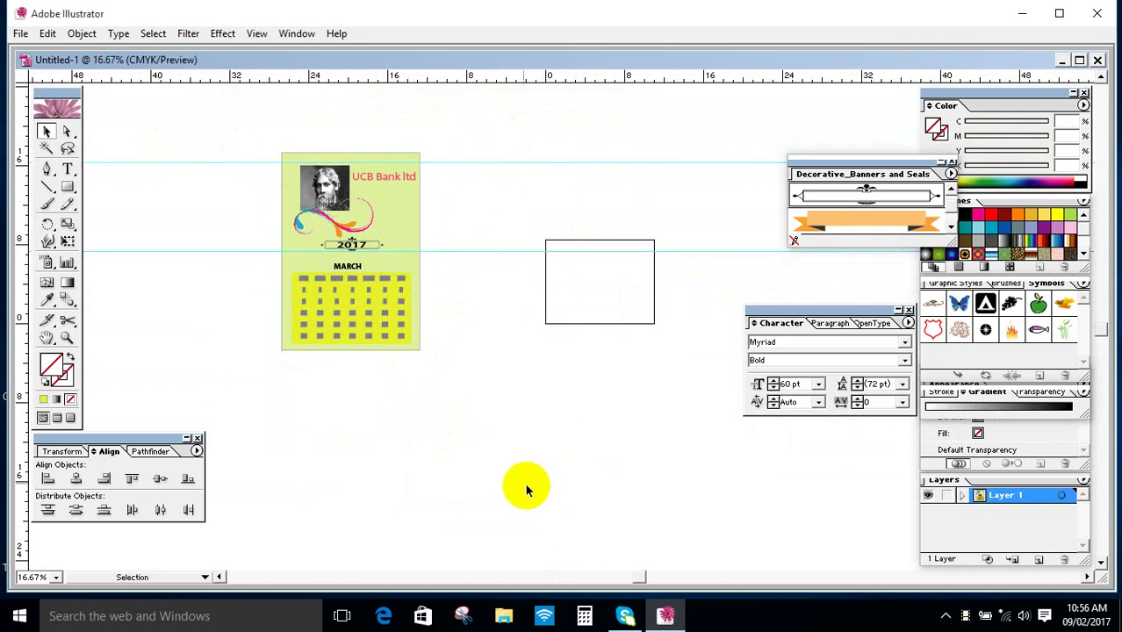
pyautogui.moveTo(517, 458); pyautogui.dragTo(188, 117)
pyautogui.click(593, 469)
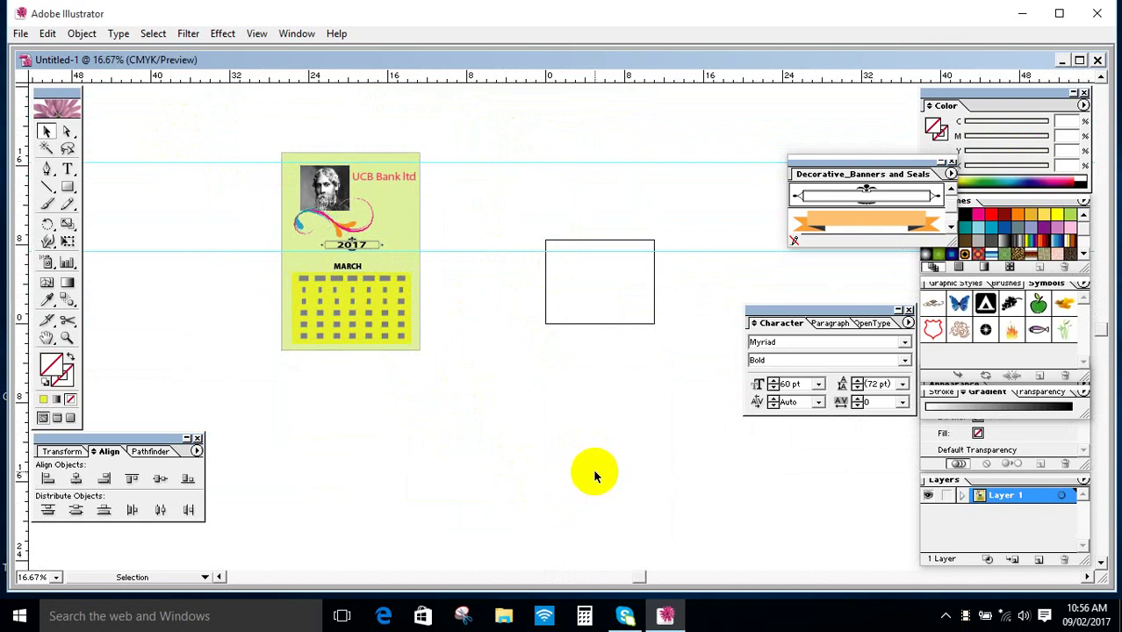
# Unlock all objects, select the entire calendar page and group its elements.
pyautogui.doubleClick(82, 23)
pyautogui.click(79, 28)
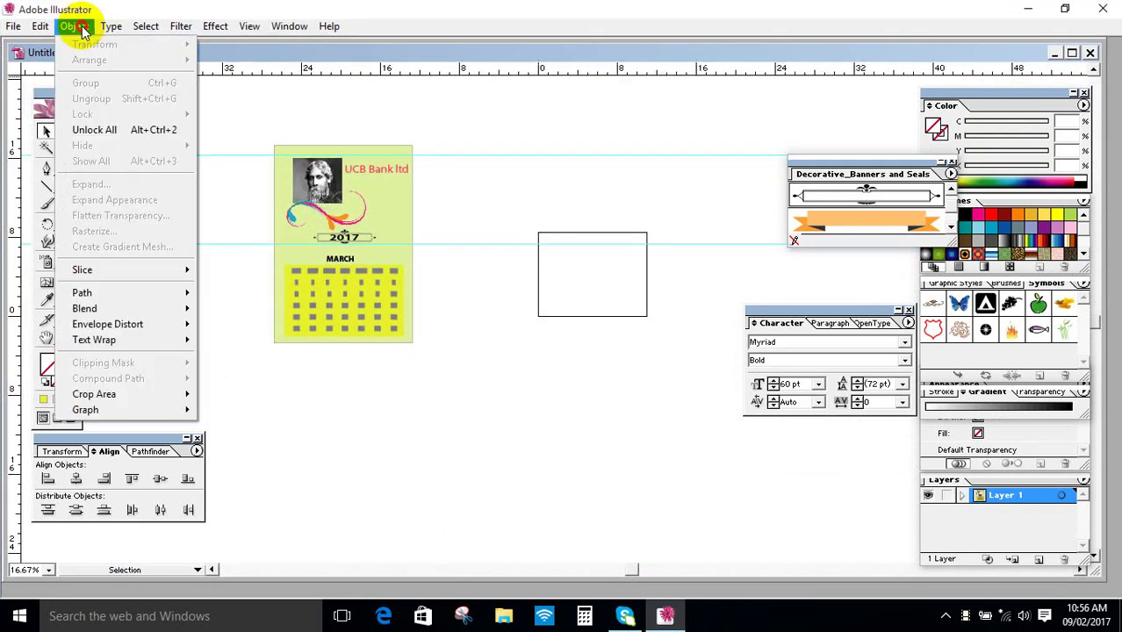
pyautogui.click(107, 129)
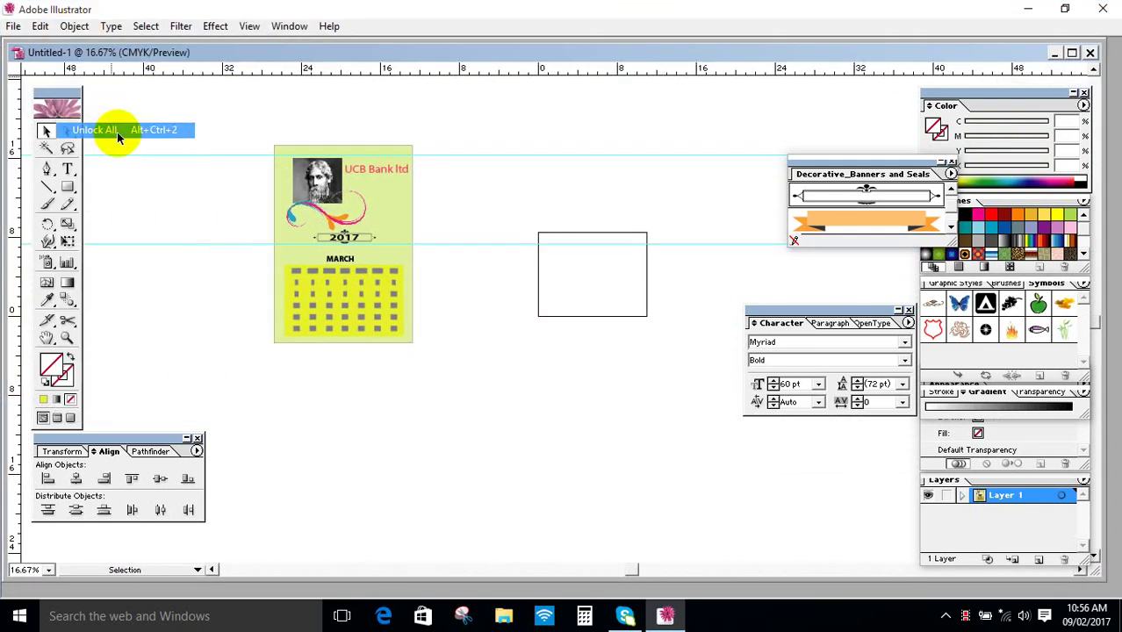
pyautogui.click(576, 414)
pyautogui.moveTo(214, 101); pyautogui.dragTo(445, 513)
pyautogui.rightClick(384, 291)
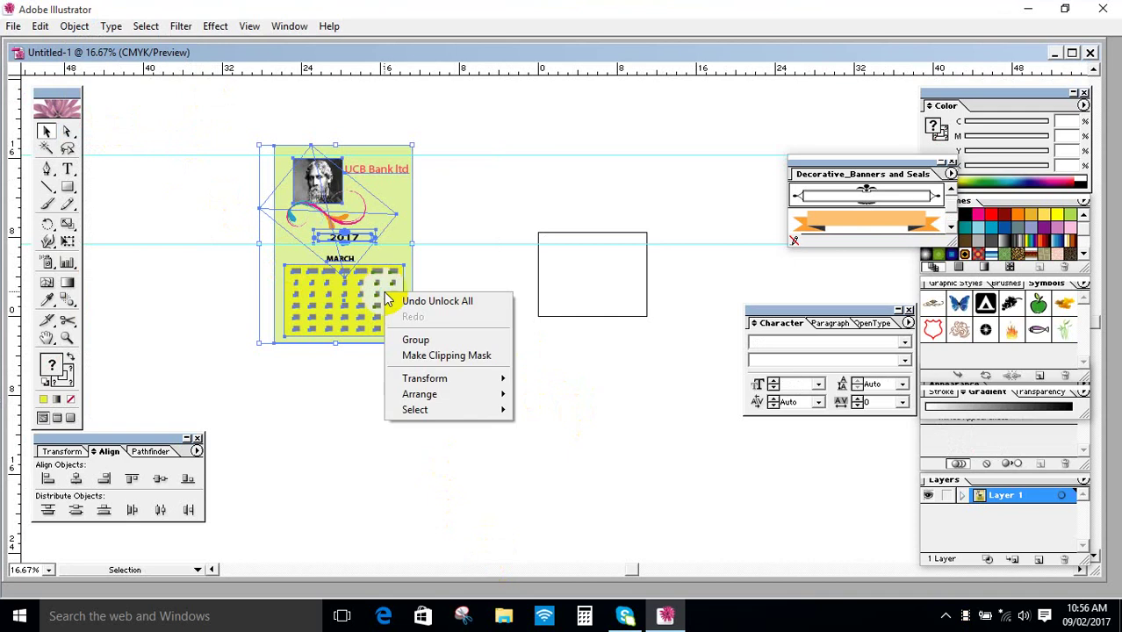
pyautogui.click(439, 342)
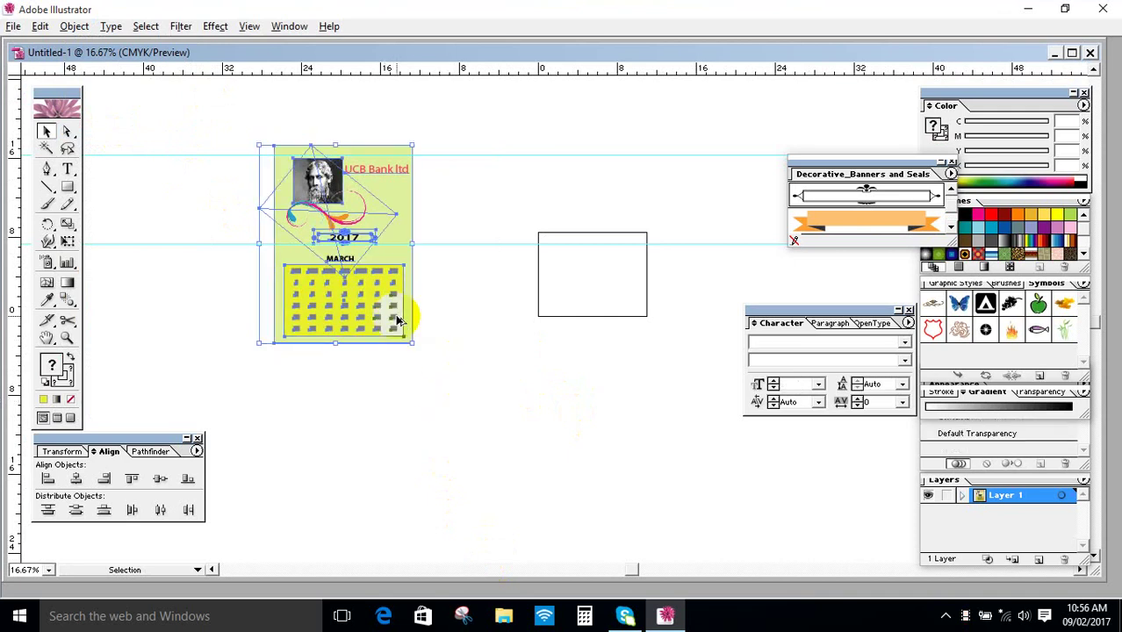
# Copy the grouped calendar page to the right and repeat the transformation until six evenly spaced pages form a row.
pyautogui.moveTo(399, 322); pyautogui.dragTo(294, 327)
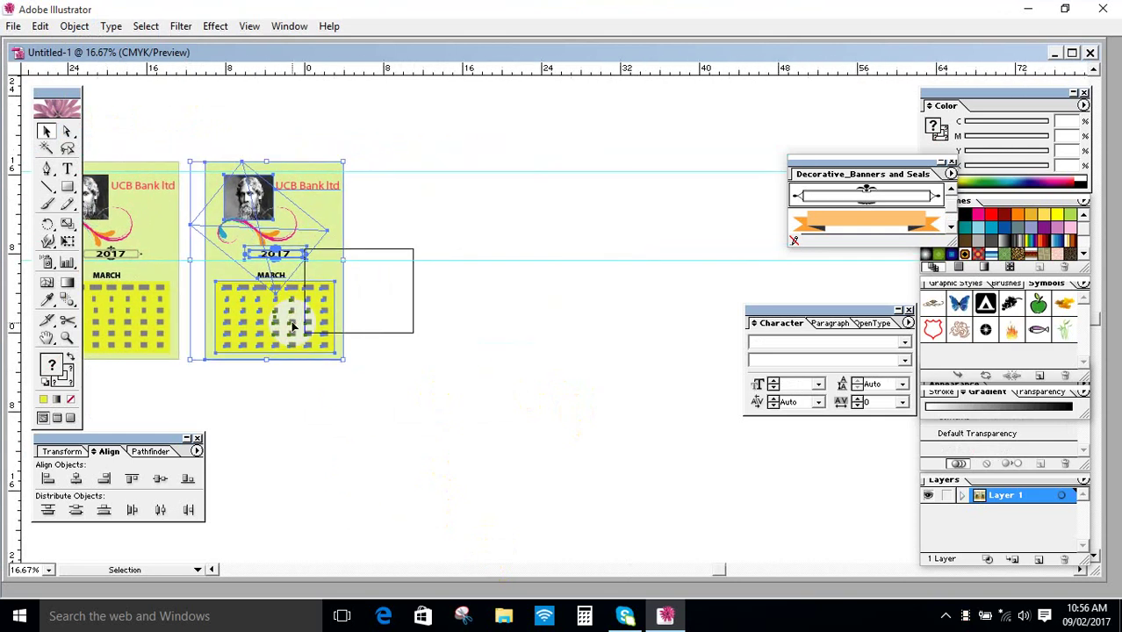
pyautogui.hotkey('ctrl', 'd')
pyautogui.hotkey('ctrl', 'd')
pyautogui.hotkey('ctrl', 'd')
pyautogui.hotkey('ctrl', 'd')
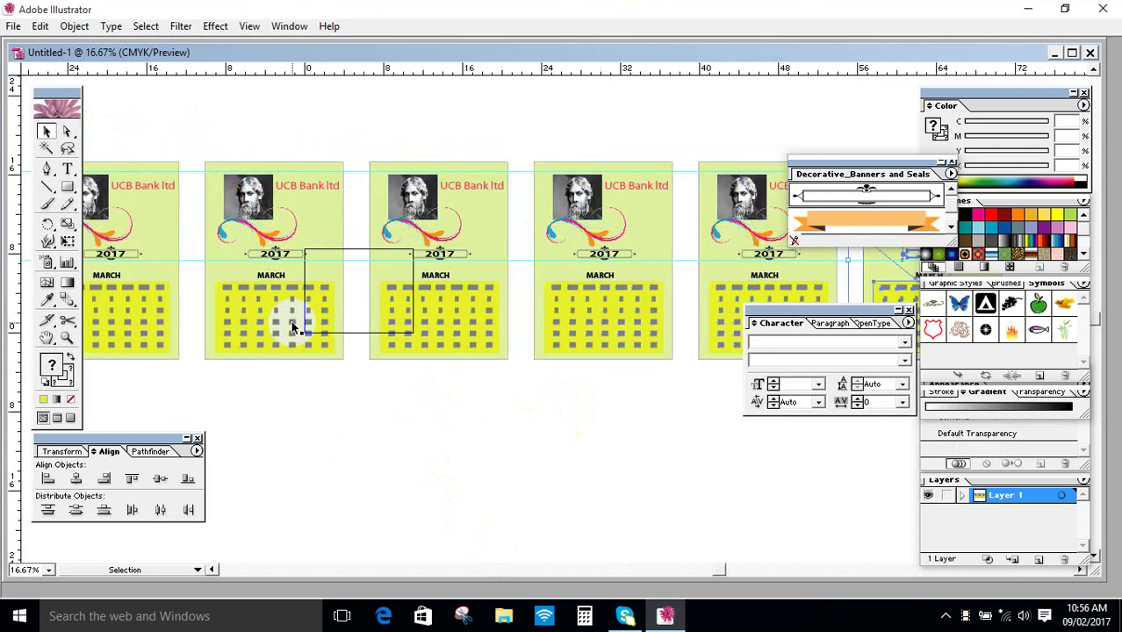
pyautogui.hotkey('ctrl', 'd')
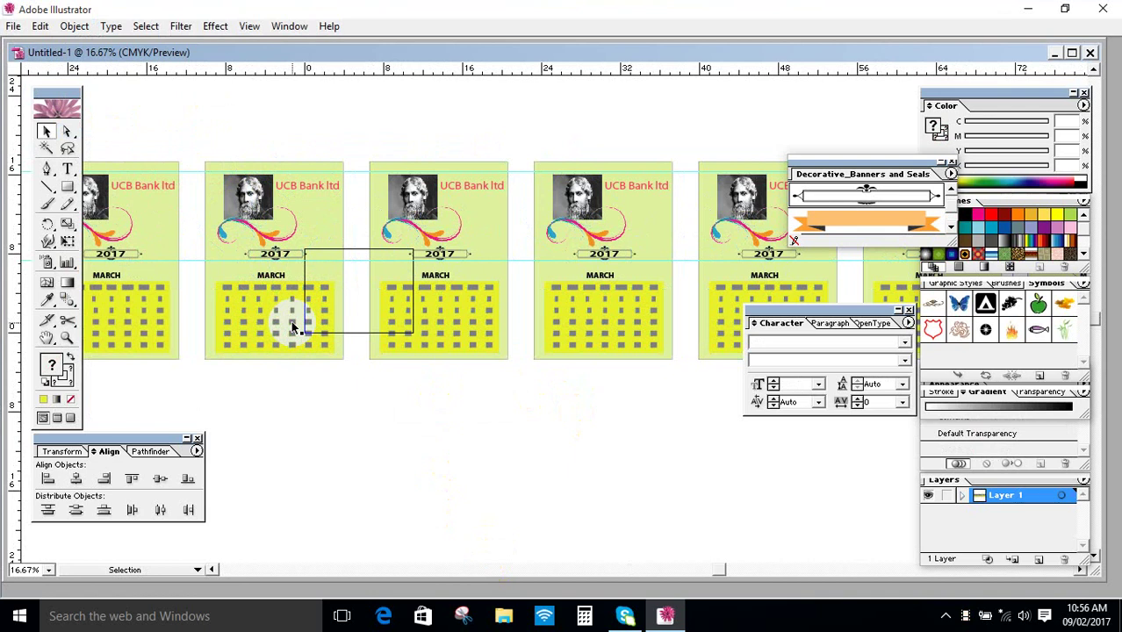
pyautogui.hotkey('ctrl', 'd')
# Copy the whole row of six calendar pages straight down as a second row, and deselect it.
pyautogui.press('z')
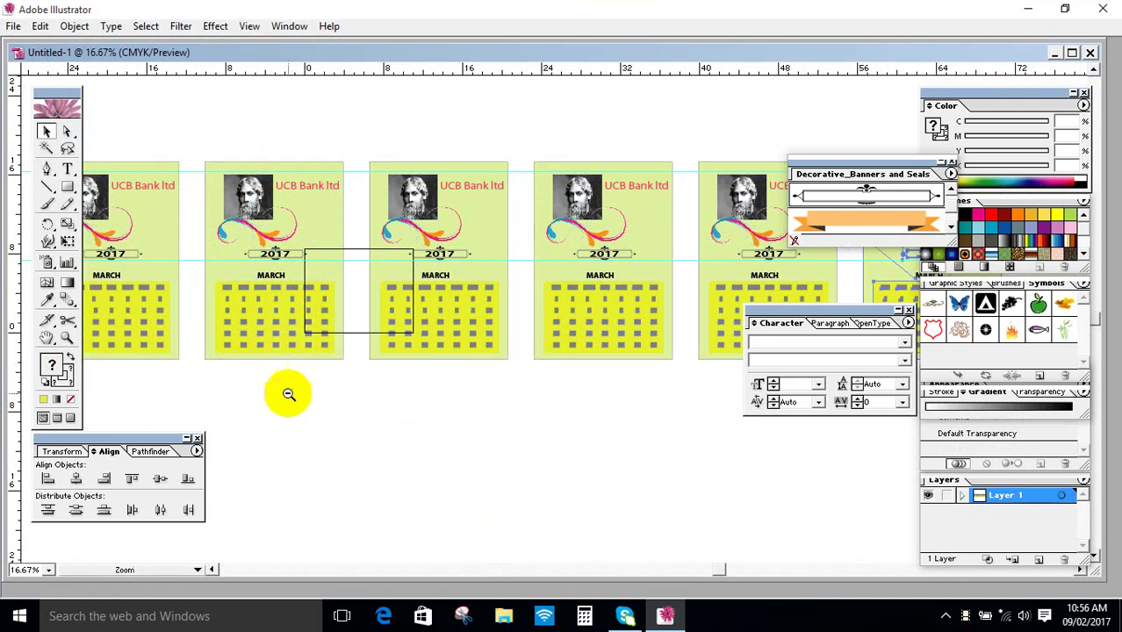
pyautogui.keyDown('alt'); pyautogui.click(345, 296); pyautogui.keyUp('alt')
pyautogui.keyDown('alt'); pyautogui.click(465, 326); pyautogui.keyUp('alt')
pyautogui.moveTo(516, 313); pyautogui.dragTo(238, 243)
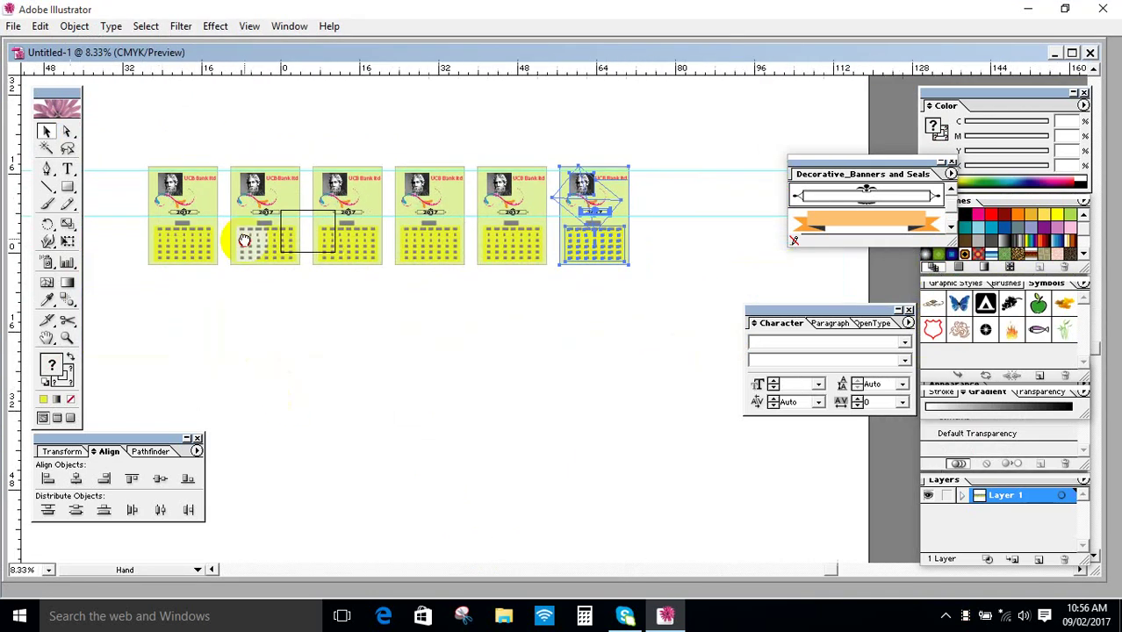
pyautogui.press('v')
pyautogui.moveTo(162, 139); pyautogui.dragTo(693, 359)
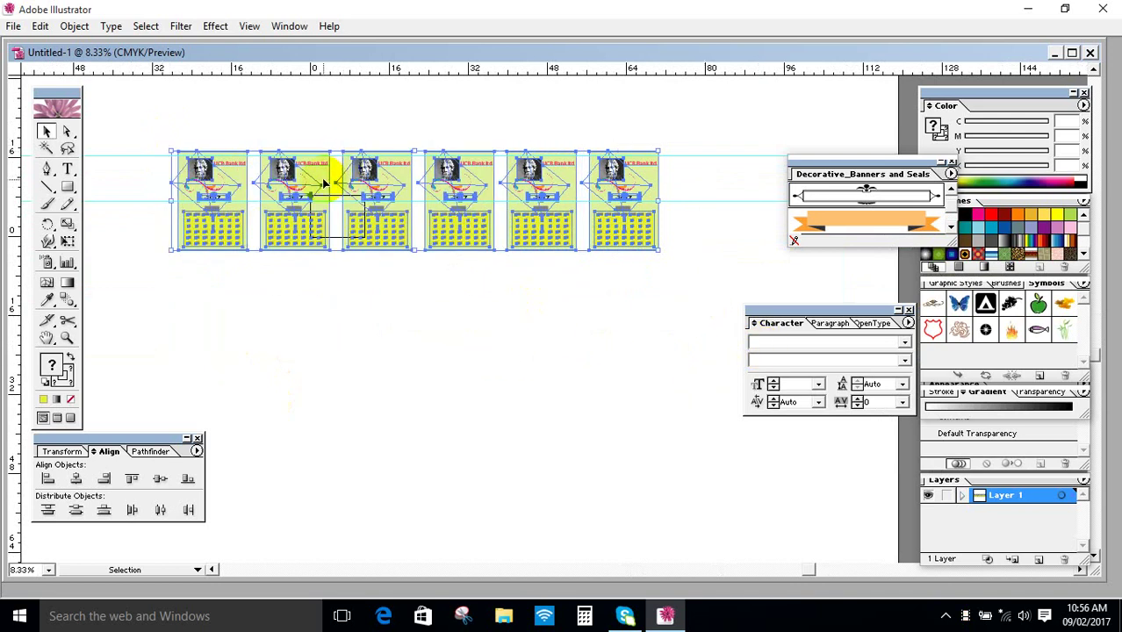
pyautogui.moveTo(325, 183); pyautogui.dragTo(335, 299)
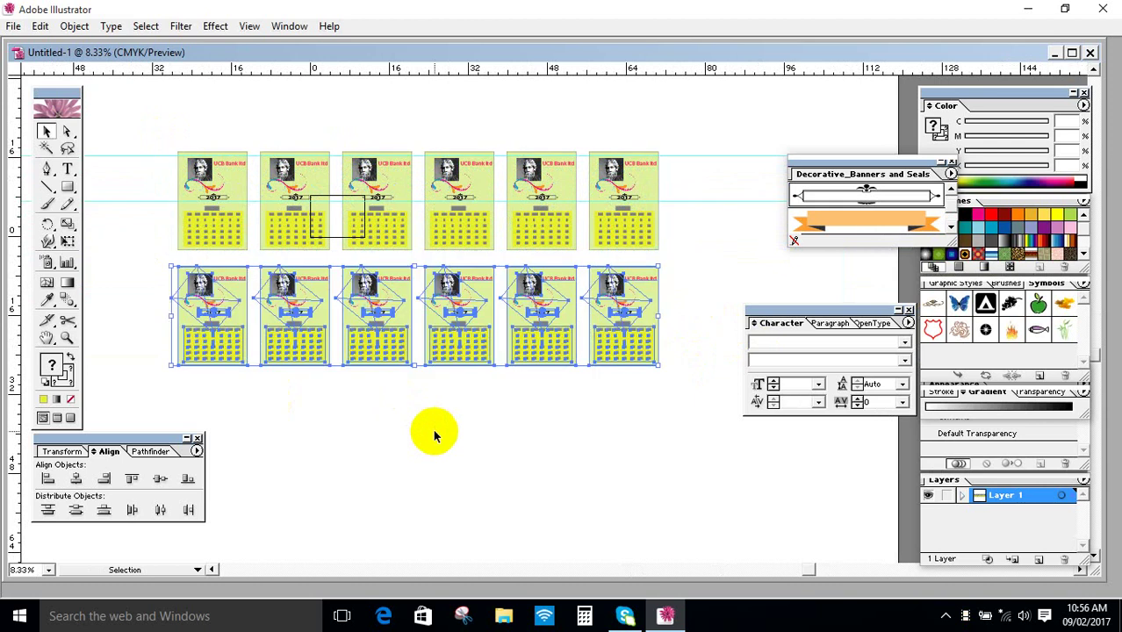
pyautogui.click(465, 479)
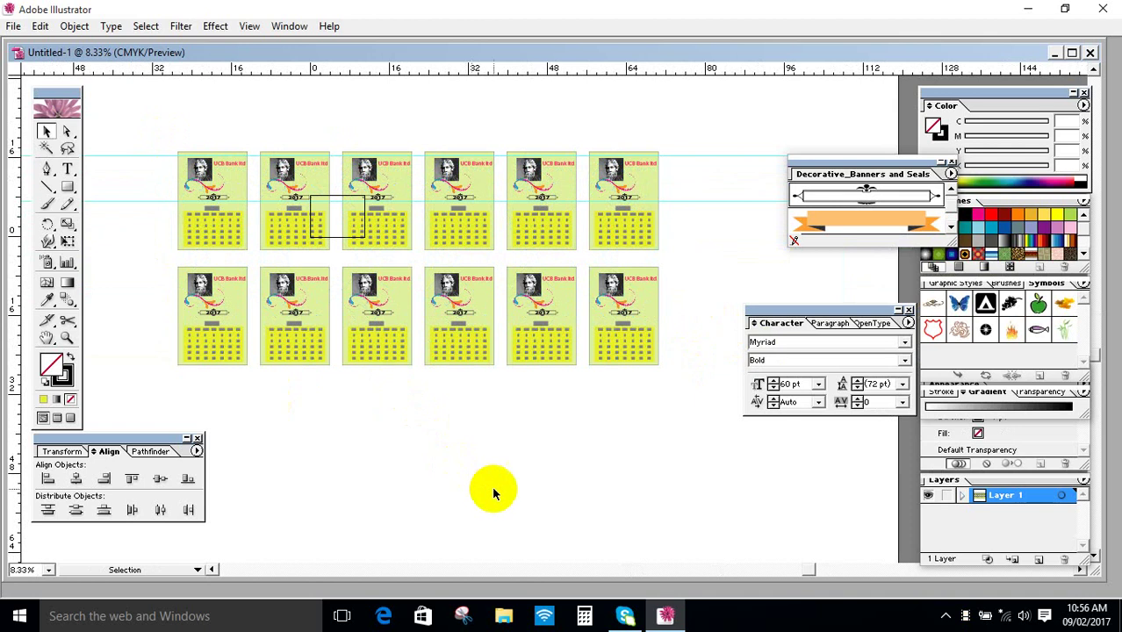
# Ungroup the first calendar page in the upper row and deselect its parts.
pyautogui.press('z')
pyautogui.moveTo(343, 269); pyautogui.dragTo(167, 108)
pyautogui.press('v')
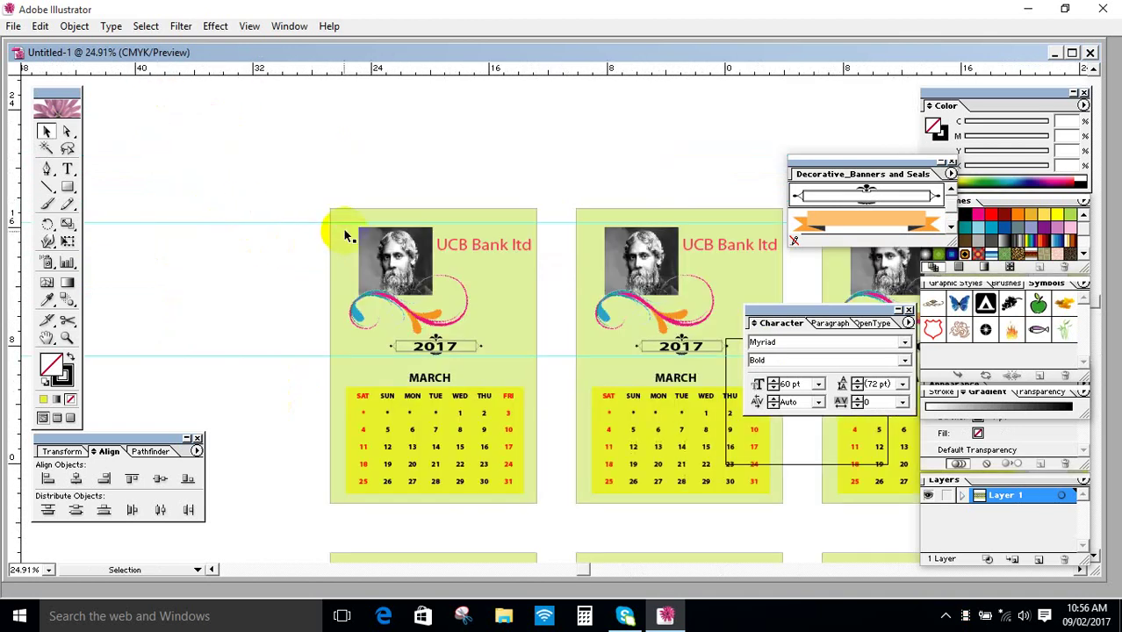
pyautogui.click(362, 210)
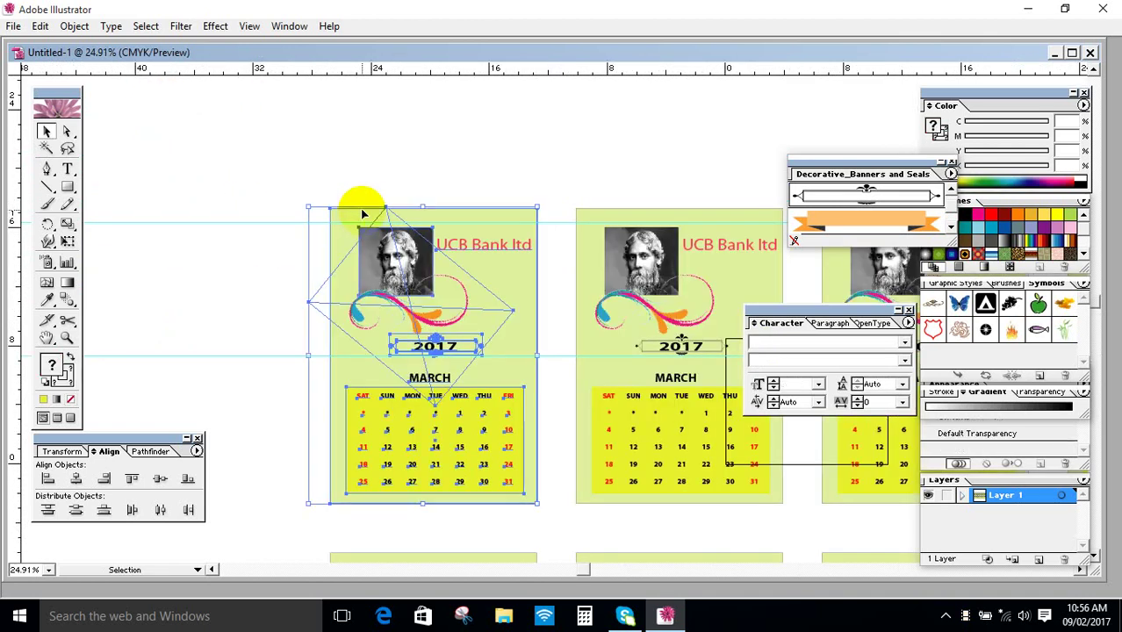
pyautogui.rightClick(363, 210)
pyautogui.click(395, 258)
pyautogui.click(258, 275)
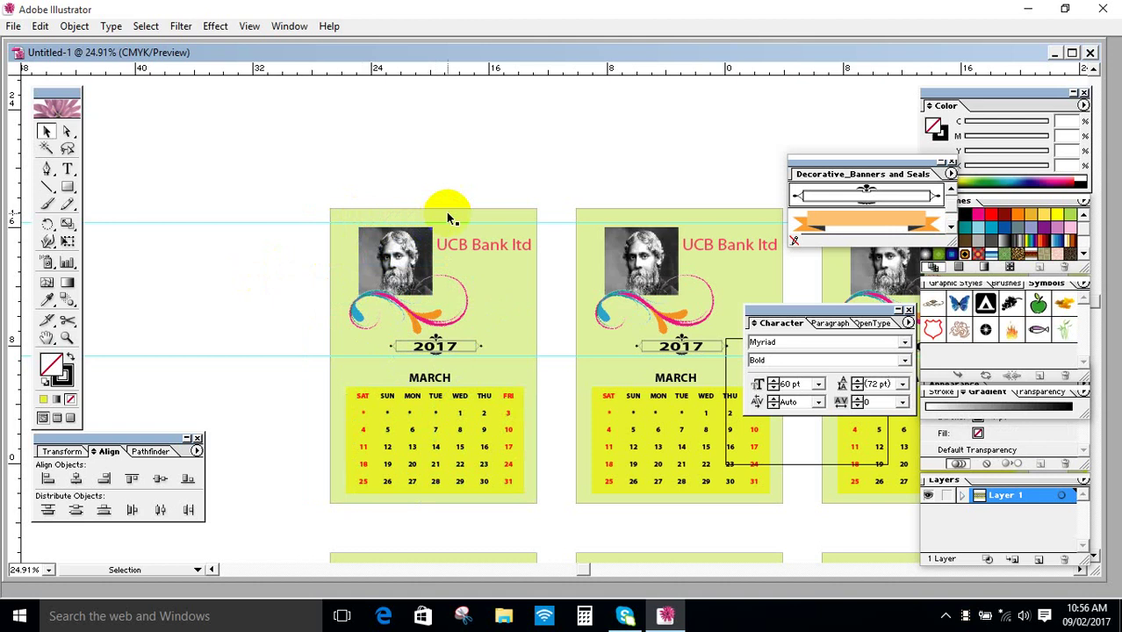
# Remove the stroke from the first page's green background rectangle and deselect it.
pyautogui.click(450, 212)
pyautogui.click(65, 378)
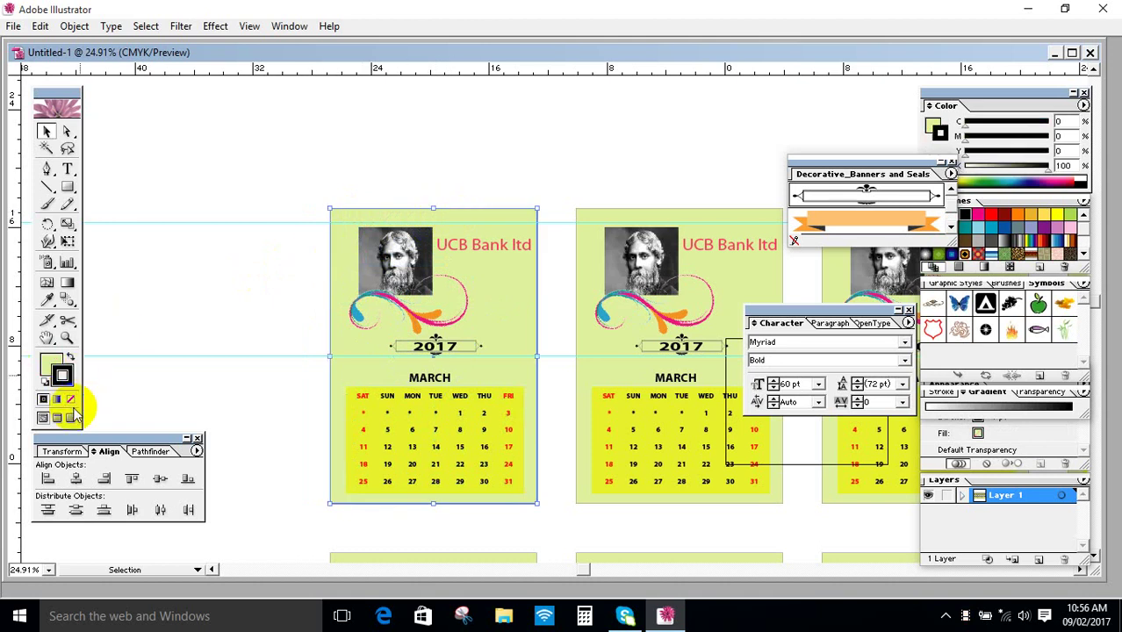
pyautogui.click(72, 401)
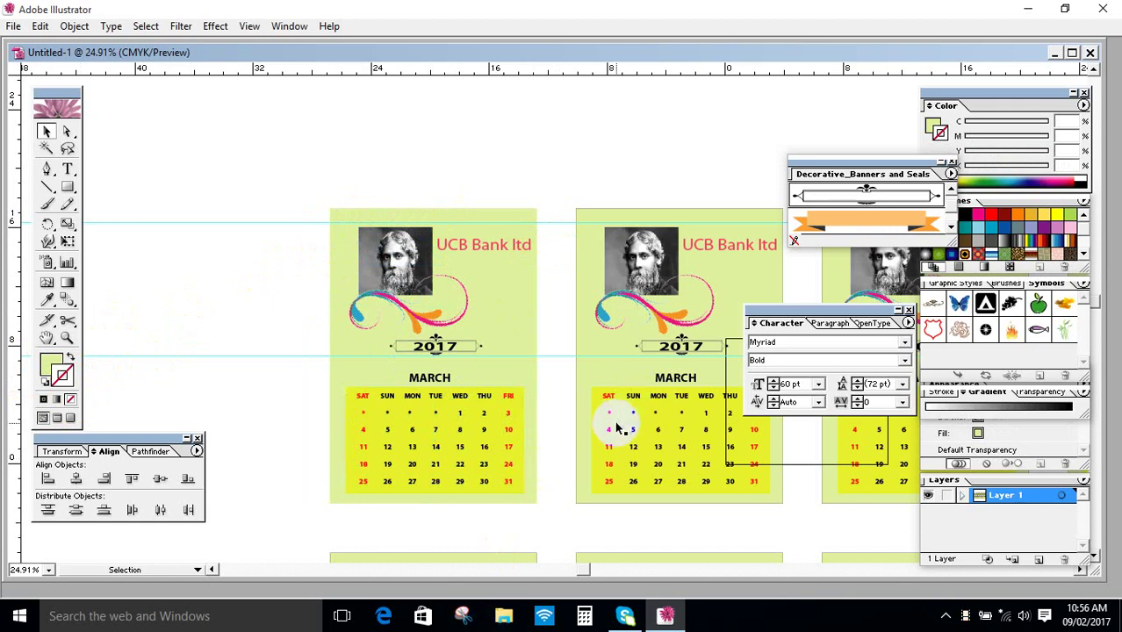
pyautogui.click(614, 392)
pyautogui.click(528, 364)
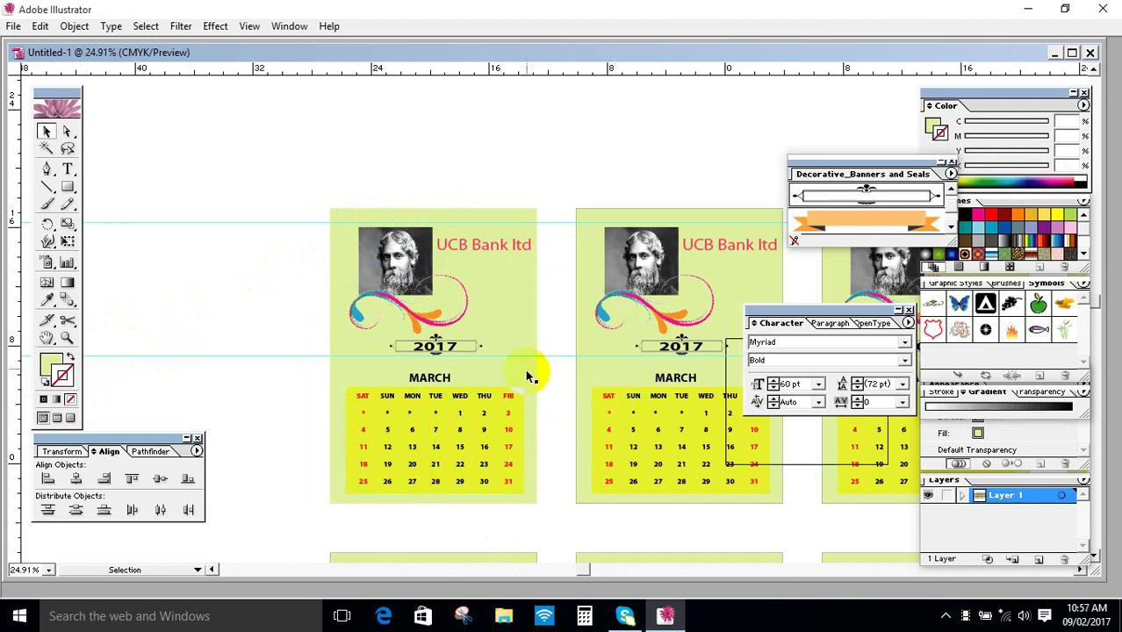
pyautogui.click(382, 329)
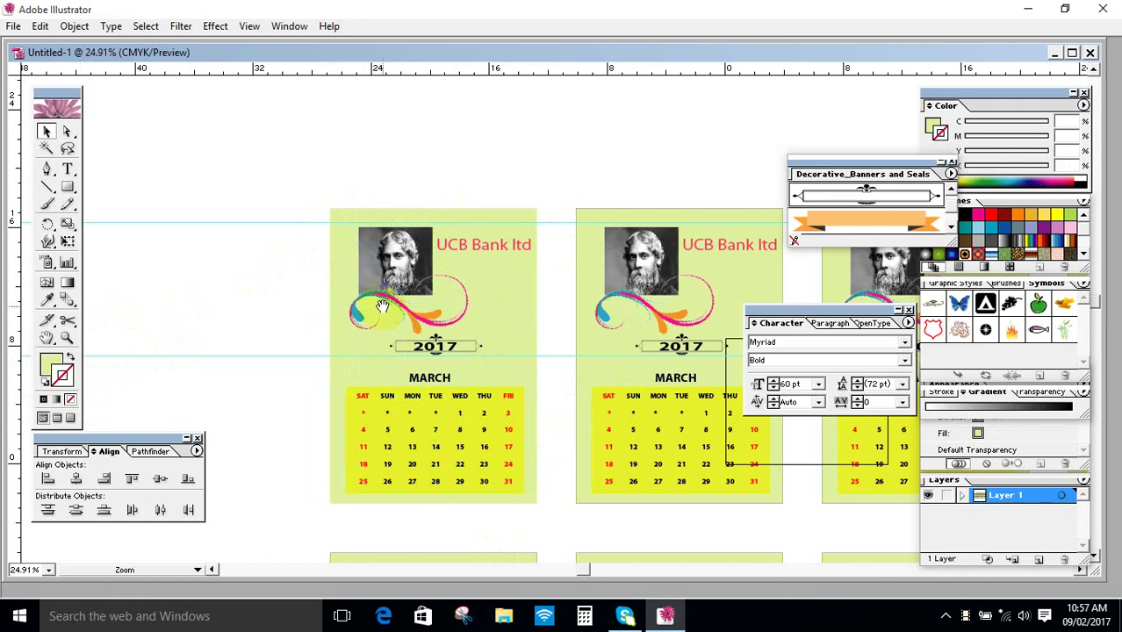
# Unlock the guides and delete both horizontal ruler guides.
pyautogui.rightClick(225, 271)
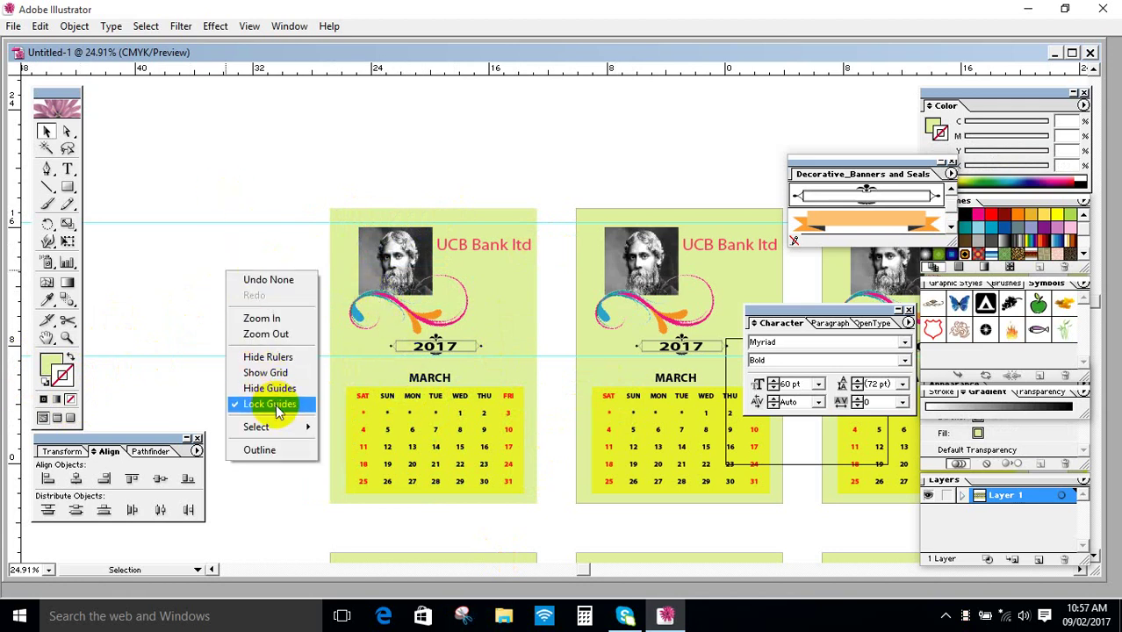
pyautogui.click(270, 403)
pyautogui.moveTo(200, 188); pyautogui.dragTo(203, 392)
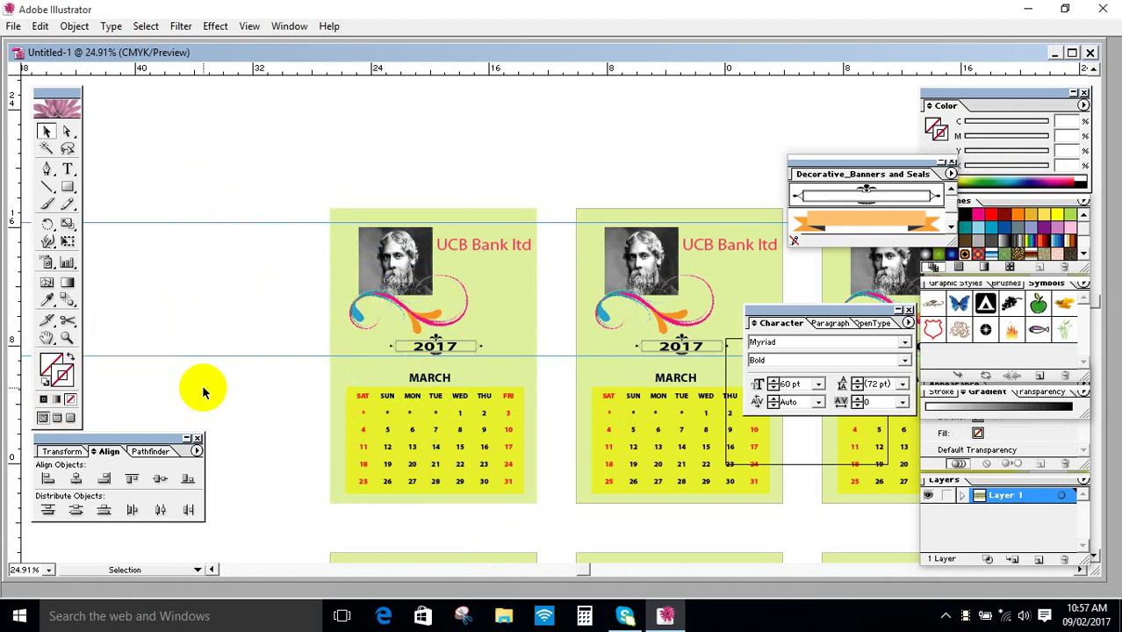
pyautogui.press('Delete')
# Try to convert the text of the first calendar page with Create Outlines.
pyautogui.keyDown('ctrl'); pyautogui.click(390, 418); pyautogui.keyUp('ctrl')
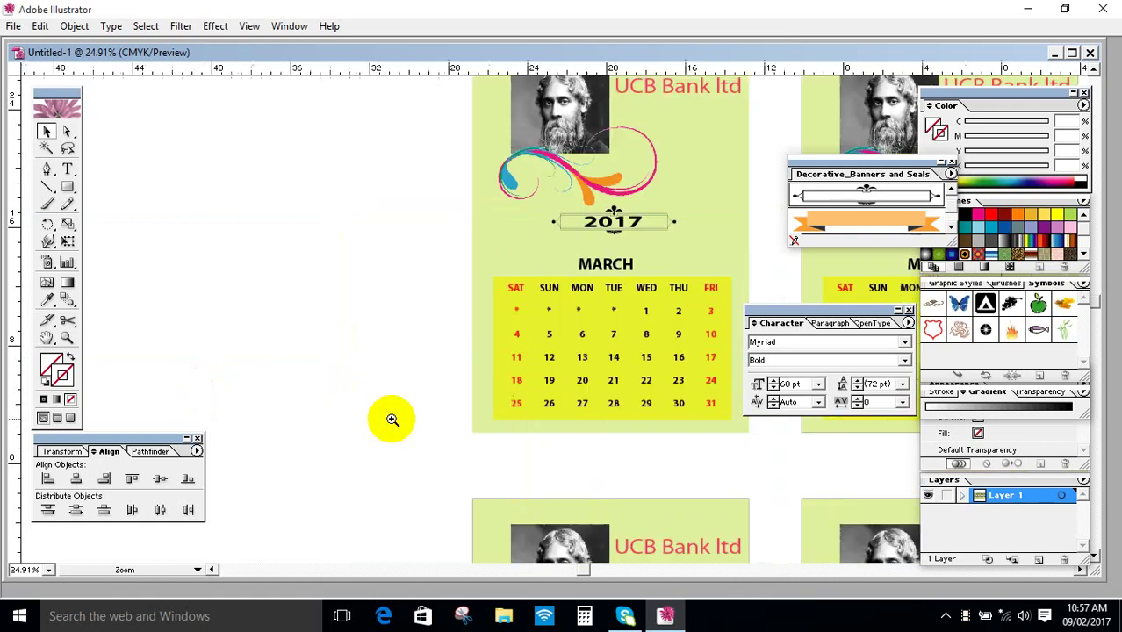
pyautogui.moveTo(581, 151); pyautogui.dragTo(416, 211)
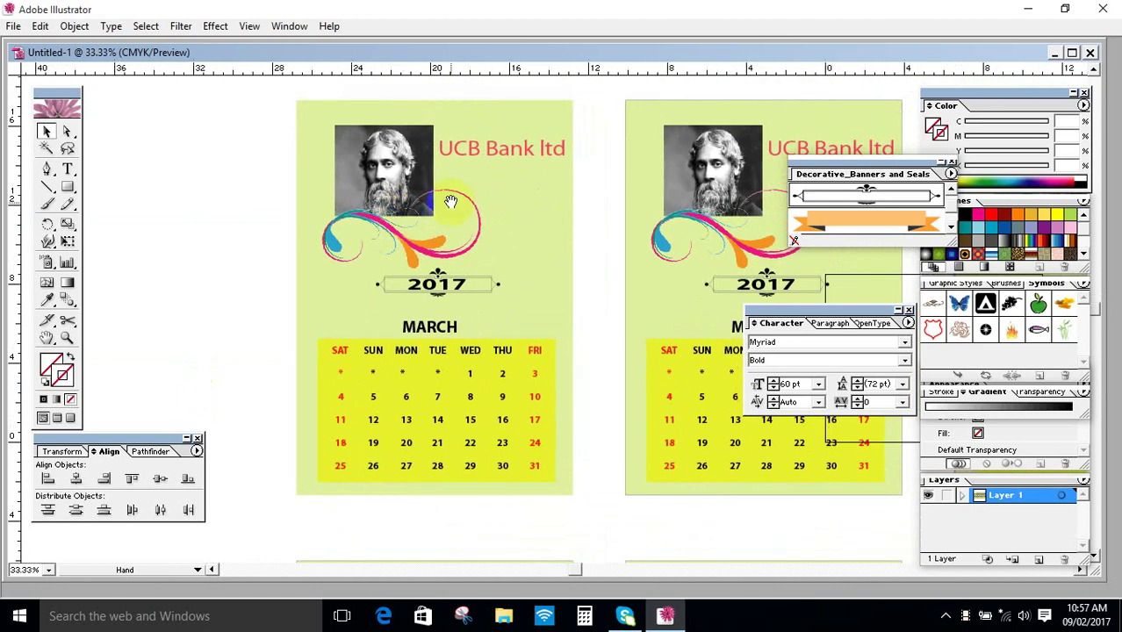
pyautogui.moveTo(268, 92); pyautogui.dragTo(594, 511)
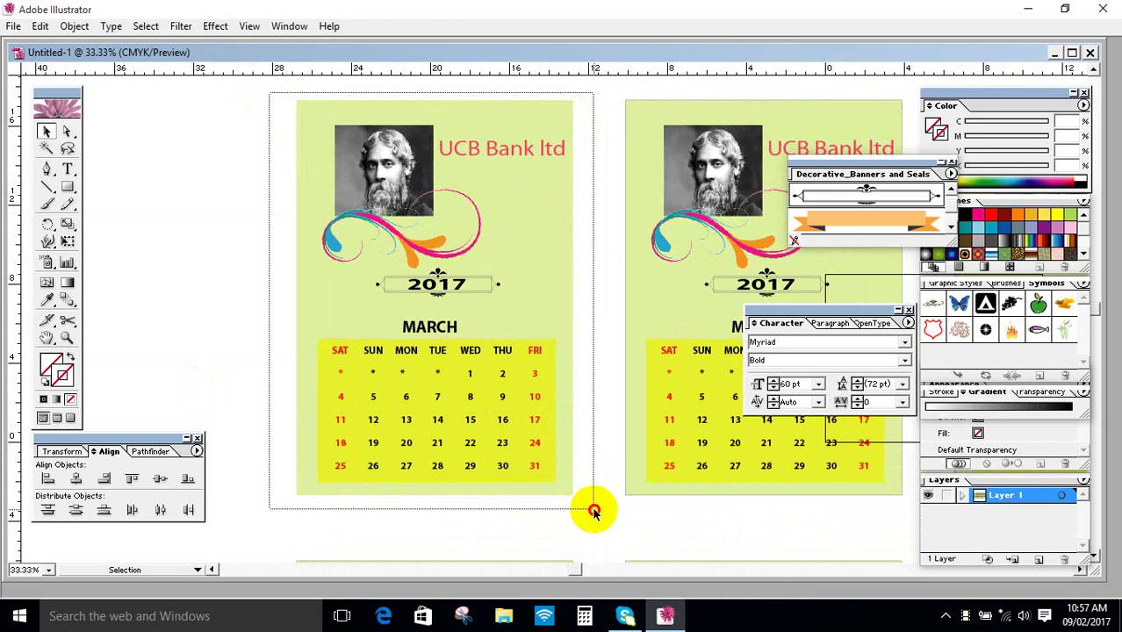
pyautogui.moveTo(593, 511); pyautogui.dragTo(594, 511)
pyautogui.rightClick(450, 420)
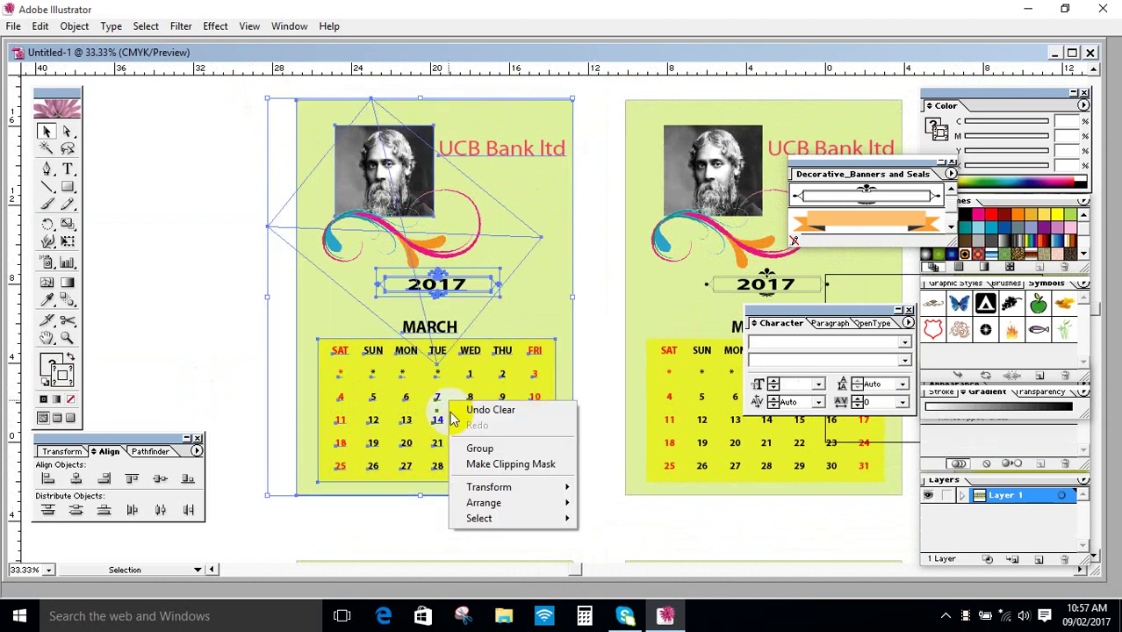
pyautogui.click(72, 26)
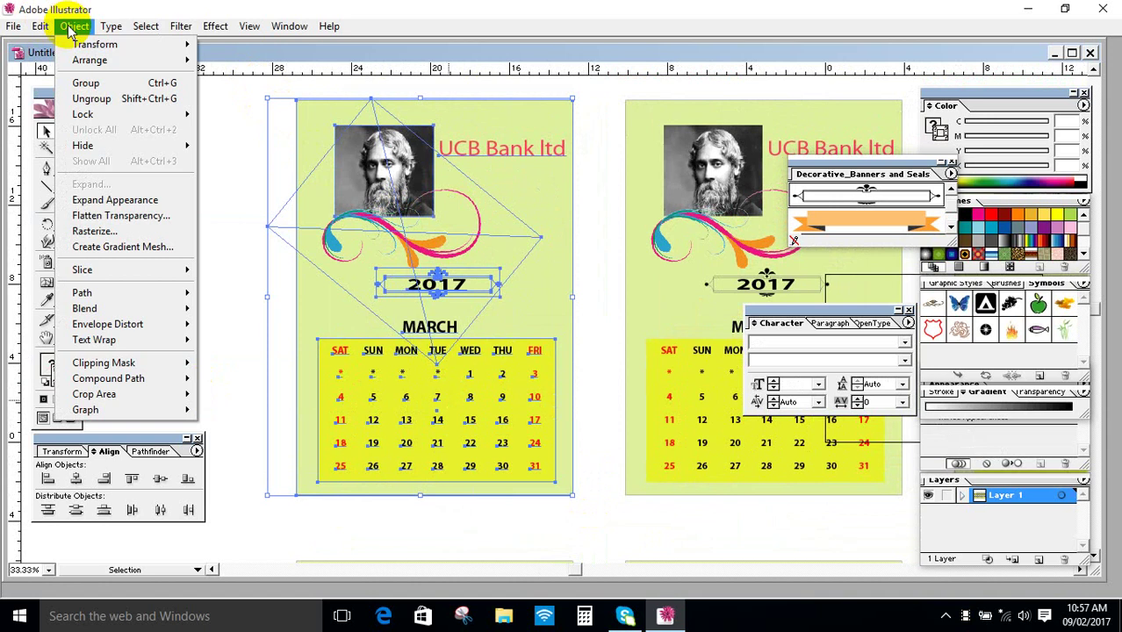
pyautogui.moveTo(115, 29)
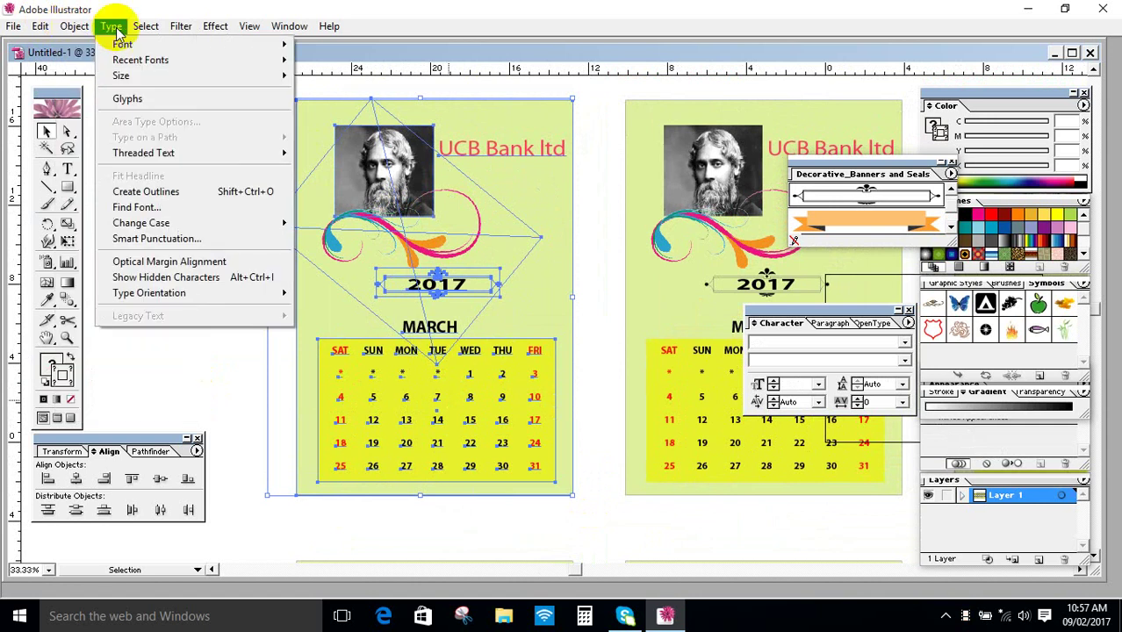
pyautogui.click(180, 193)
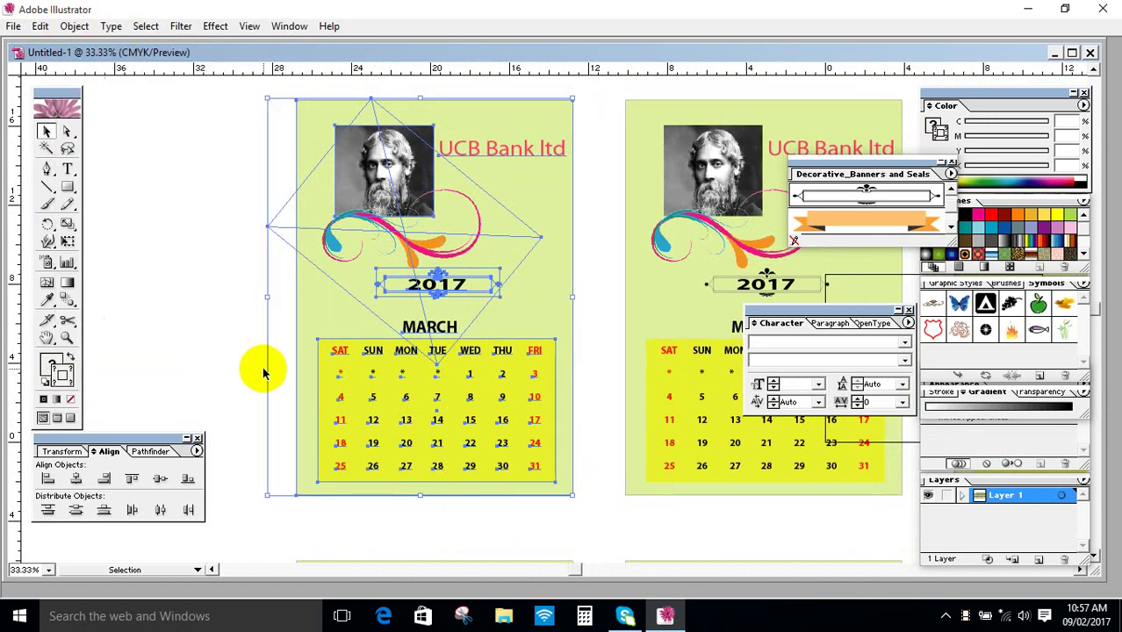
pyautogui.click(261, 368)
# Select the entire first calendar page and convert all its text to outlines.
pyautogui.moveTo(195, 84); pyautogui.dragTo(584, 528)
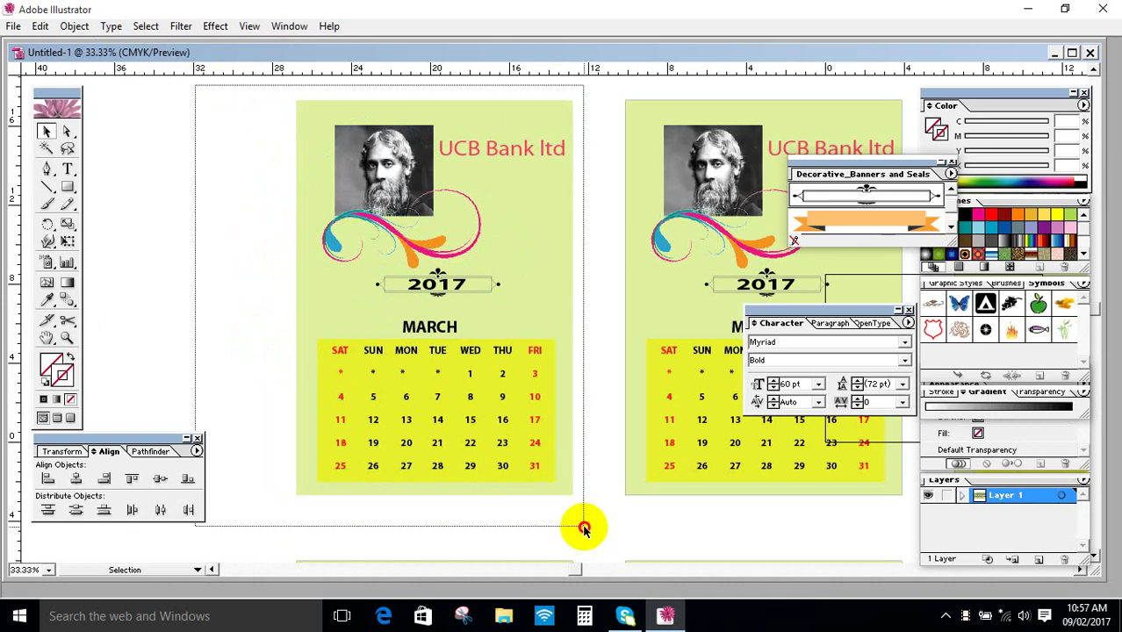
pyautogui.moveTo(584, 529); pyautogui.dragTo(584, 528)
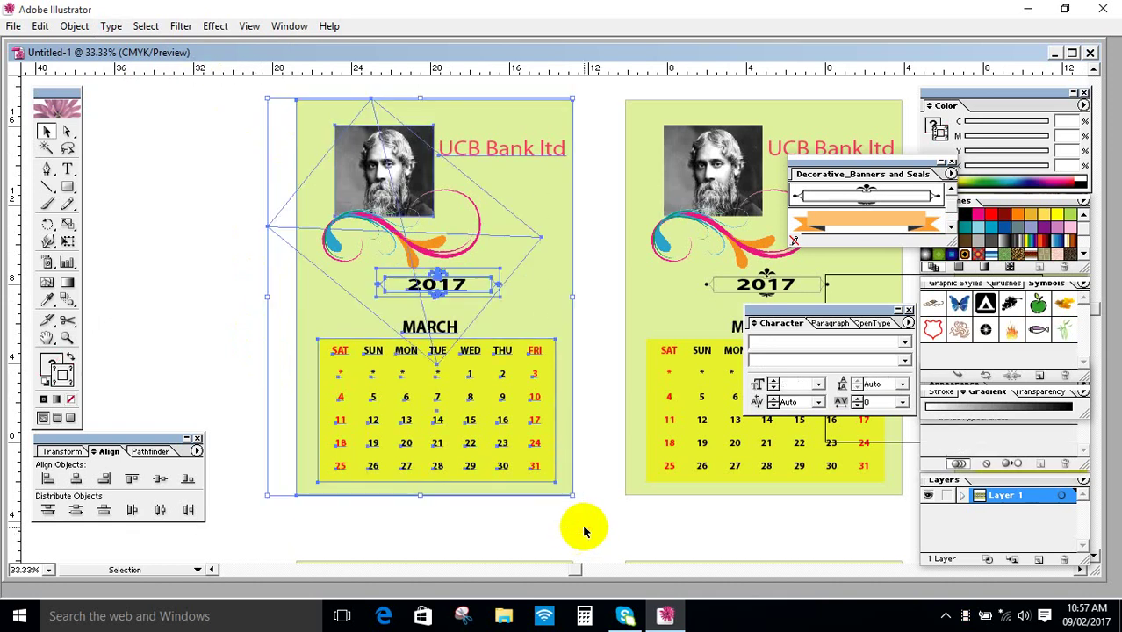
pyautogui.click(111, 27)
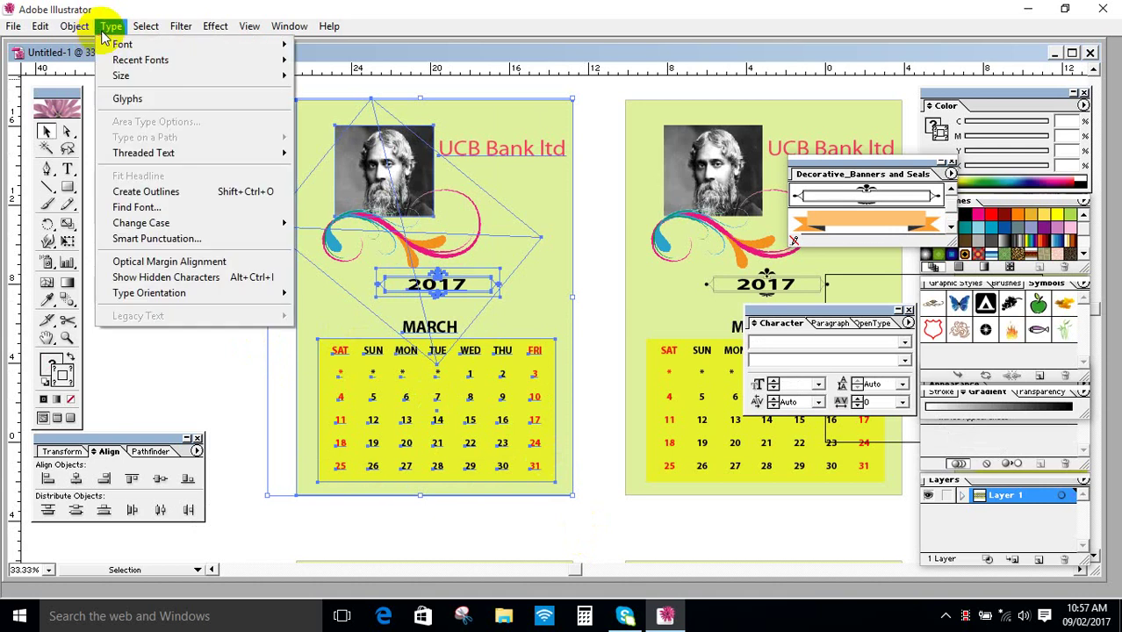
pyautogui.click(200, 191)
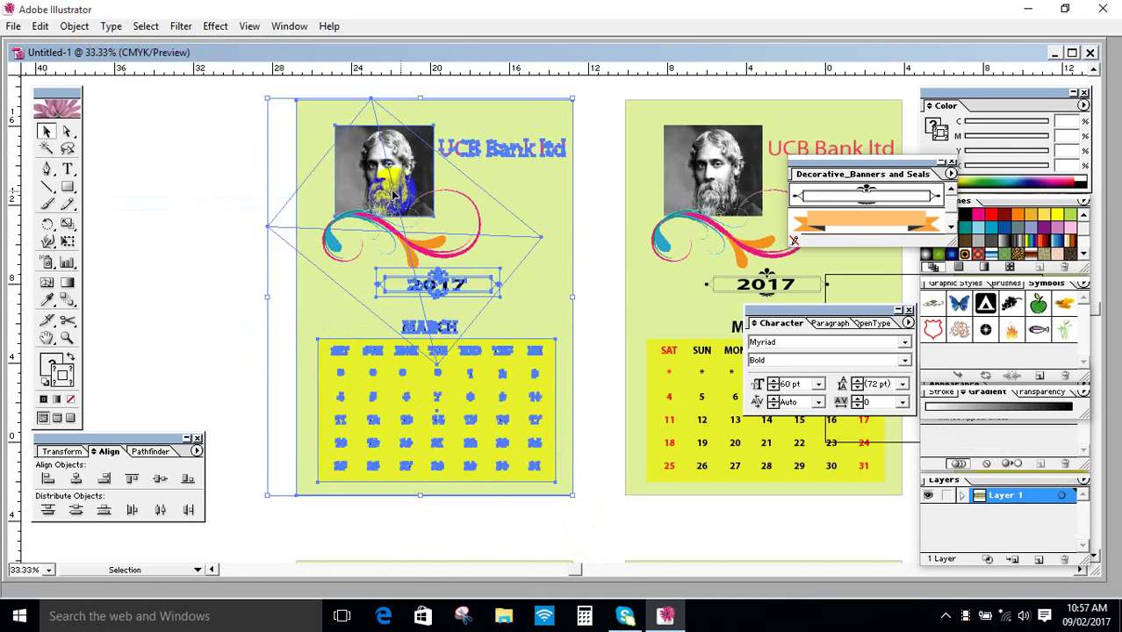
# Group the outlined first calendar page, move it slightly up and to the left, and deselect it.
pyautogui.rightClick(433, 205)
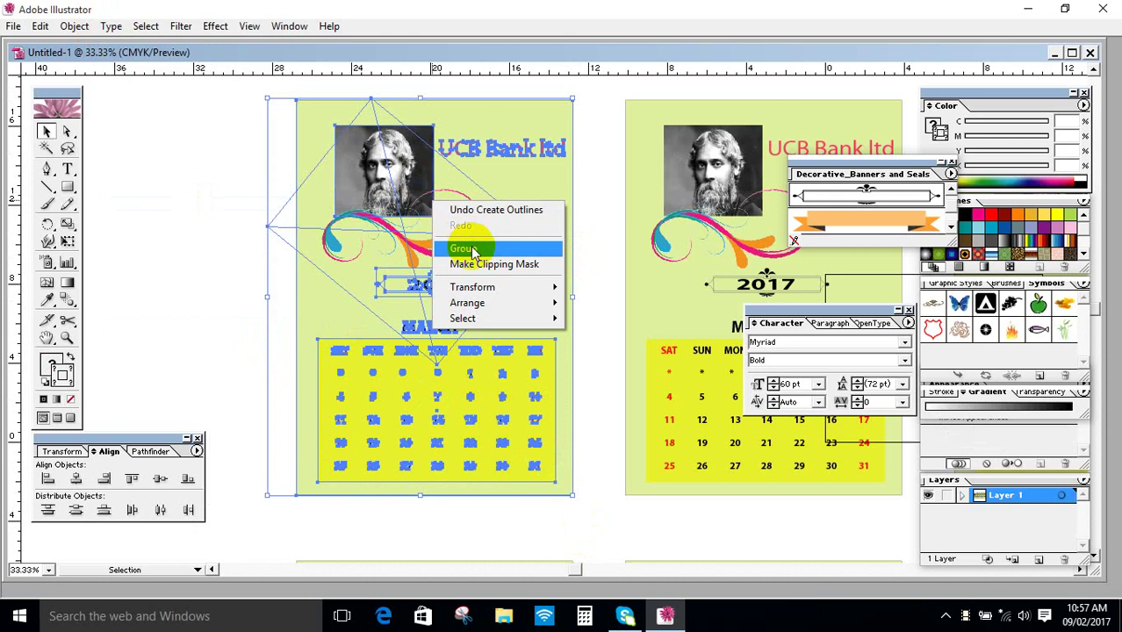
pyautogui.click(170, 250)
pyautogui.moveTo(367, 253)
pyautogui.mouseDown()
pyautogui.moveTo(378, 263)
pyautogui.moveTo(364, 248)
pyautogui.mouseUp()
pyautogui.click(226, 279)
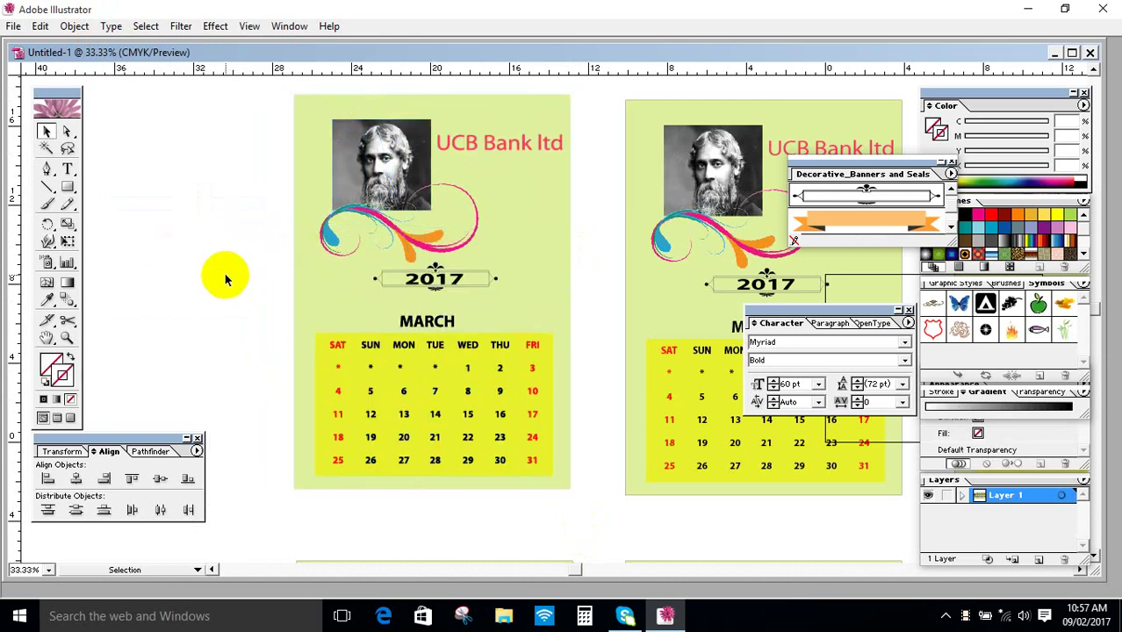